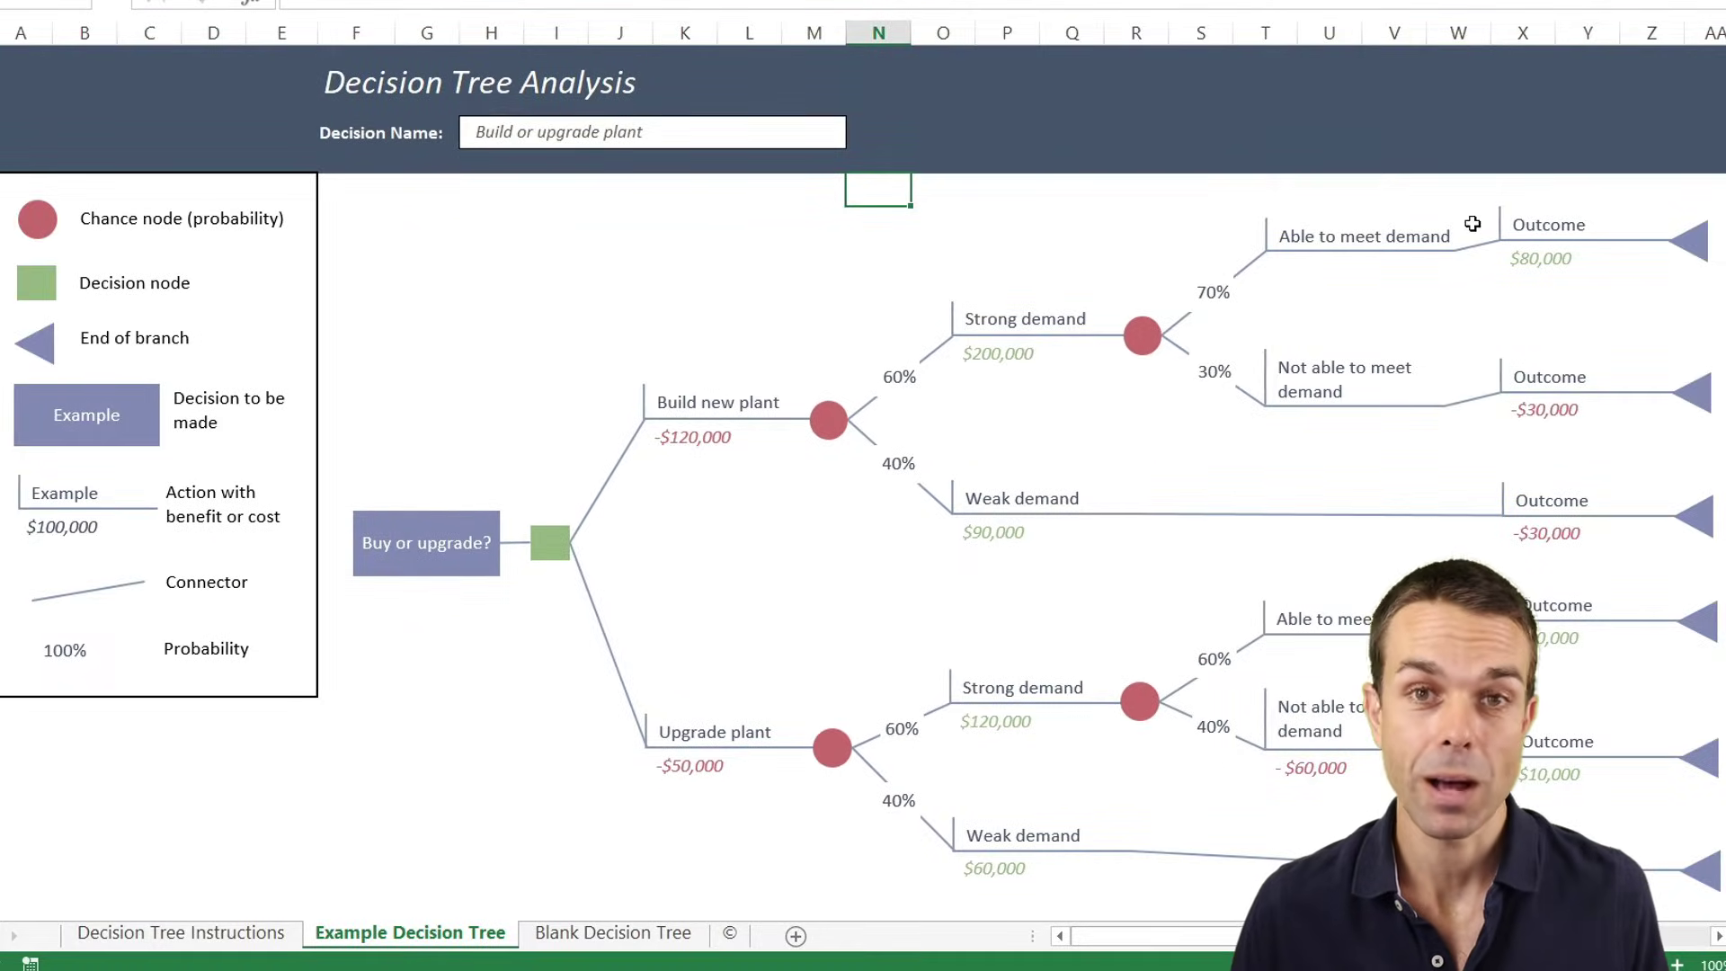
# Enter =-120000+200000 in an empty cell above the tree to get the 80000 outcome.
pyautogui.click(1550, 258)
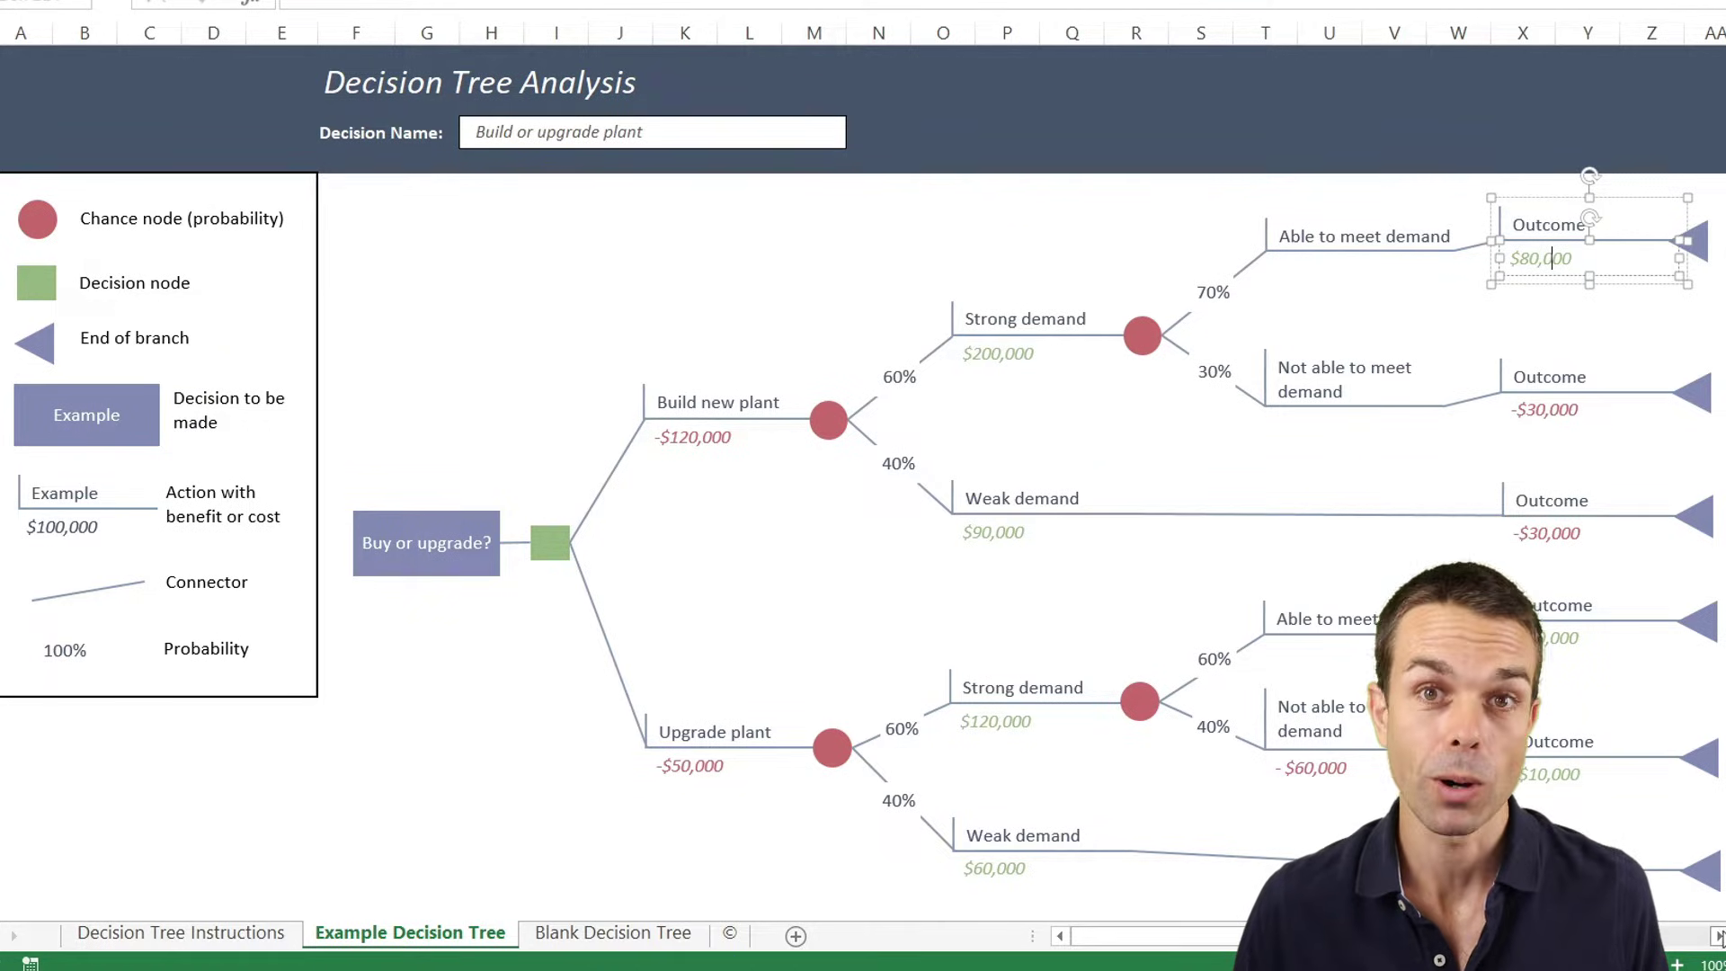
pyautogui.hscroll(2, 1601, 250)
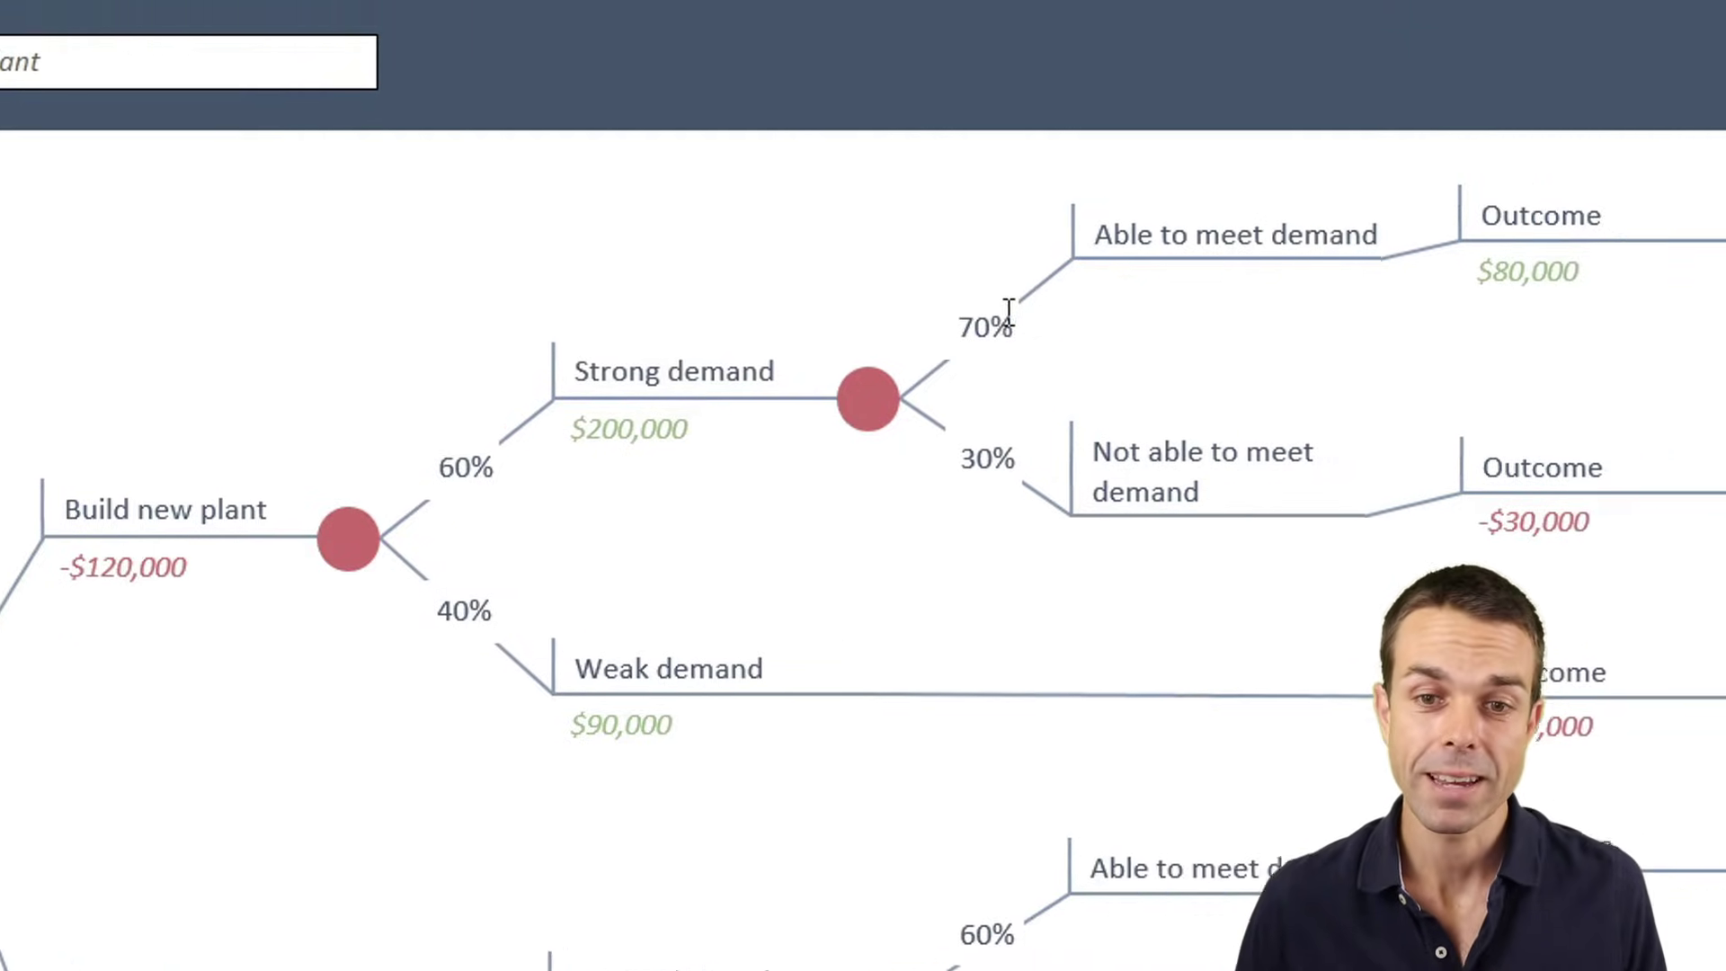
pyautogui.click(609, 400)
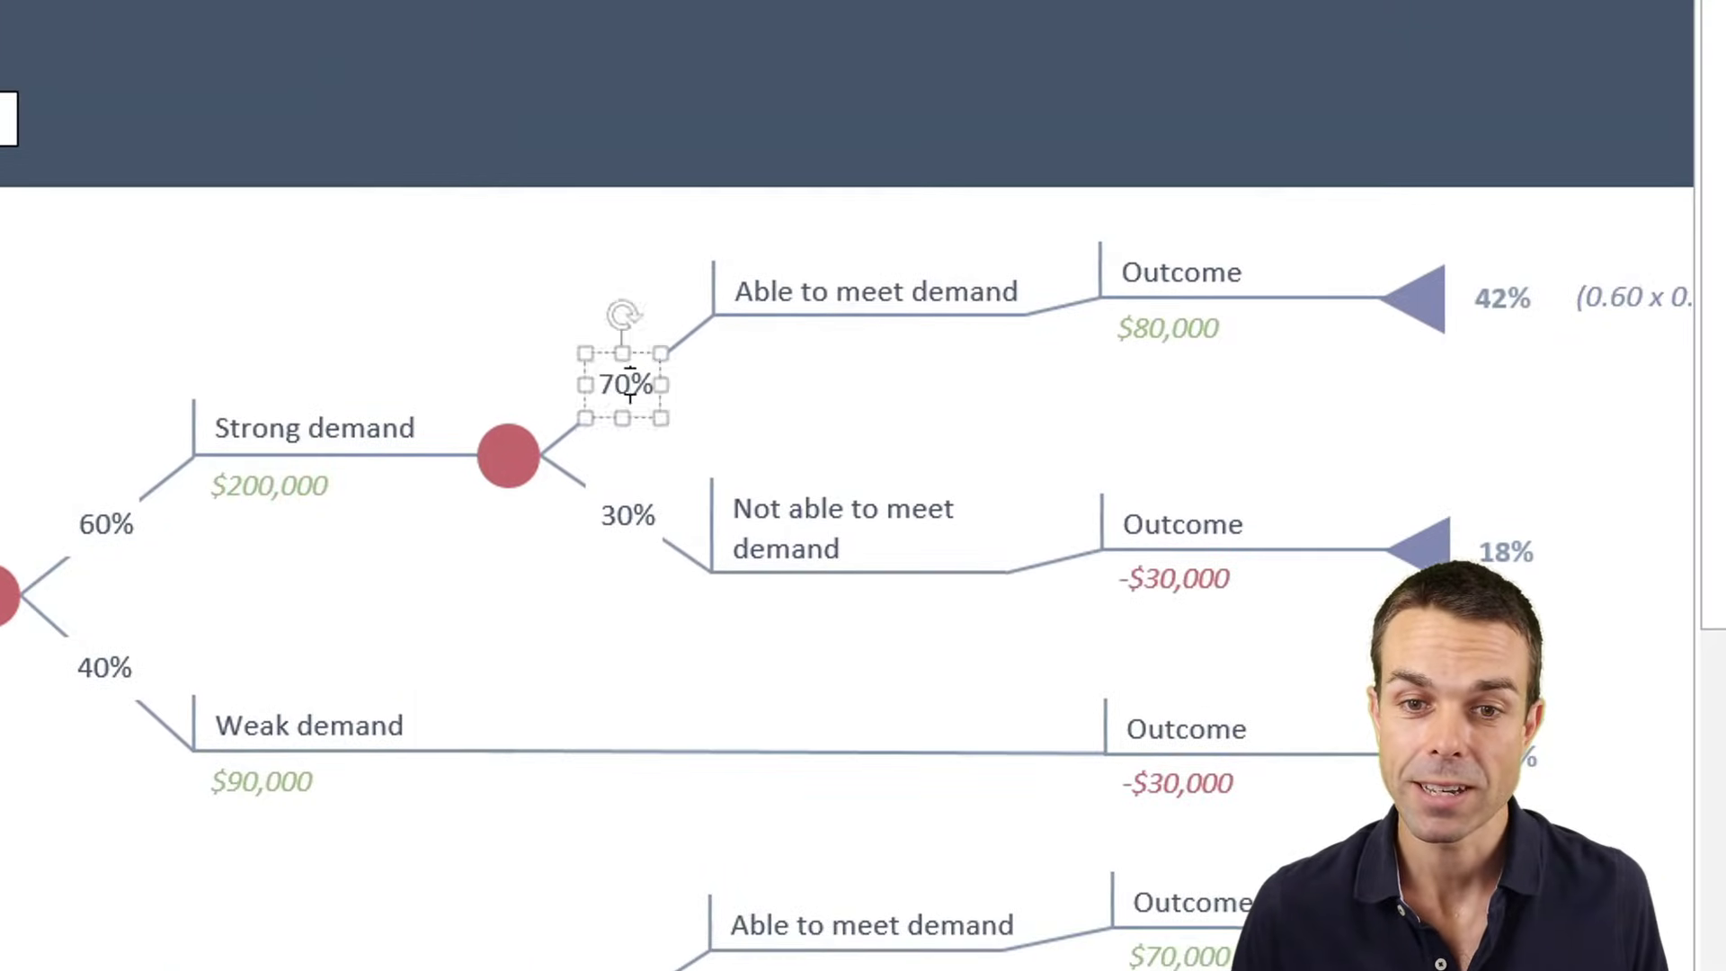
pyautogui.click(478, 335)
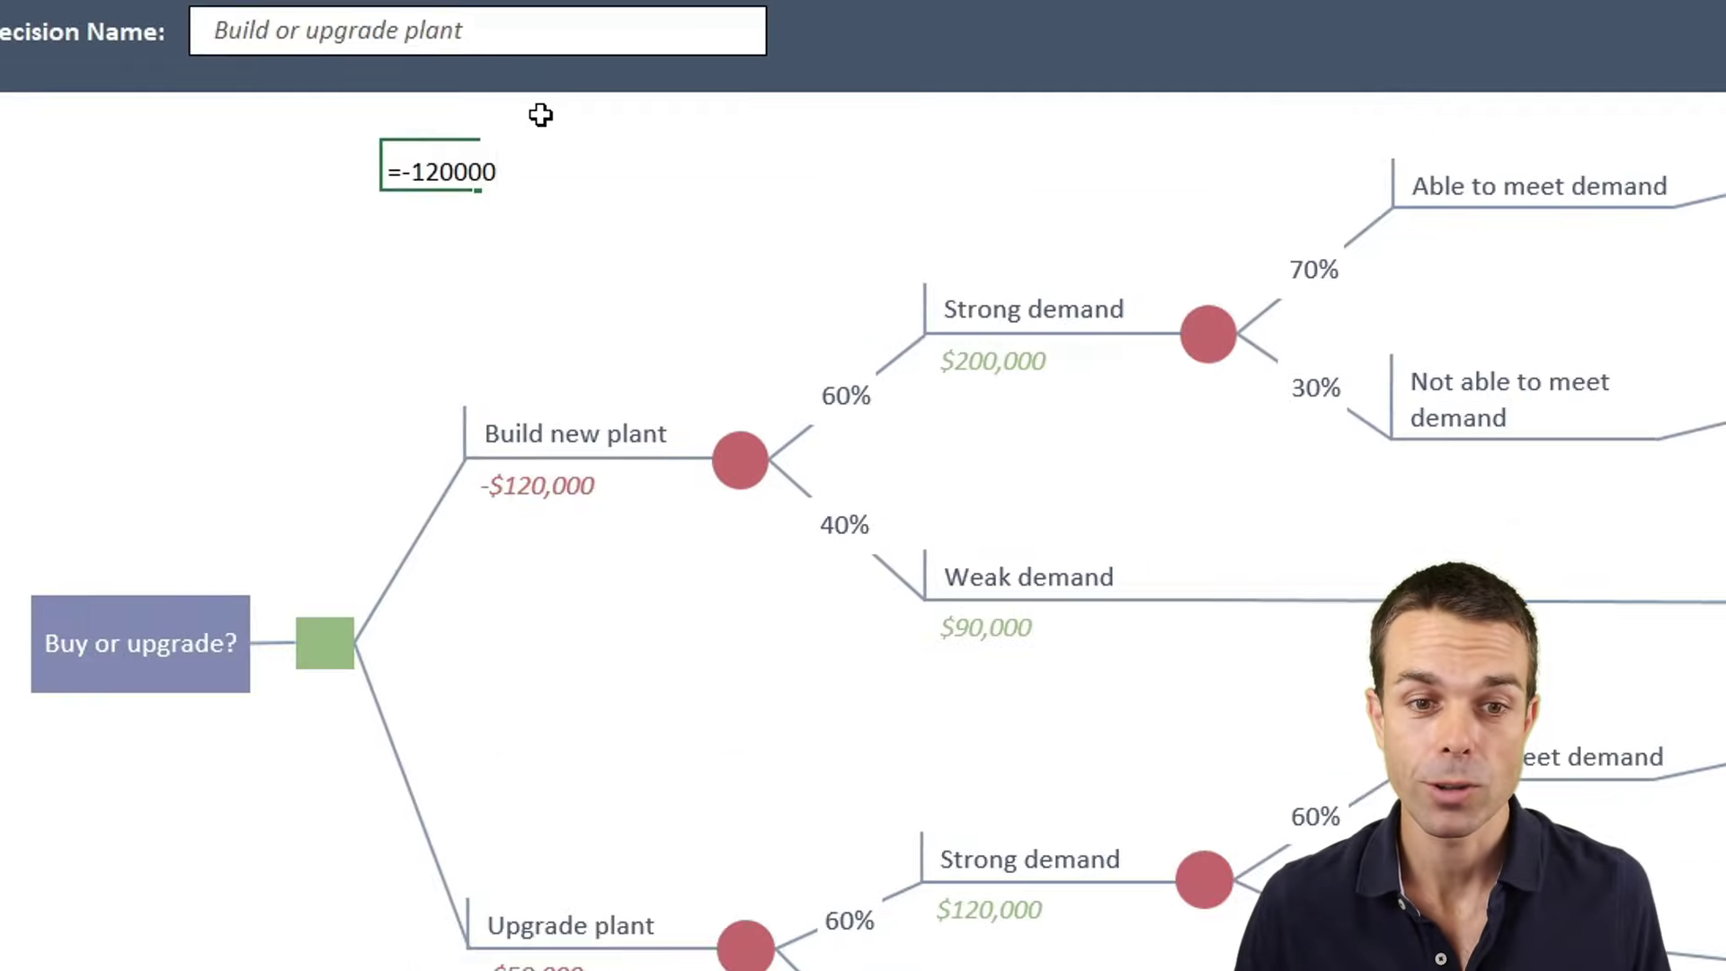
pyautogui.write('0000')
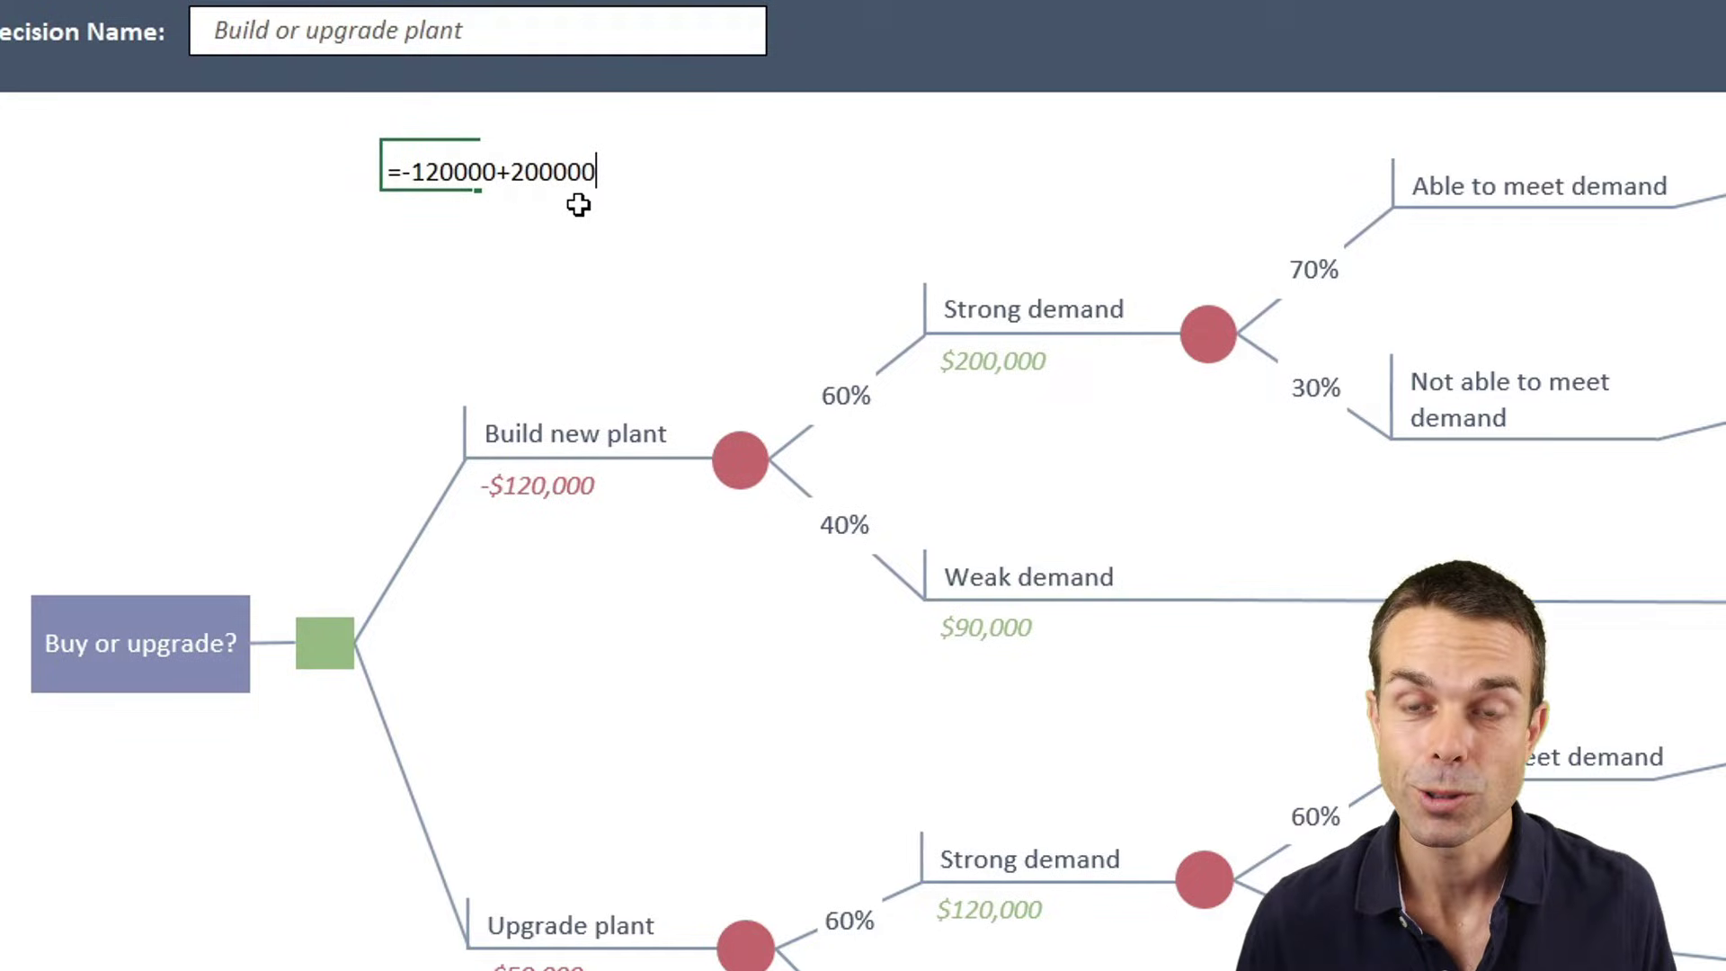
pyautogui.write('0')
pyautogui.press('Return')
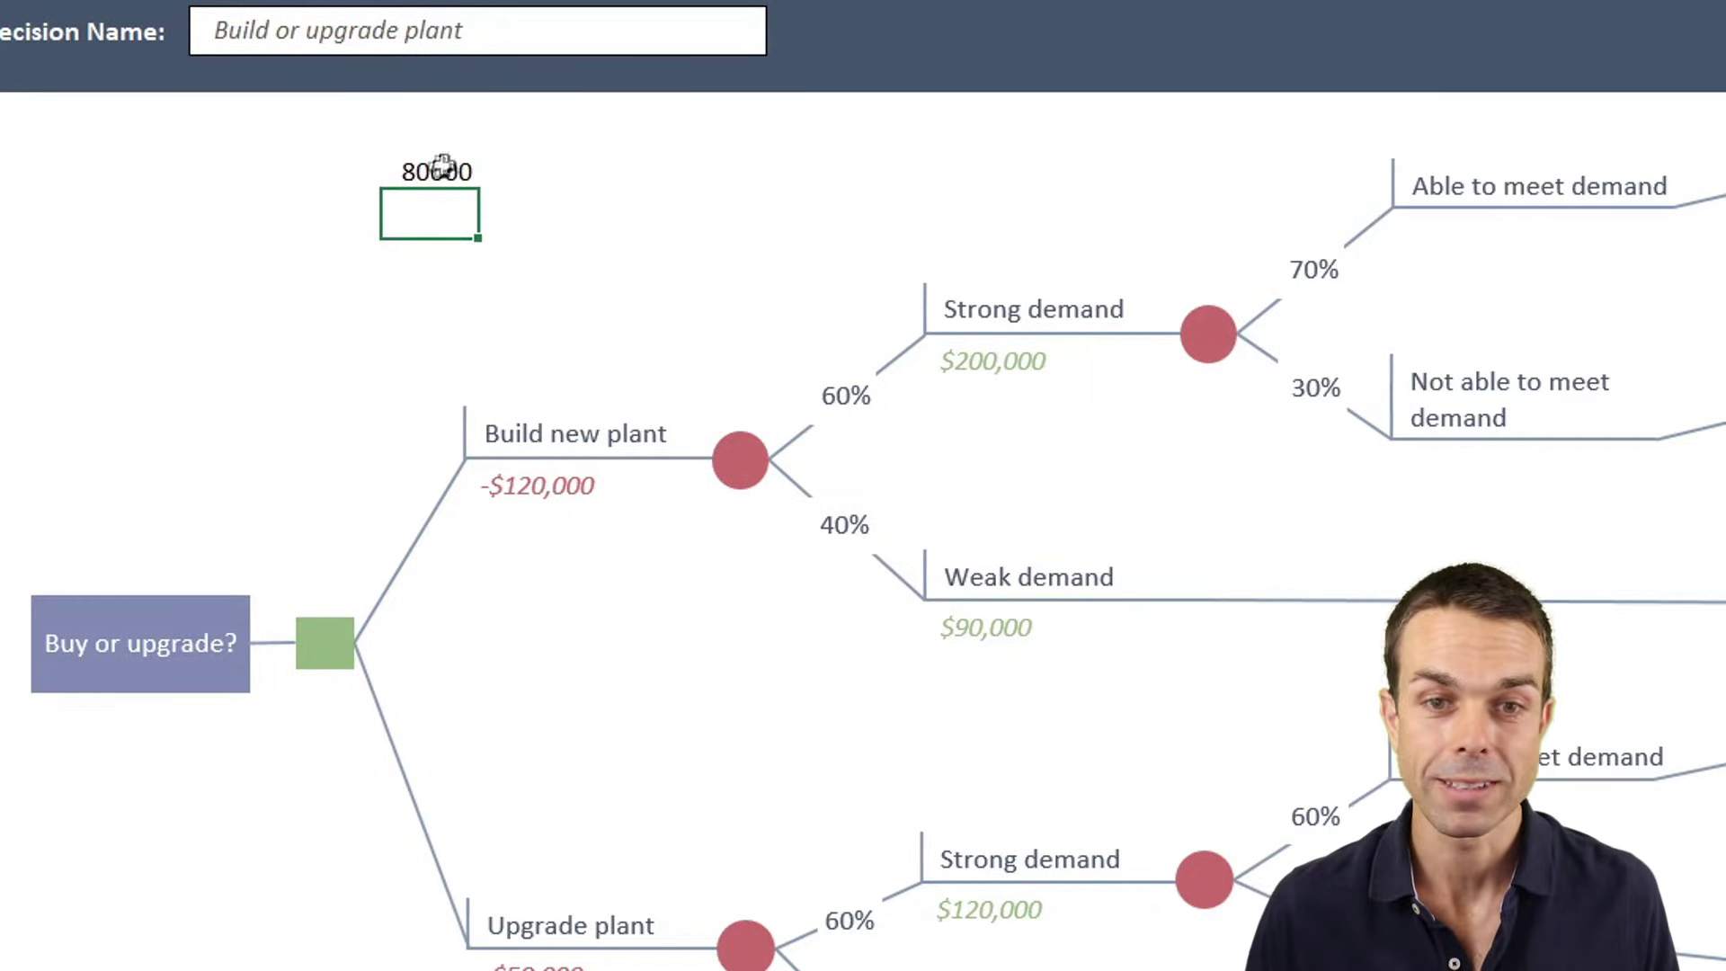
pyautogui.click(436, 169)
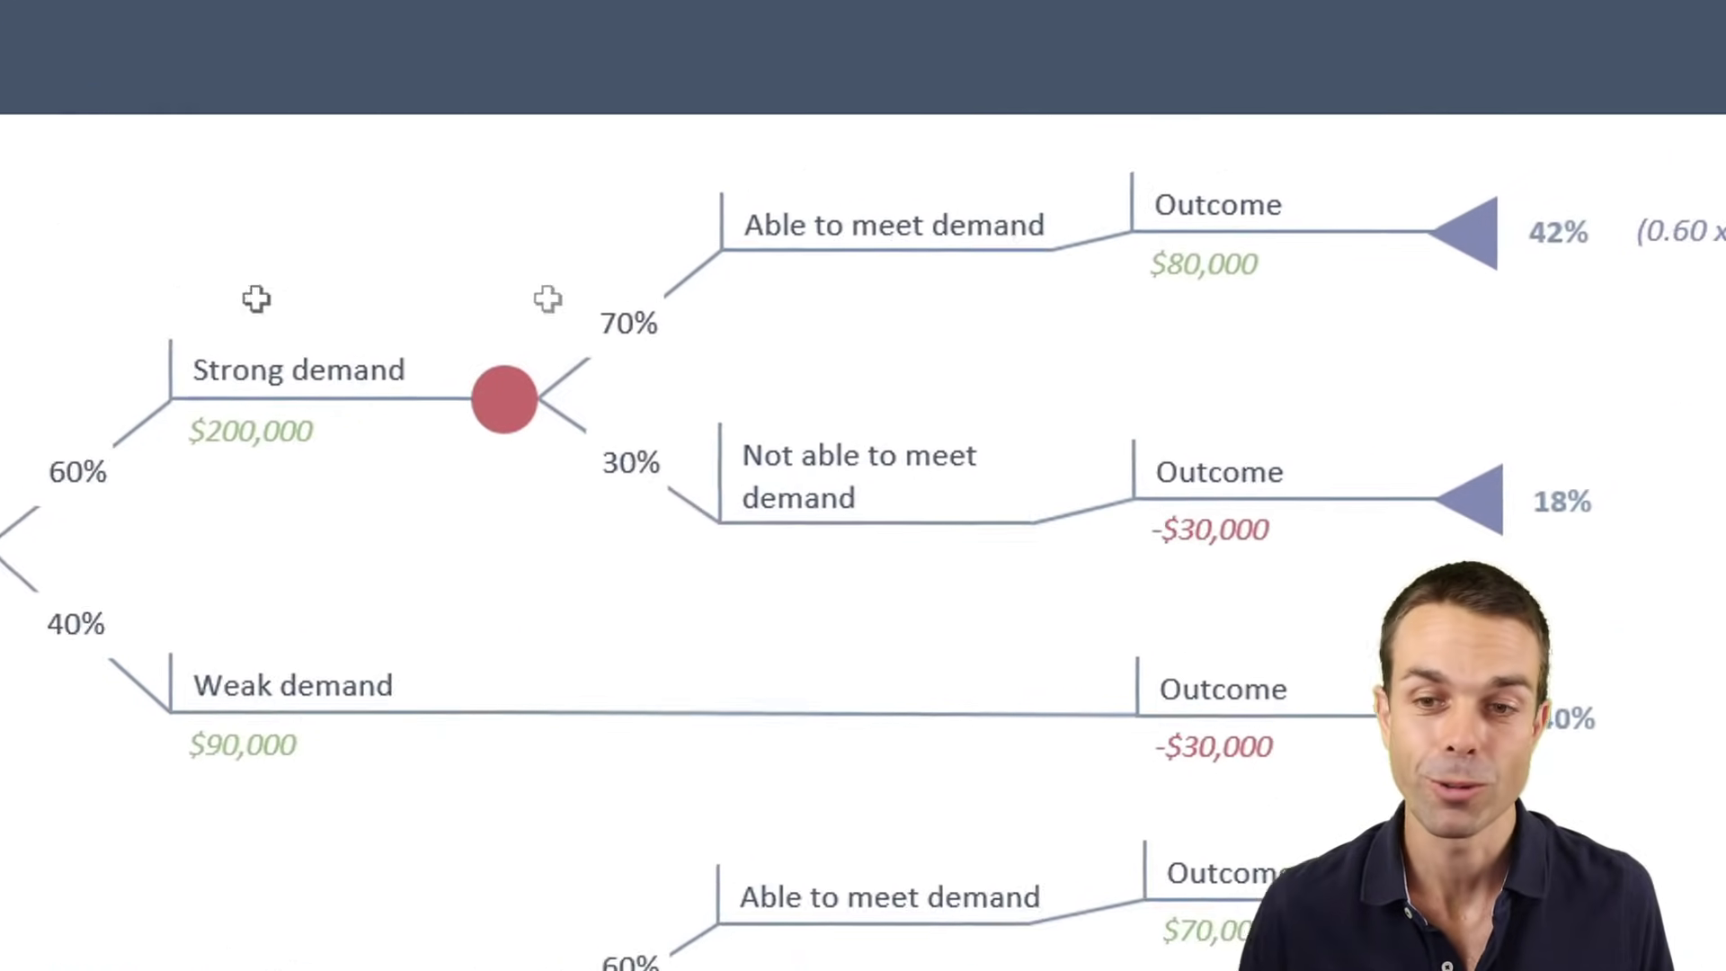
# Check the $80,000 and 42% labels and choose a cell for the 0.42 probability.
pyautogui.click(1216, 289)
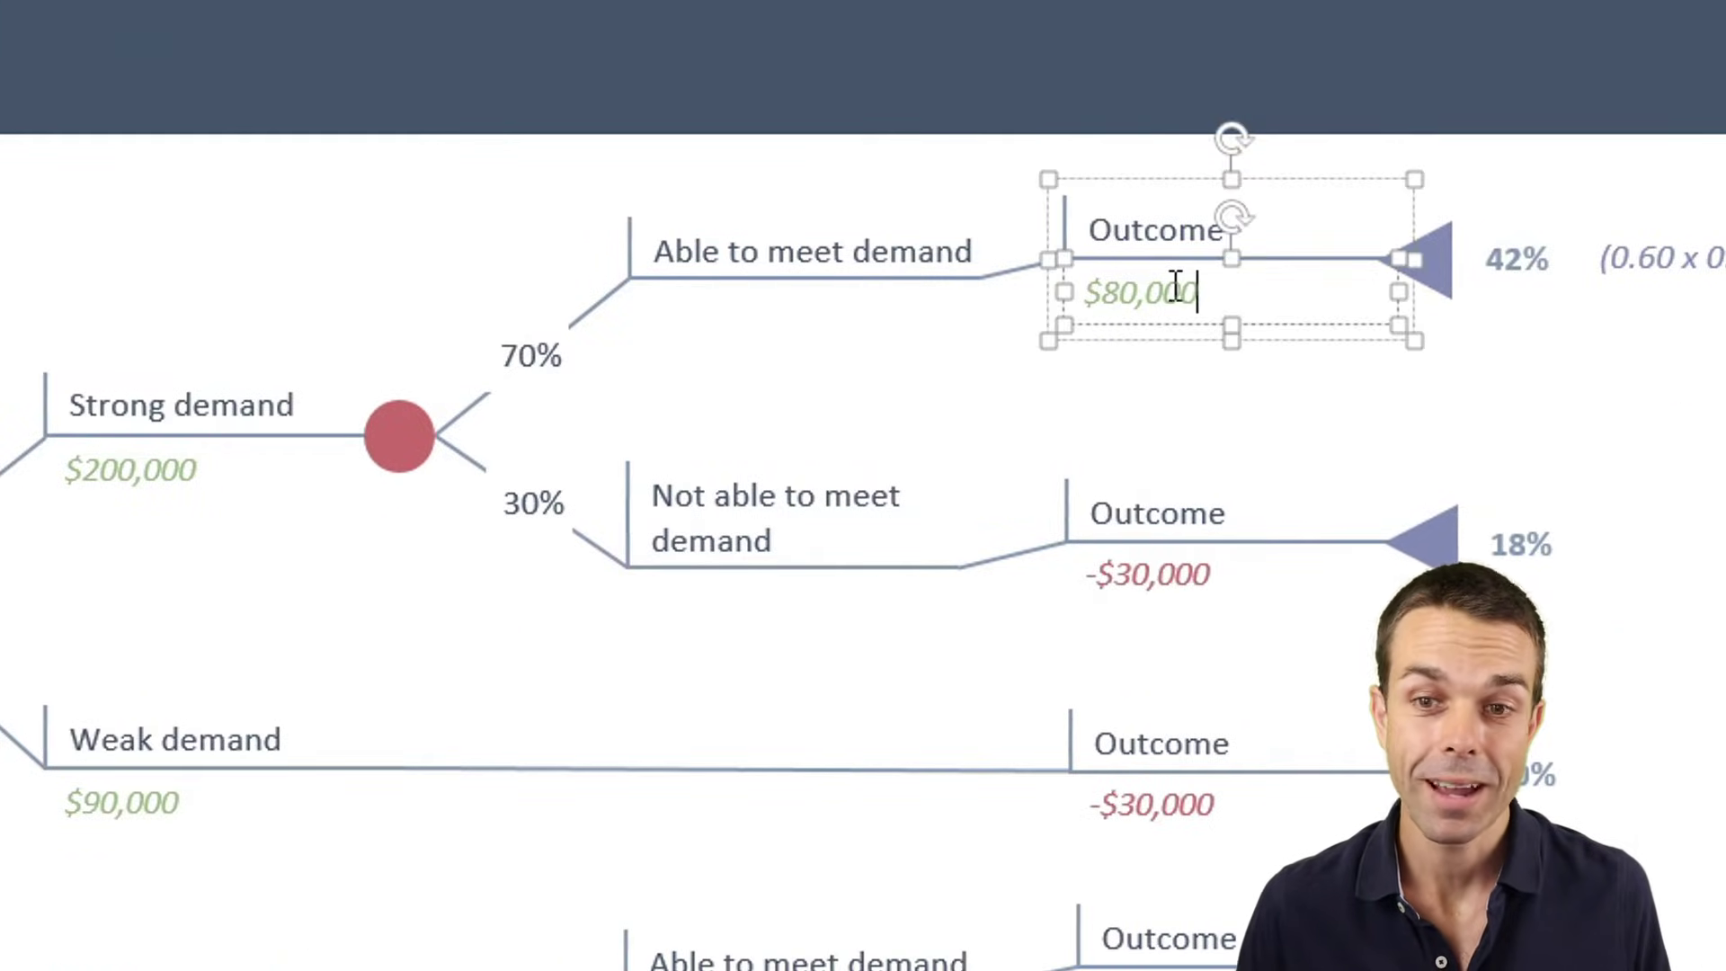
pyautogui.doubleClick(1105, 293)
pyautogui.click(1183, 389)
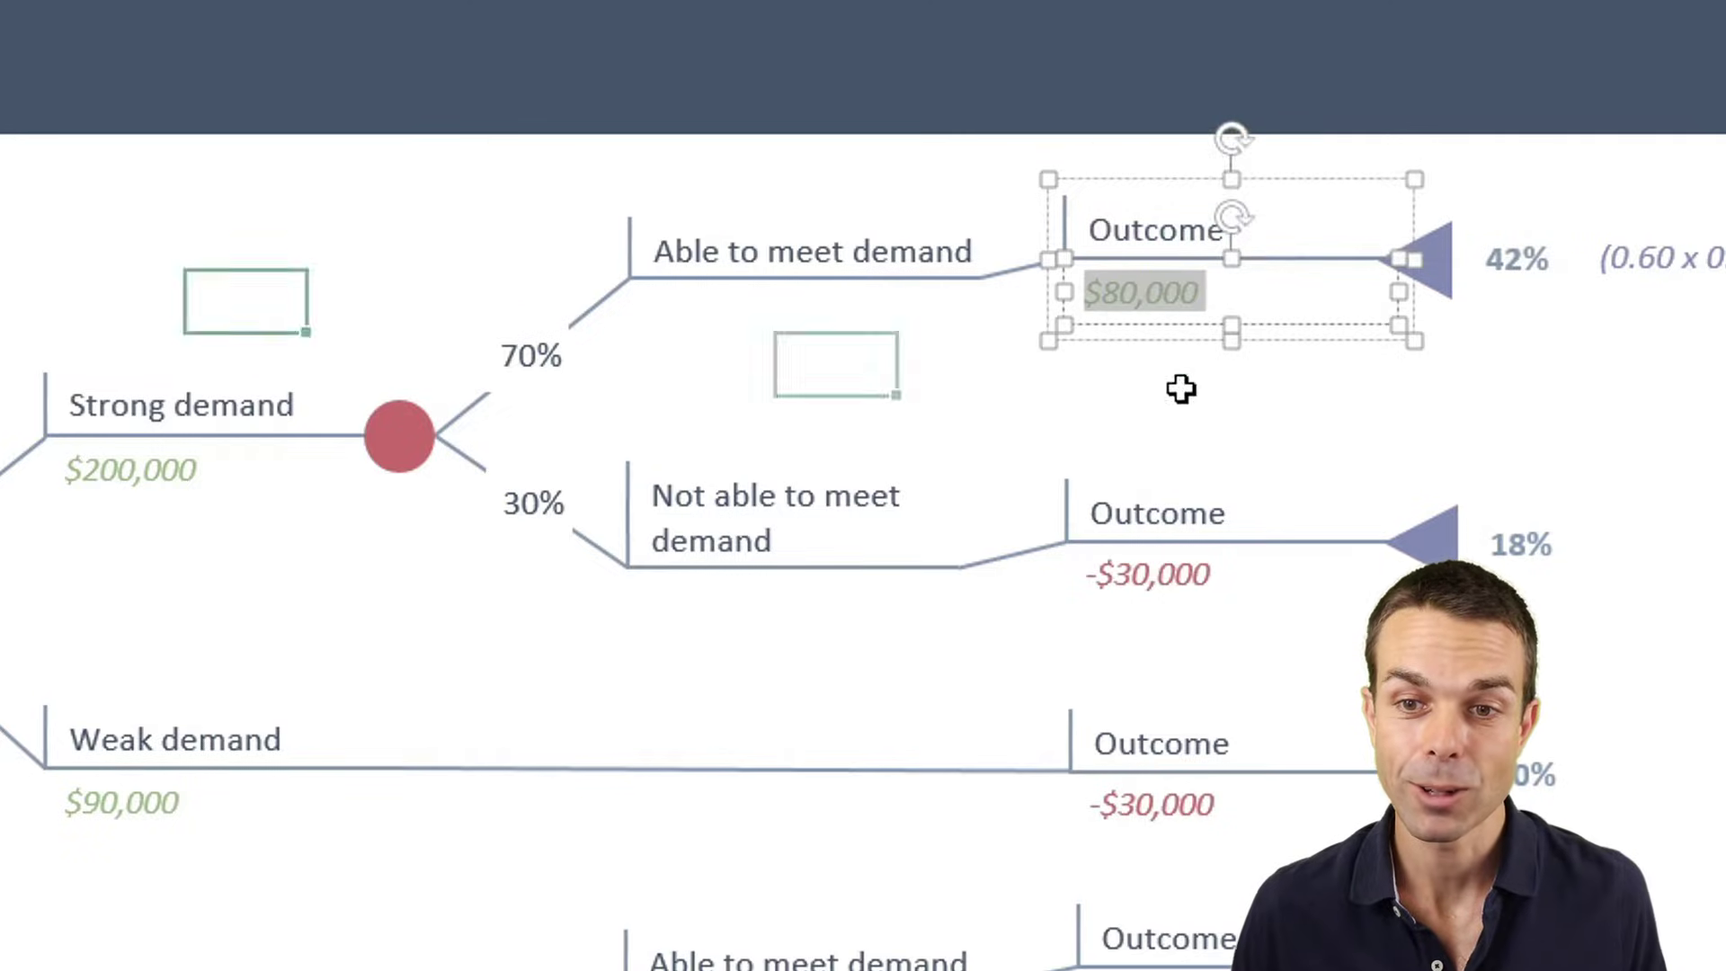
pyautogui.click(1512, 256)
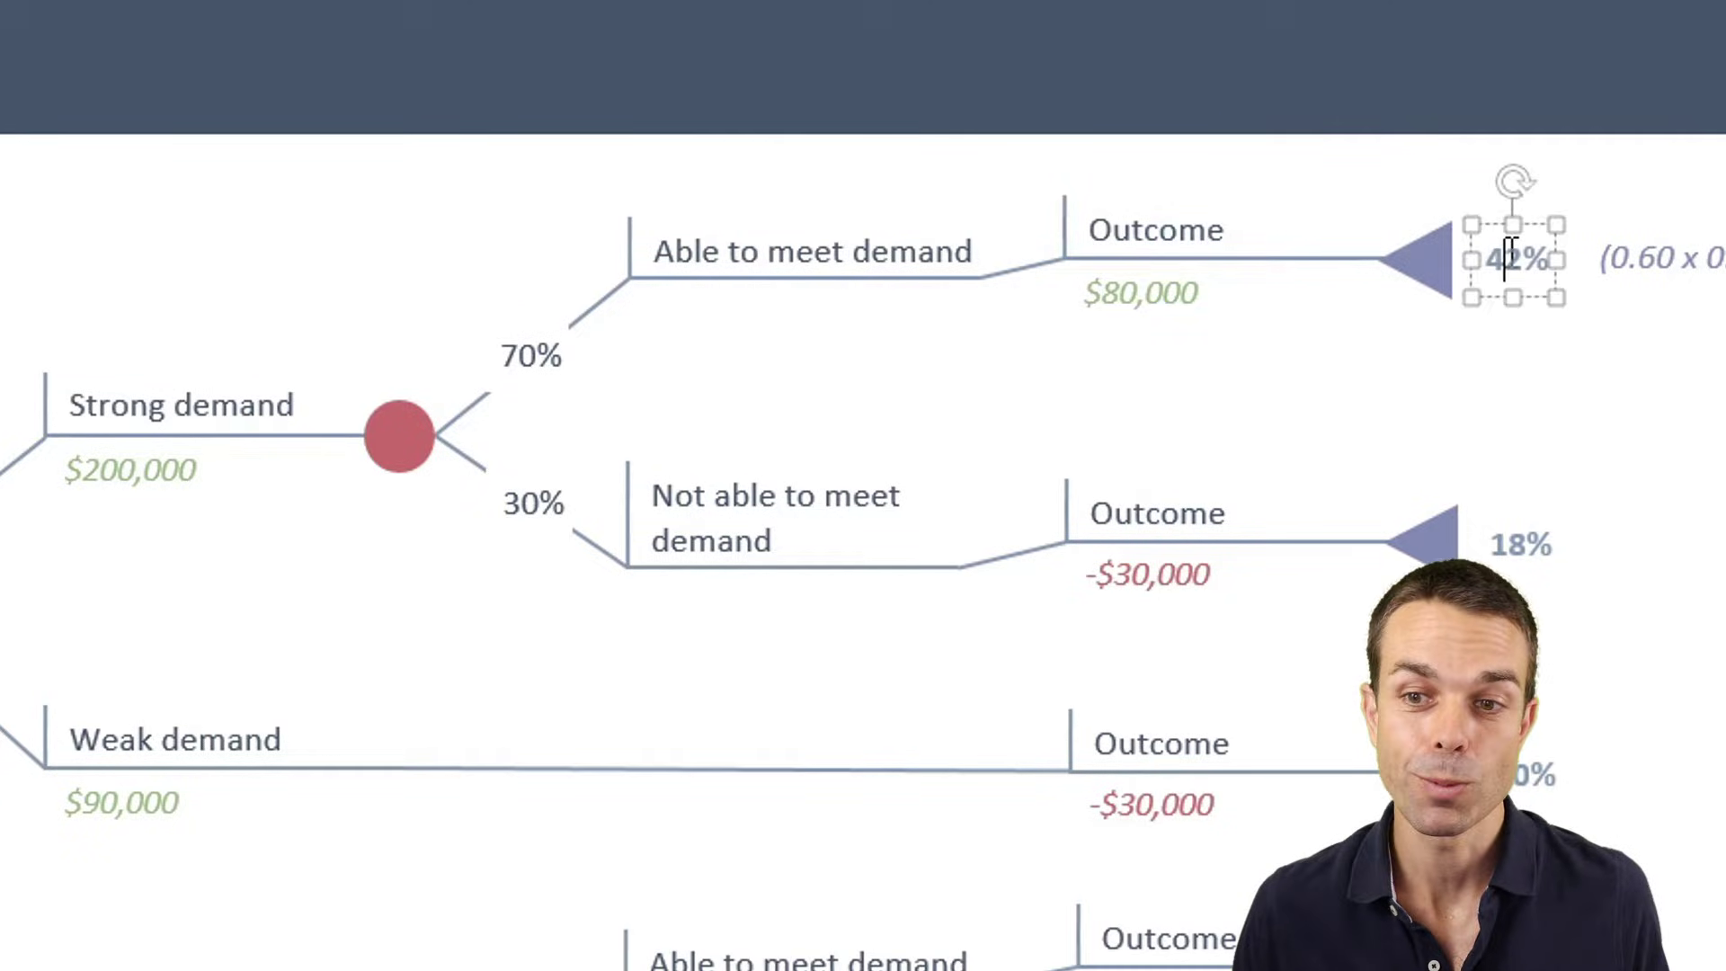
pyautogui.click(1628, 333)
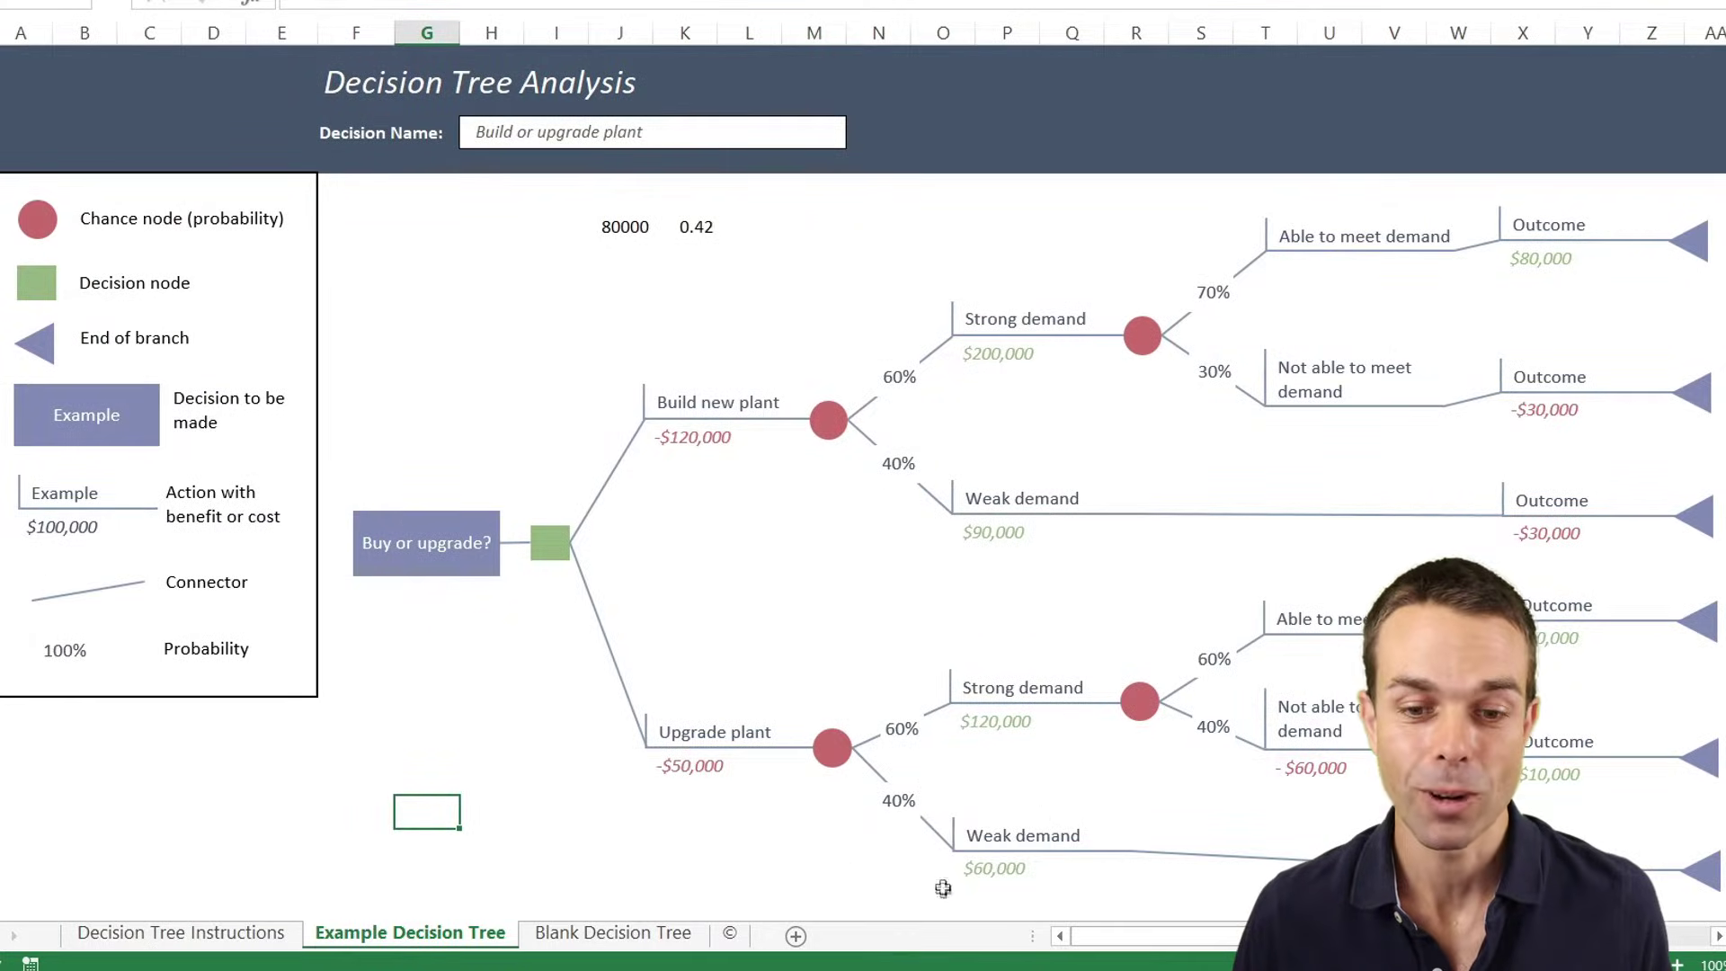
# Scroll the sheet toward the cells below the tree for the Upgrade plant calculations.
pyautogui.moveTo(1134, 954); pyautogui.dragTo(1160, 953)
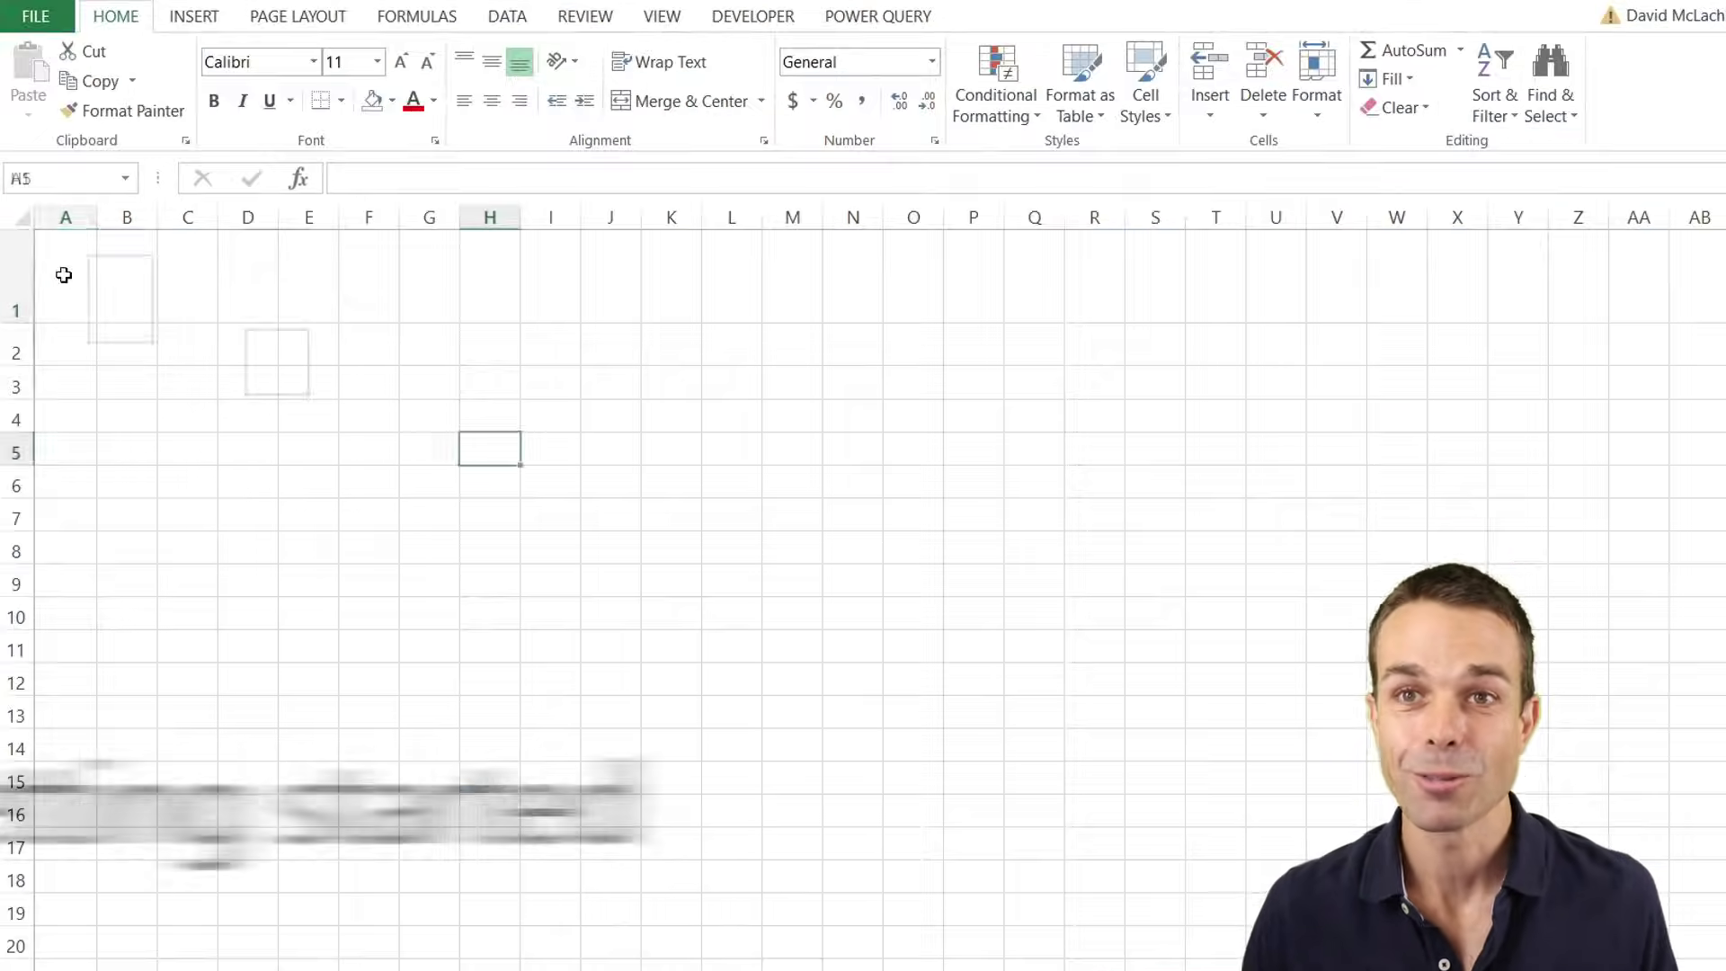
# Fill A1:AA3 dark blue-grey and enter the title 'Decision Tree Analysis' in F1.
pyautogui.moveTo(62, 273); pyautogui.dragTo(1646, 381)
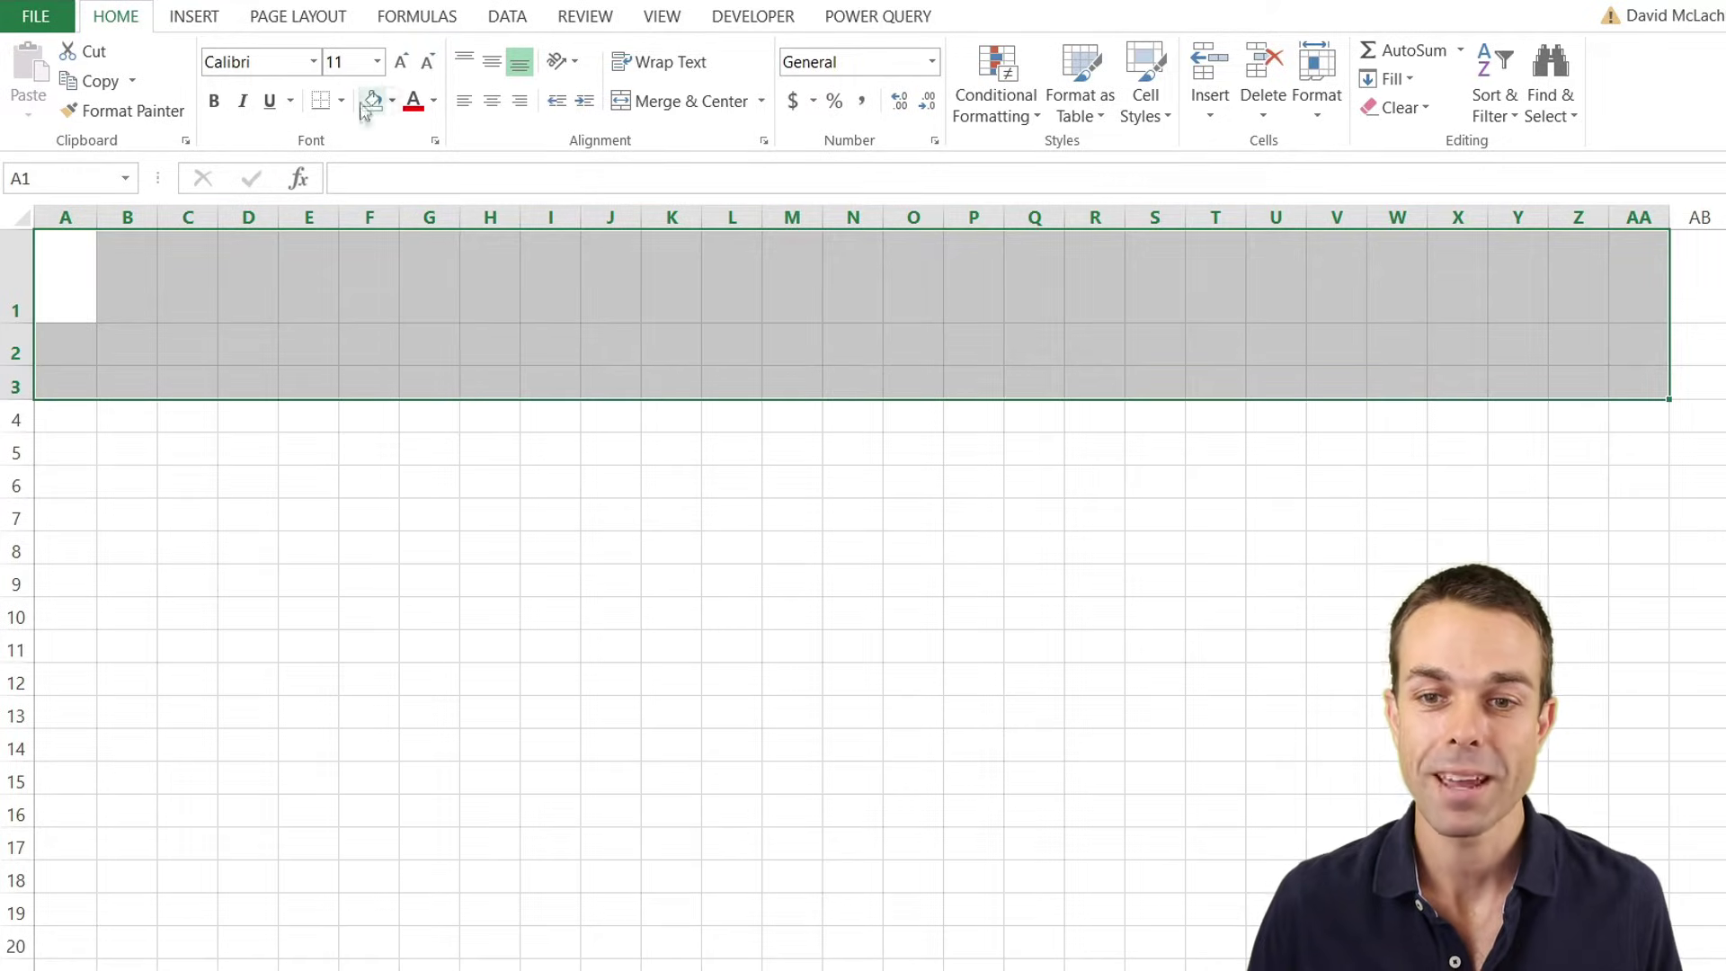
pyautogui.click(392, 100)
pyautogui.click(449, 285)
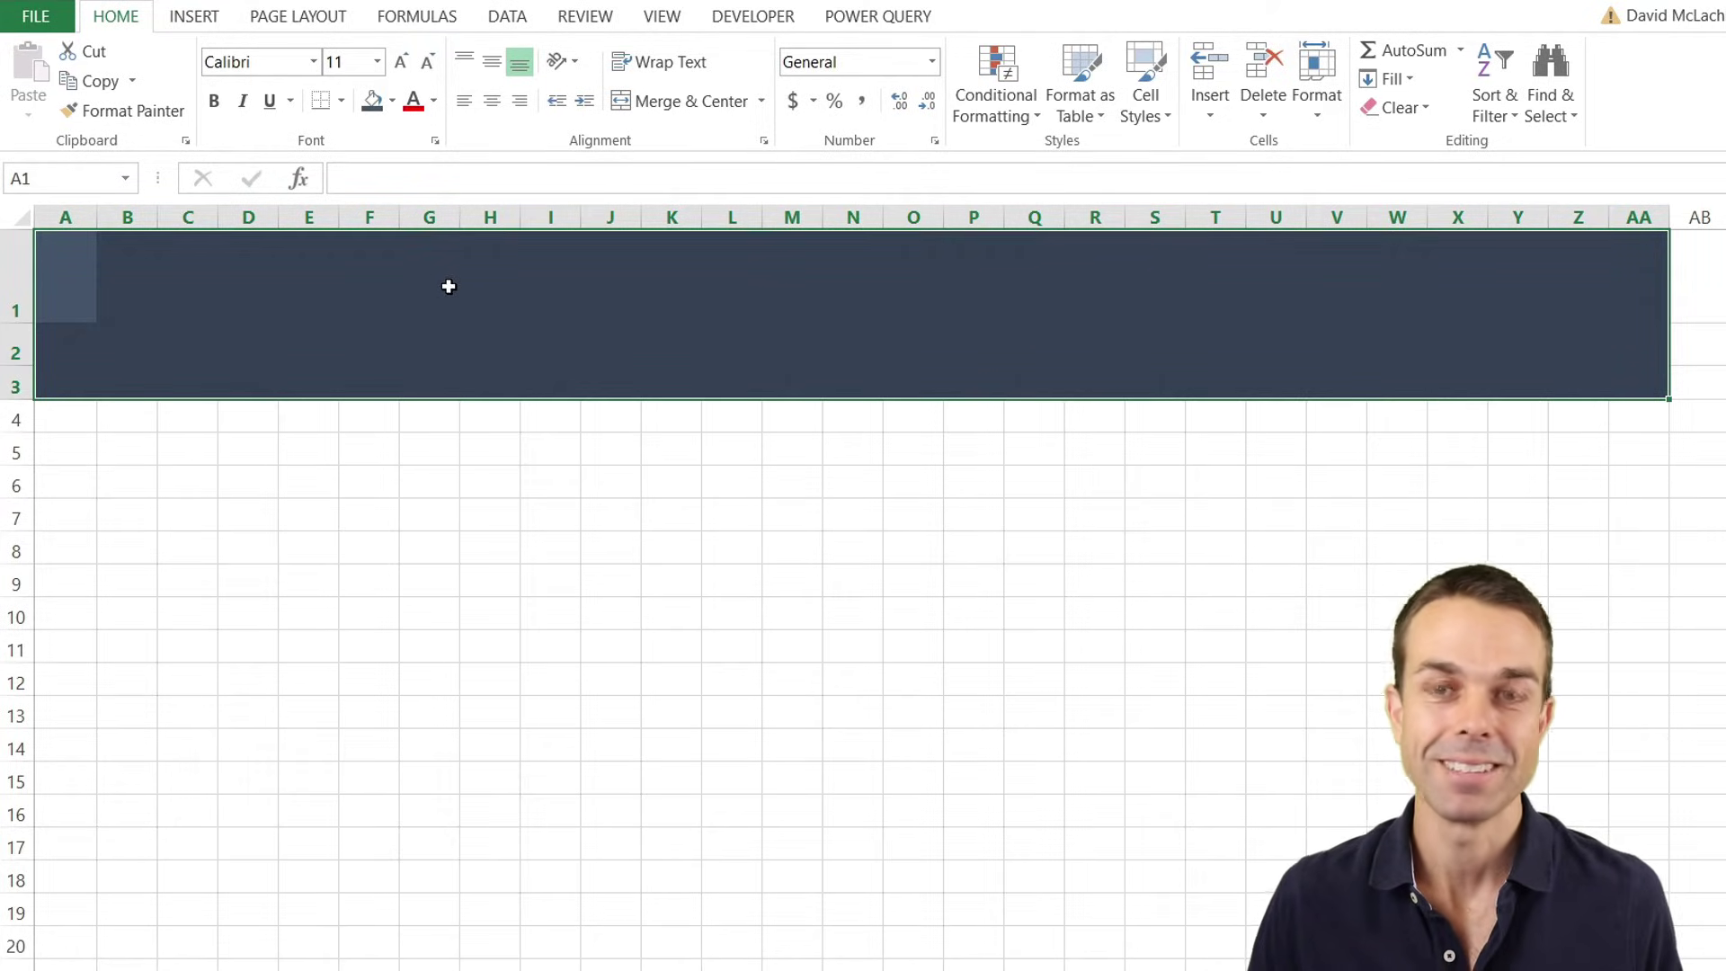
pyautogui.click(369, 263)
pyautogui.write('Decision Tree Analysis')
pyautogui.press('Return')
# Format the title white, 24 pt, italic and vertically centred.
pyautogui.click(371, 260)
pyautogui.click(491, 61)
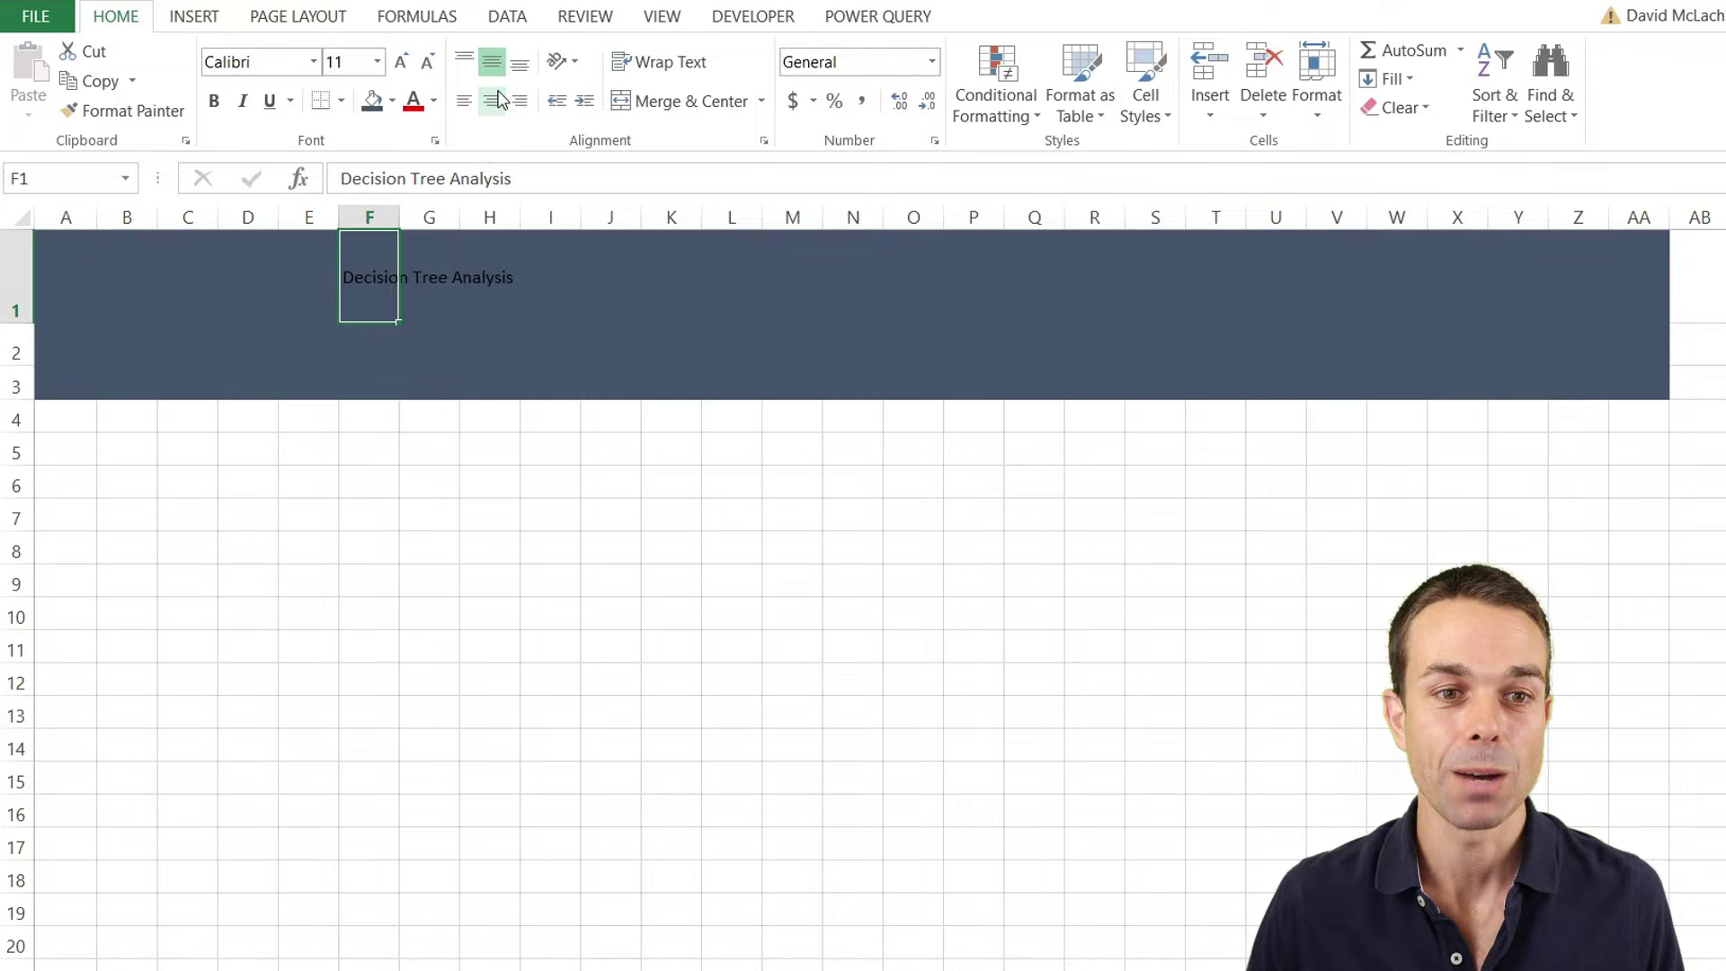
pyautogui.click(433, 100)
pyautogui.click(420, 177)
pyautogui.click(401, 61)
pyautogui.click(401, 61)
pyautogui.hotkey('ctrl', 'i')
# Add a right-aligned white 'Decision Name:' label in F2.
pyautogui.click(383, 334)
pyautogui.write('Decision Name:')
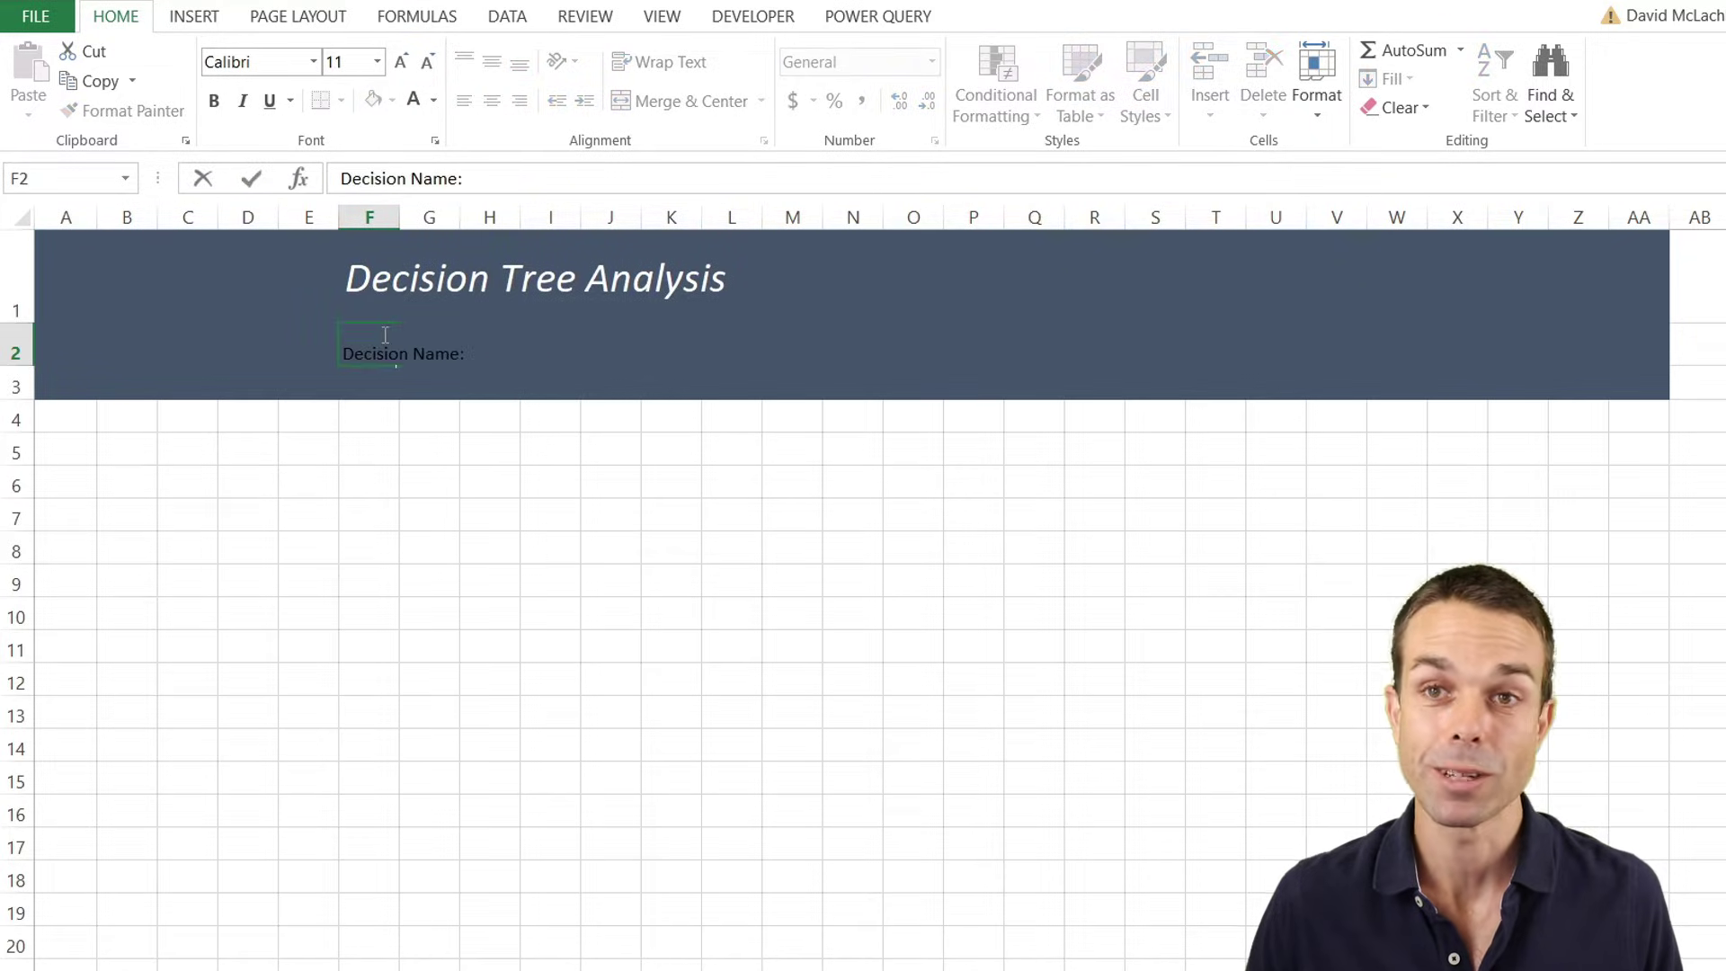
pyautogui.hotkey('ctrl', 'Return')
pyautogui.click(519, 100)
pyautogui.click(413, 100)
# Merge G2:M2 into a white name box with a border.
pyautogui.moveTo(418, 345); pyautogui.dragTo(802, 342)
pyautogui.click(665, 100)
pyautogui.click(394, 100)
pyautogui.click(371, 154)
pyautogui.click(341, 99)
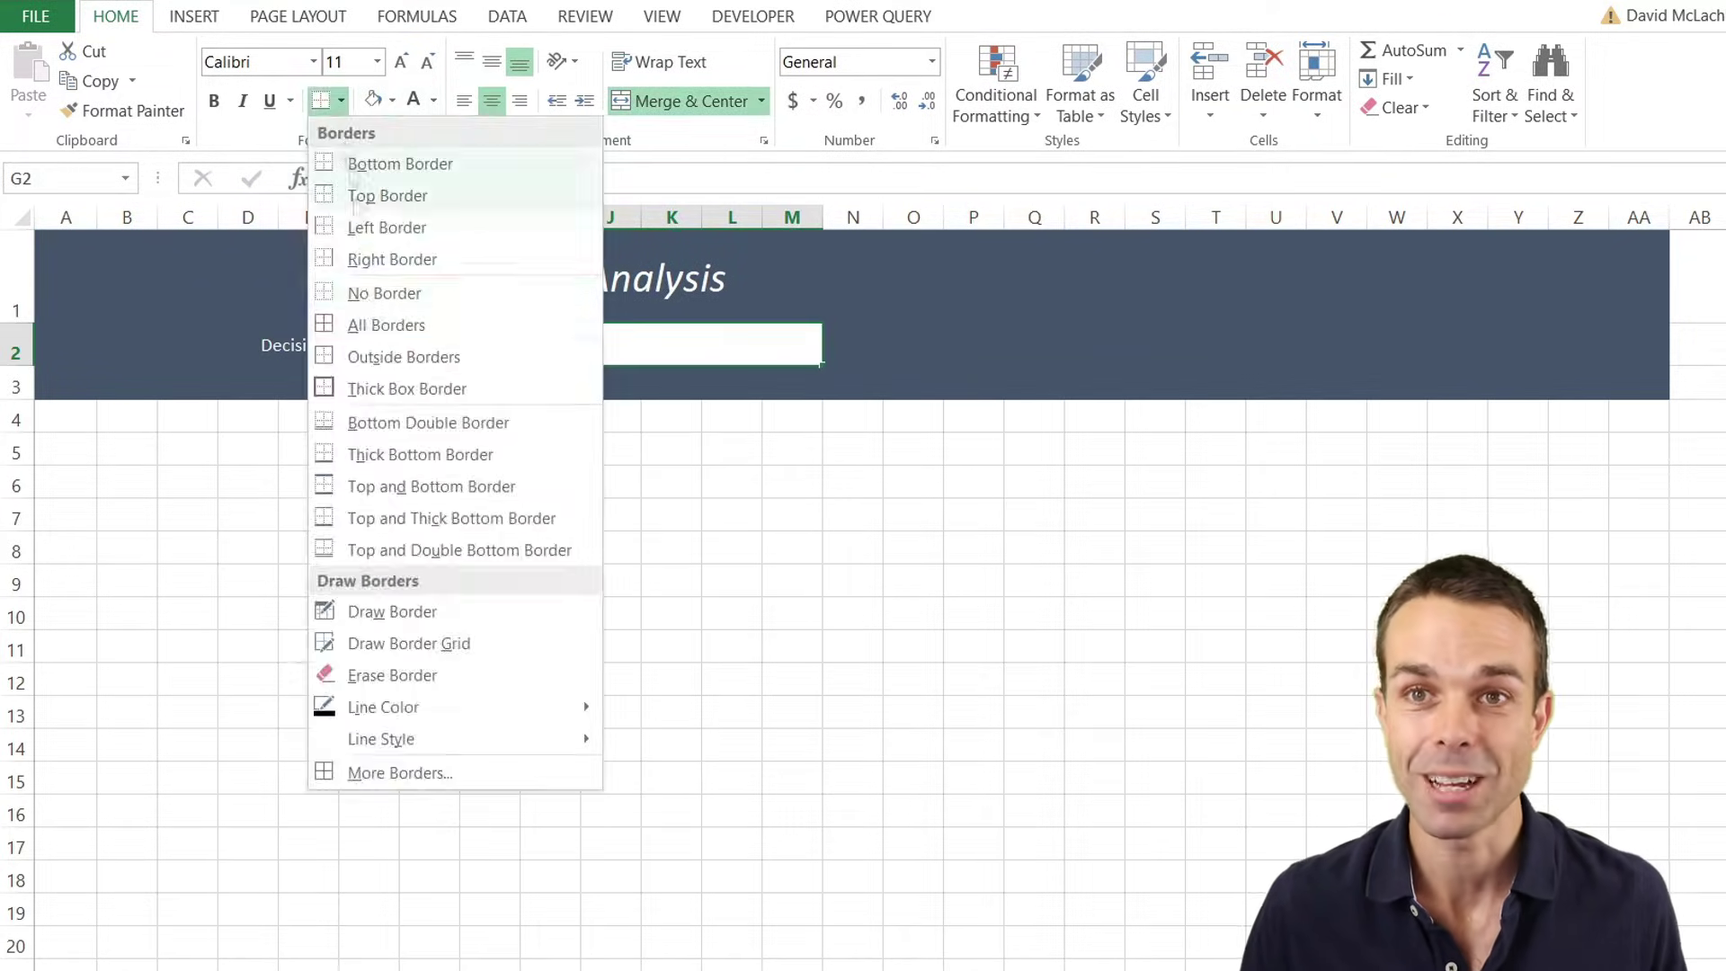
pyautogui.click(387, 356)
# Enter 'Build or upgrade plant' as the decision name.
pyautogui.click(464, 99)
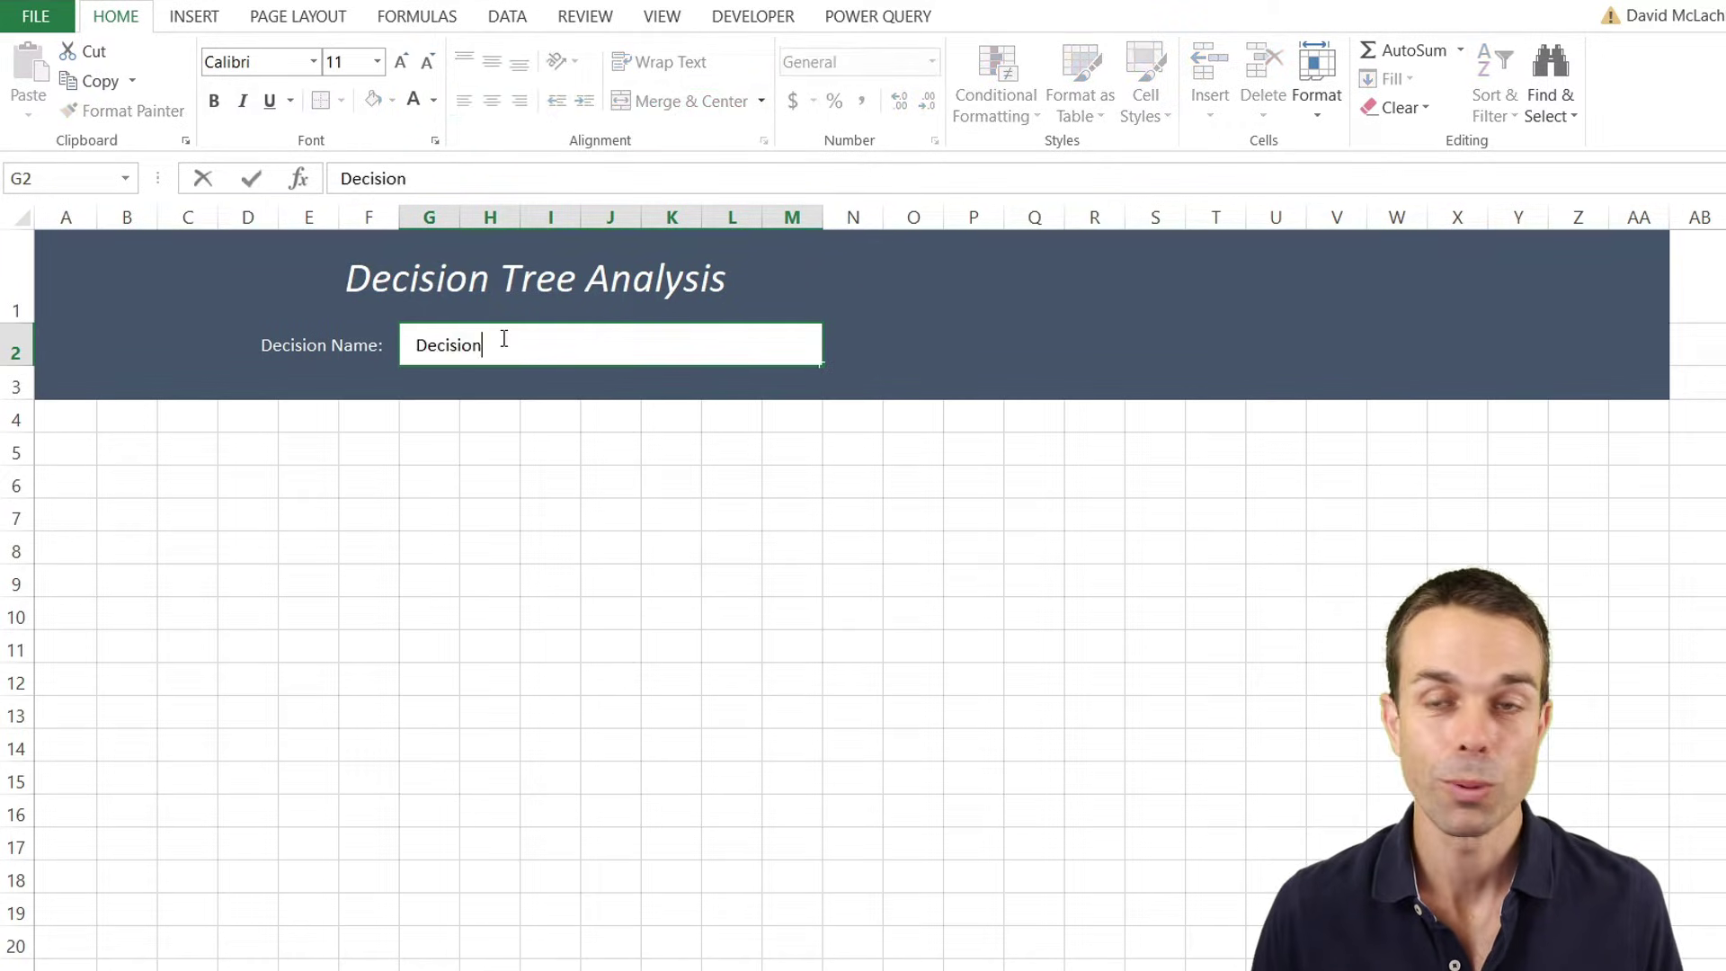
pyautogui.hotkey('ctrl', 'Return')
pyautogui.write('Build or upgrade plant')
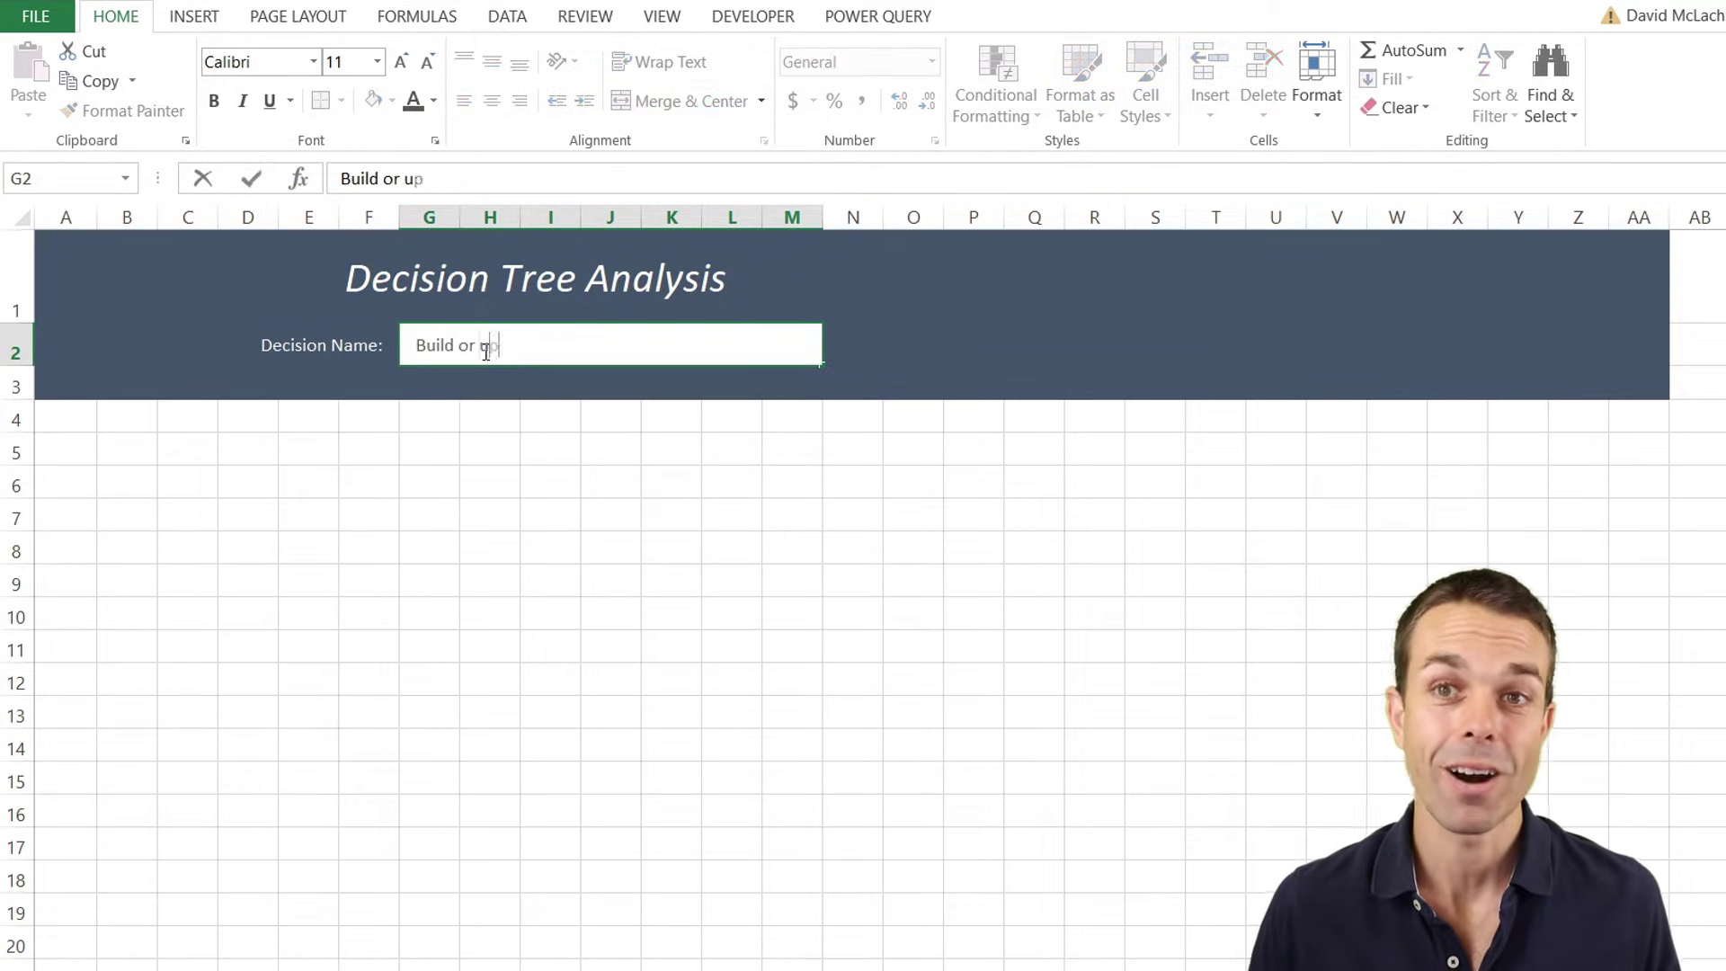
pyautogui.press('Return')
# Make row 3 shorter and select A4:E19 for the legend box.
pyautogui.click(501, 416)
pyautogui.moveTo(16, 399); pyautogui.dragTo(15, 388)
pyautogui.press('Home')
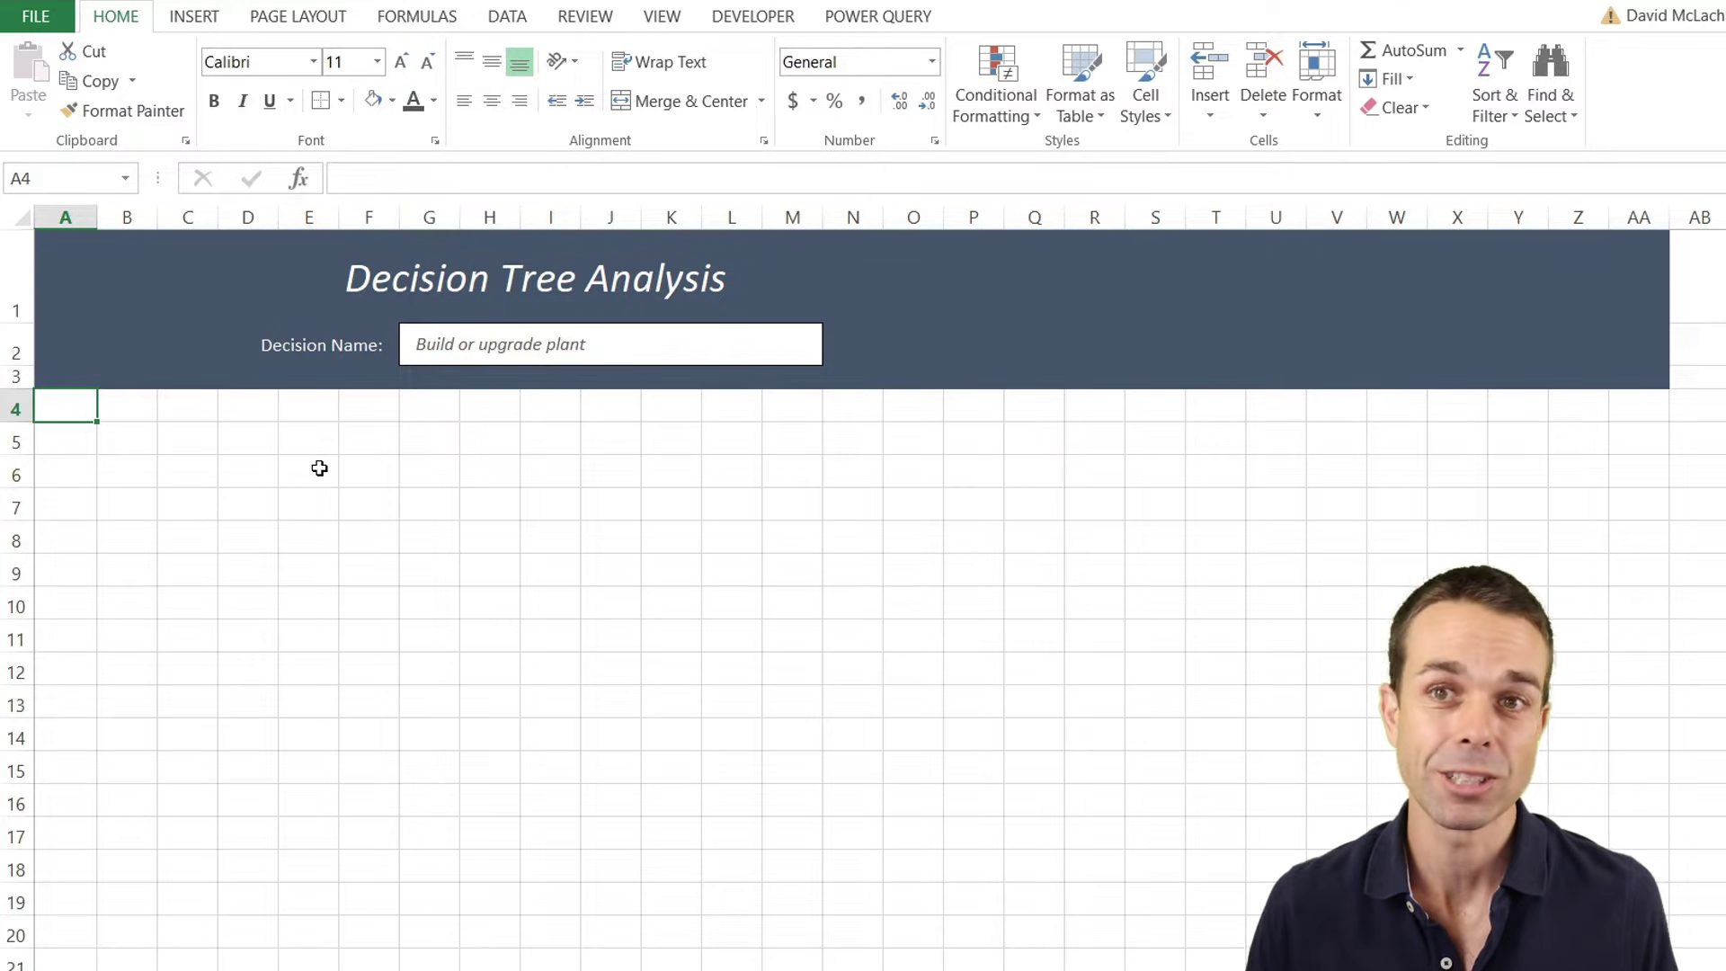
pyautogui.moveTo(65, 406); pyautogui.dragTo(308, 902)
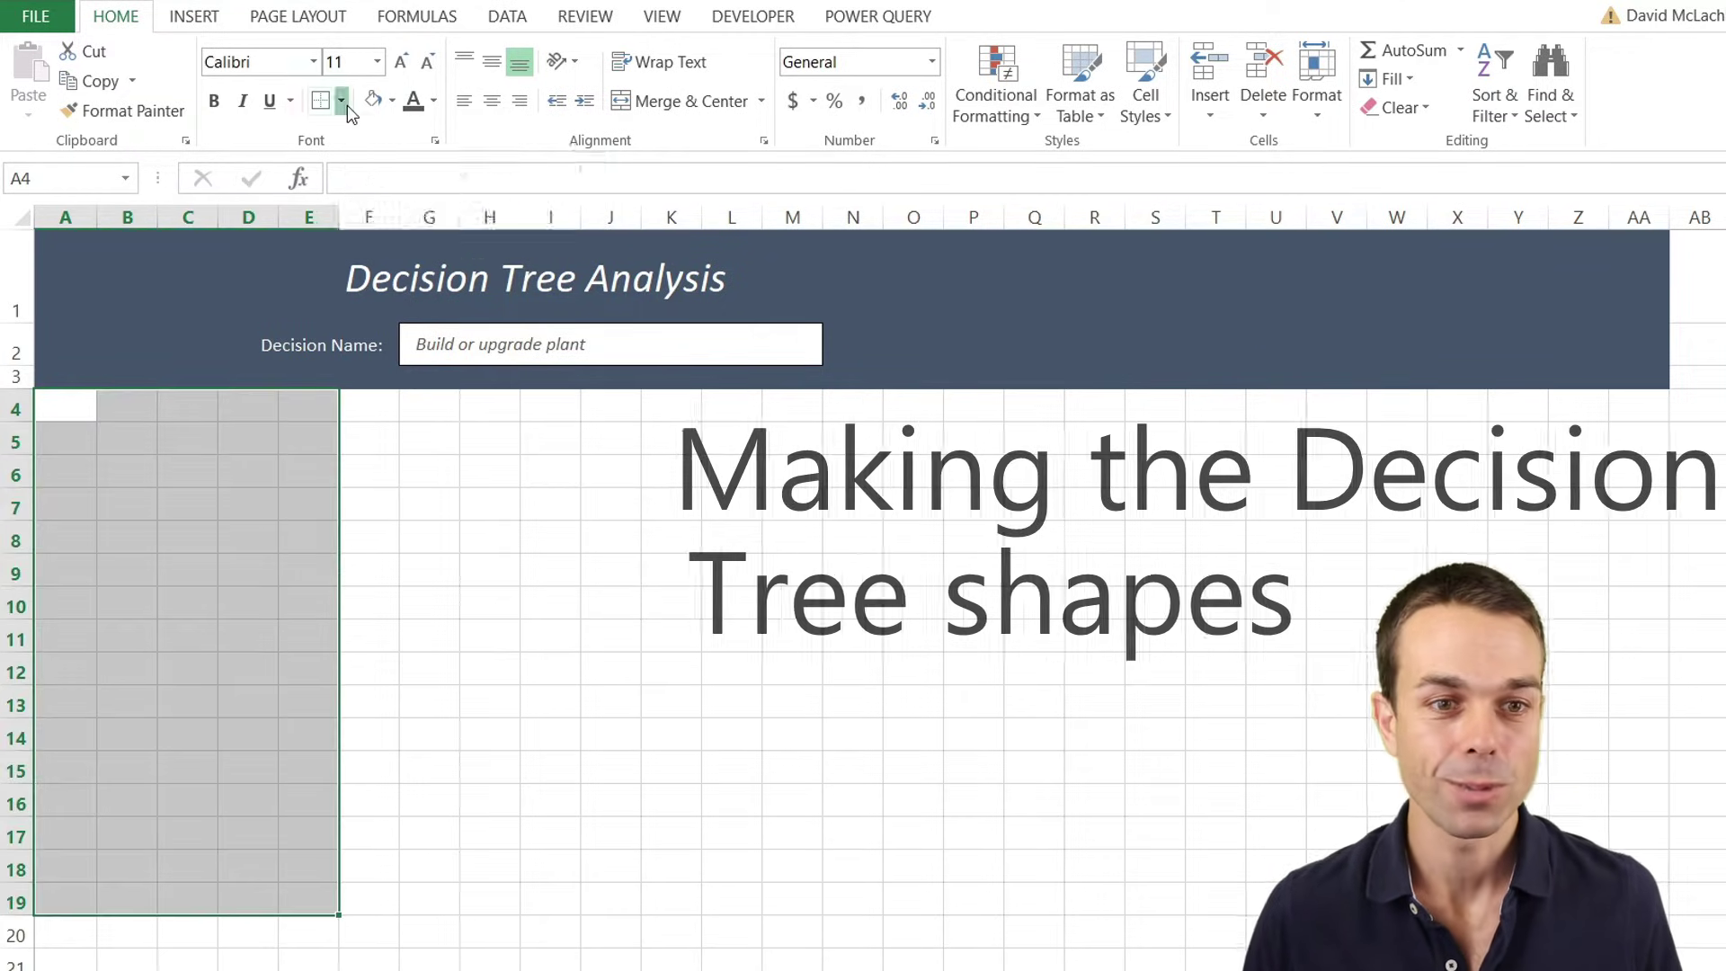
# Put a thick box border around A4:E19 and hide the sheet gridlines.
pyautogui.click(343, 102)
pyautogui.click(387, 388)
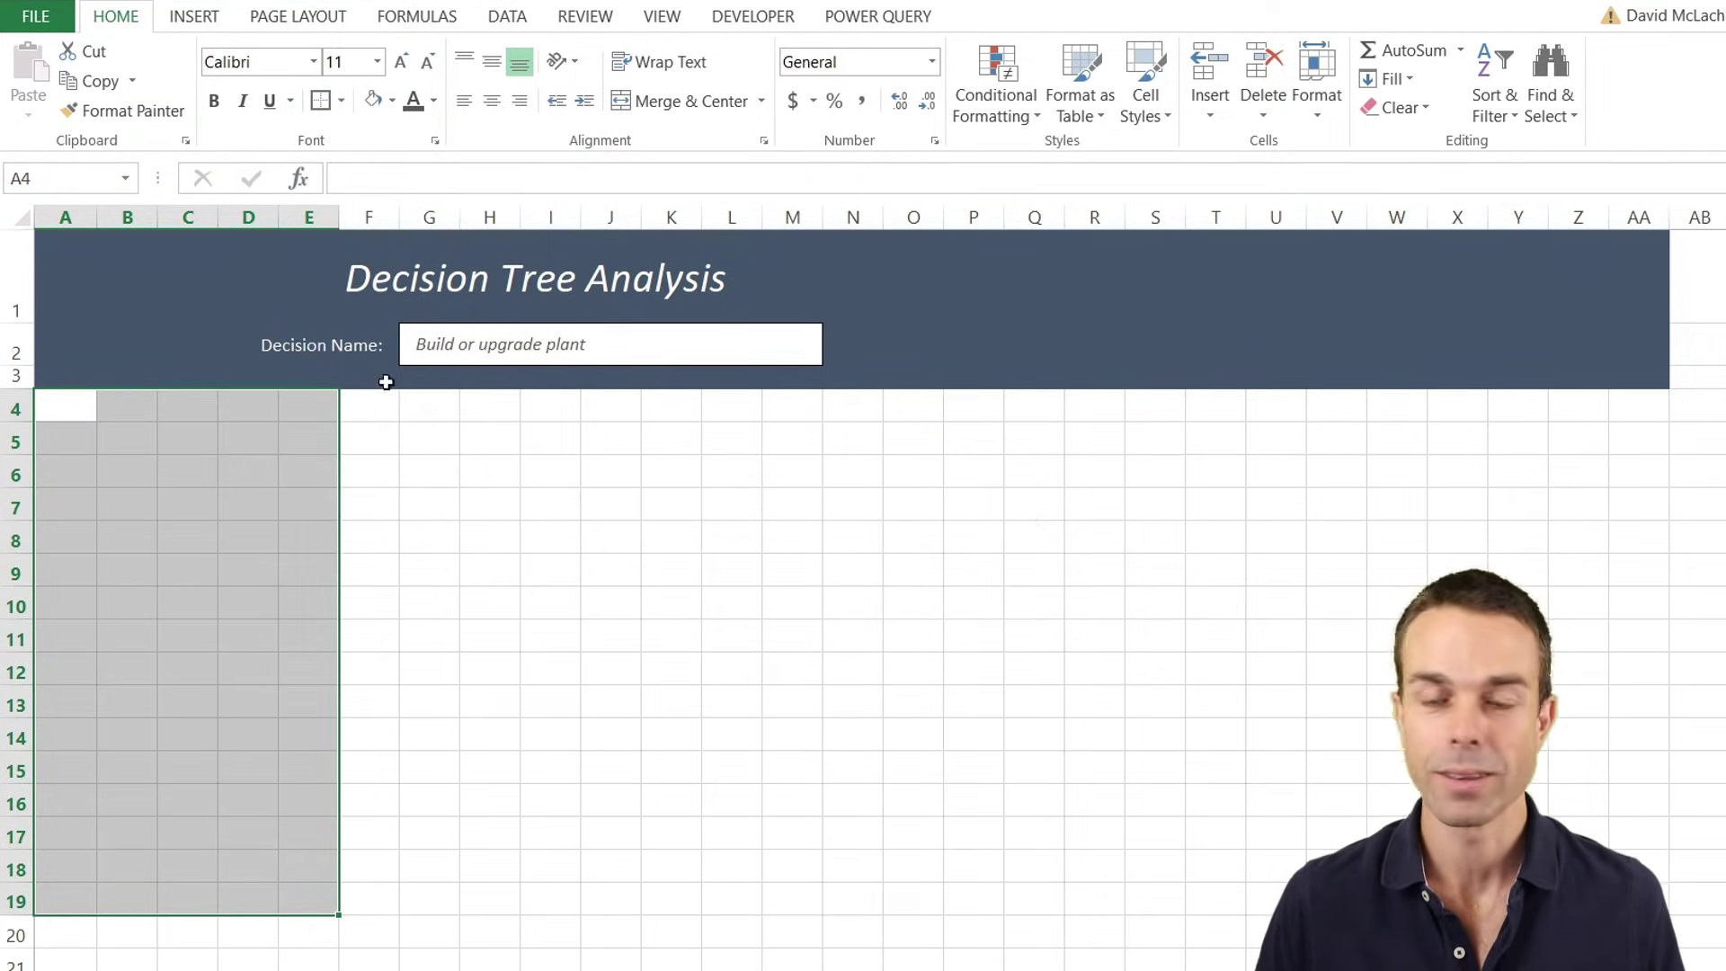
pyautogui.click(142, 417)
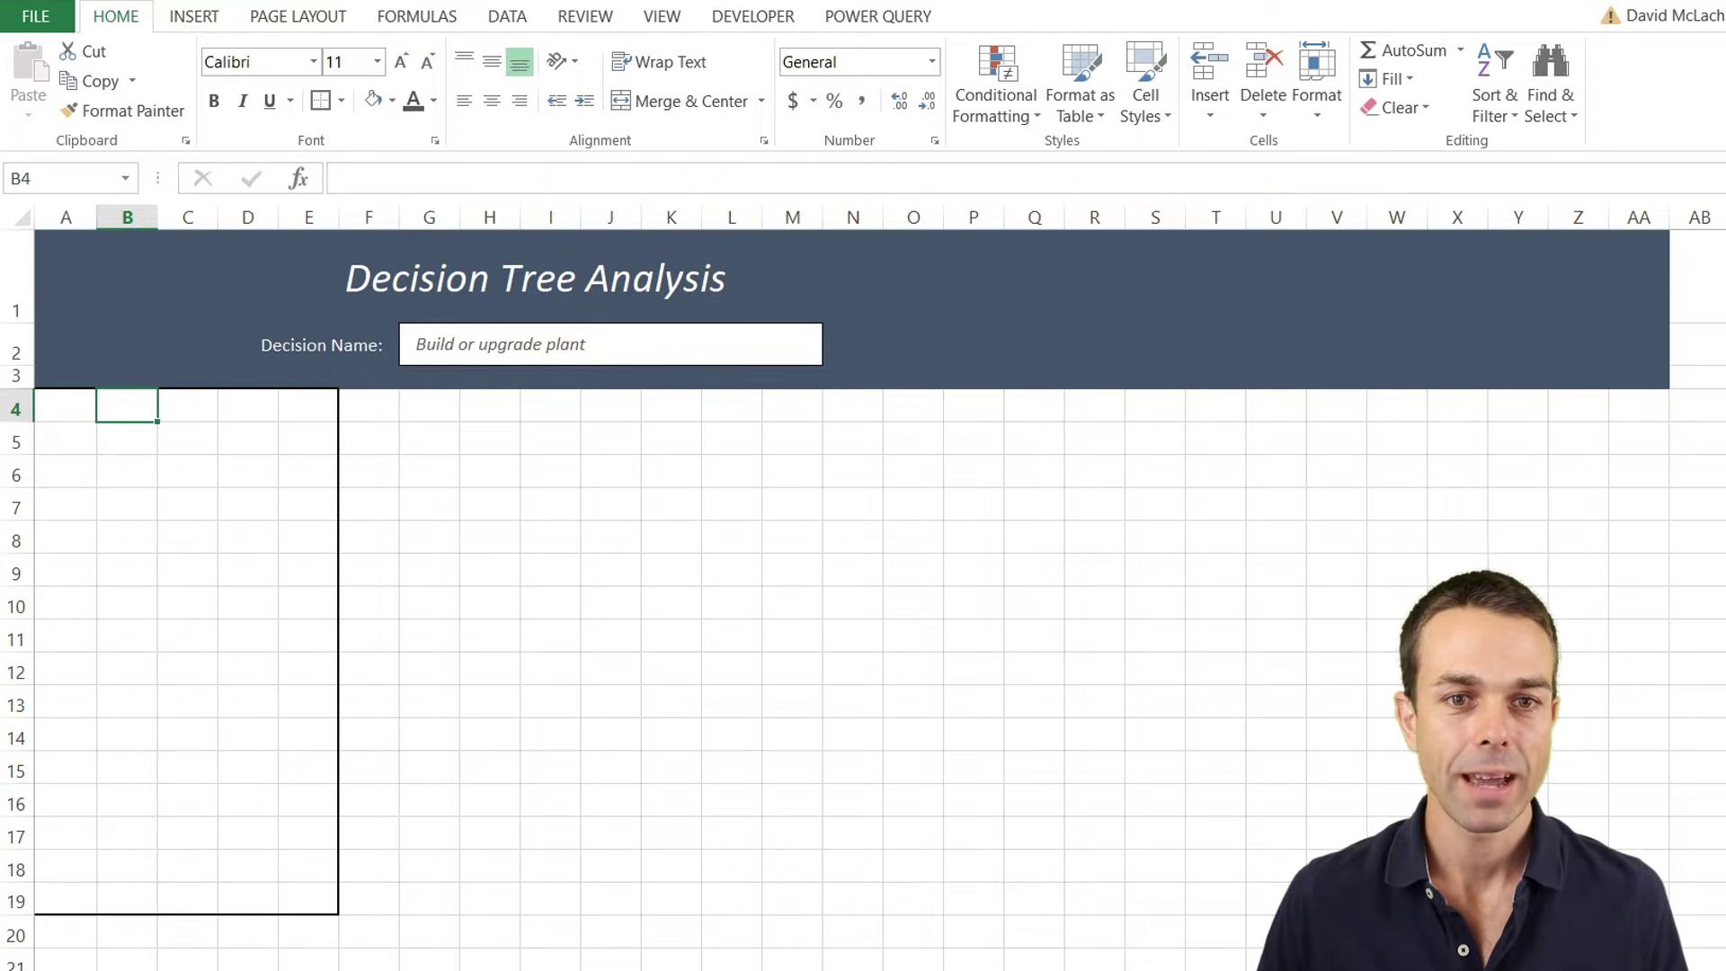
pyautogui.click(686, 24)
pyautogui.click(321, 105)
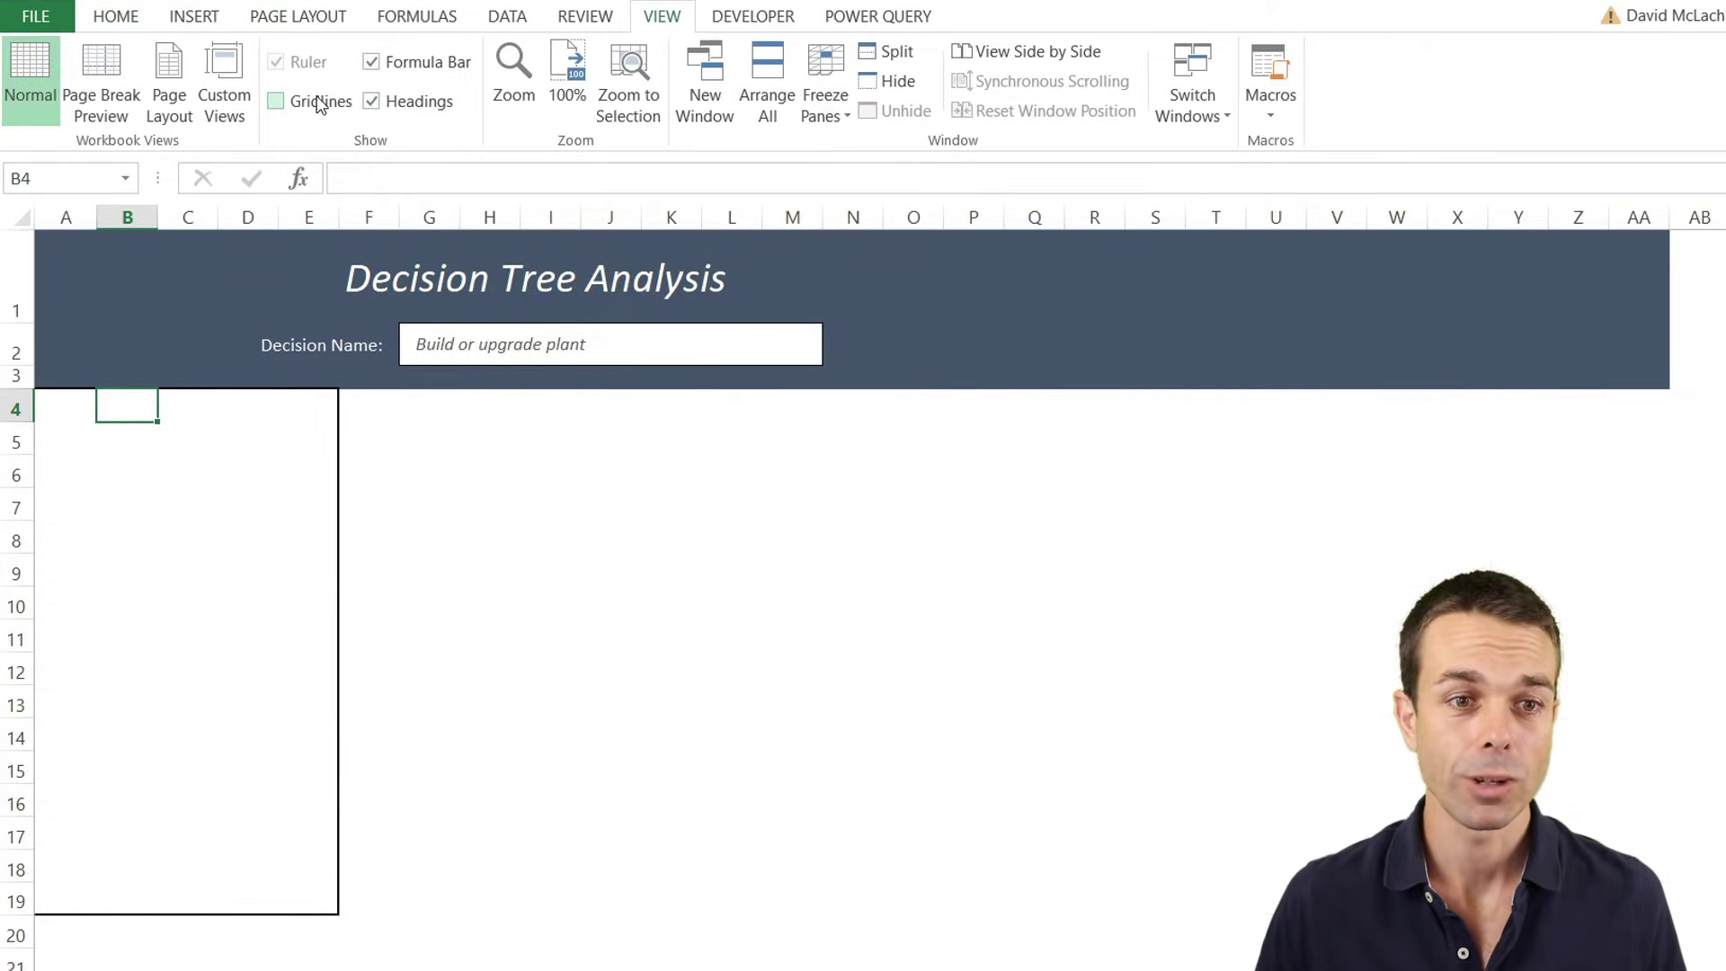
# Draw a small red circle near the top of the legend box.
pyautogui.click(185, 508)
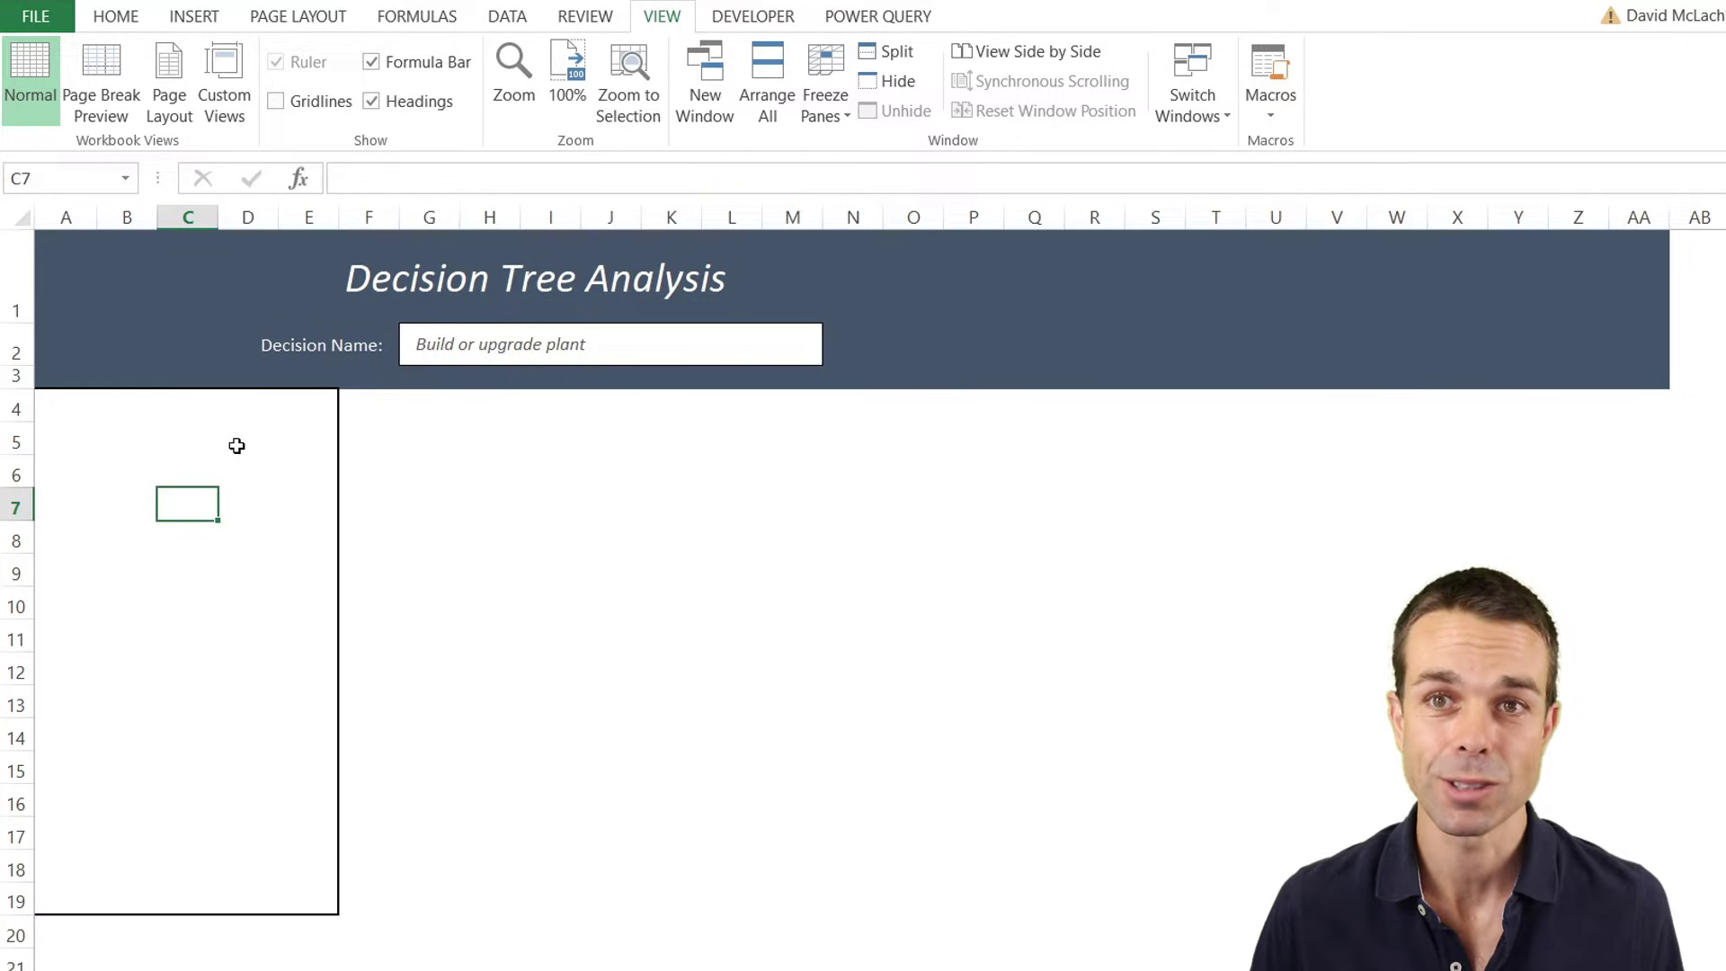
pyautogui.click(115, 18)
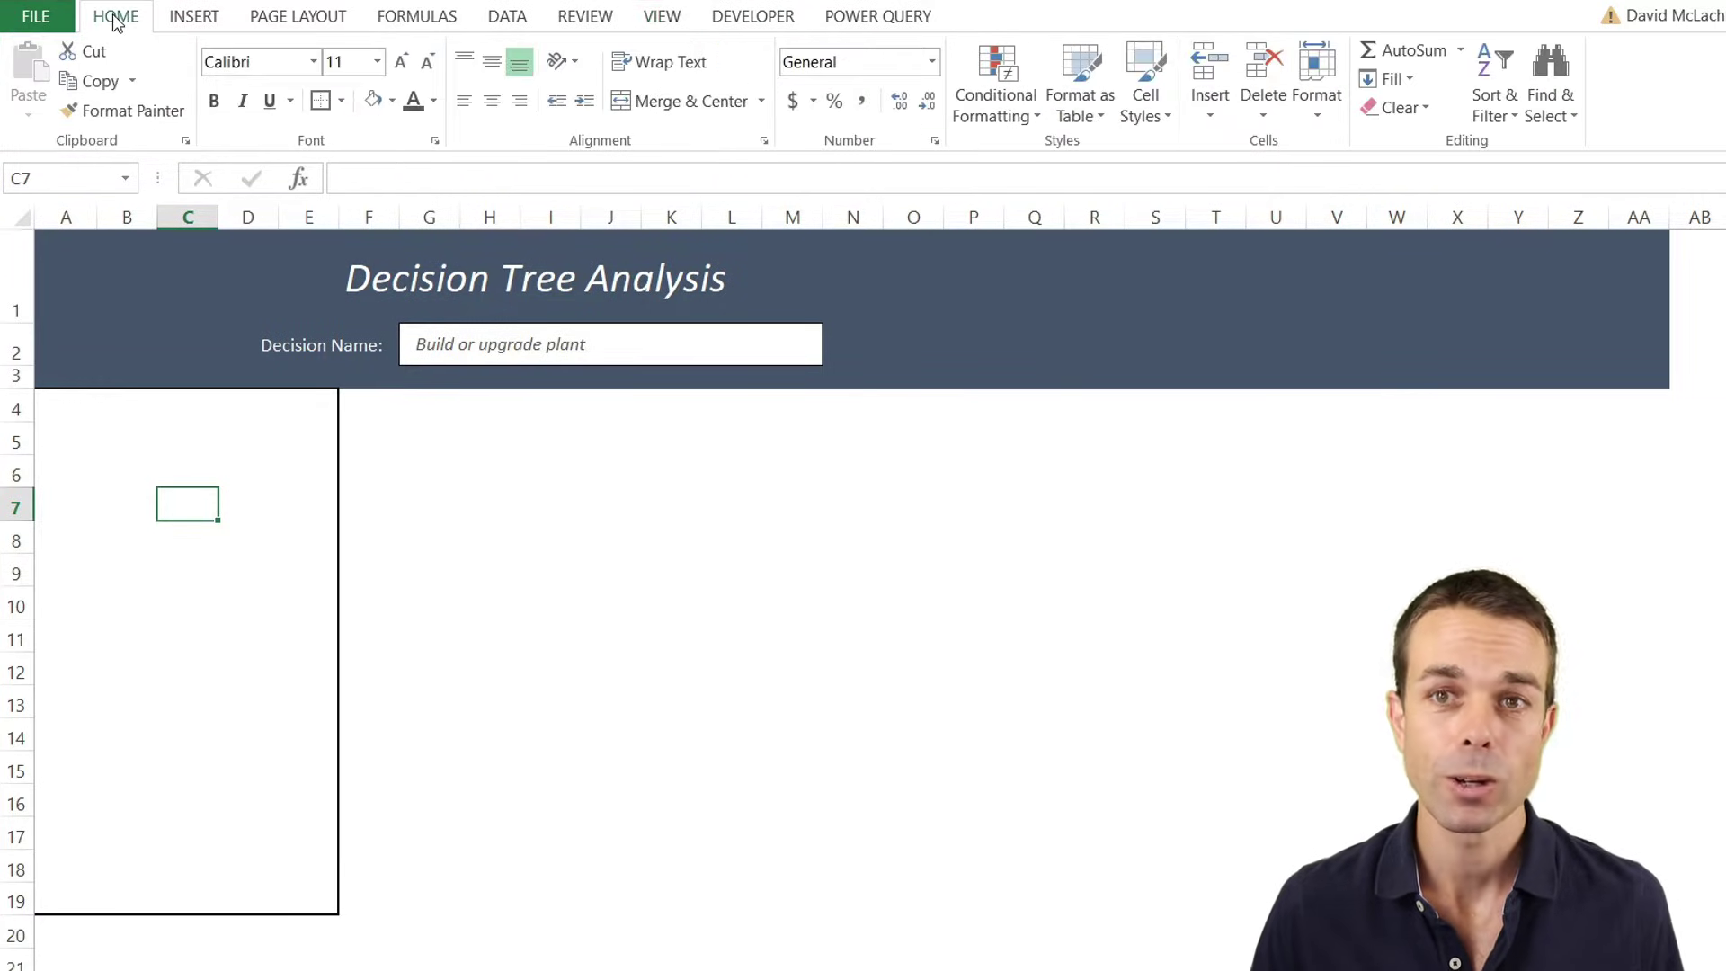
pyautogui.click(196, 20)
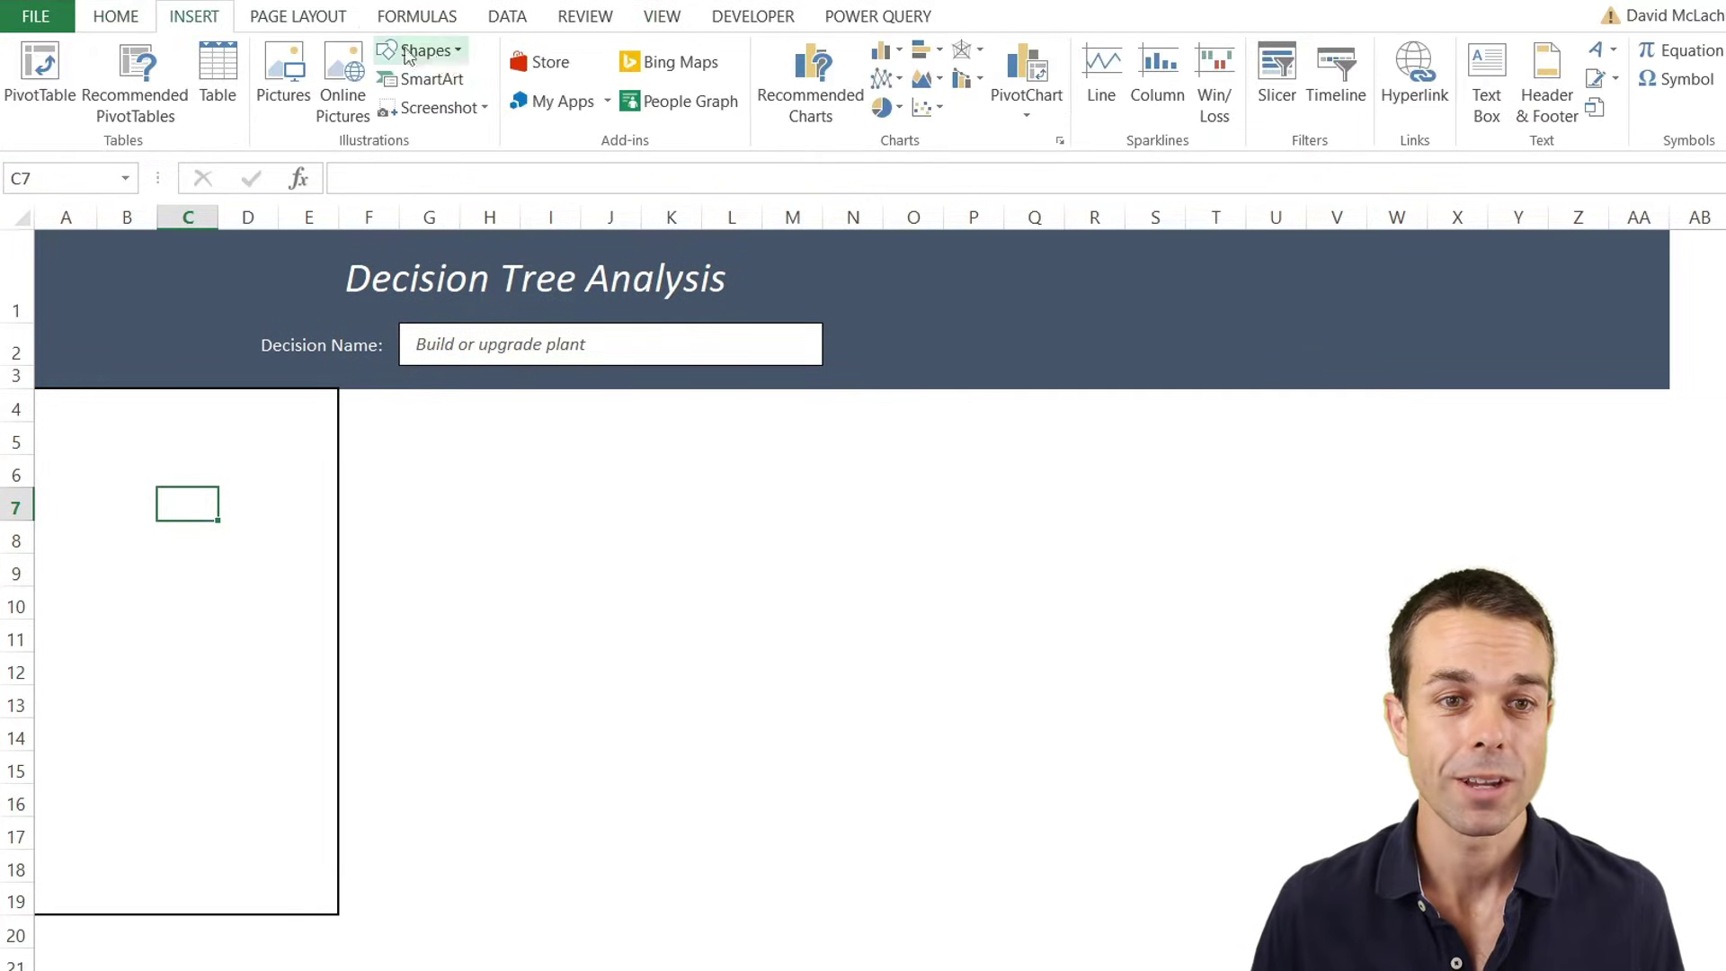
pyautogui.click(421, 52)
pyautogui.click(496, 111)
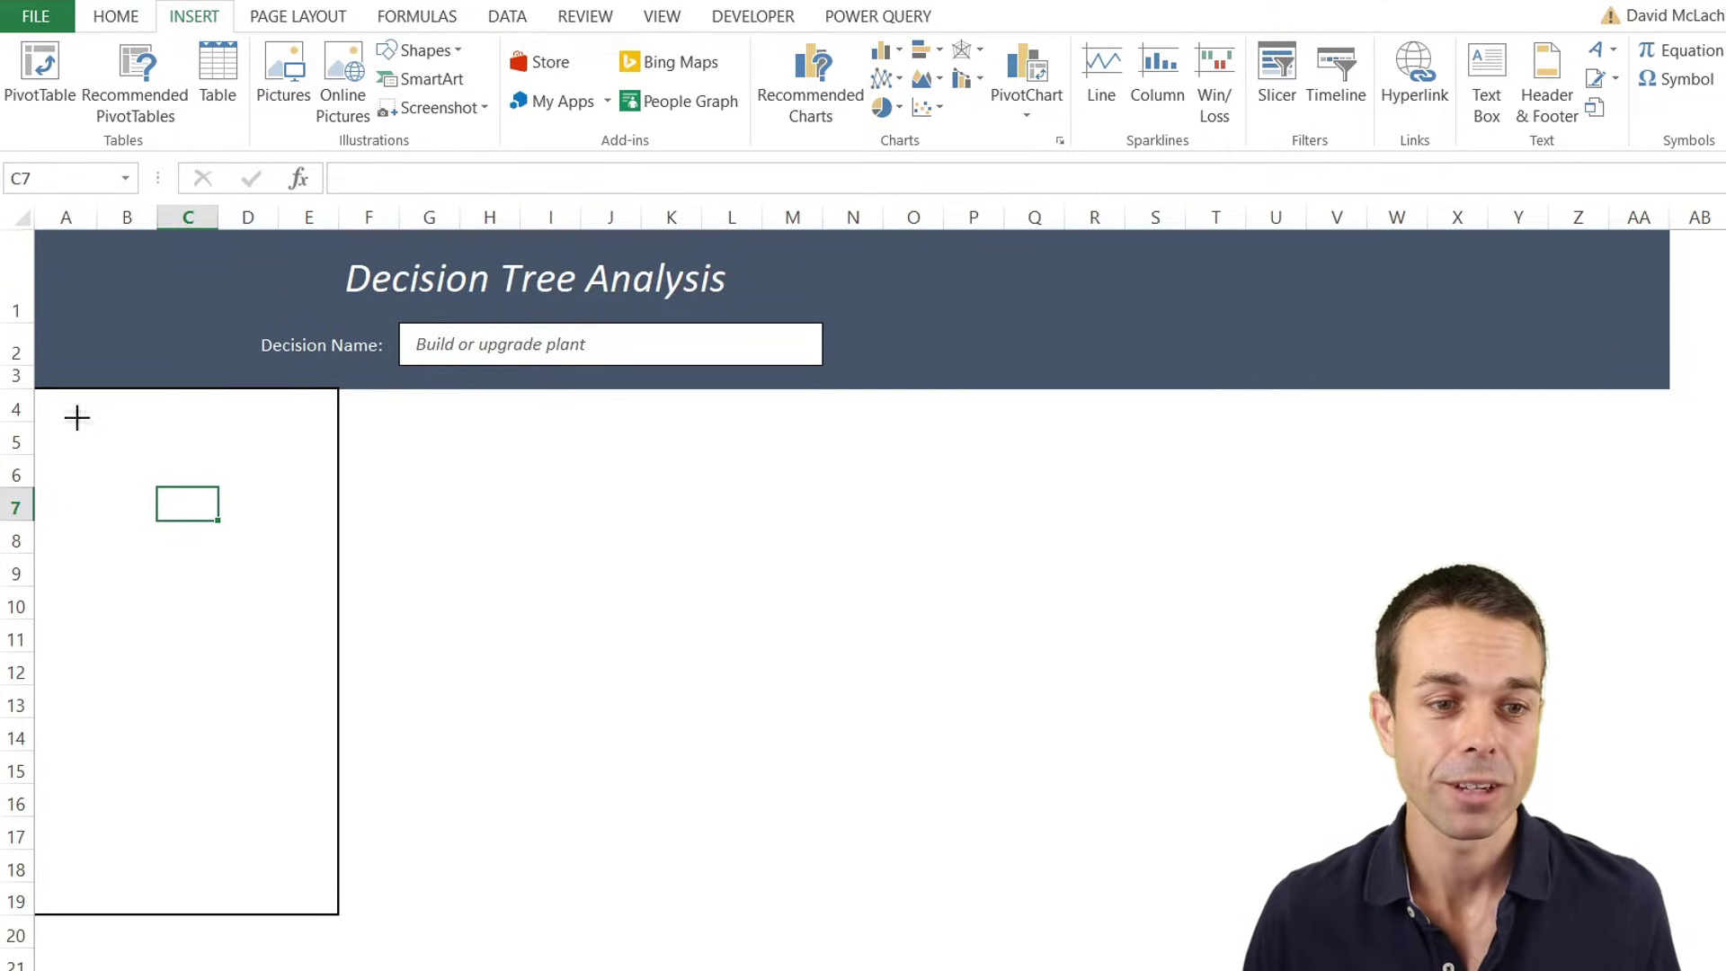
pyautogui.moveTo(78, 417)
pyautogui.mouseDown()
pyautogui.moveTo(116, 464)
pyautogui.moveTo(133, 449)
pyautogui.mouseUp()
pyautogui.rightClick(124, 429)
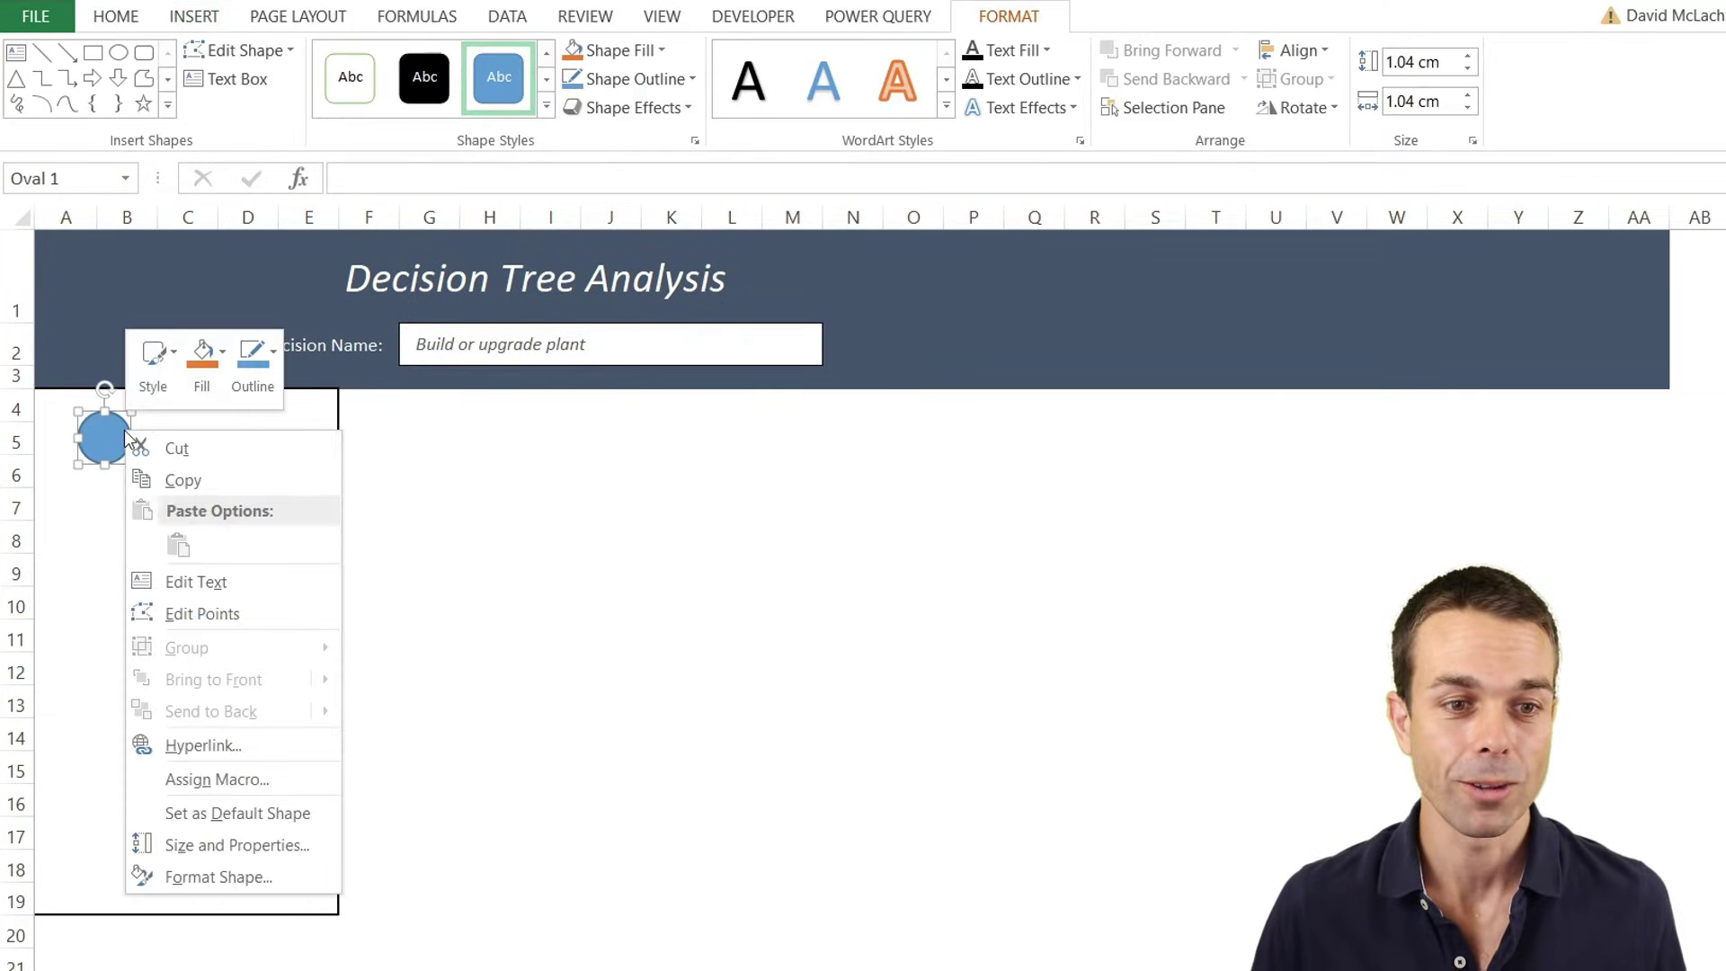
pyautogui.click(212, 360)
pyautogui.click(212, 620)
pyautogui.press('Escape')
pyautogui.click(82, 504)
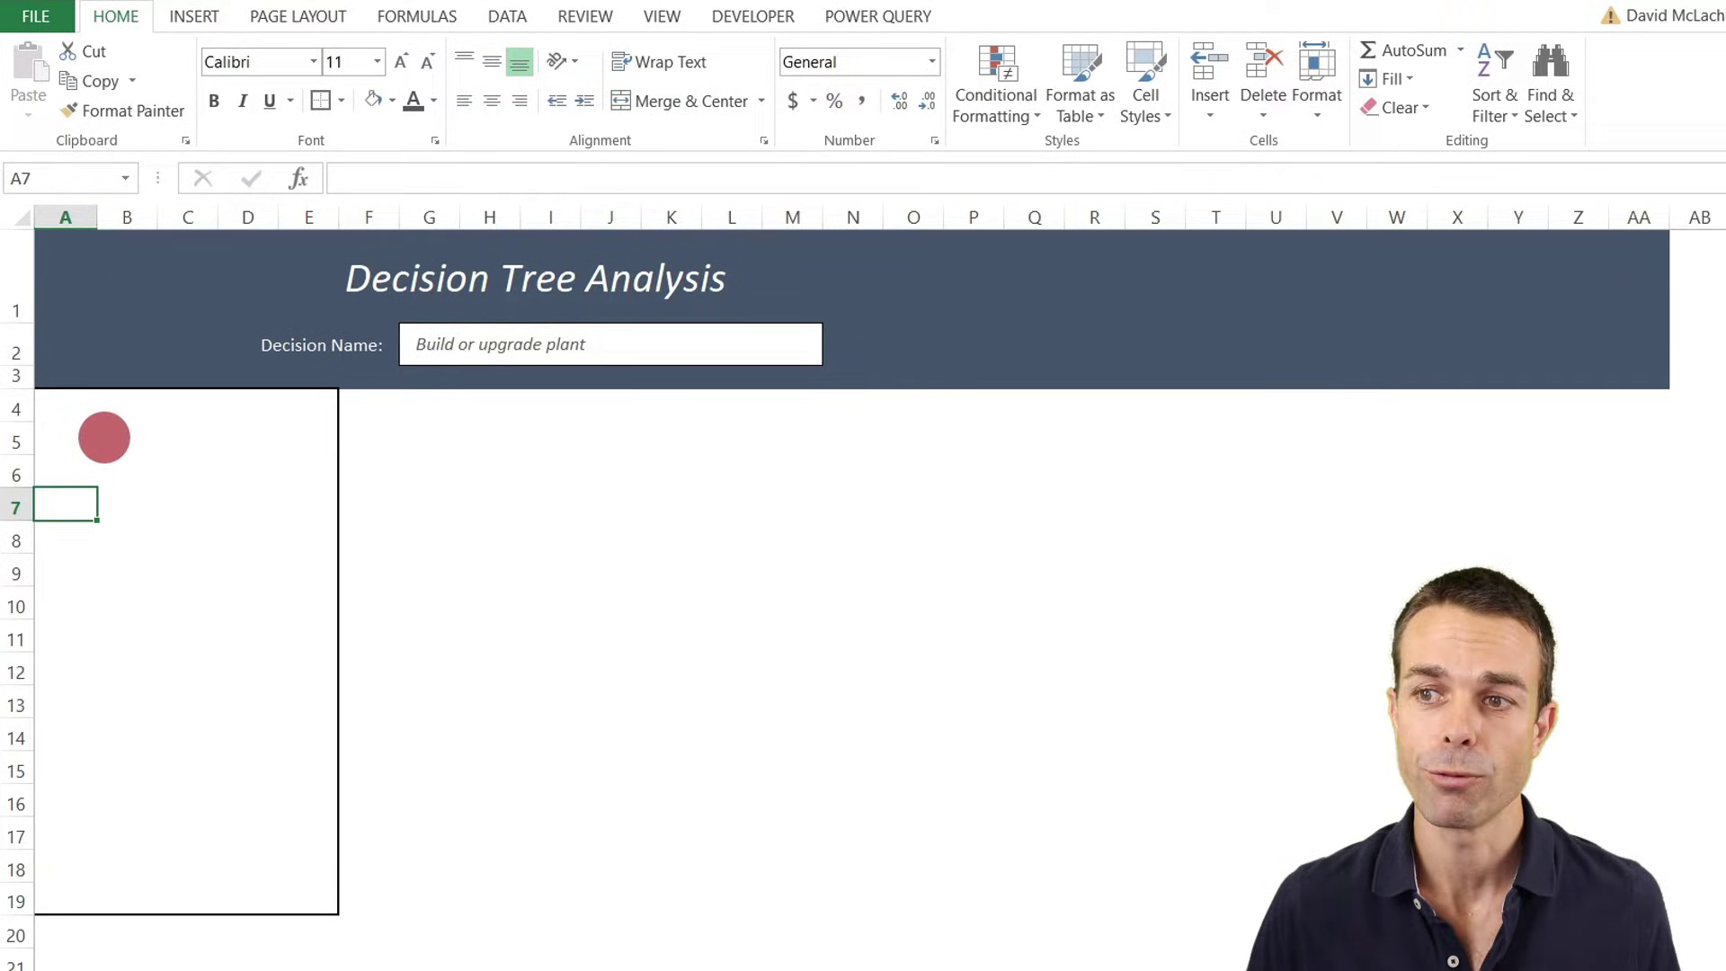
# Copy the circle below itself, change it to a square, and fill it sage green.
pyautogui.moveTo(104, 438); pyautogui.dragTo(99, 508)
pyautogui.click(238, 50)
pyautogui.moveTo(270, 83)
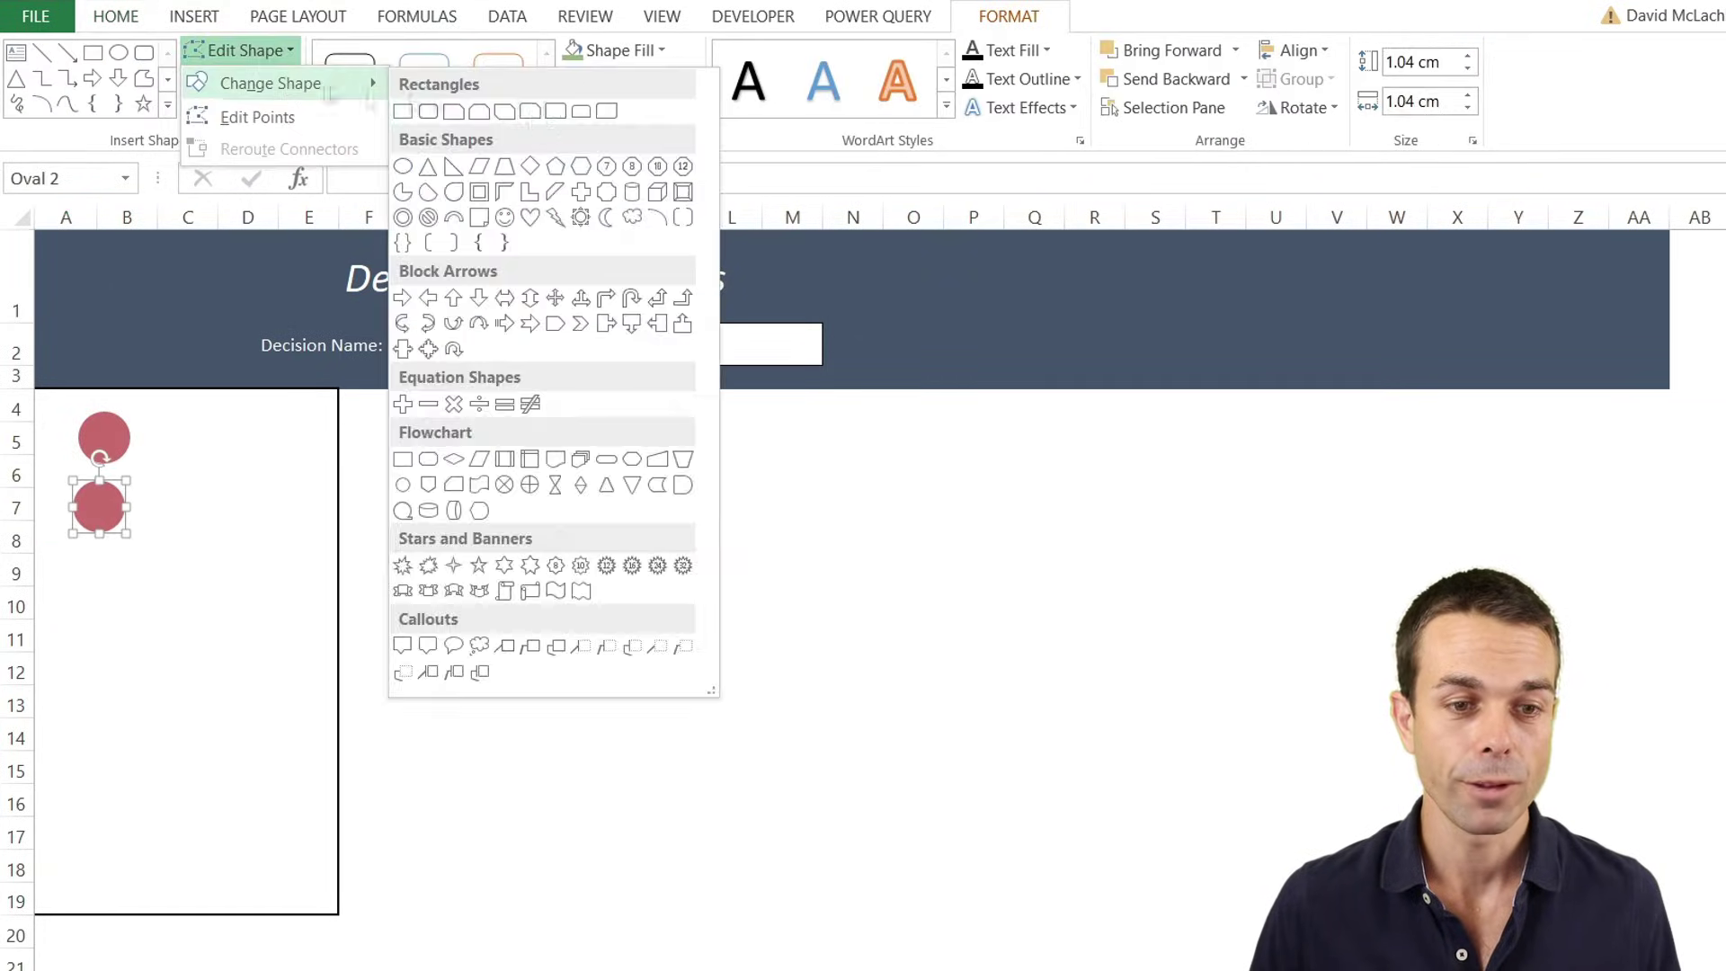
pyautogui.click(402, 111)
pyautogui.rightClick(115, 490)
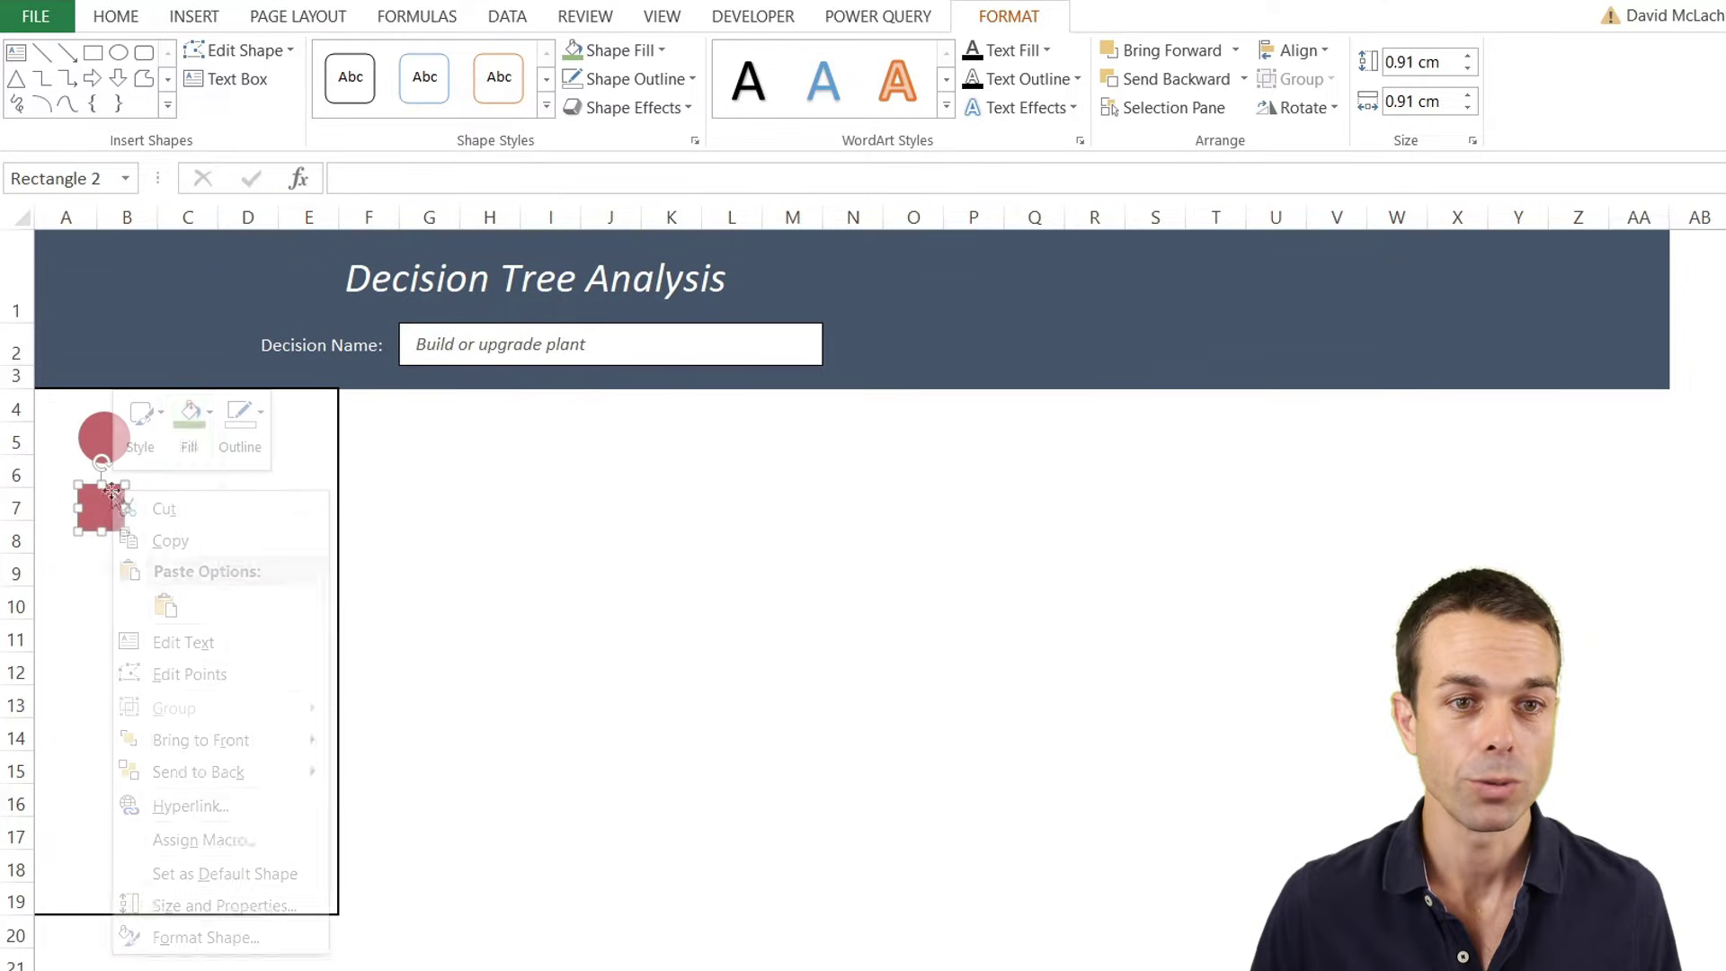
pyautogui.click(189, 418)
pyautogui.click(199, 732)
pyautogui.rightClick(100, 507)
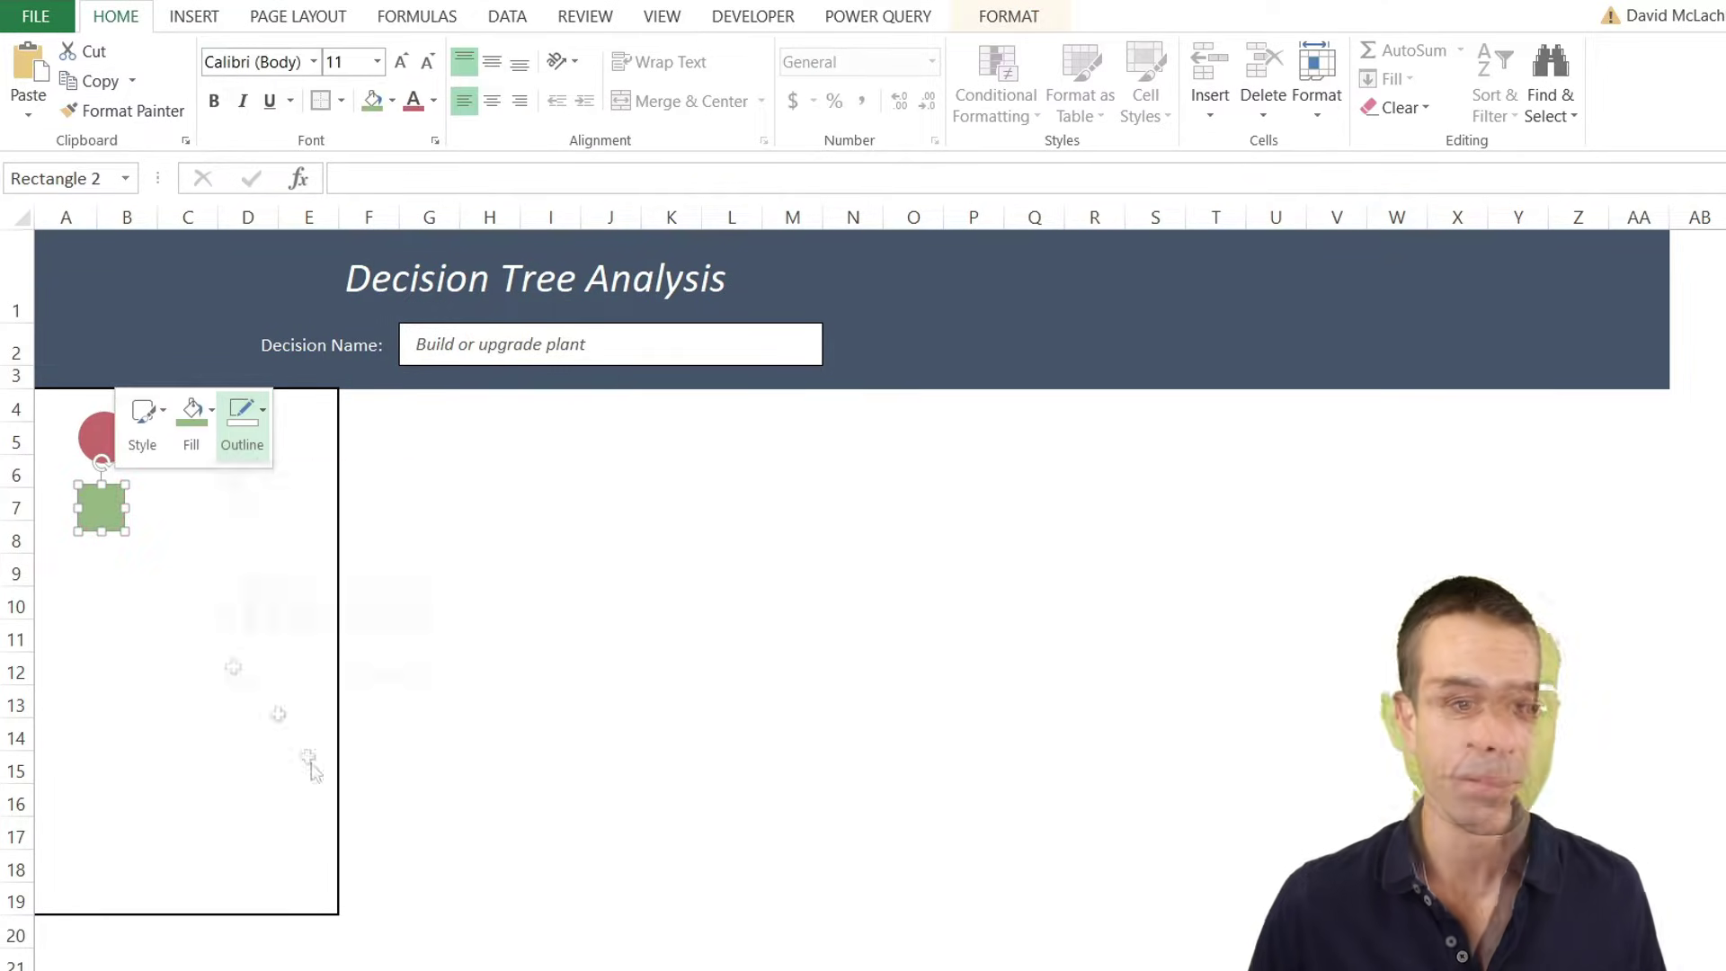
# Copy the square below itself and change the copy into a triangle.
pyautogui.moveTo(101, 508); pyautogui.dragTo(55, 582)
pyautogui.click(1007, 16)
pyautogui.click(239, 51)
pyautogui.moveTo(266, 76)
pyautogui.click(416, 220)
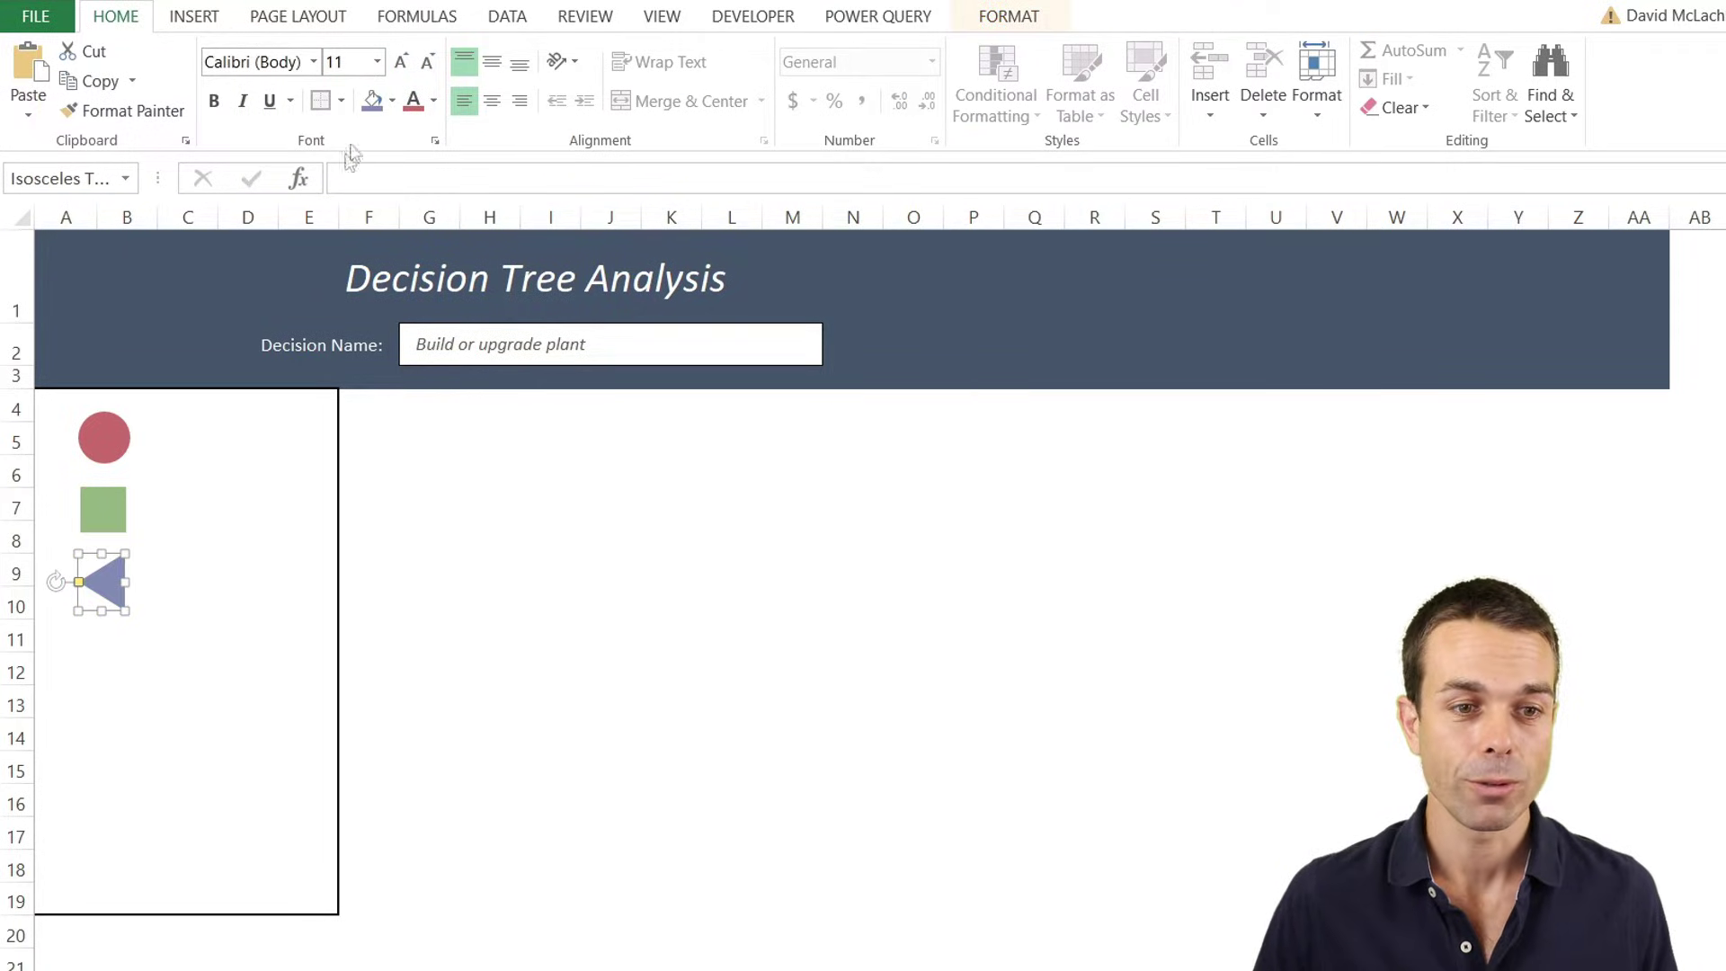
pyautogui.click(174, 570)
pyautogui.click(108, 593)
# Add a 'Chance node (probability)' text box over C4:E5, middle- and left-aligned.
pyautogui.click(189, 438)
pyautogui.click(193, 16)
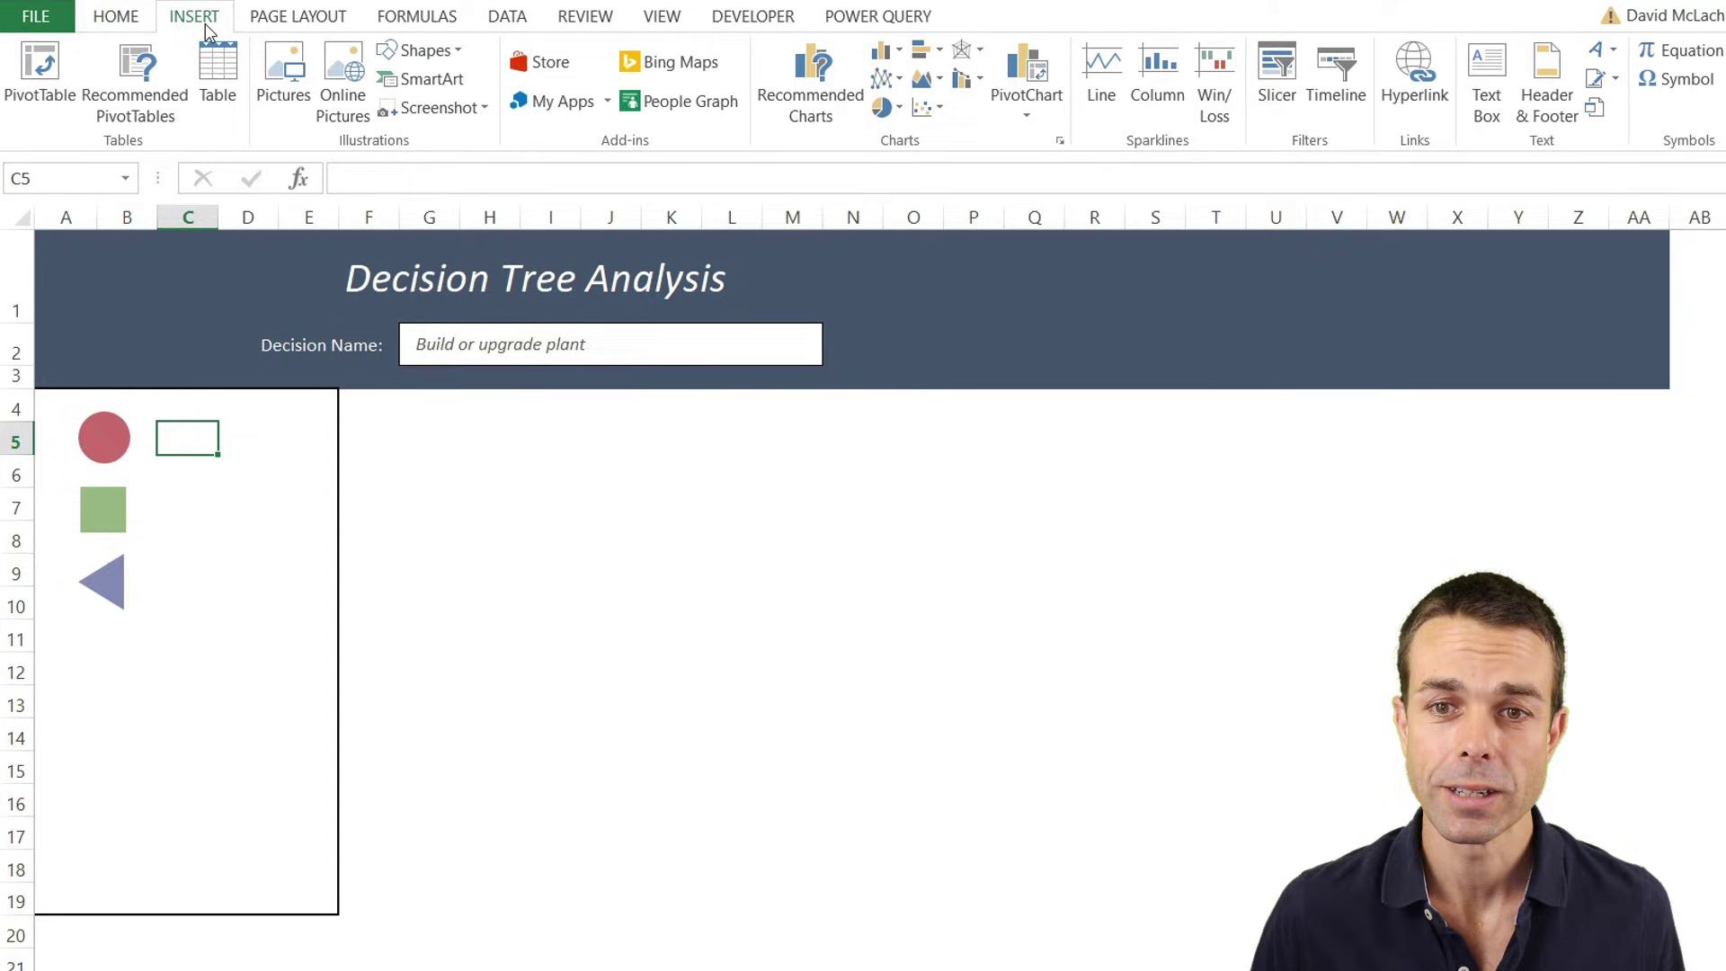
pyautogui.click(1487, 86)
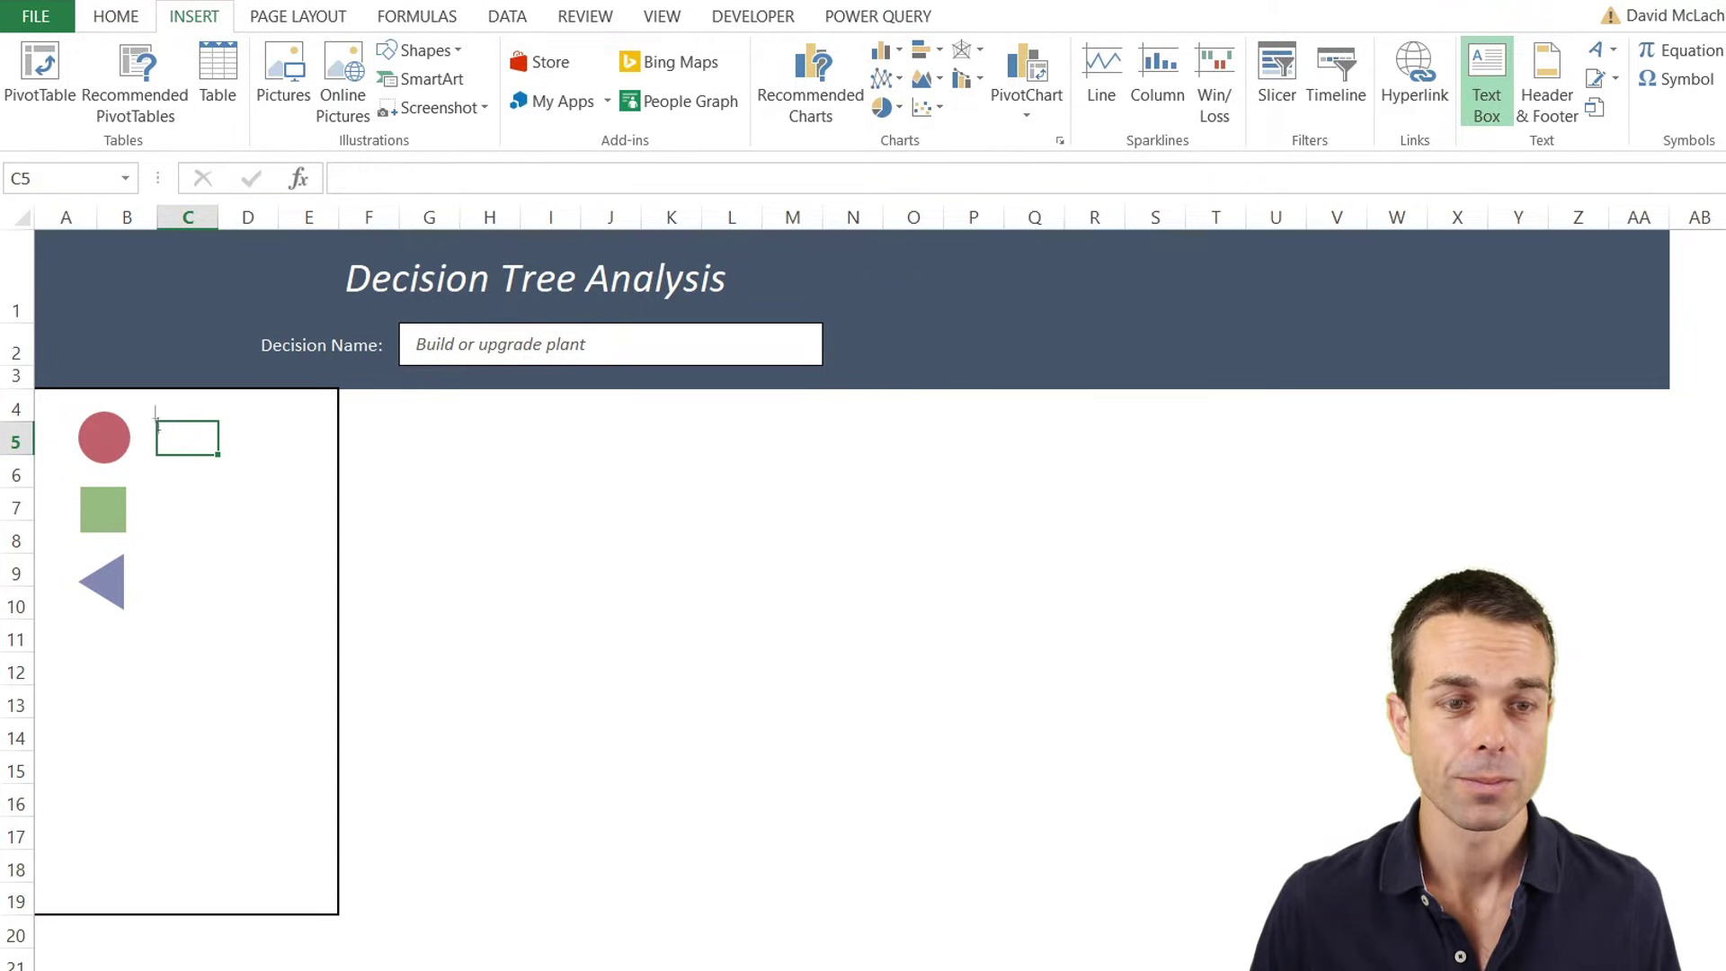
pyautogui.moveTo(154, 413); pyautogui.dragTo(316, 460)
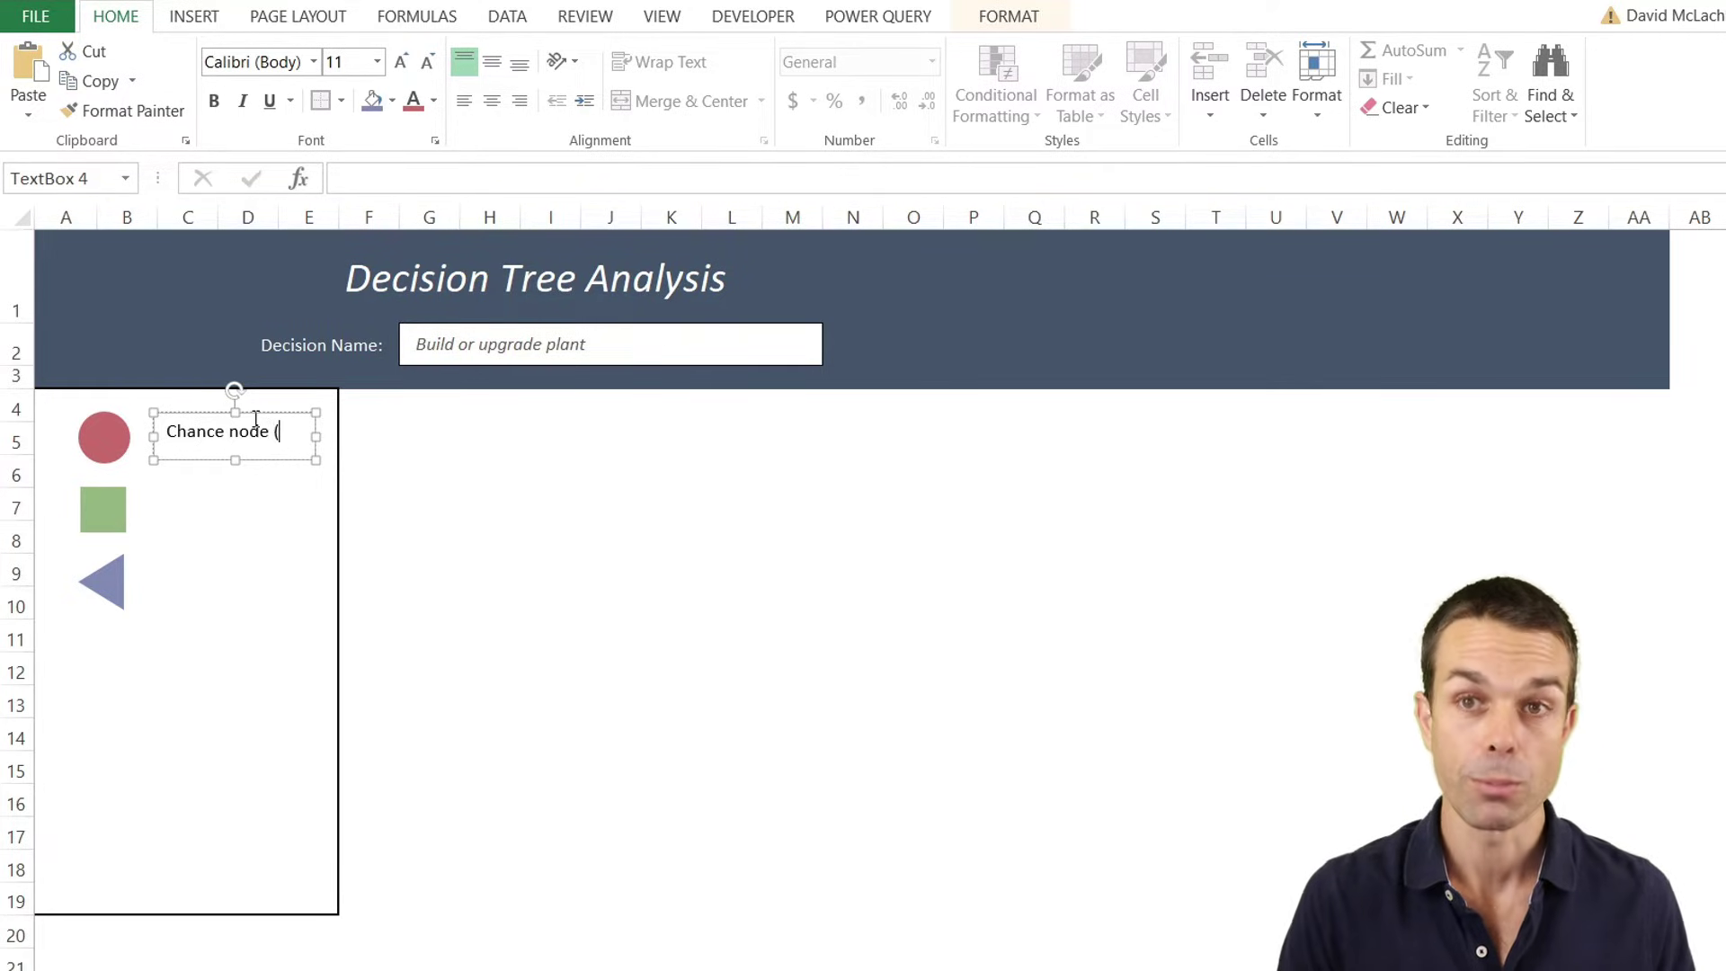
pyautogui.write('Chance node (probability)')
pyautogui.click(492, 61)
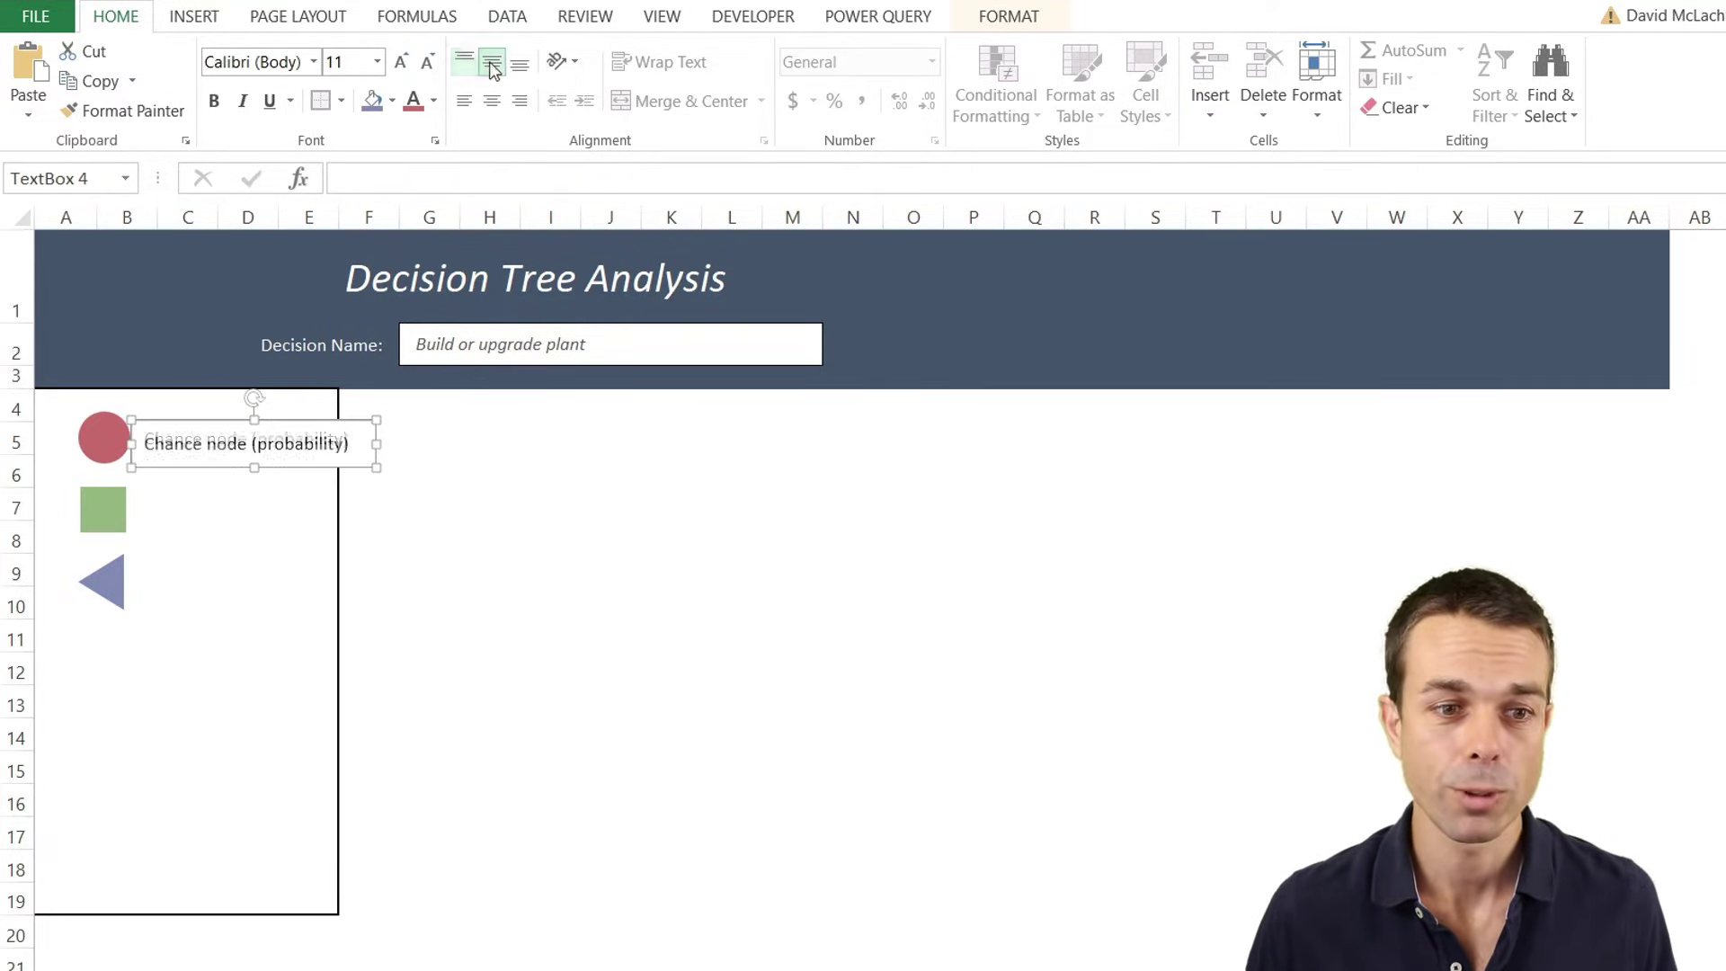
pyautogui.click(462, 103)
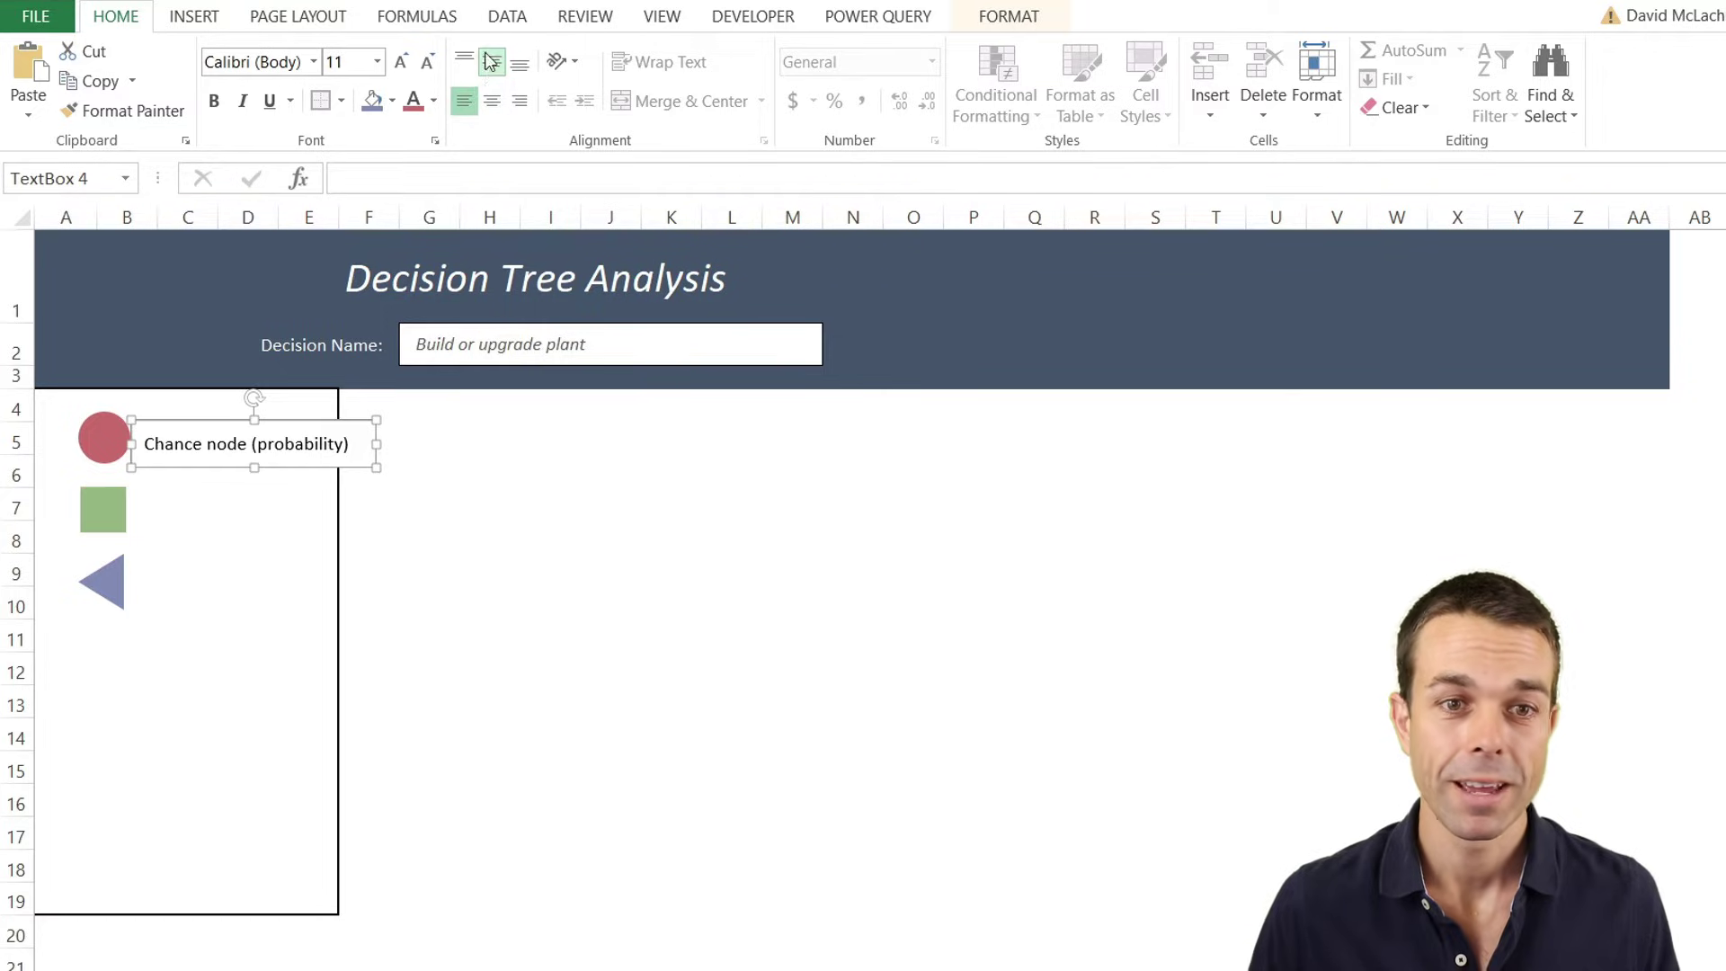
# Set all four text box margins of the Chance node label to 0 cm.
pyautogui.rightClick(294, 416)
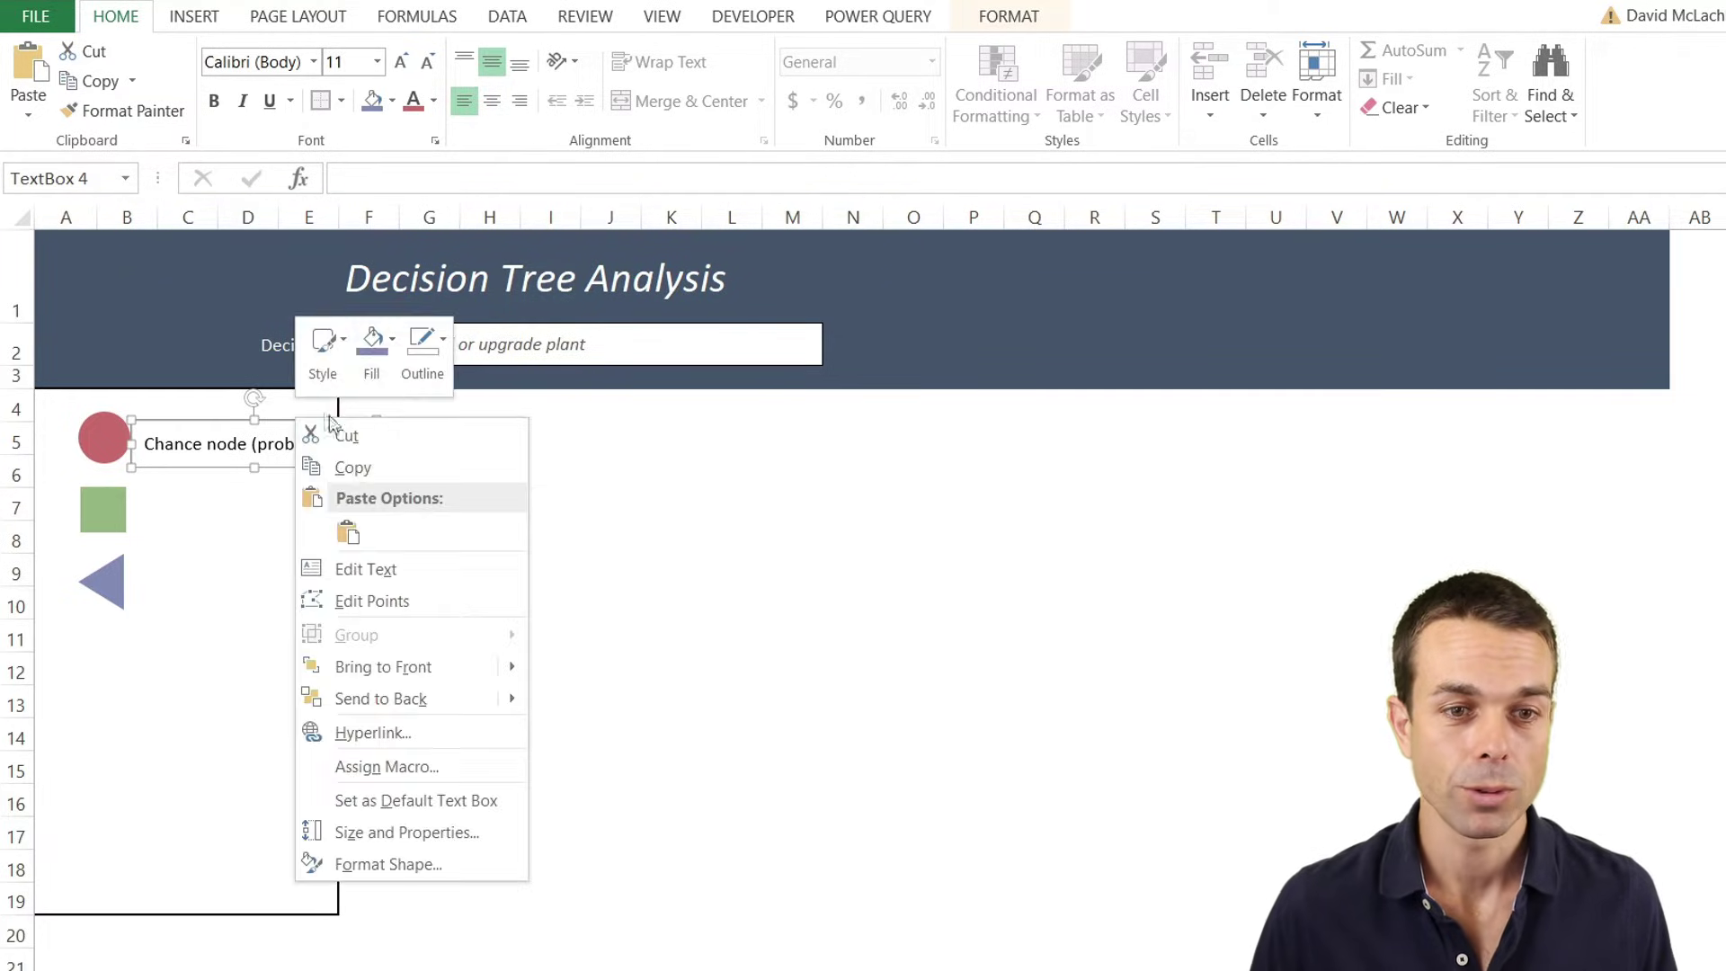
pyautogui.click(418, 865)
pyautogui.click(1617, 277)
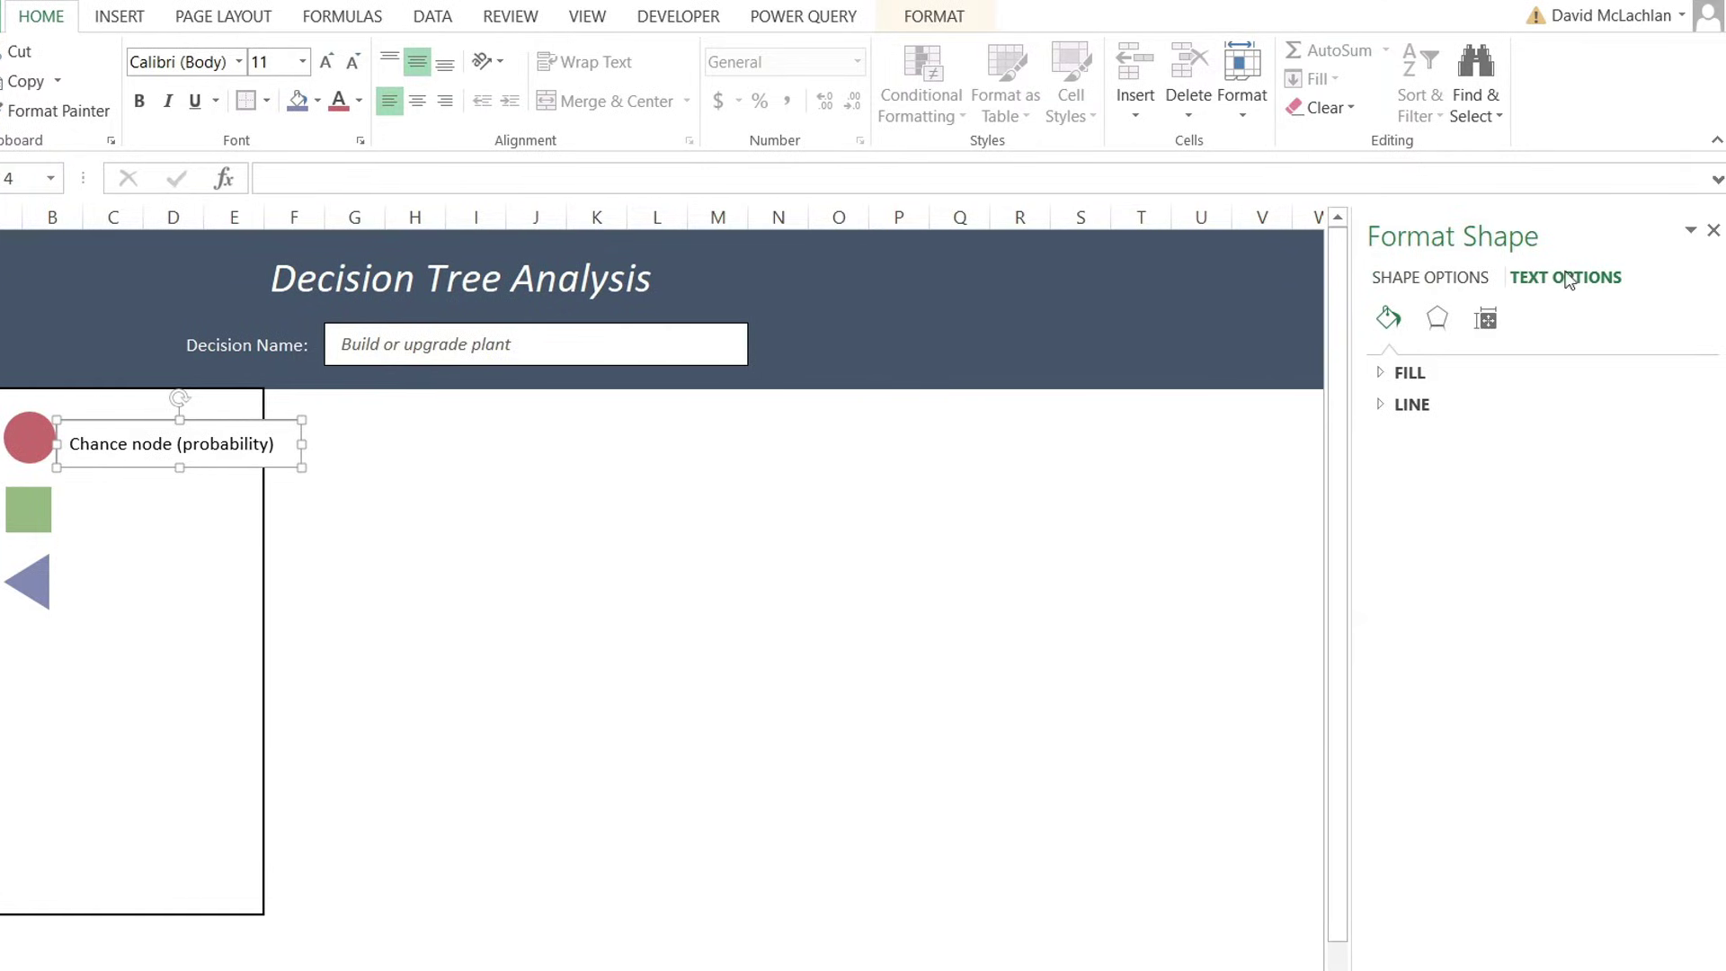
pyautogui.click(1485, 317)
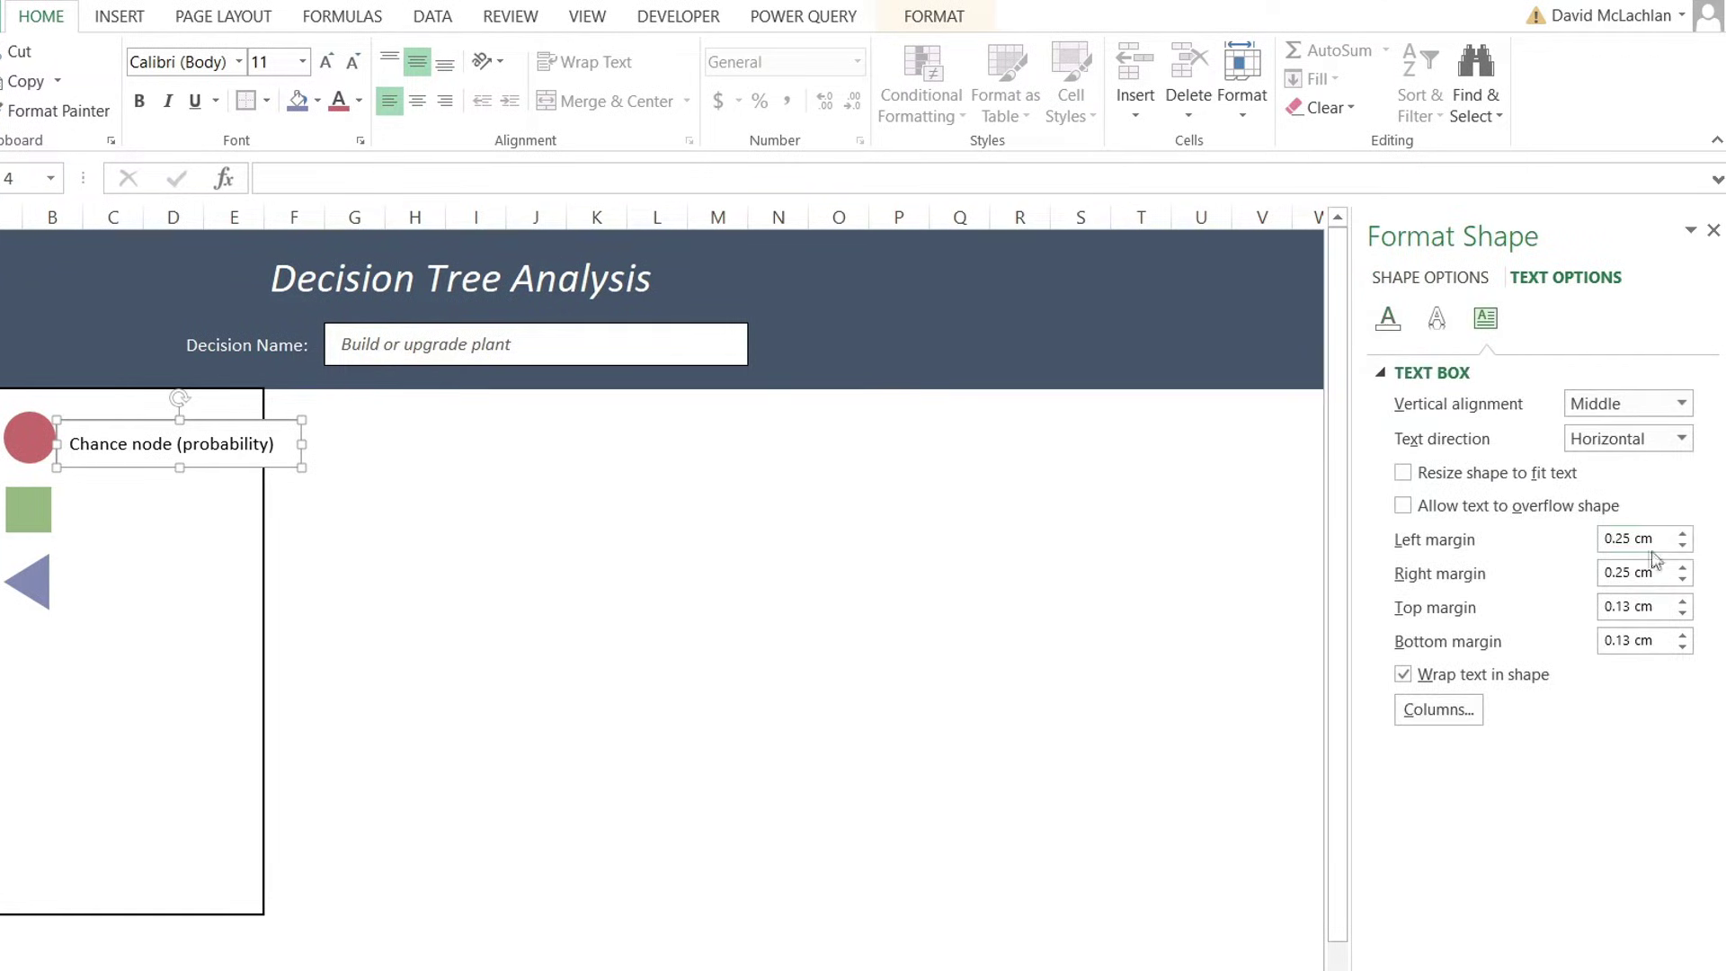
pyautogui.click(1682, 544)
pyautogui.click(1682, 578)
pyautogui.click(1683, 578)
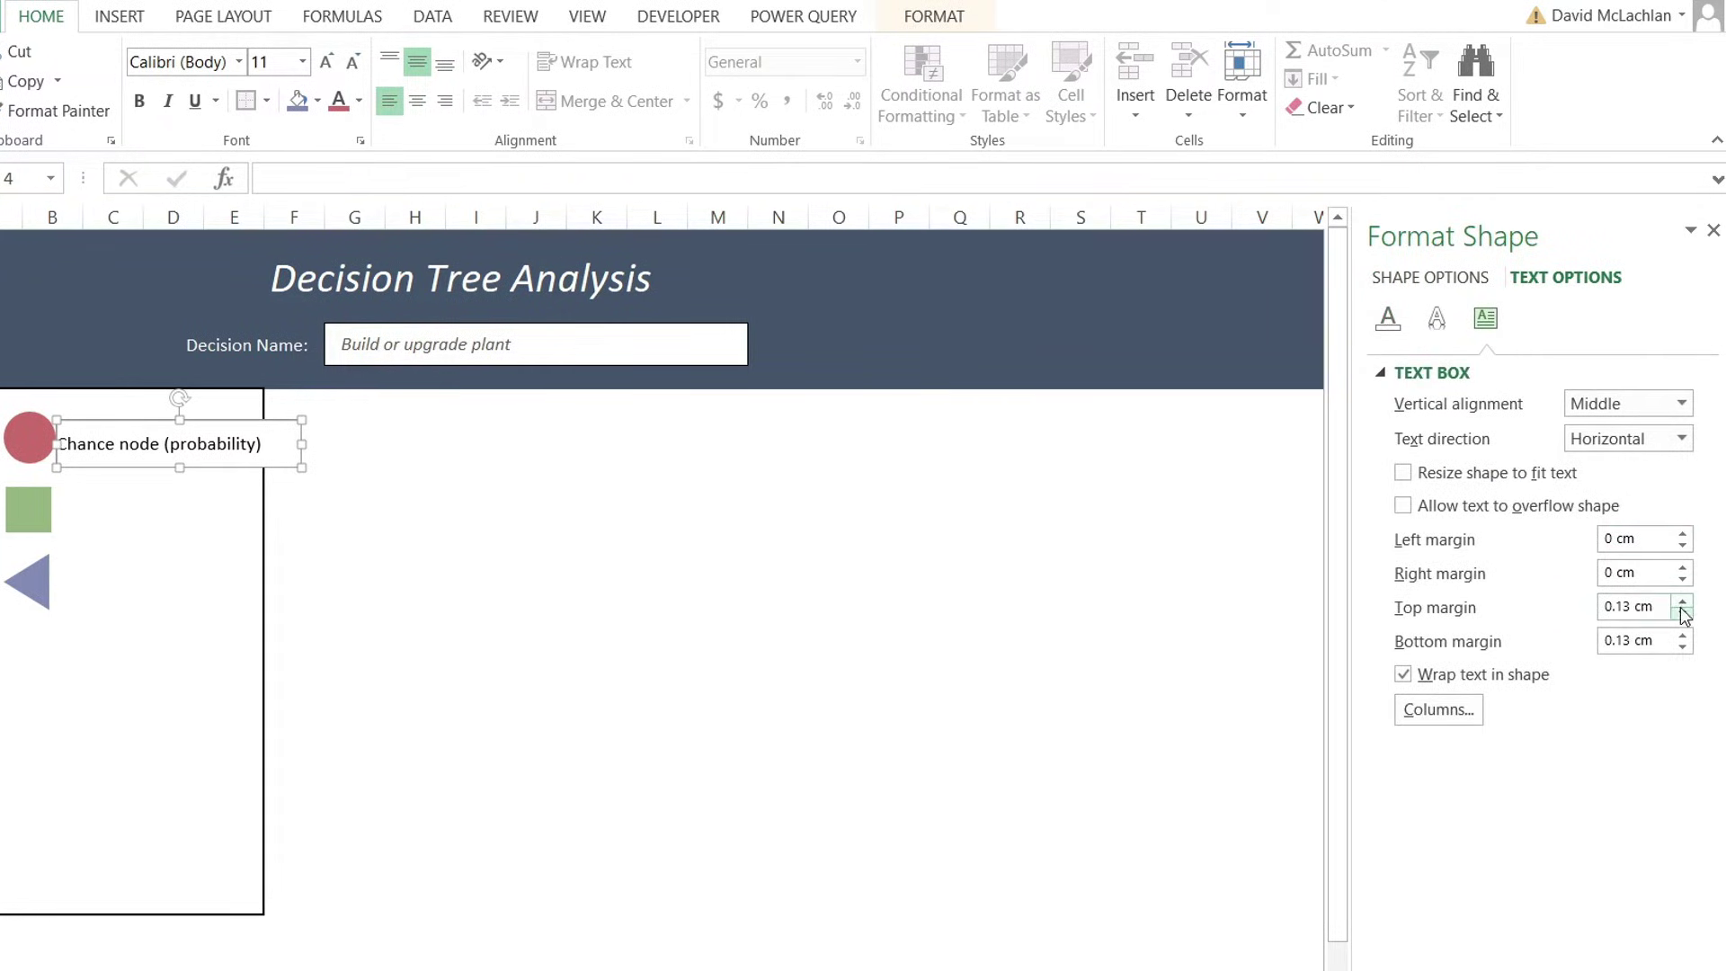
pyautogui.click(1683, 613)
pyautogui.click(1683, 615)
pyautogui.click(1682, 647)
pyautogui.click(1682, 647)
# Remove the label's border line and its fill.
pyautogui.click(1448, 279)
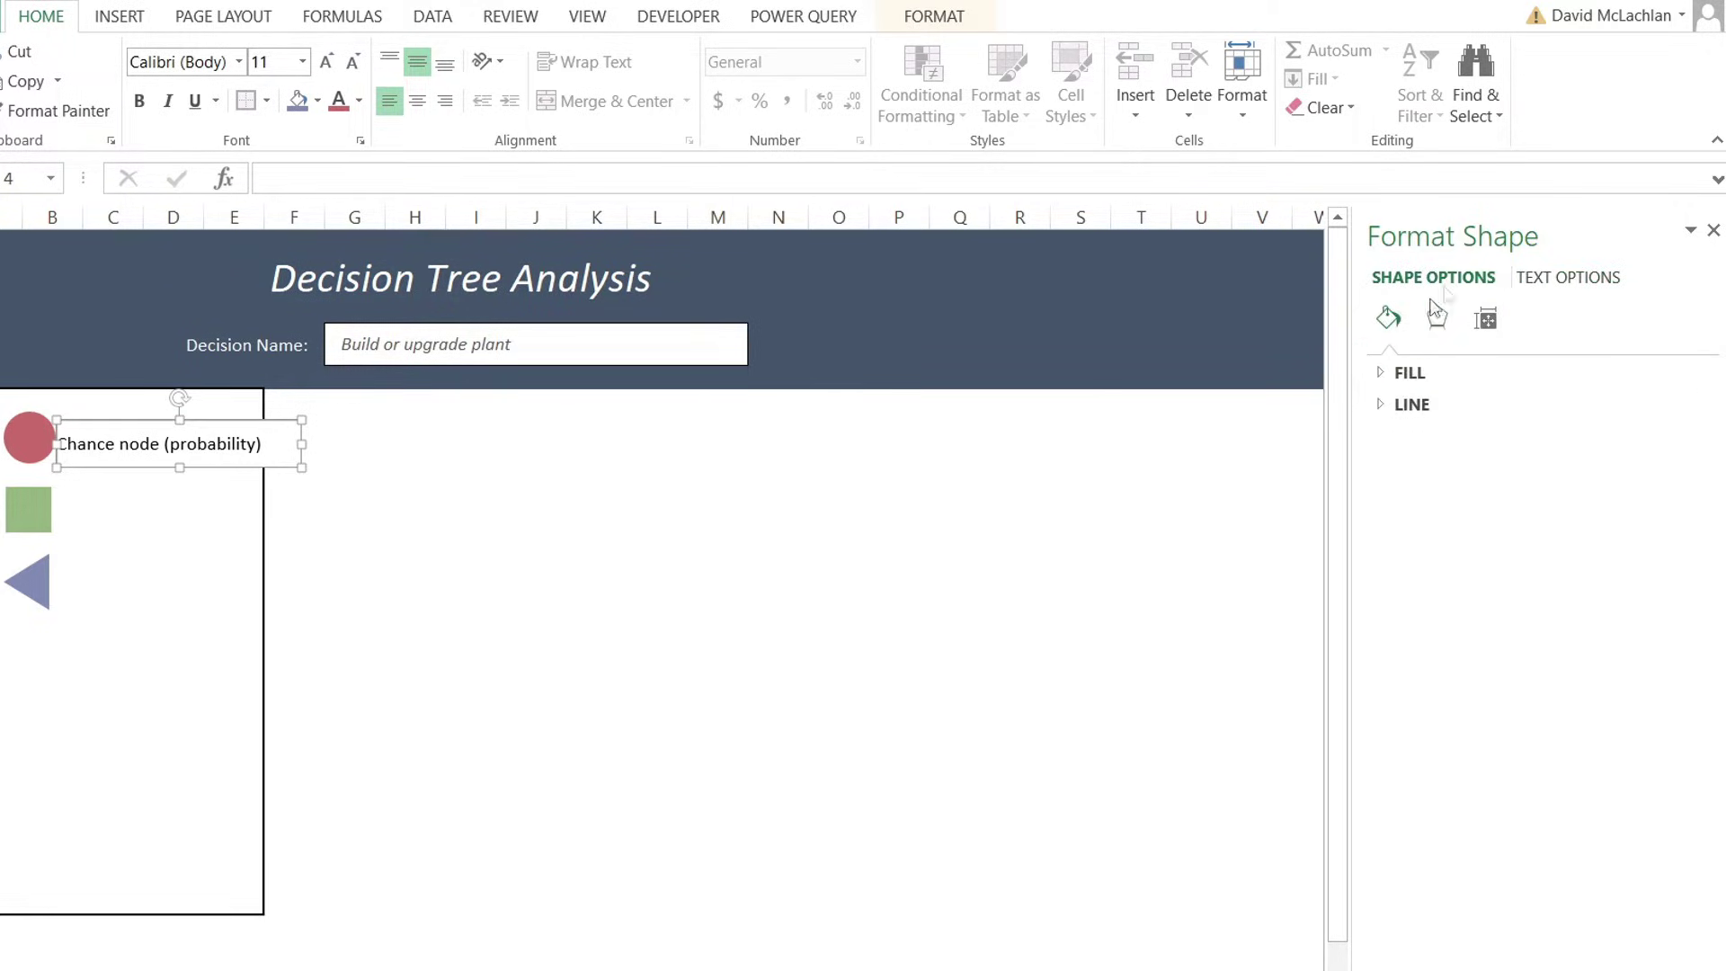
pyautogui.click(1385, 403)
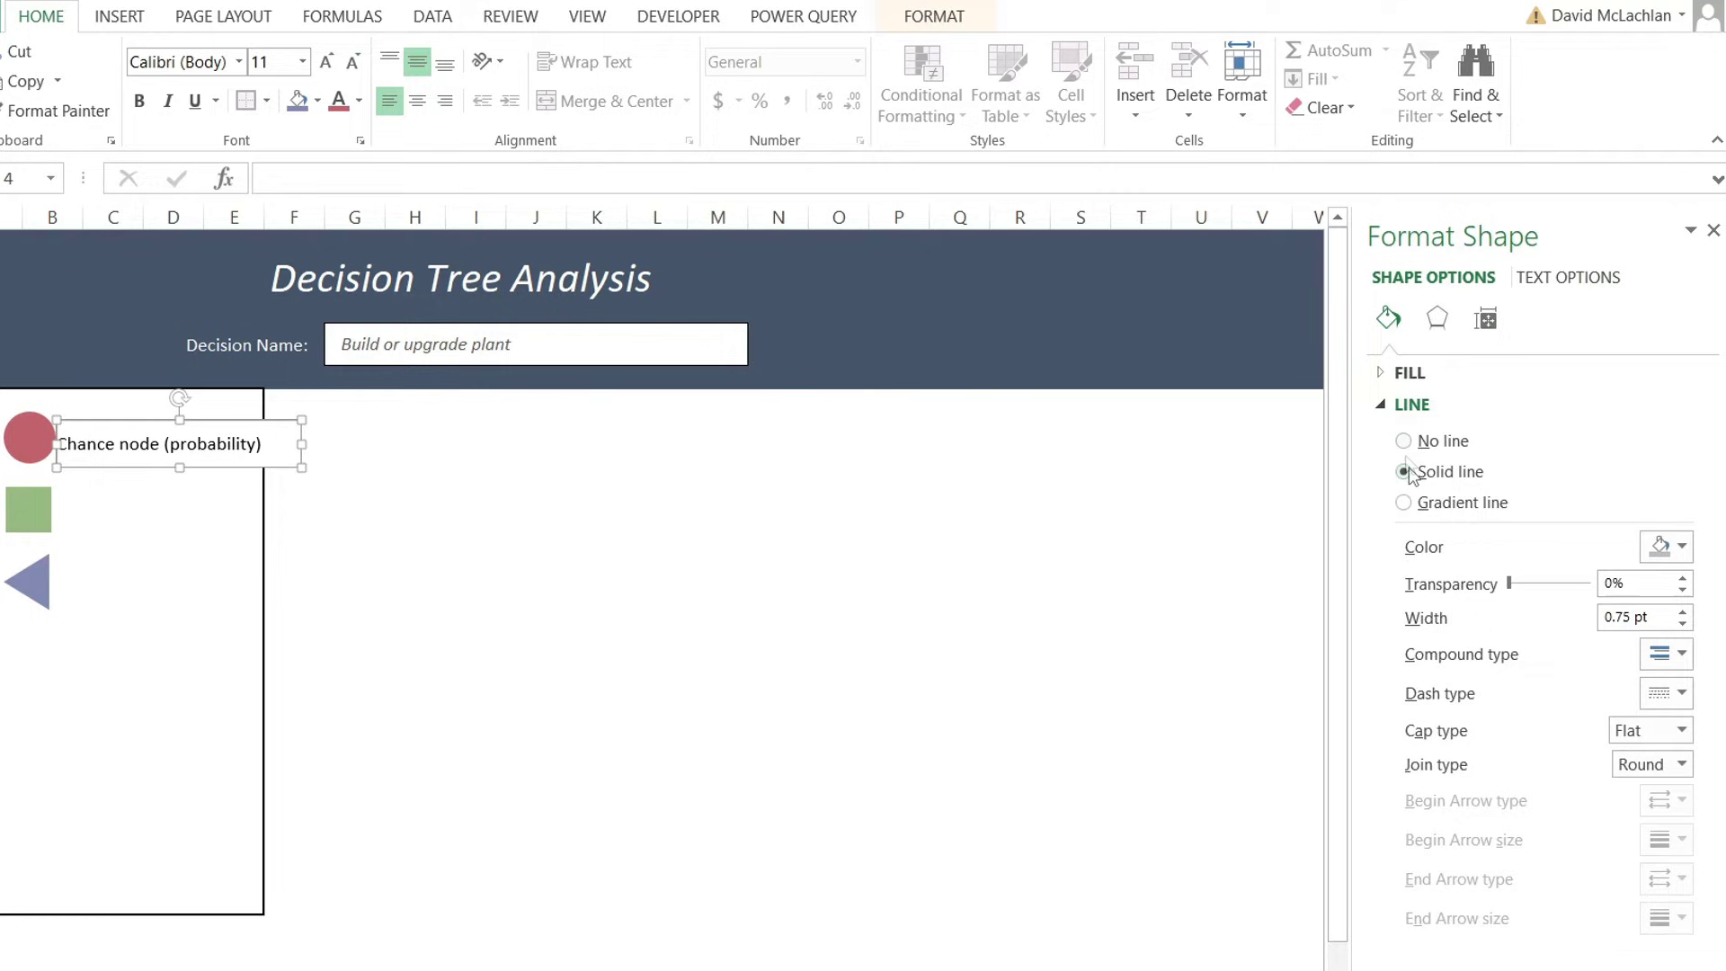
pyautogui.click(1402, 442)
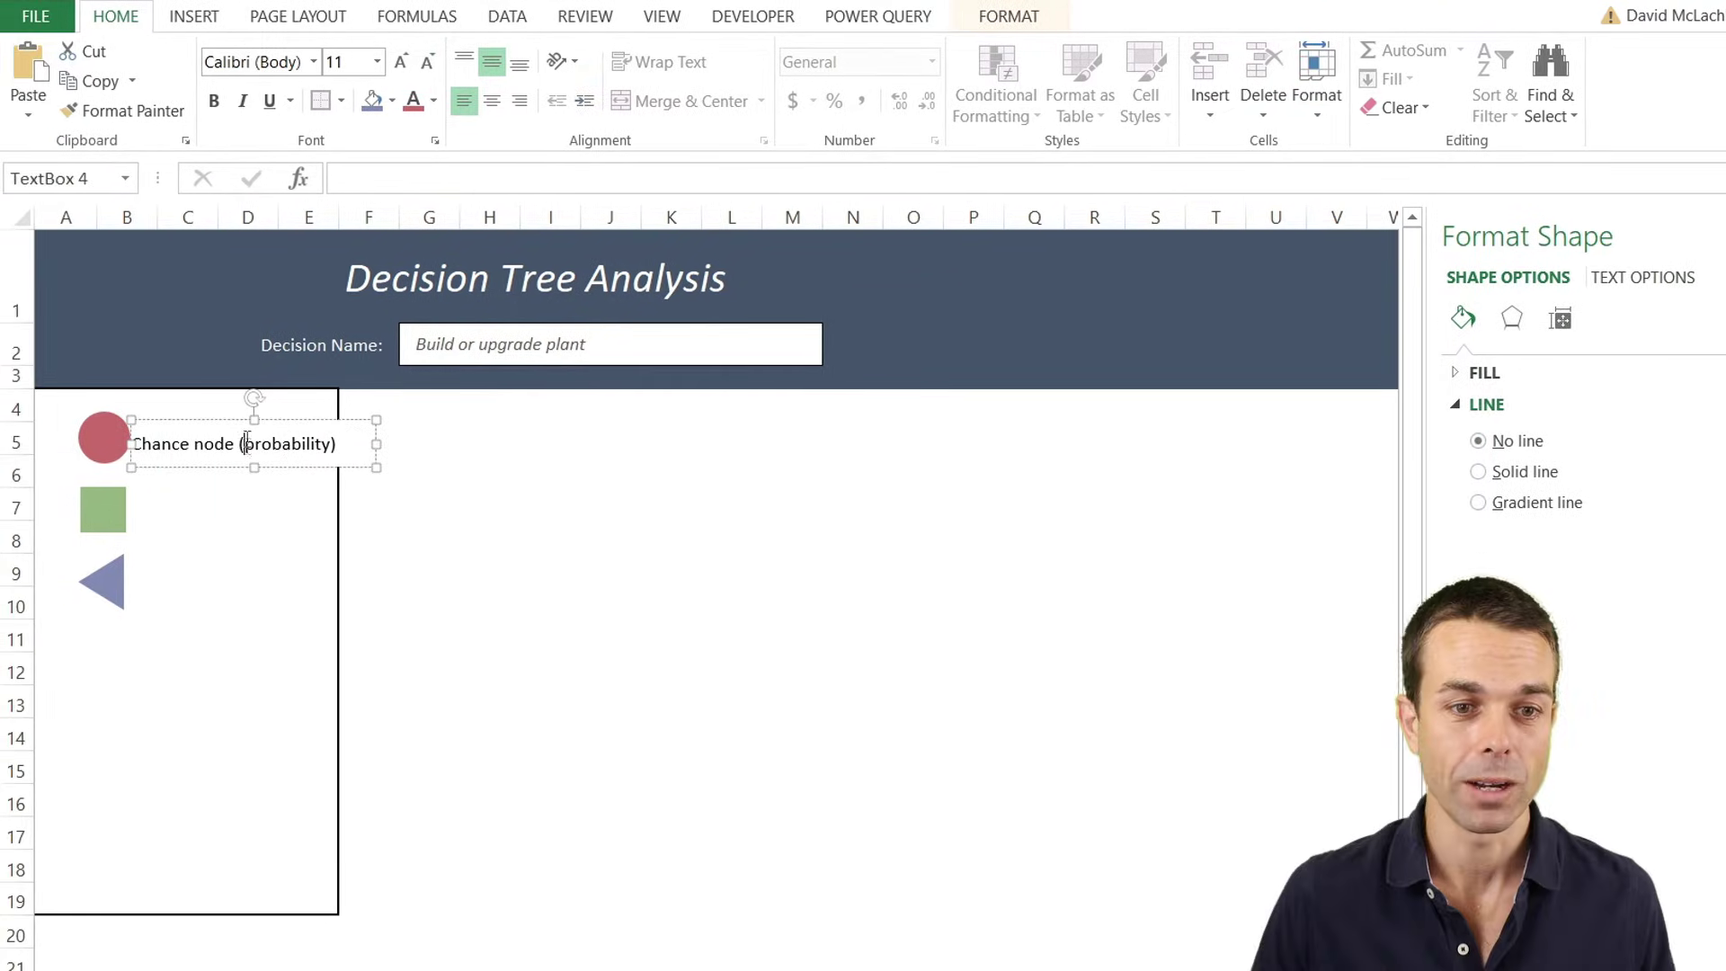
pyautogui.rightClick(283, 425)
pyautogui.rightClick(299, 427)
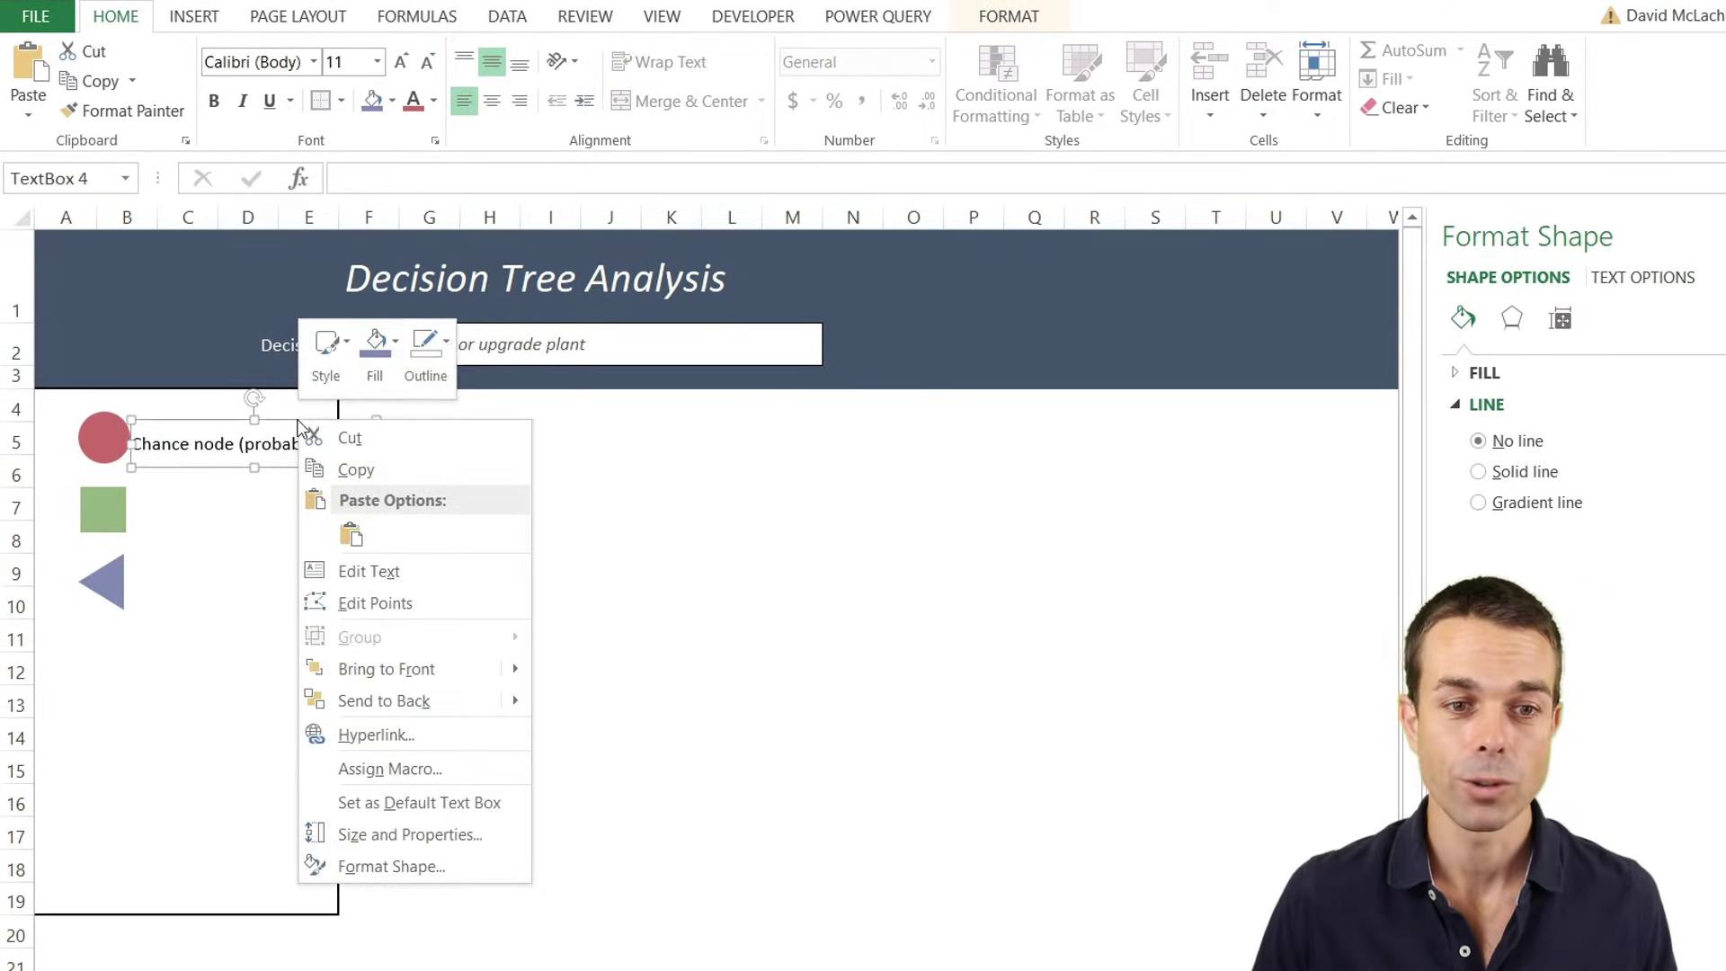
pyautogui.click(426, 346)
pyautogui.click(375, 347)
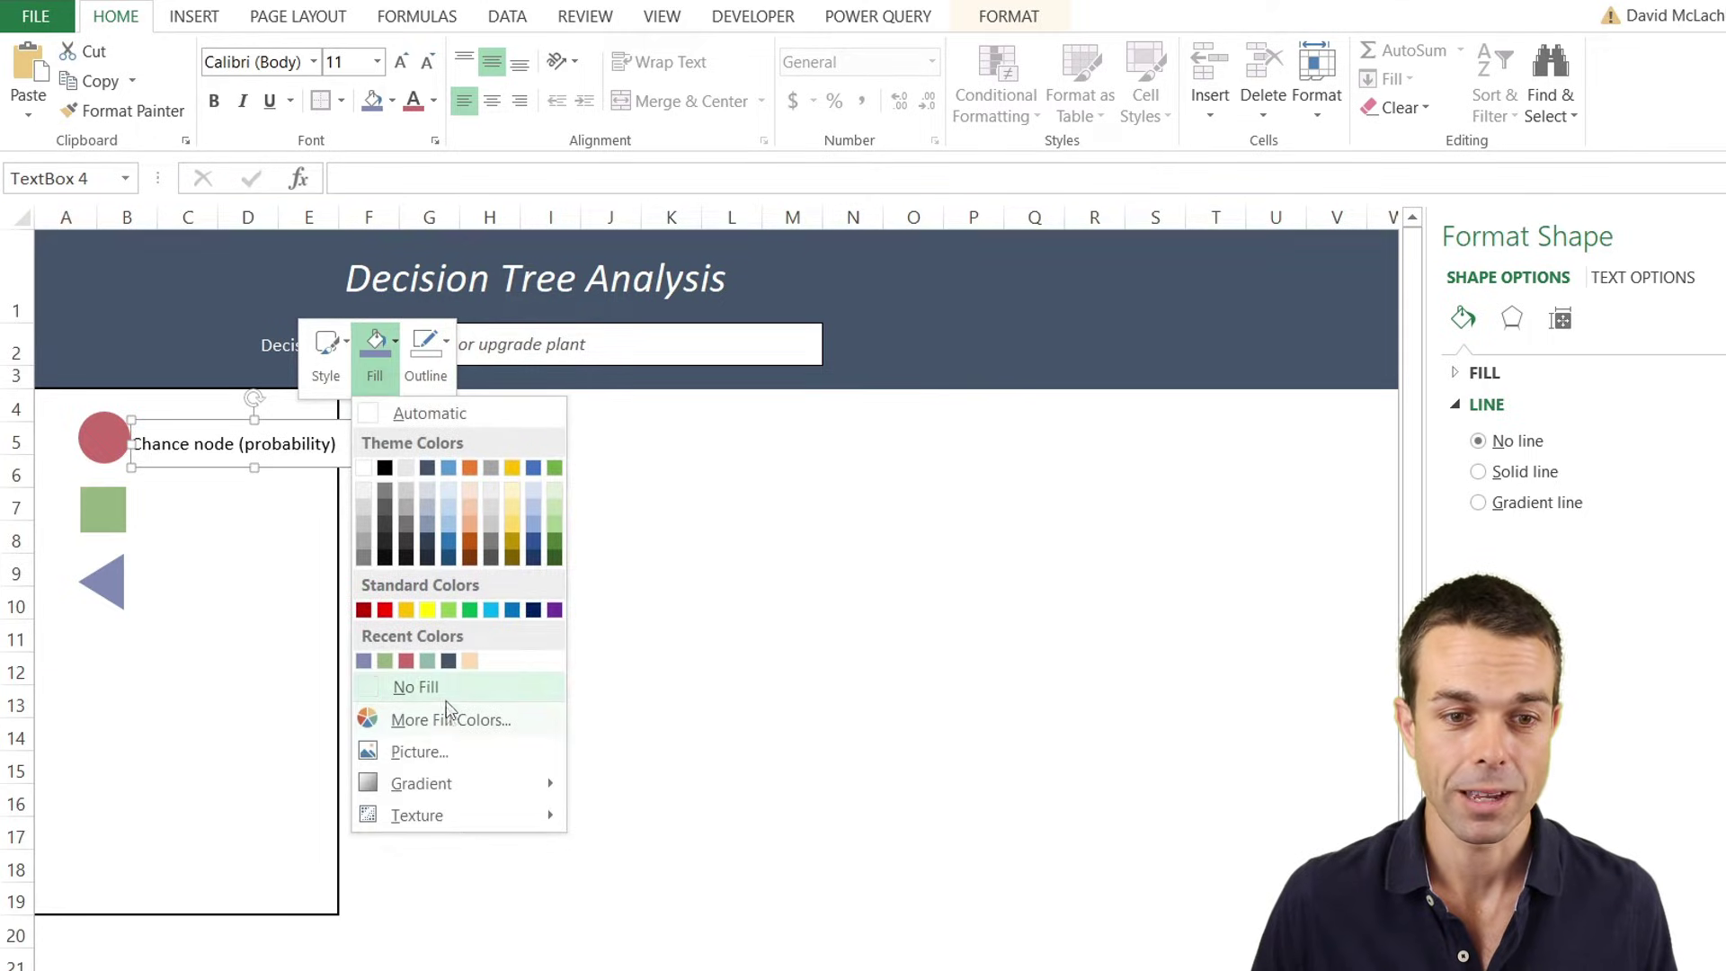
pyautogui.click(415, 687)
pyautogui.click(156, 575)
pyautogui.click(279, 428)
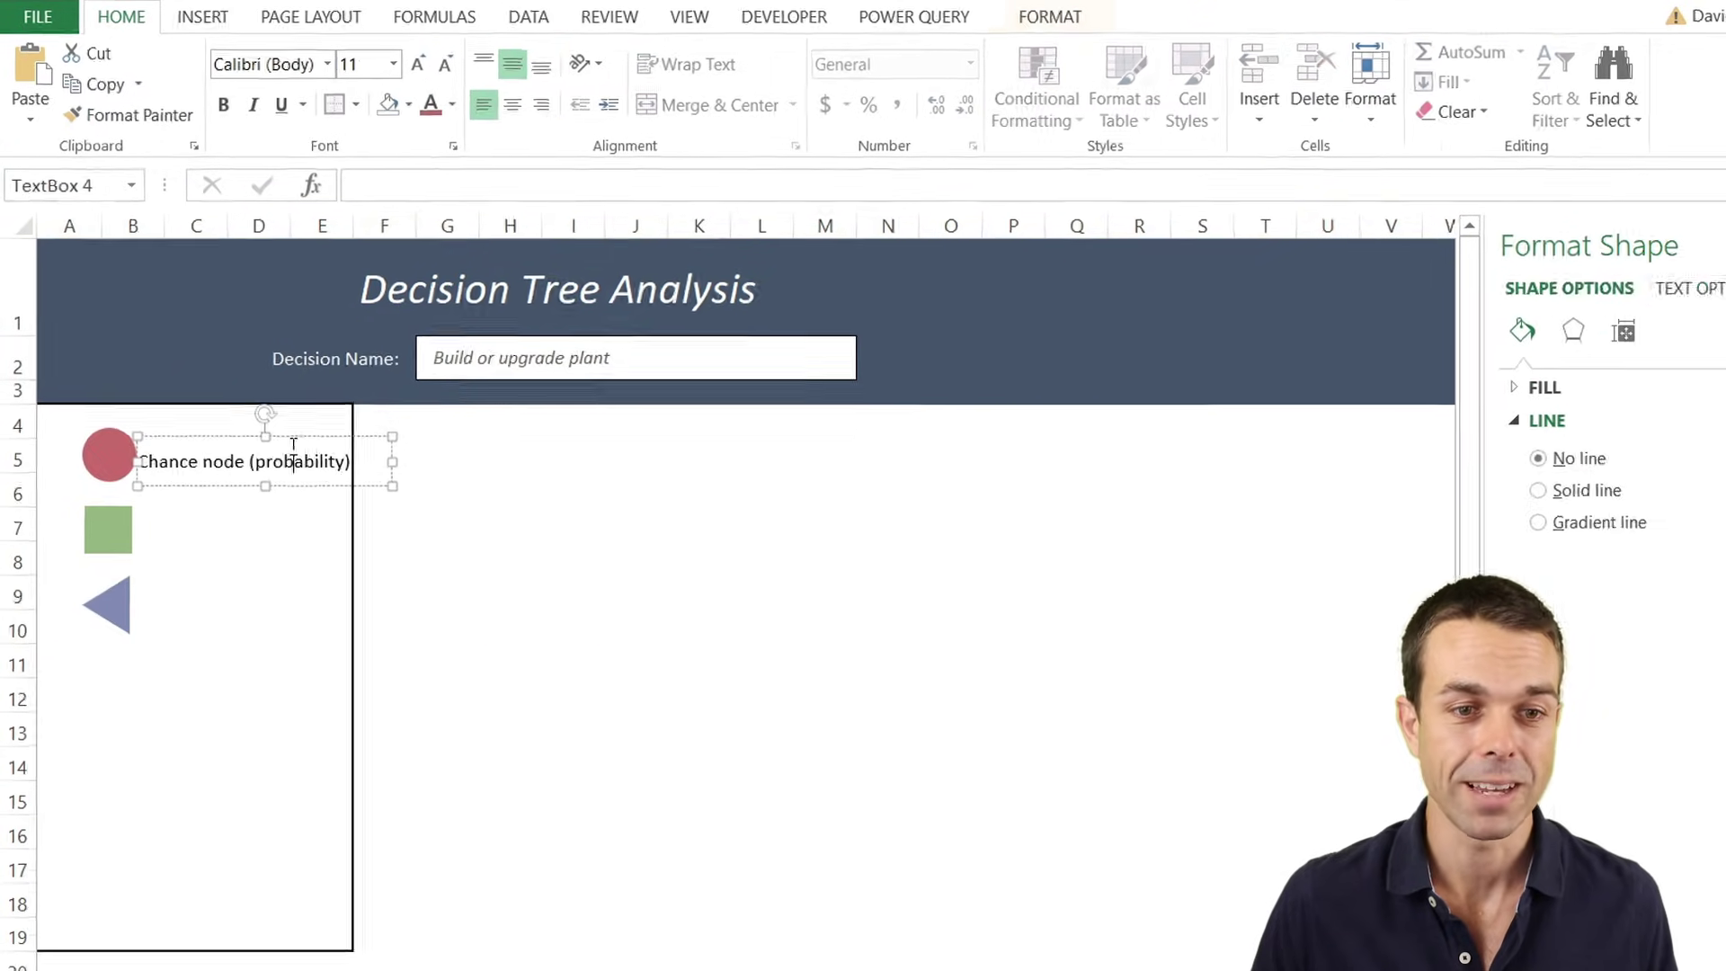
# Copy the label beside the square and triangle, retyping them 'Decision node' and 'End of branch'.
pyautogui.moveTo(270, 520); pyautogui.dragTo(264, 598)
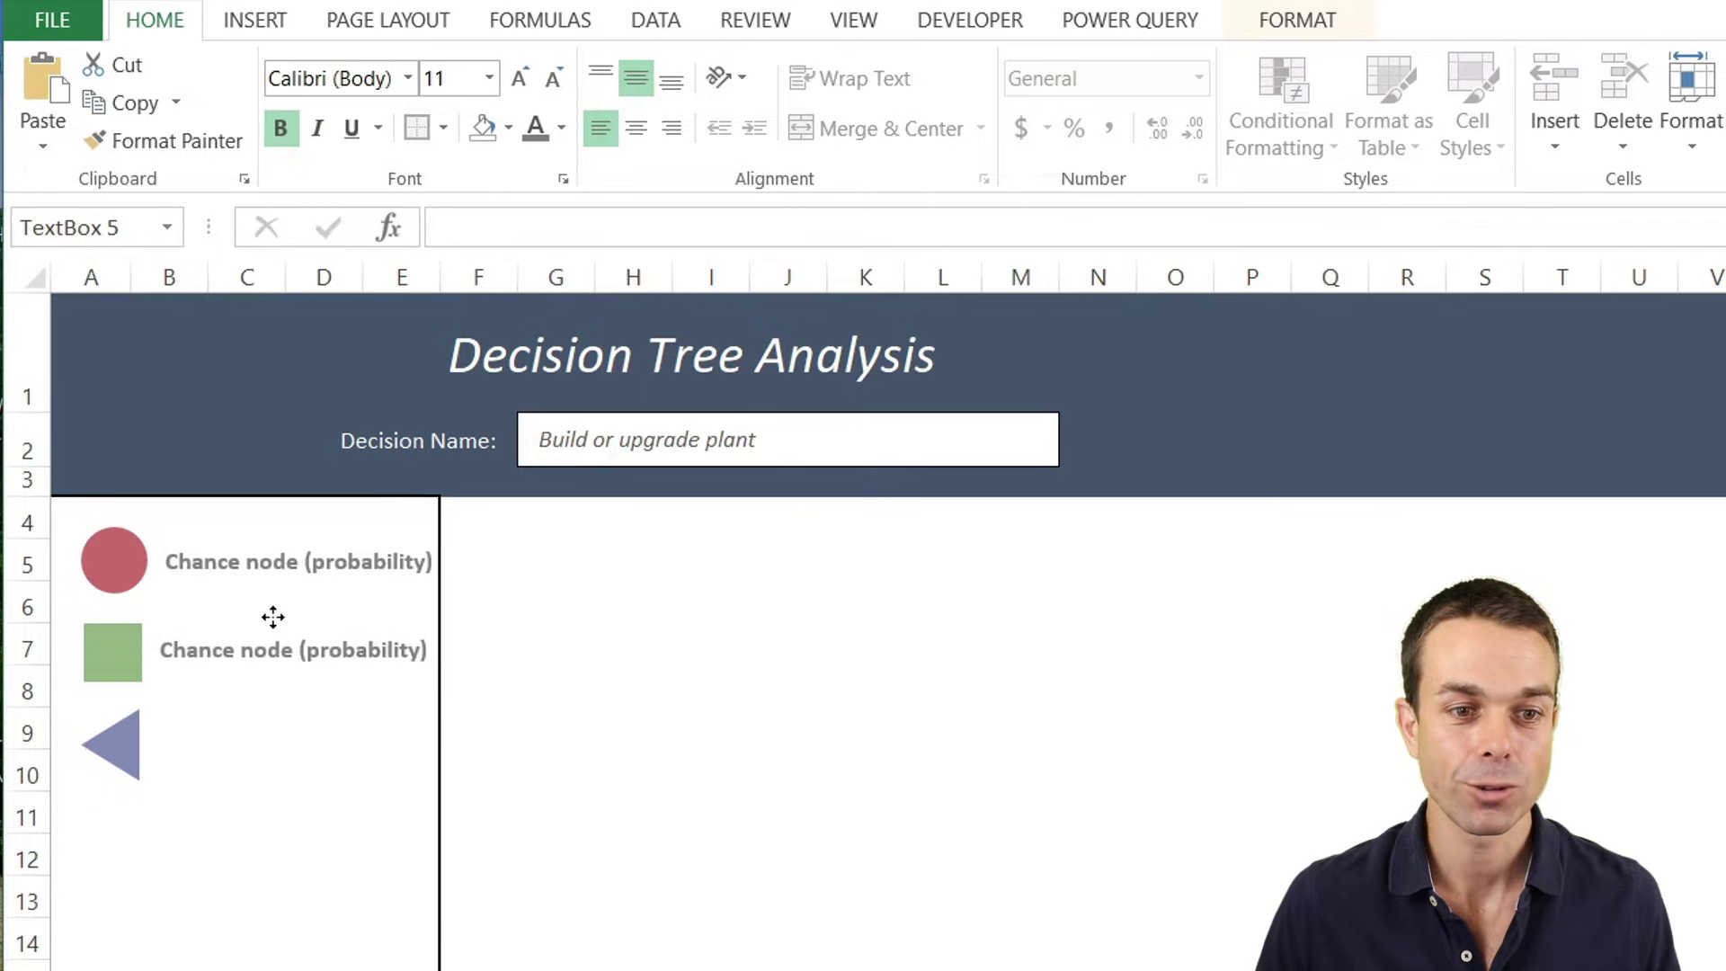
pyautogui.doubleClick(219, 649)
pyautogui.write('Decision ')
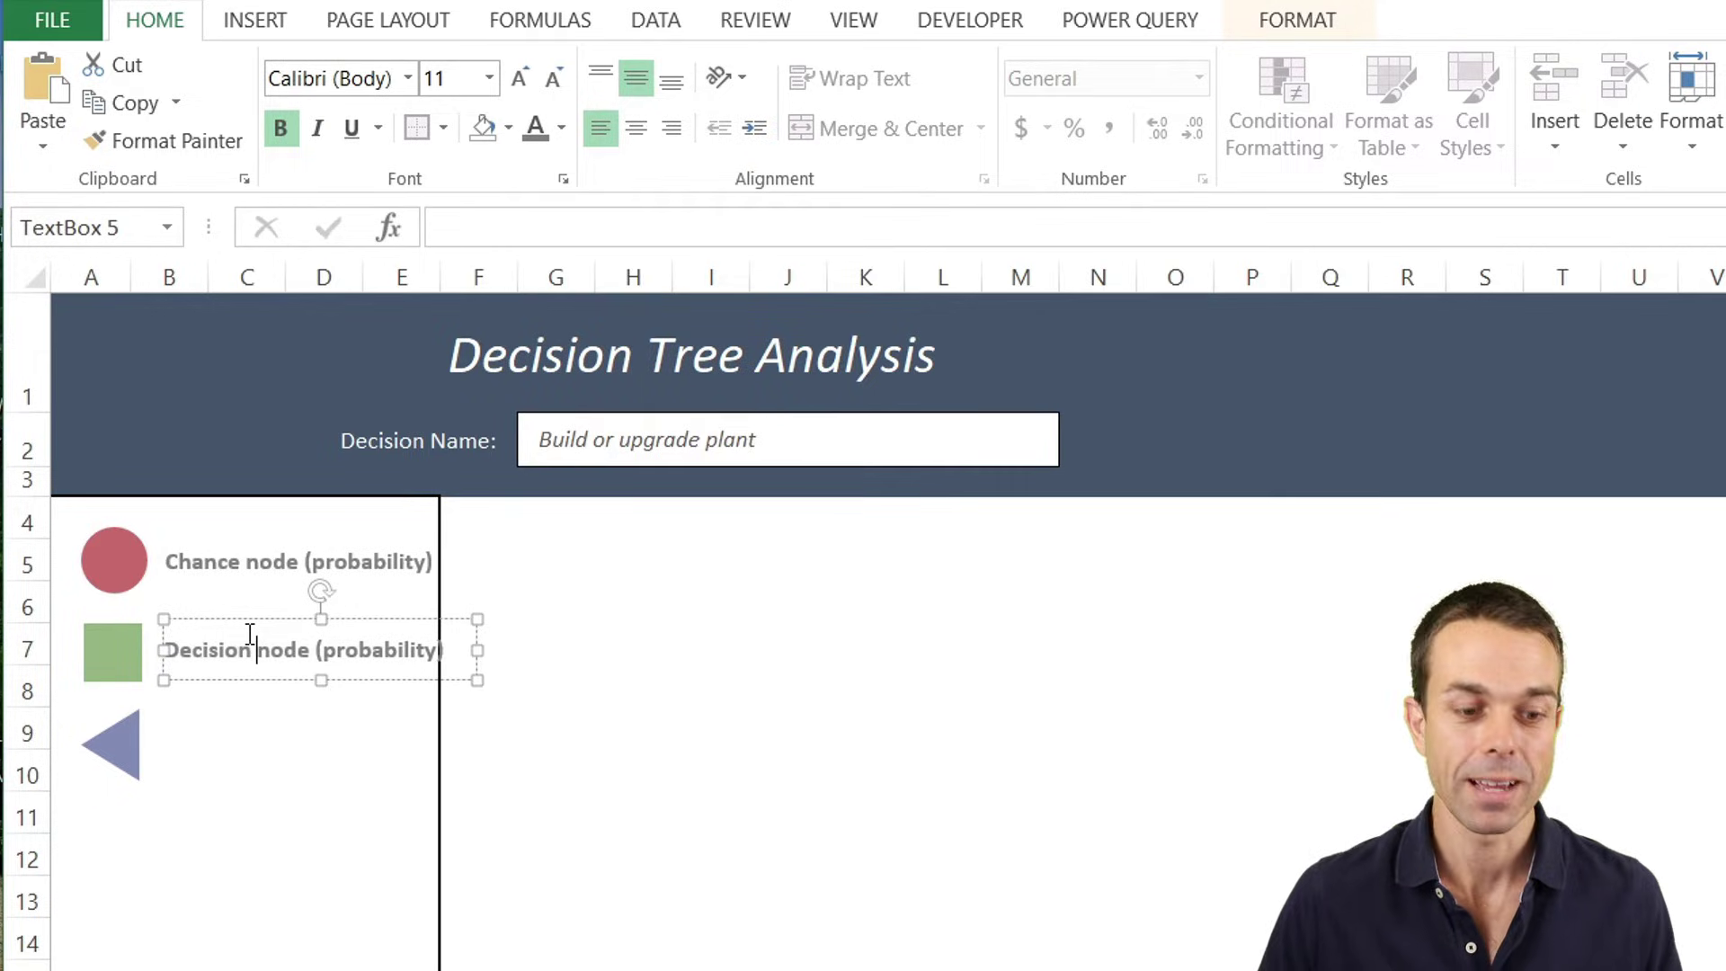
pyautogui.write('node')
pyautogui.hotkey('ctrl', 'shift', 'End')
pyautogui.press('Delete')
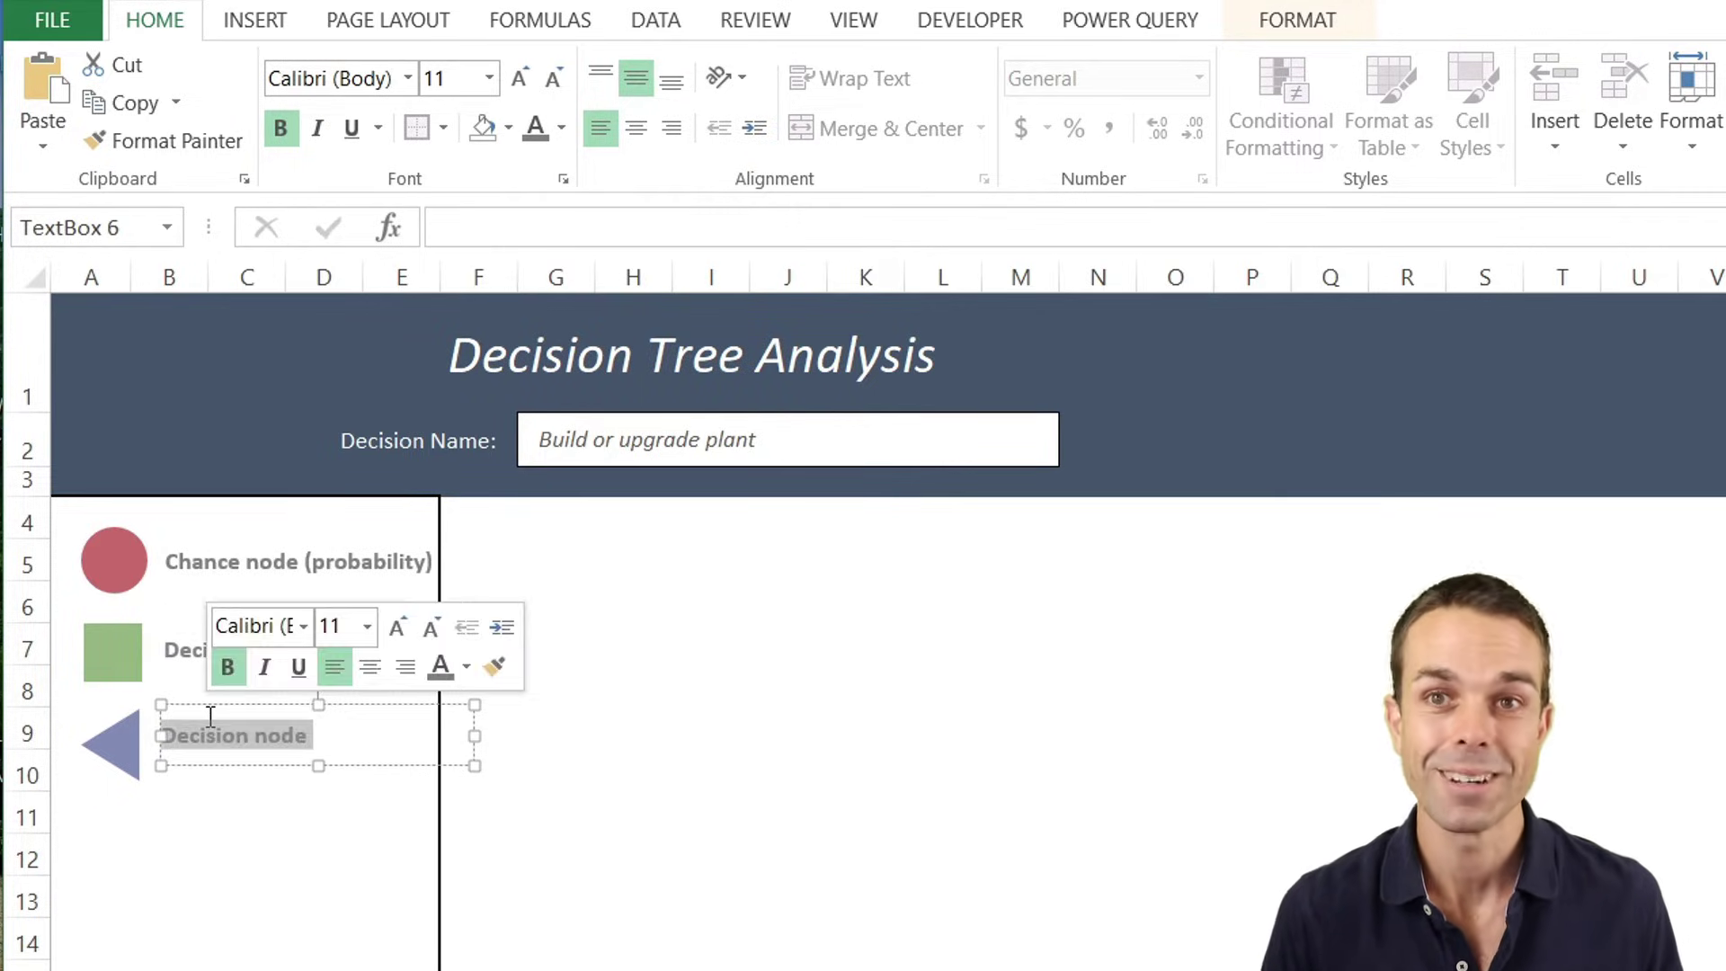
pyautogui.press('Delete')
pyautogui.write('End o')
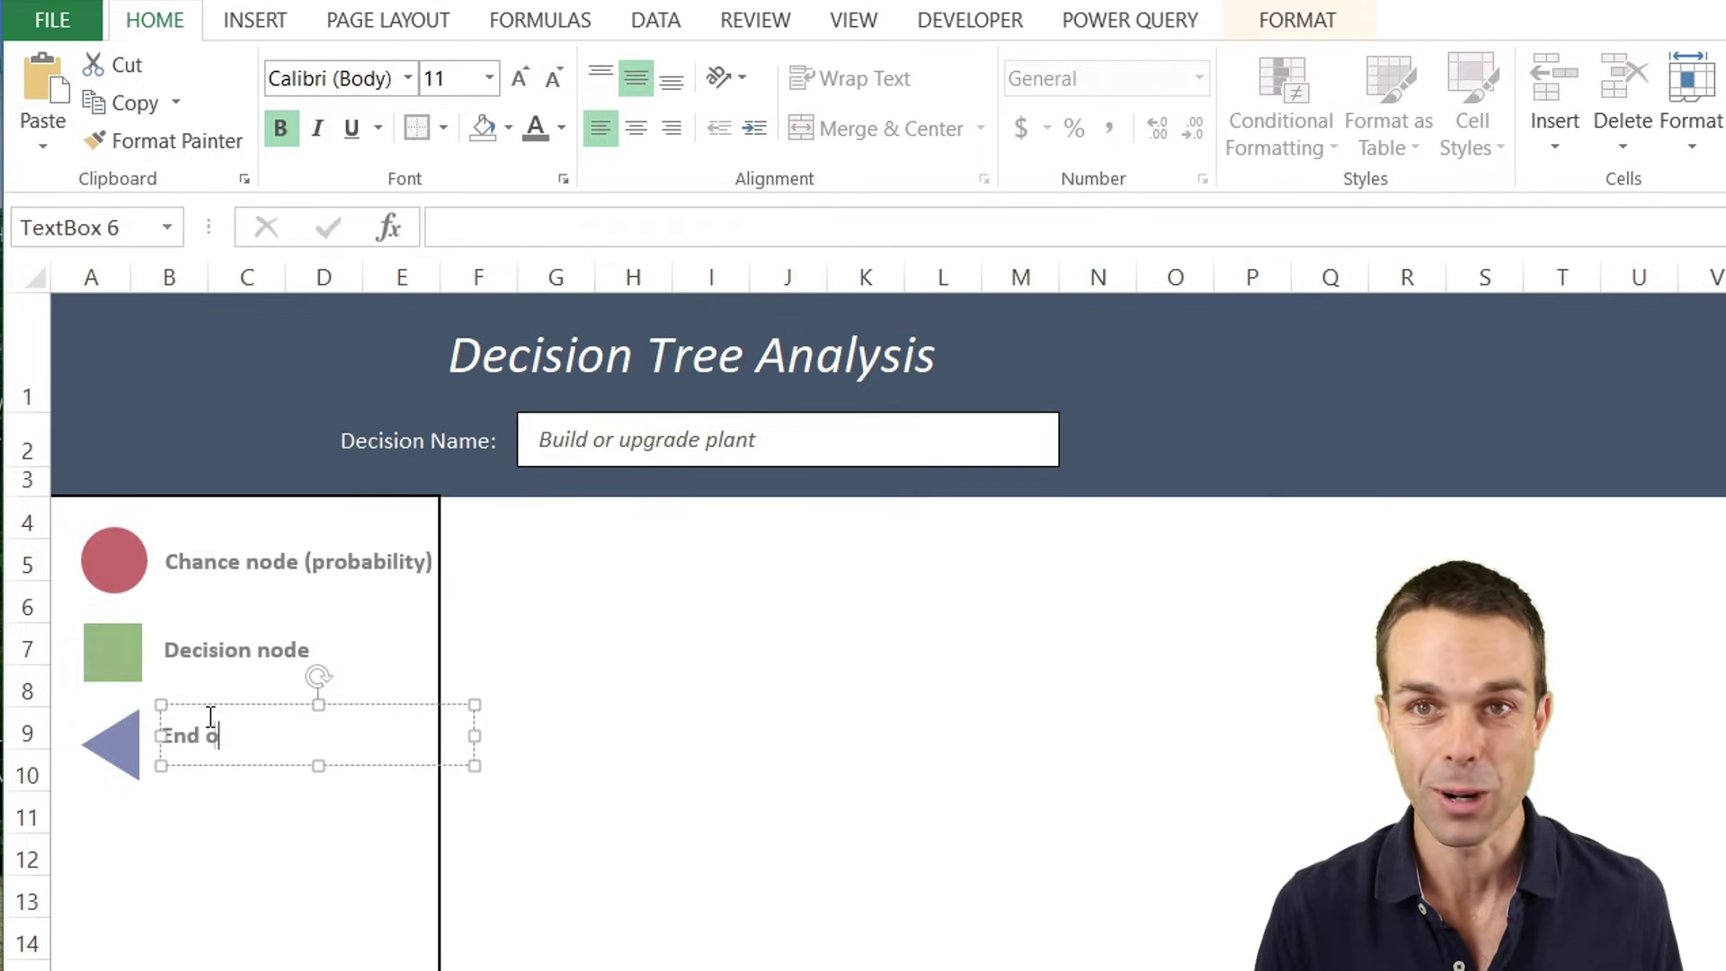
pyautogui.write('f branch')
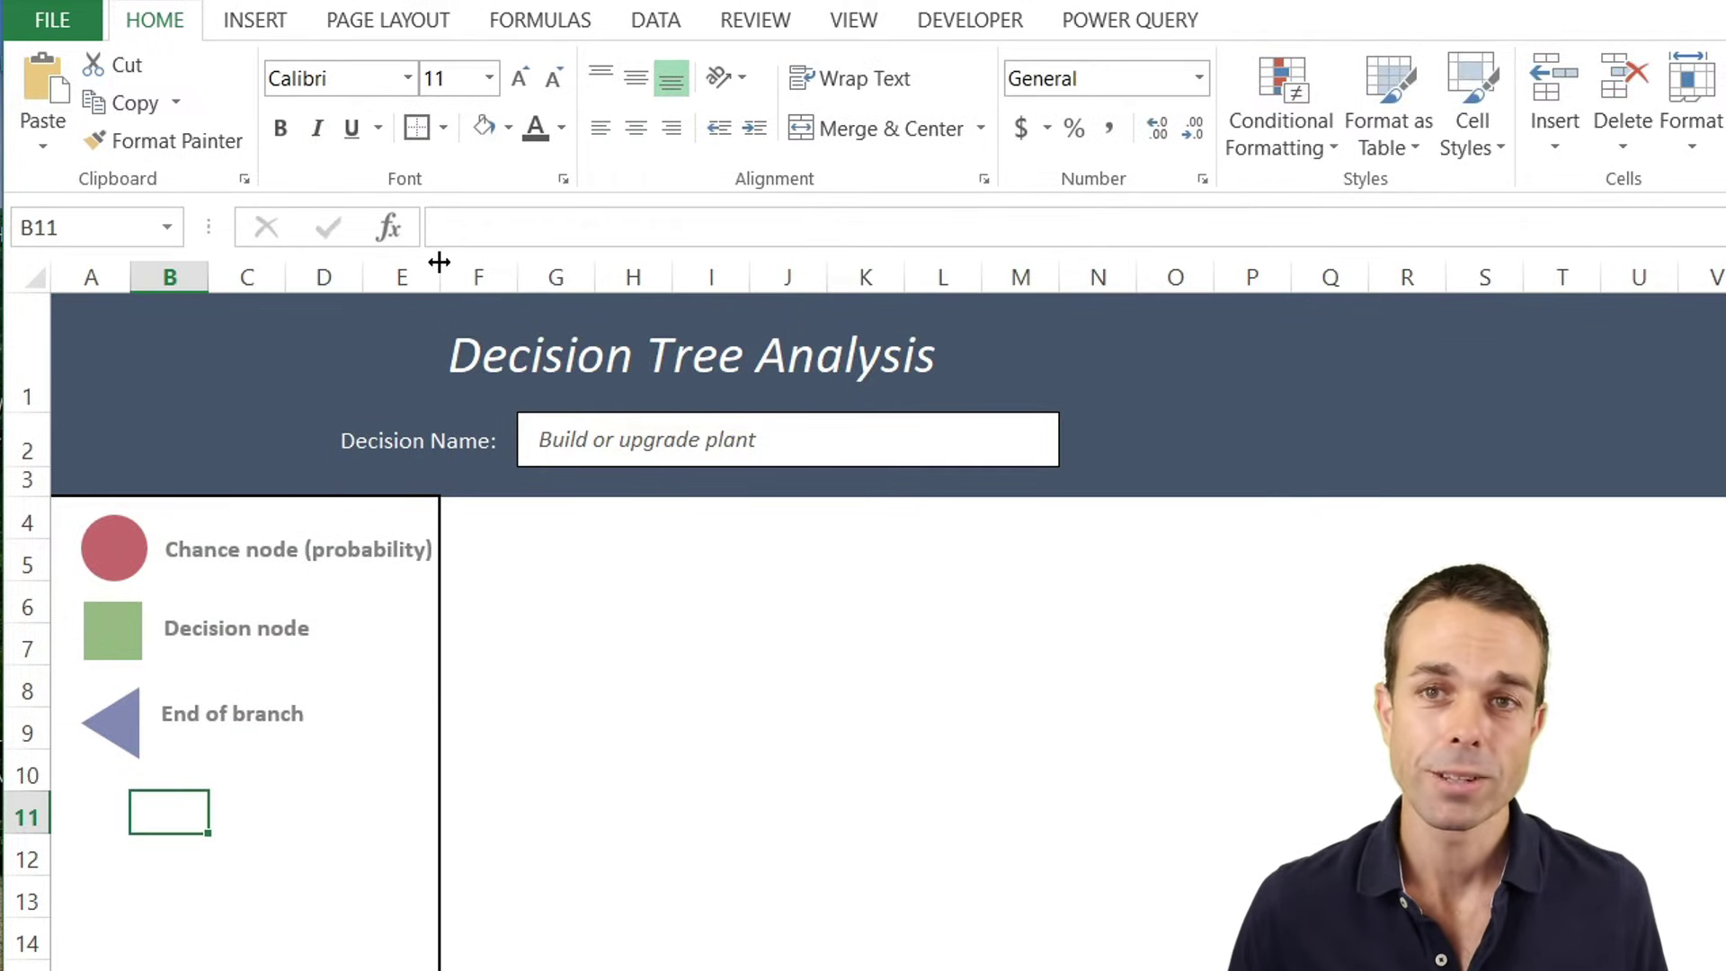
# Insert a blue rectangle in the legend and remove its outline.
pyautogui.click(255, 22)
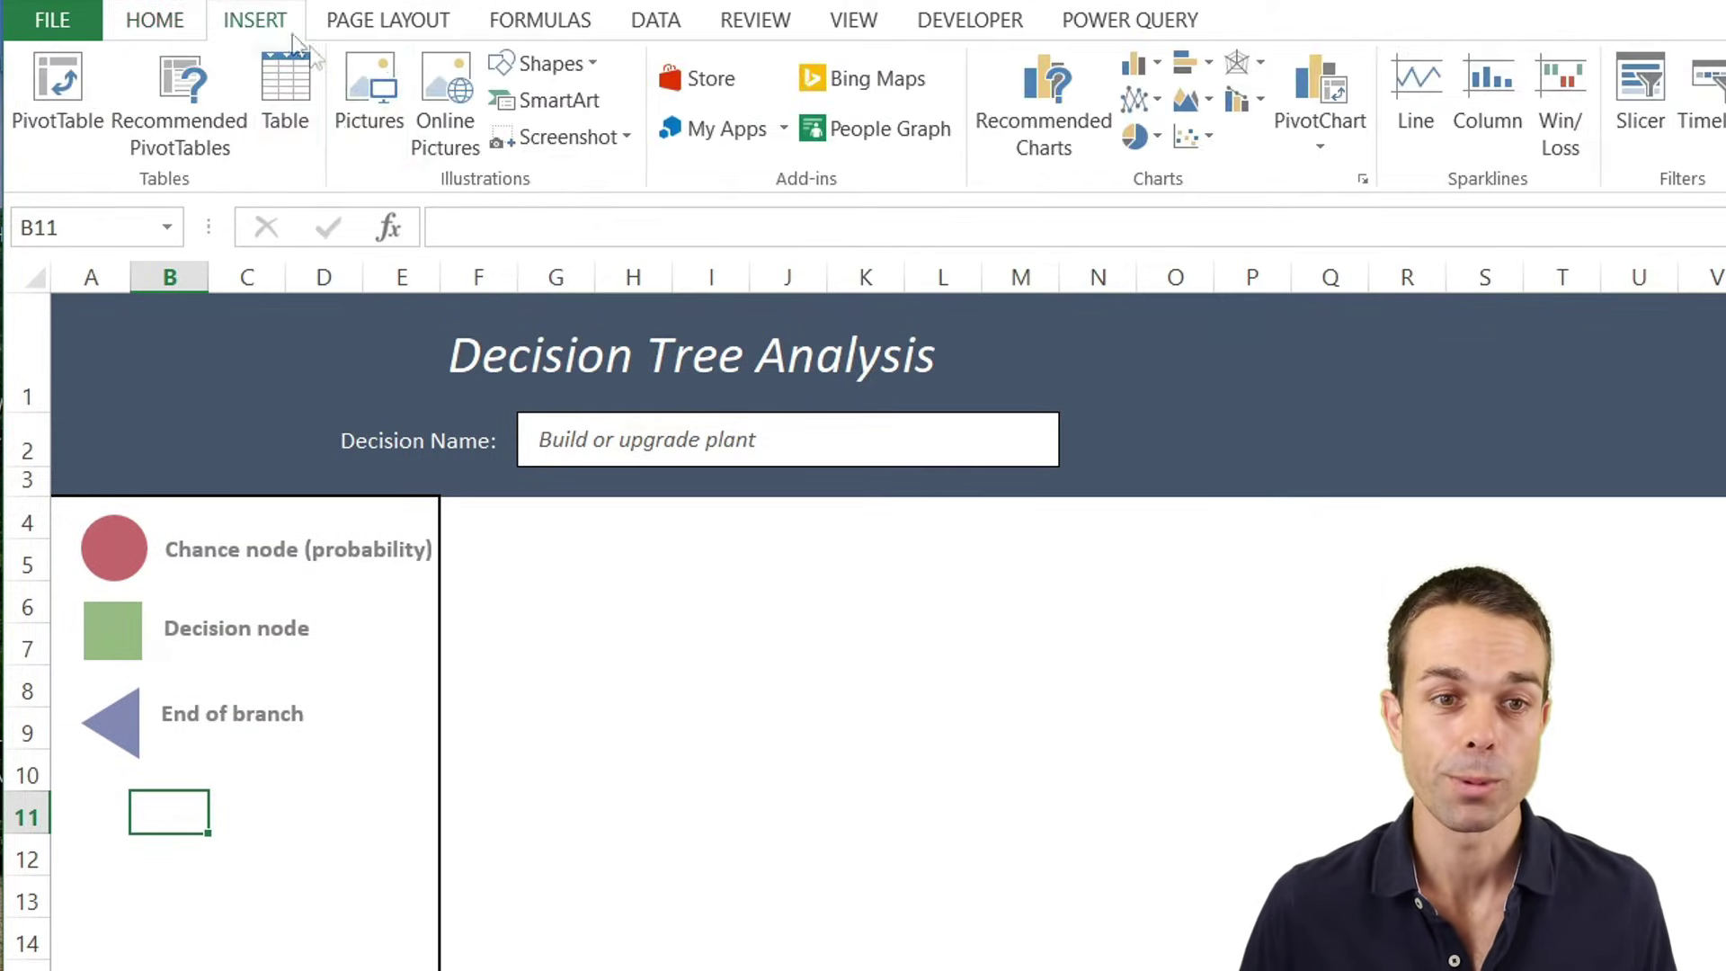
pyautogui.click(542, 63)
pyautogui.click(601, 140)
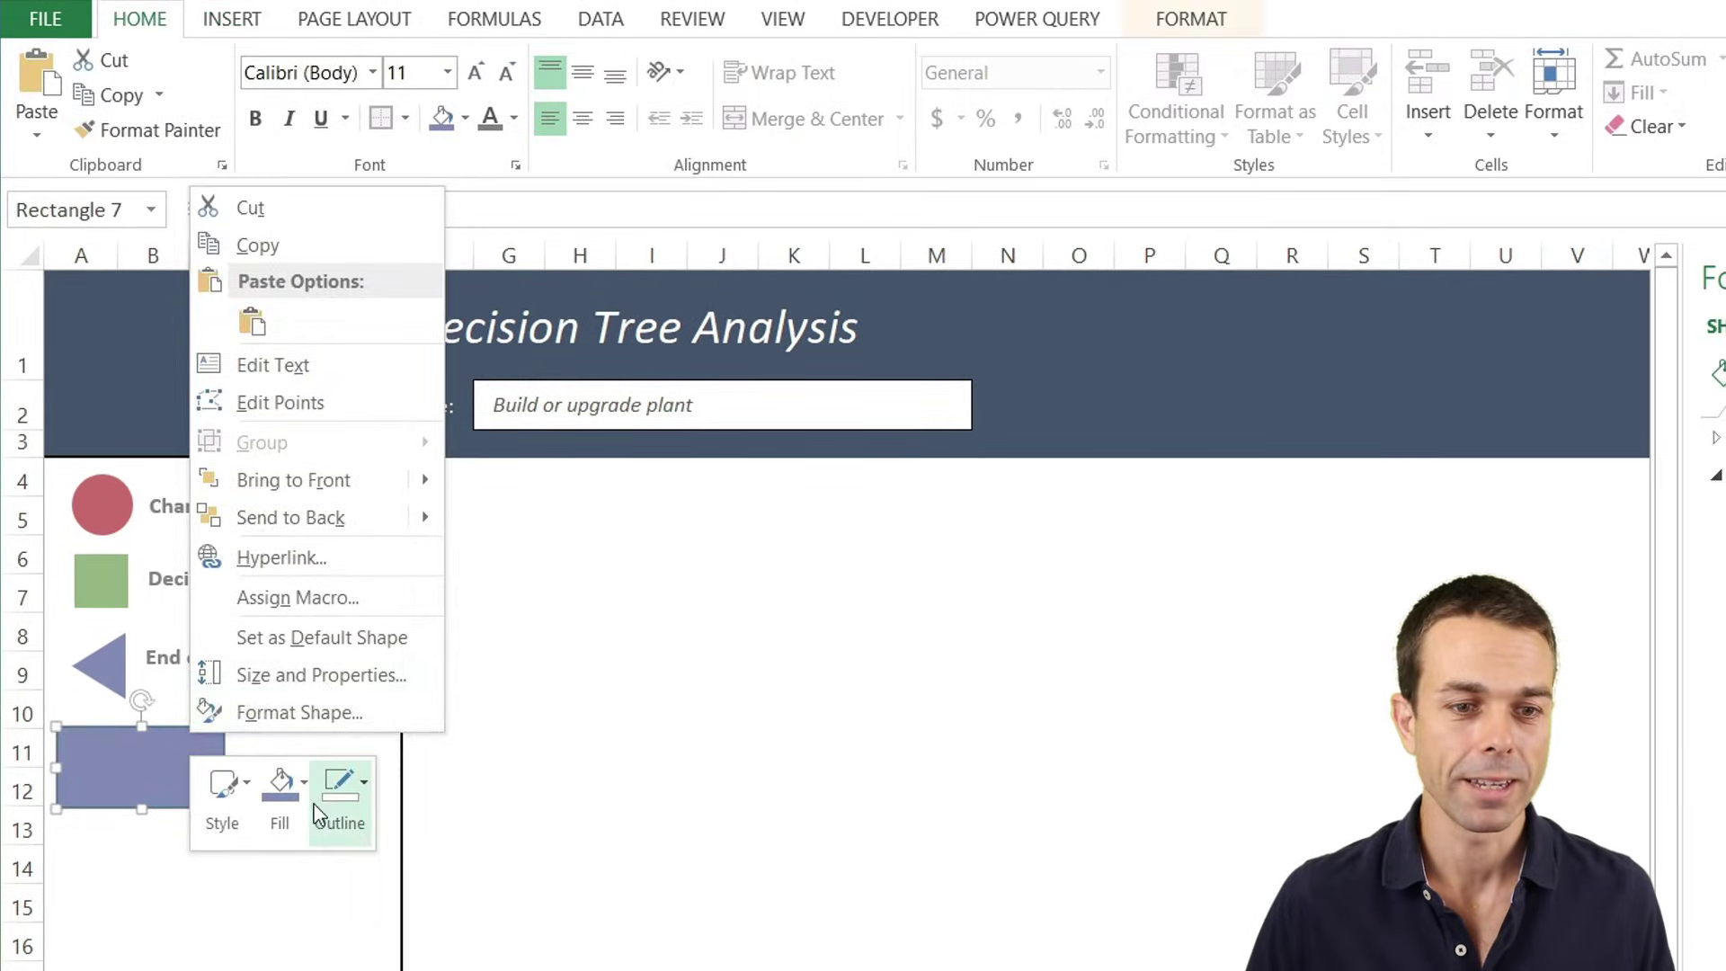
pyautogui.click(340, 790)
pyautogui.click(378, 620)
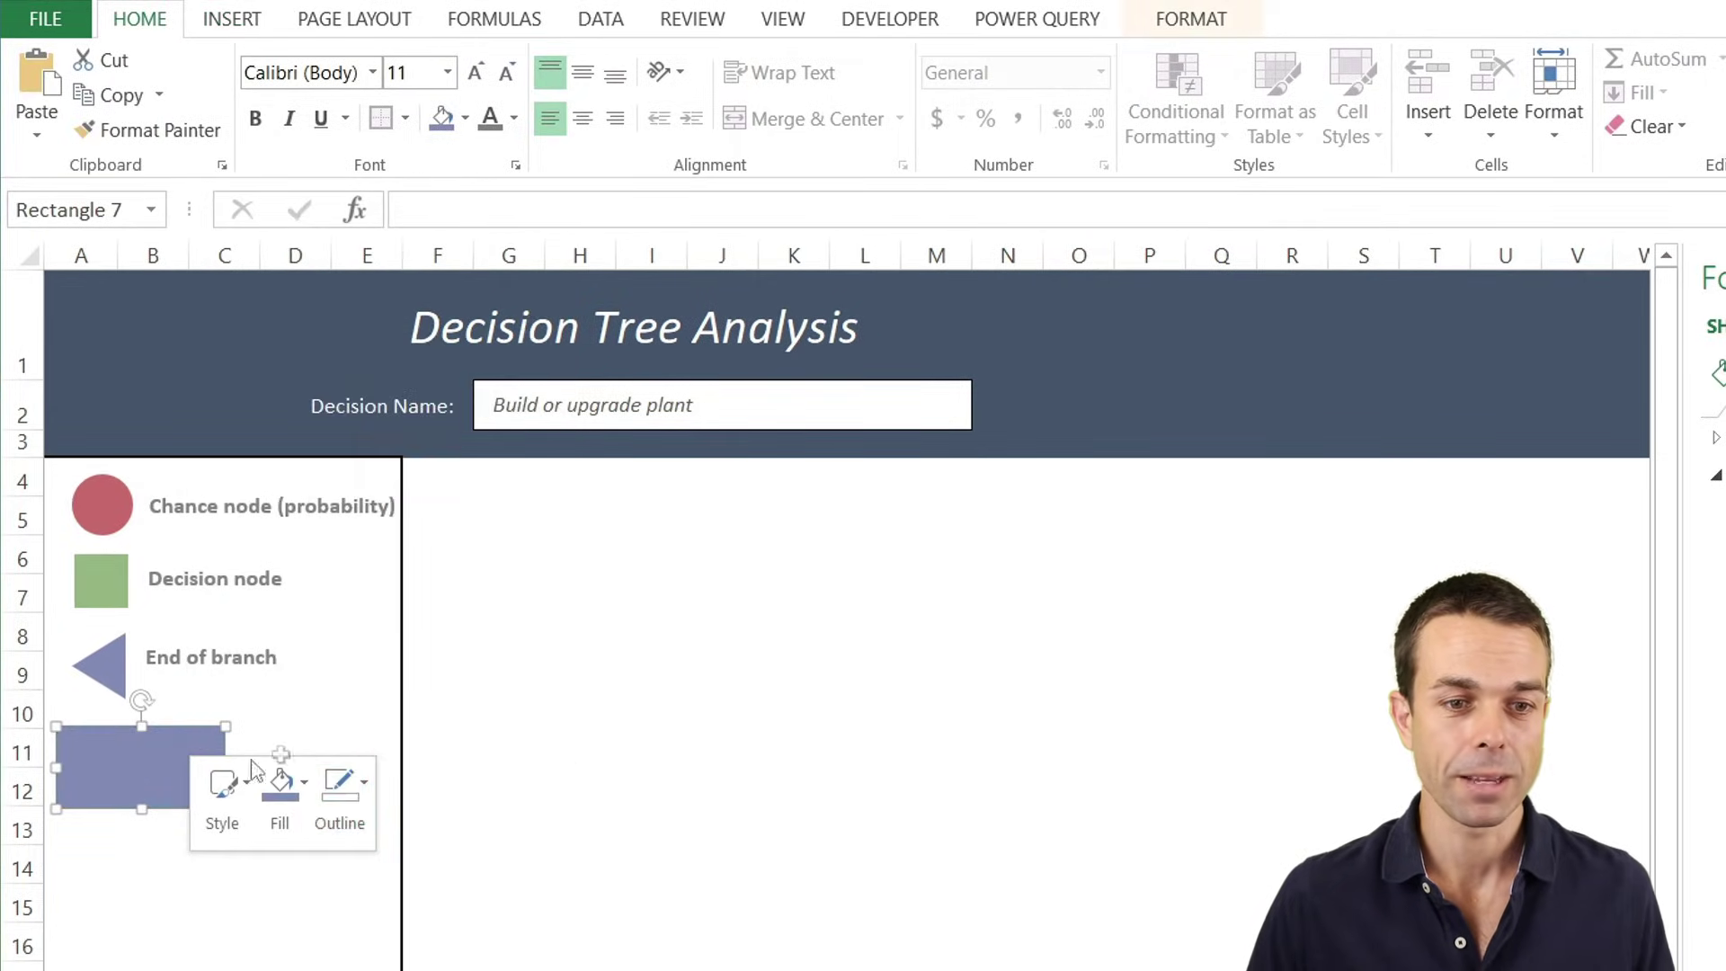
# Type Example in the rectangle and fit a 'Decision to be made' caption beside it.
pyautogui.rightClick(135, 746)
pyautogui.click(329, 397)
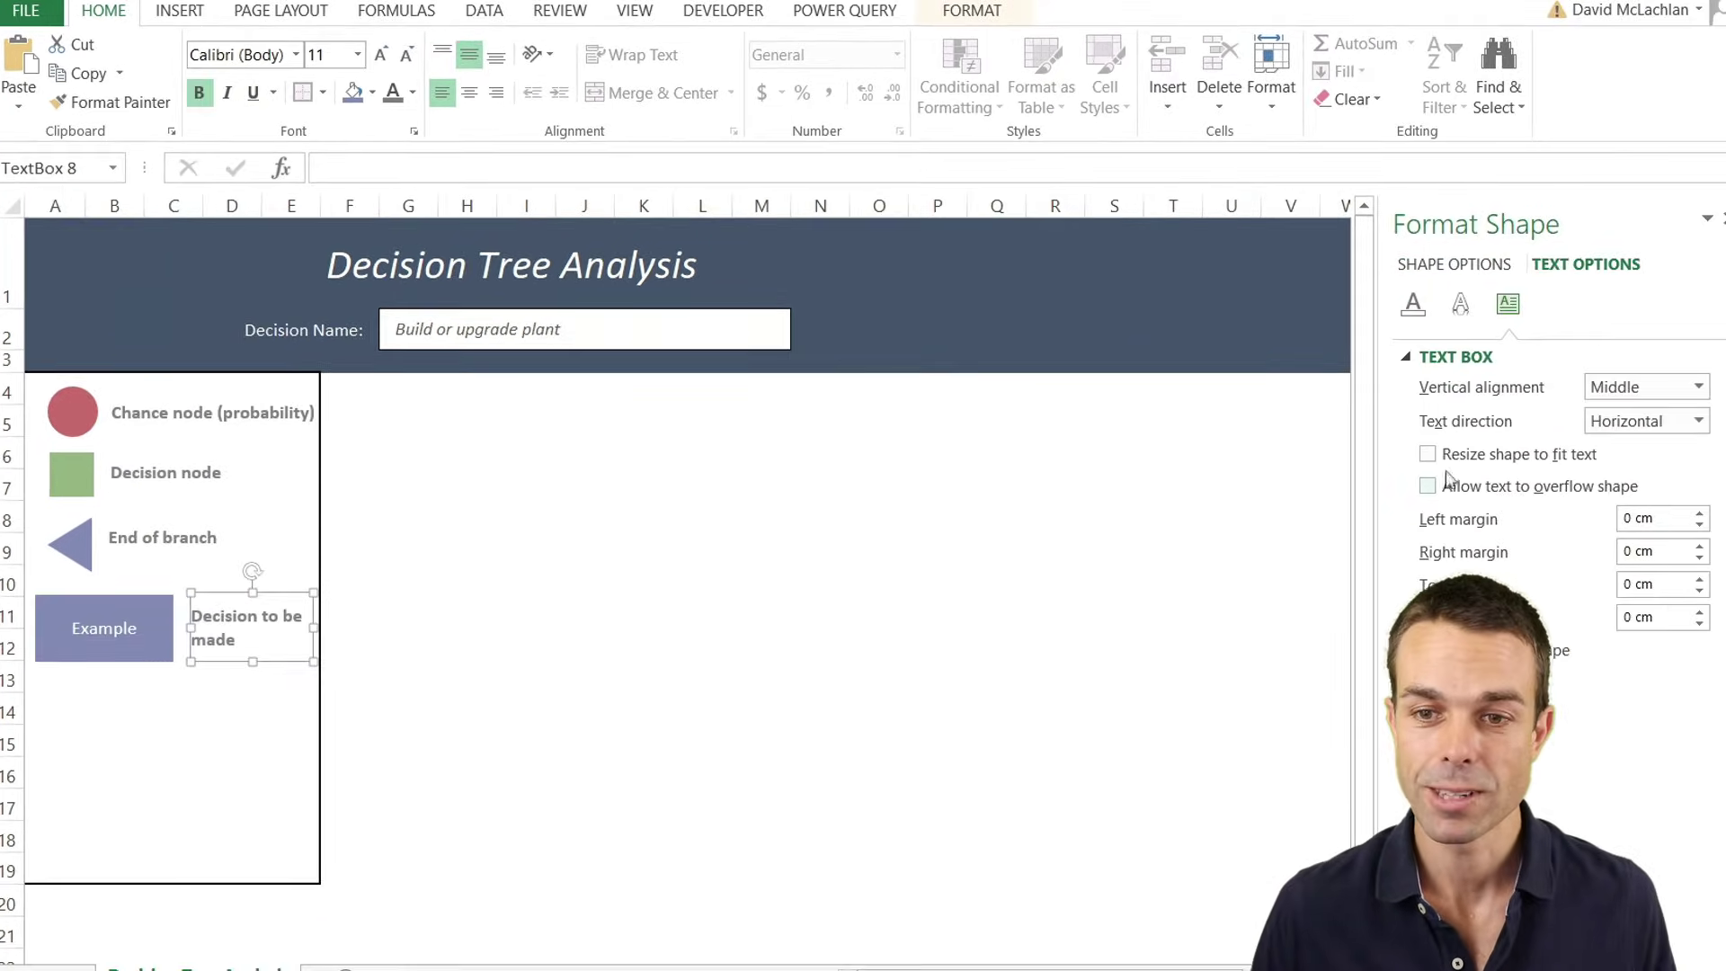
pyautogui.click(1439, 457)
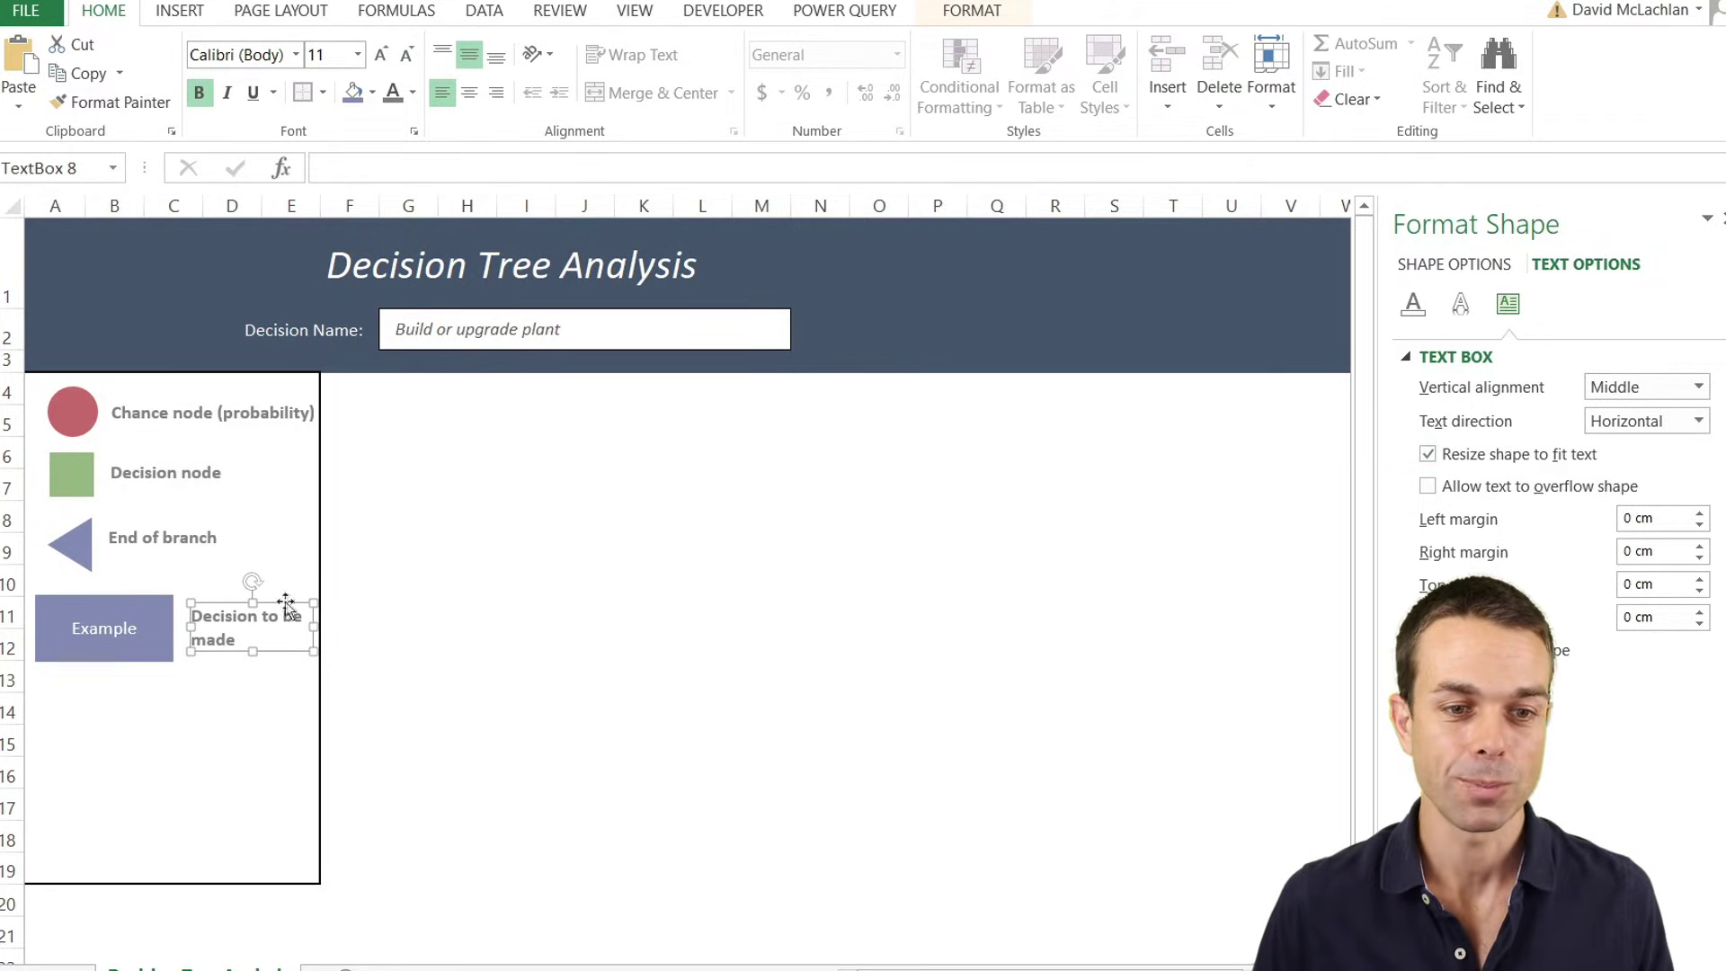
pyautogui.moveTo(286, 607); pyautogui.dragTo(280, 607)
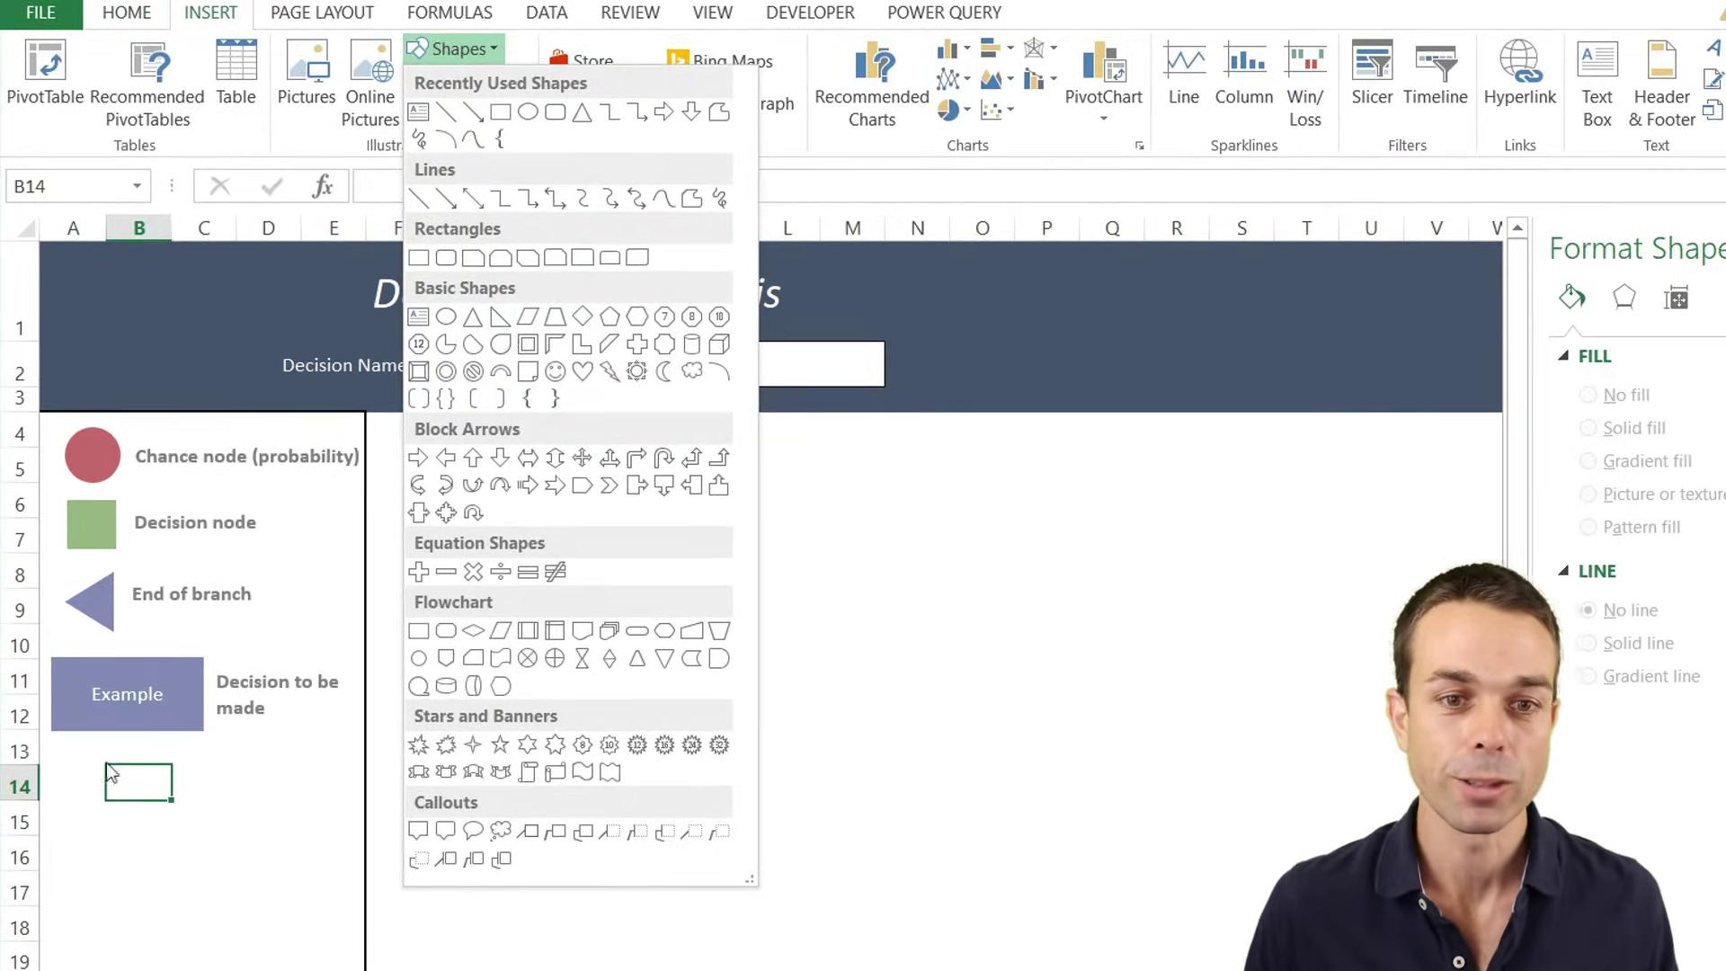
# Draw a freeform line symbol in row 14 and add the text Example to it.
pyautogui.click(692, 199)
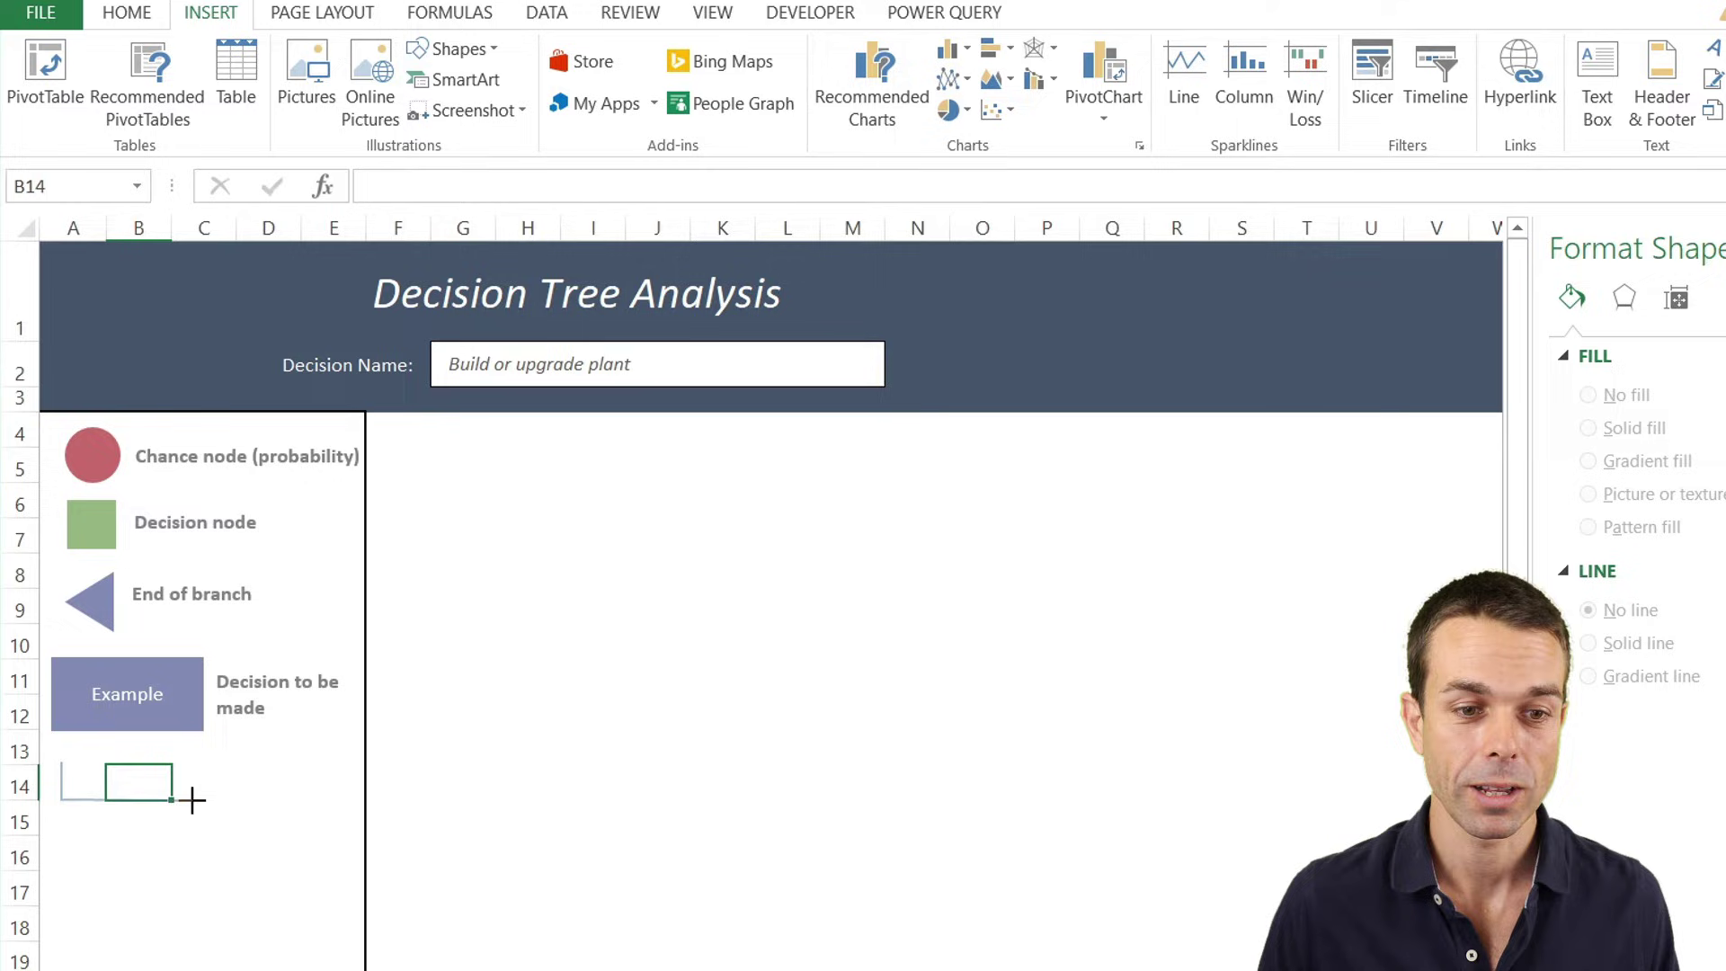
pyautogui.click(191, 799)
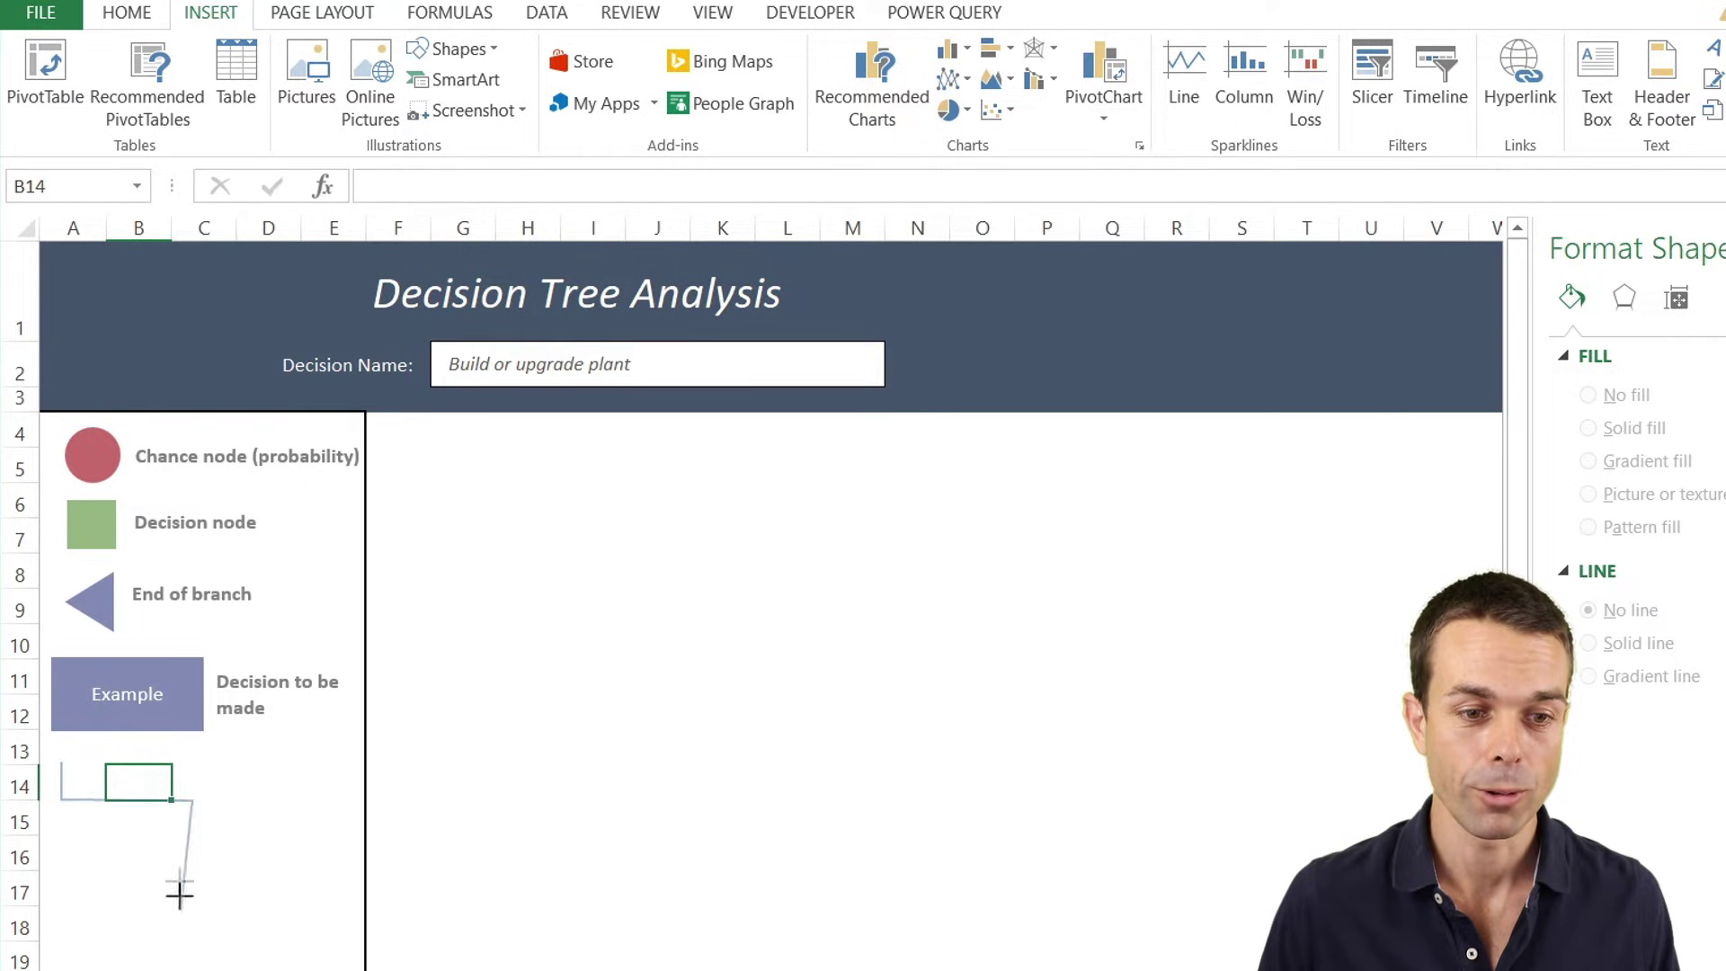
pyautogui.press('Escape')
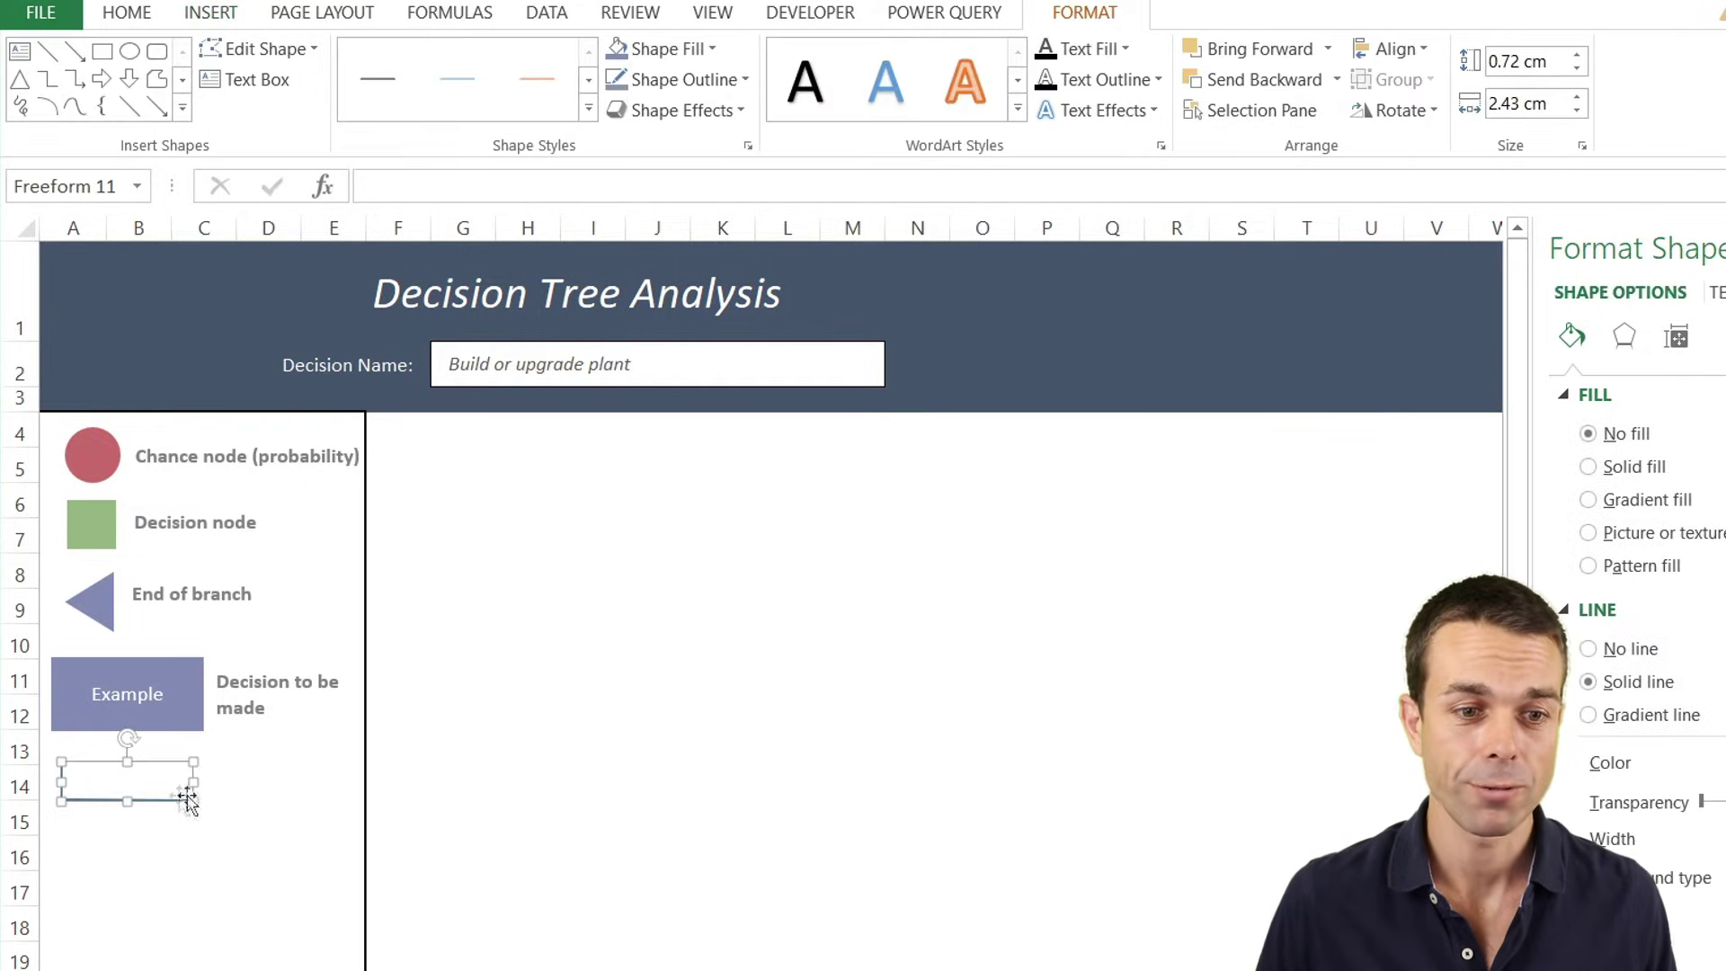
pyautogui.moveTo(158, 770); pyautogui.dragTo(188, 739)
pyautogui.scroll(2, 171, 773)
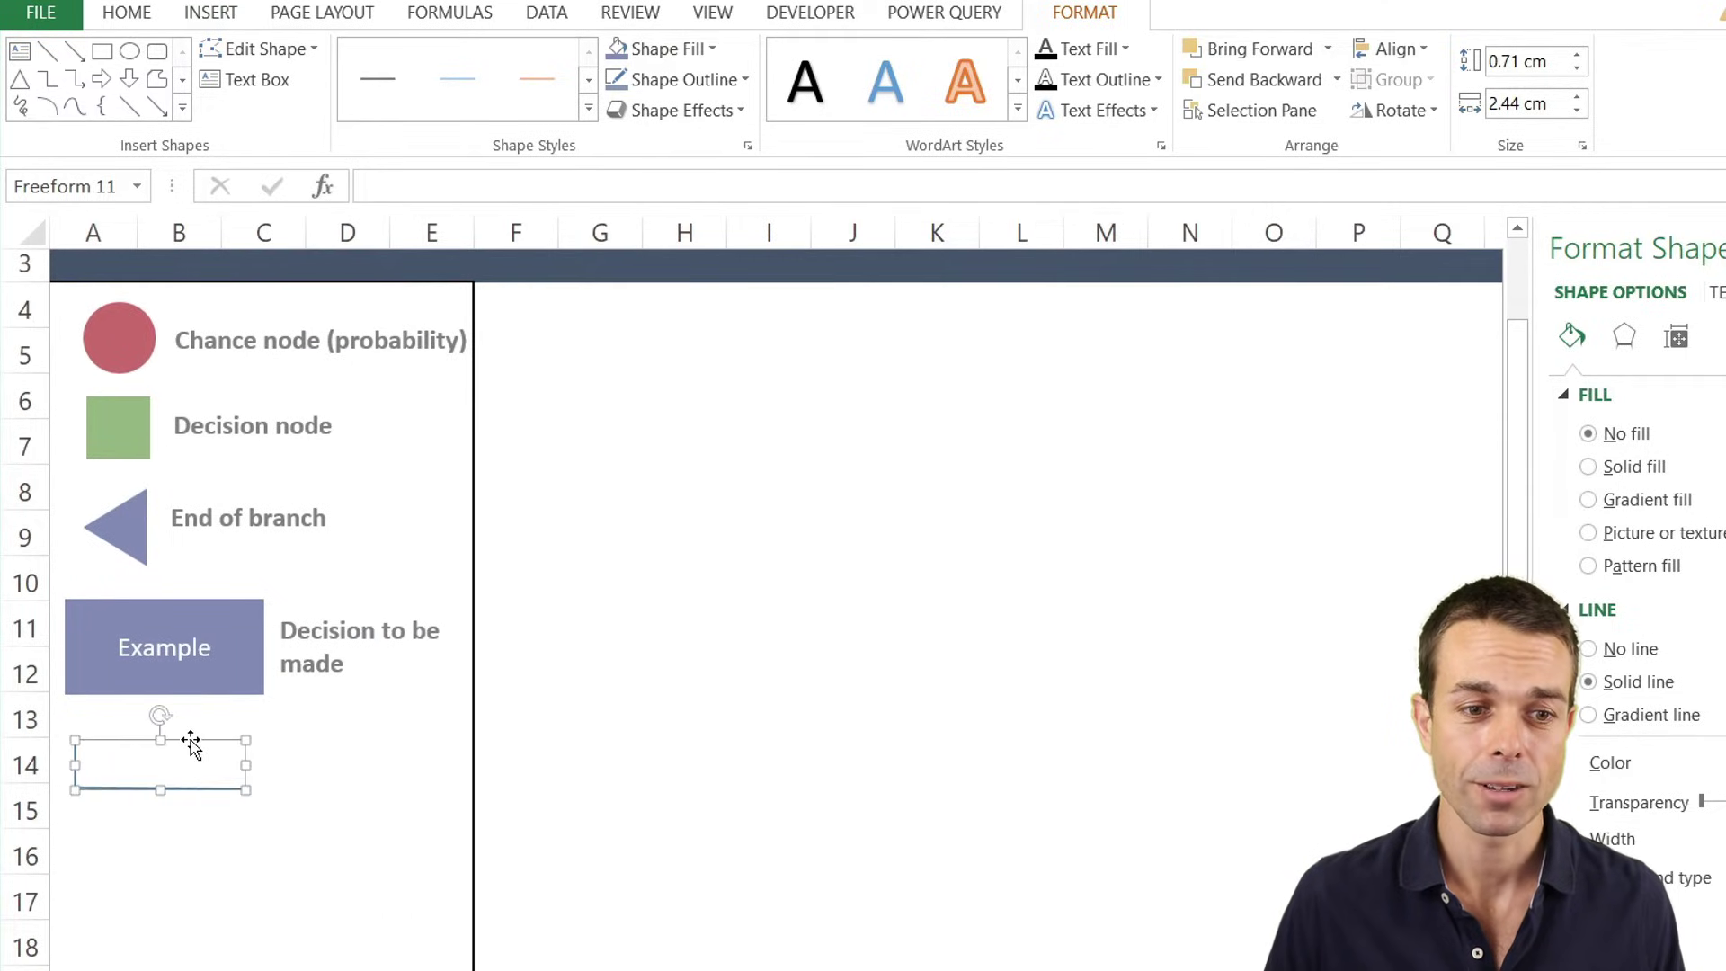
pyautogui.rightClick(188, 739)
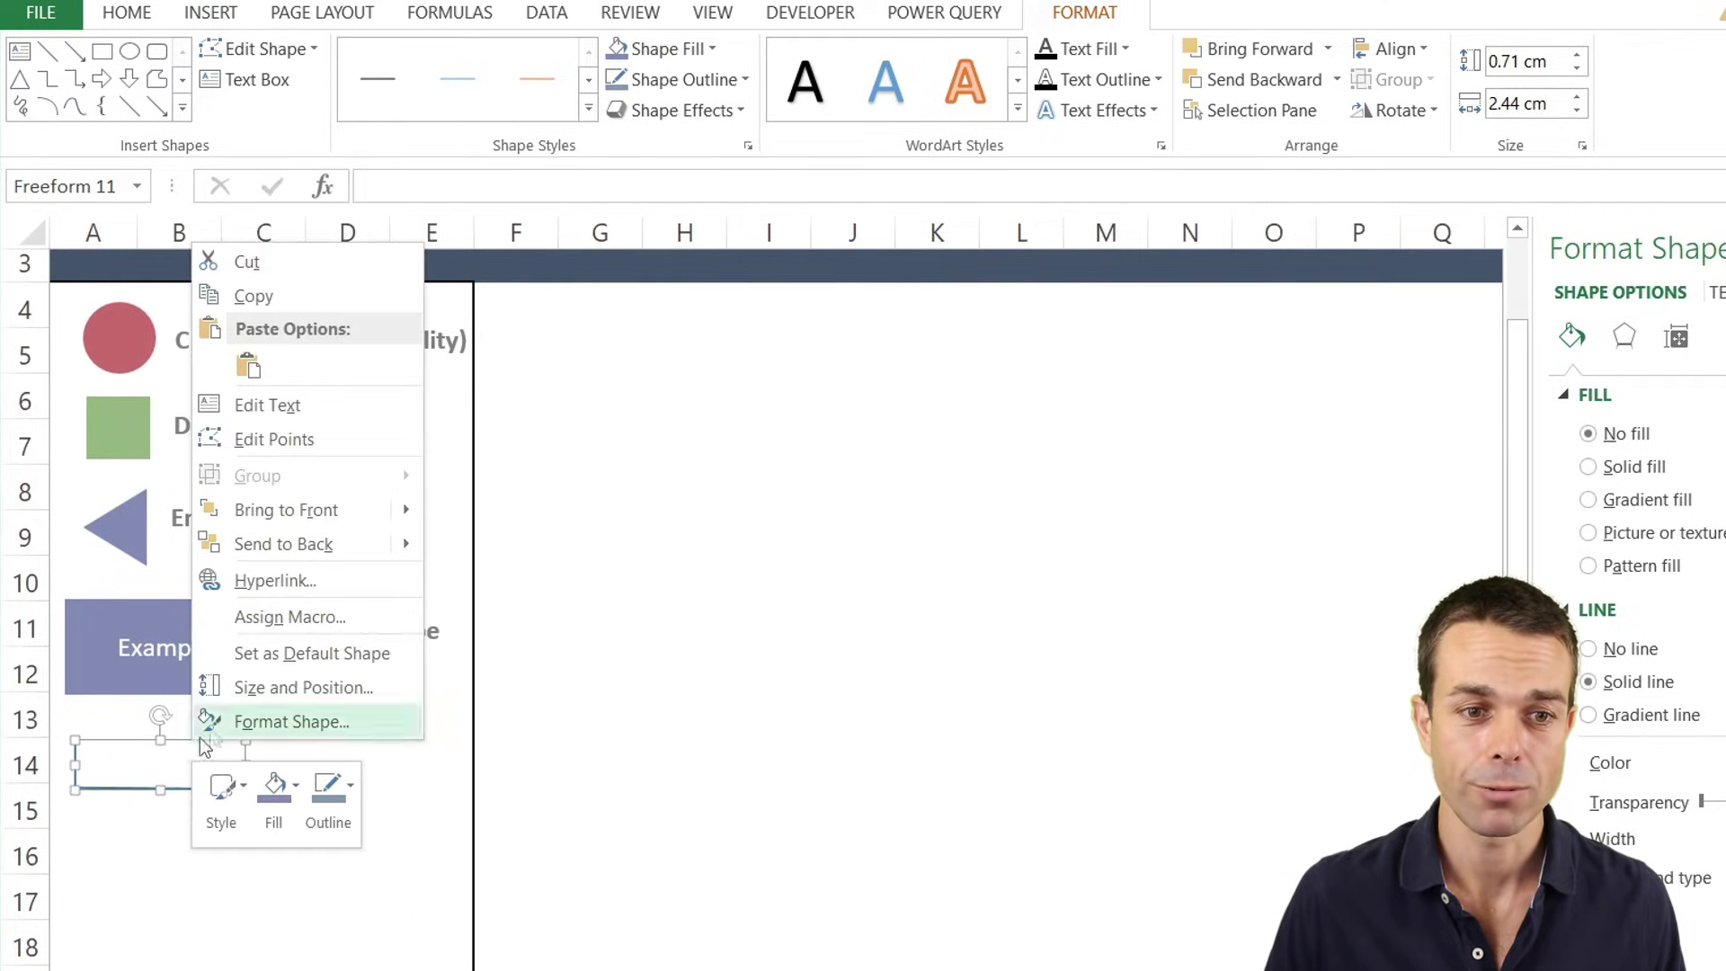
pyautogui.click(311, 407)
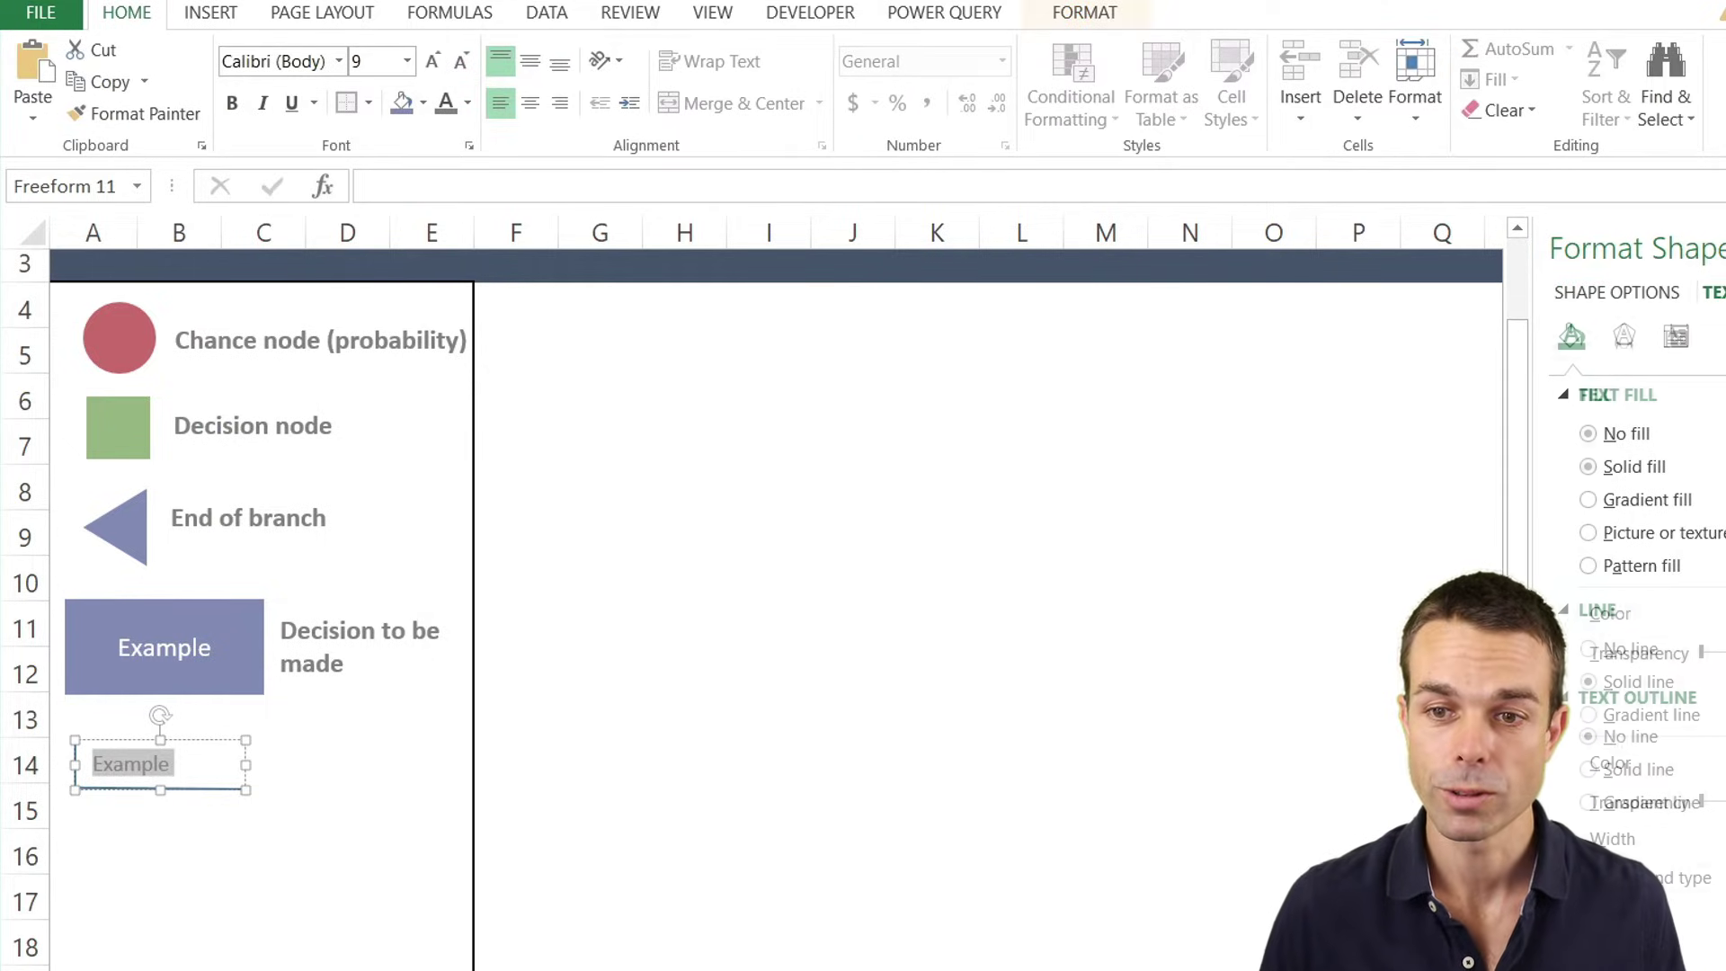
pyautogui.click(1692, 336)
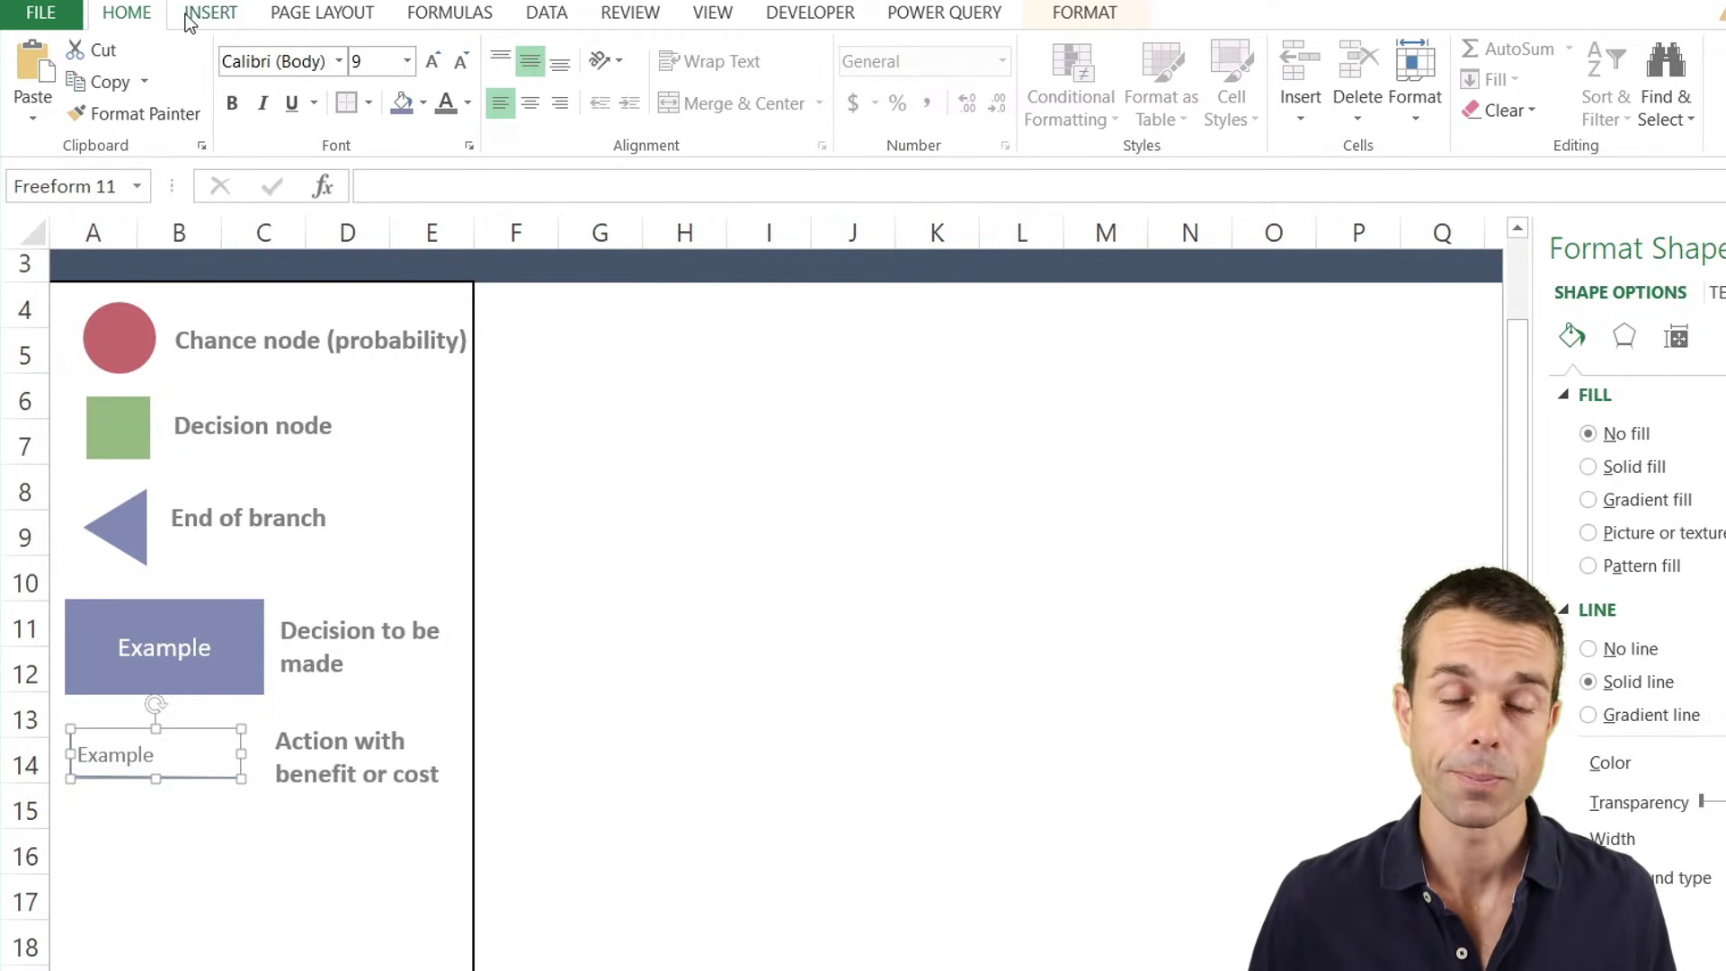
# Draw a text box just below the Example line that reads $100,000.
pyautogui.click(222, 21)
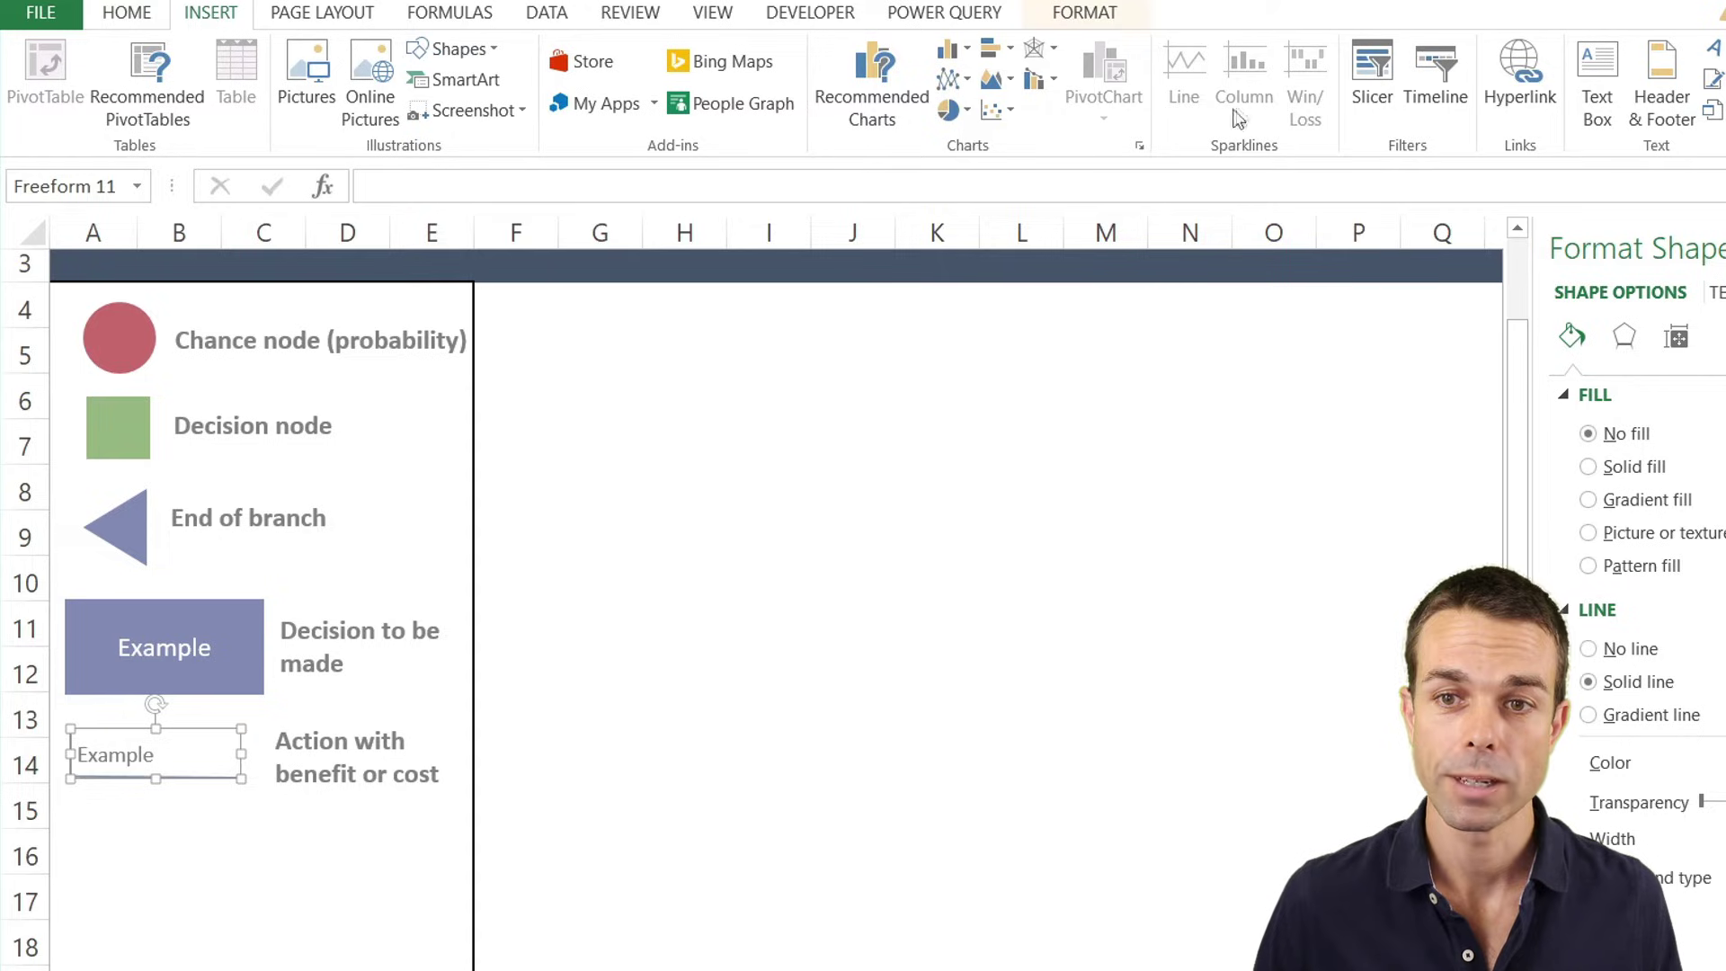
pyautogui.click(1578, 82)
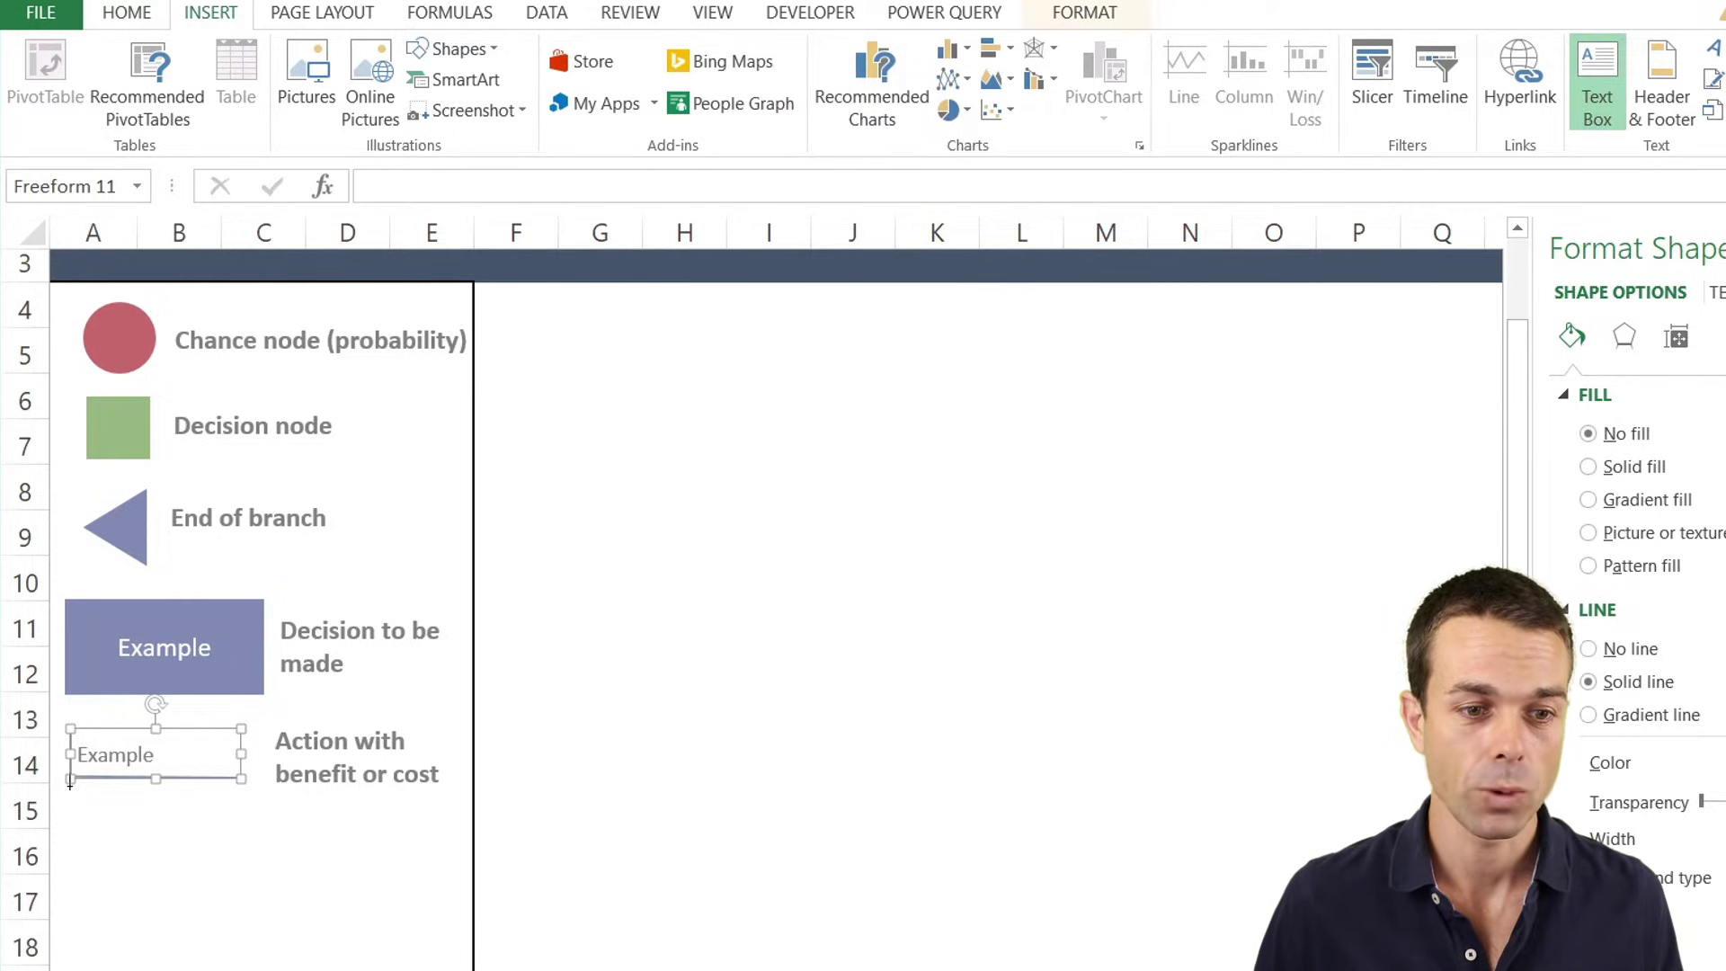
pyautogui.moveTo(69, 782); pyautogui.dragTo(252, 827)
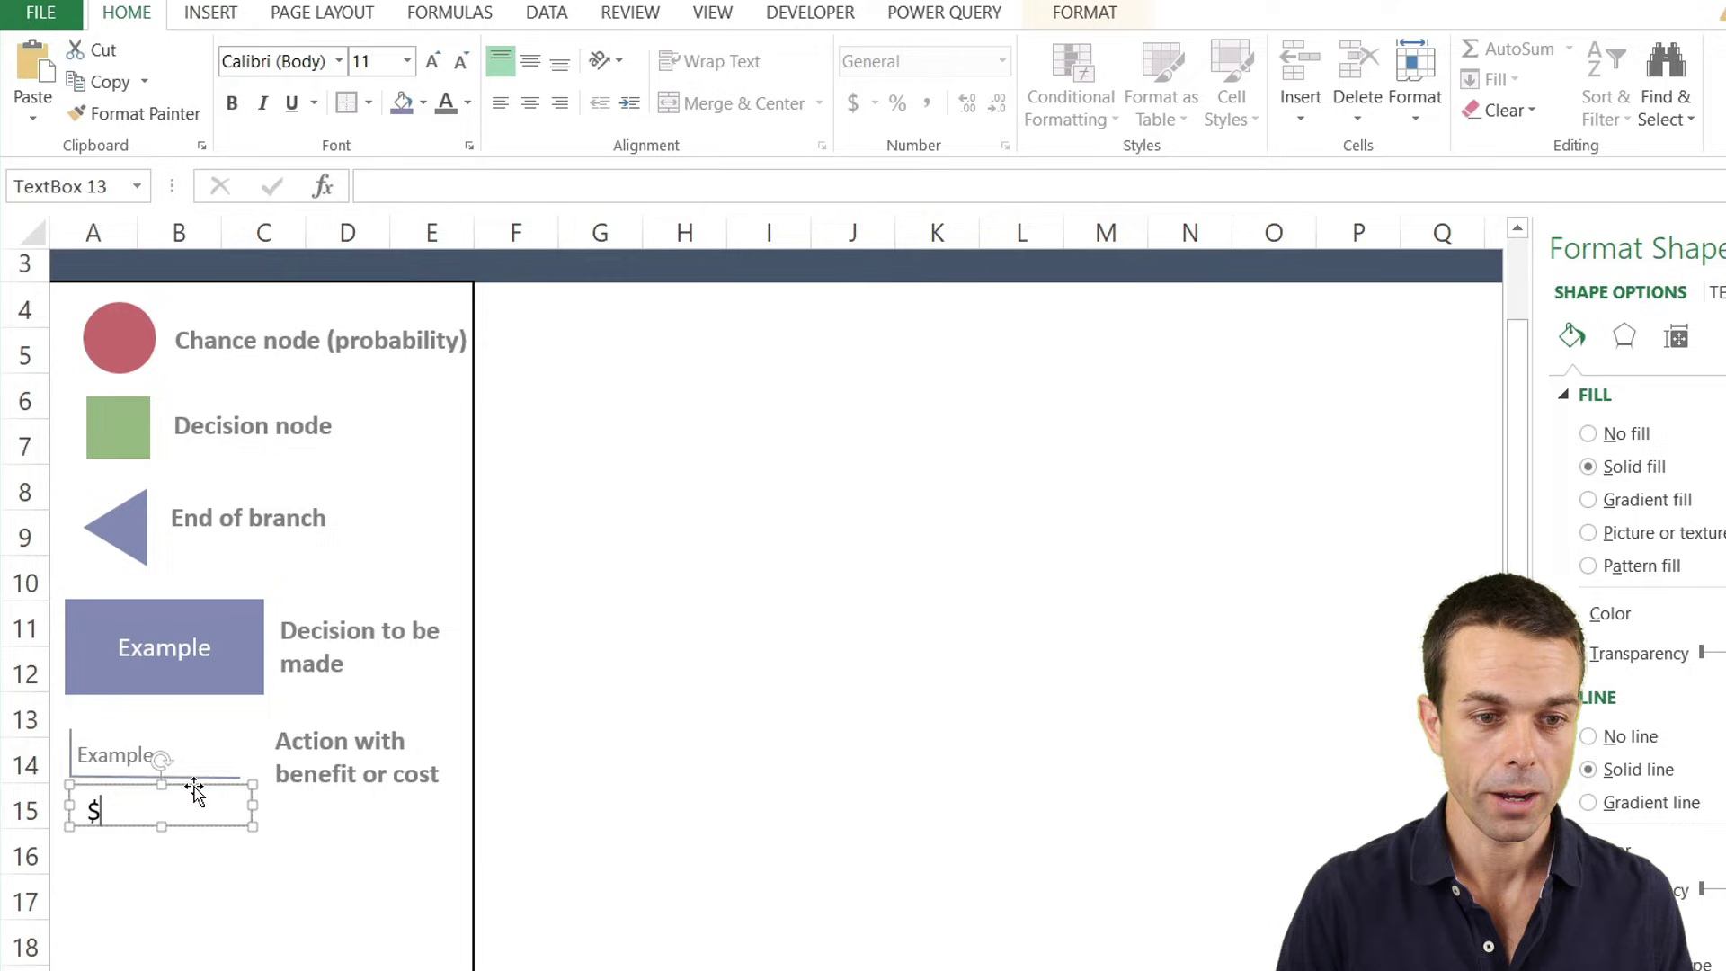
pyautogui.write('$100,000')
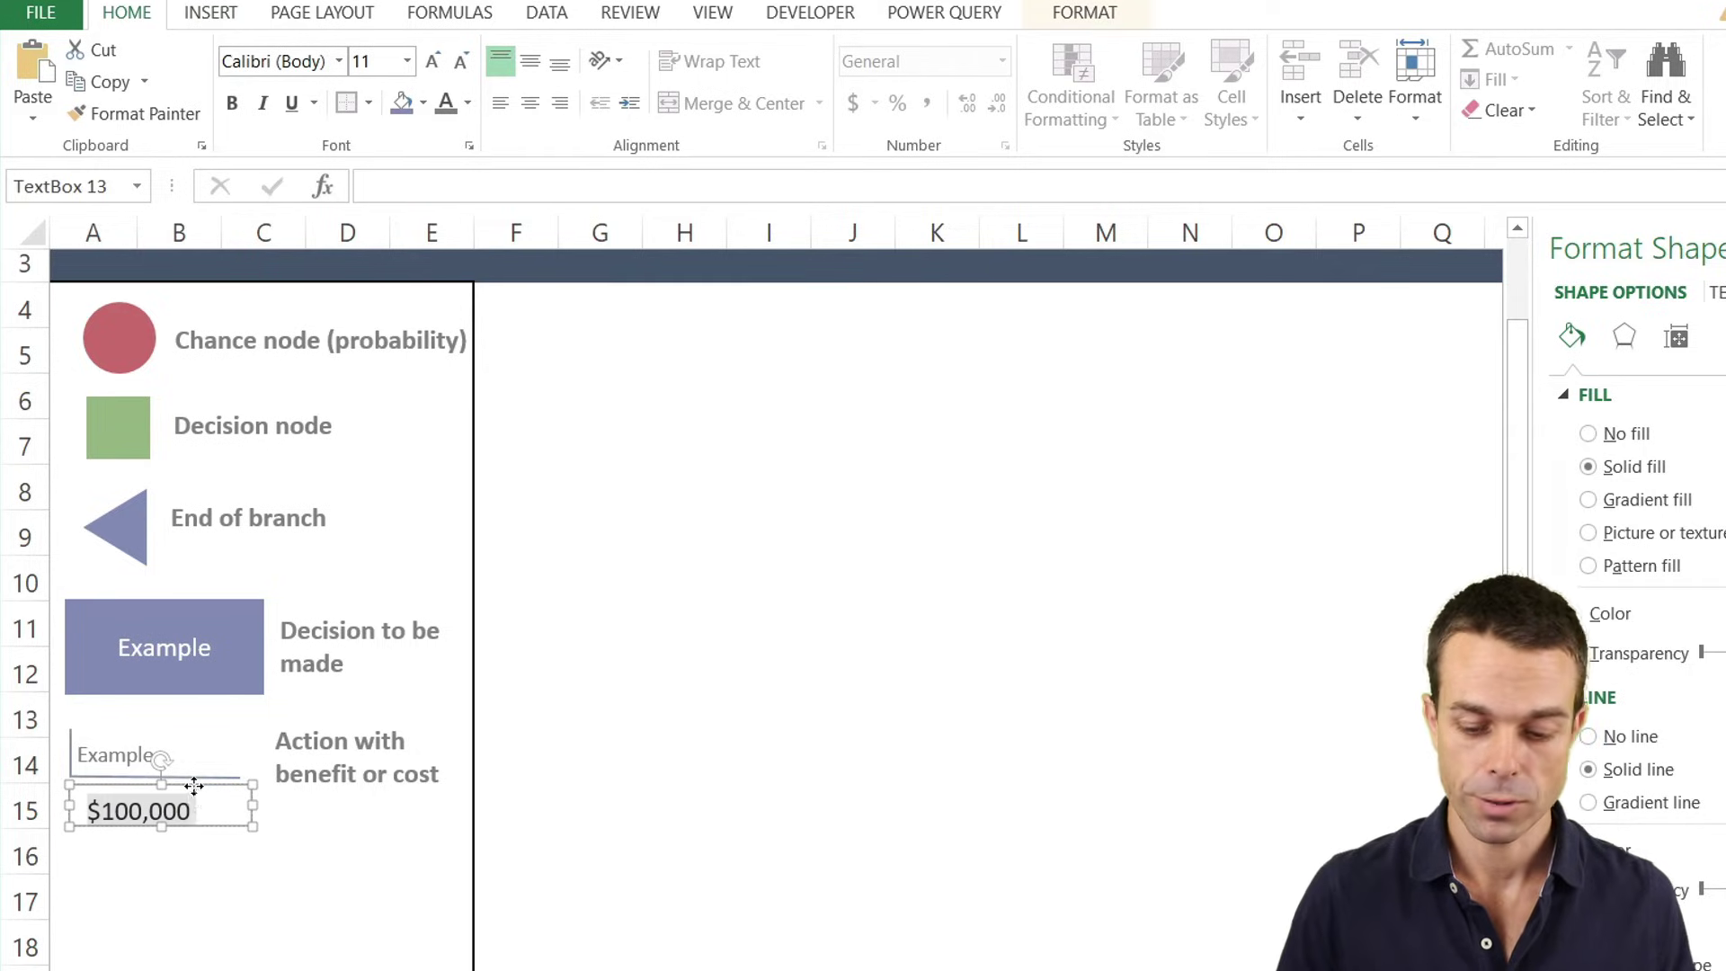
# Give the $100,000 box no fill and no outline, and turn off resizing to fit text.
pyautogui.rightClick(196, 792)
pyautogui.click(276, 832)
pyautogui.click(399, 653)
pyautogui.click(331, 840)
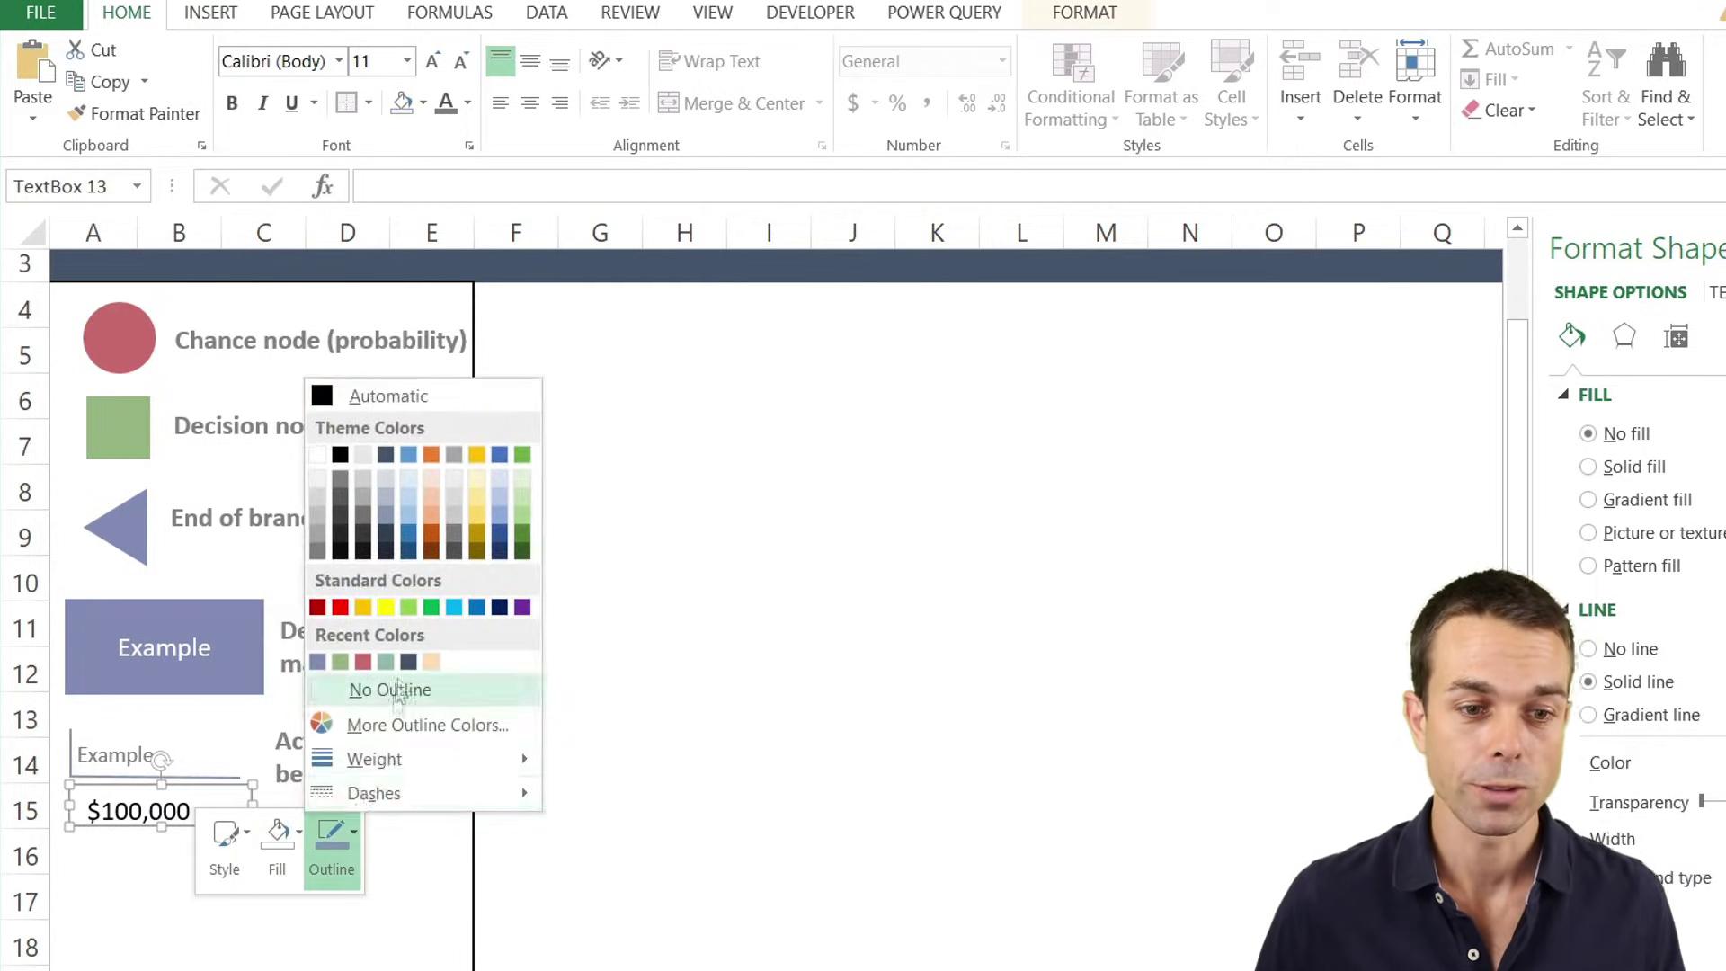
pyautogui.click(387, 685)
pyautogui.click(1714, 292)
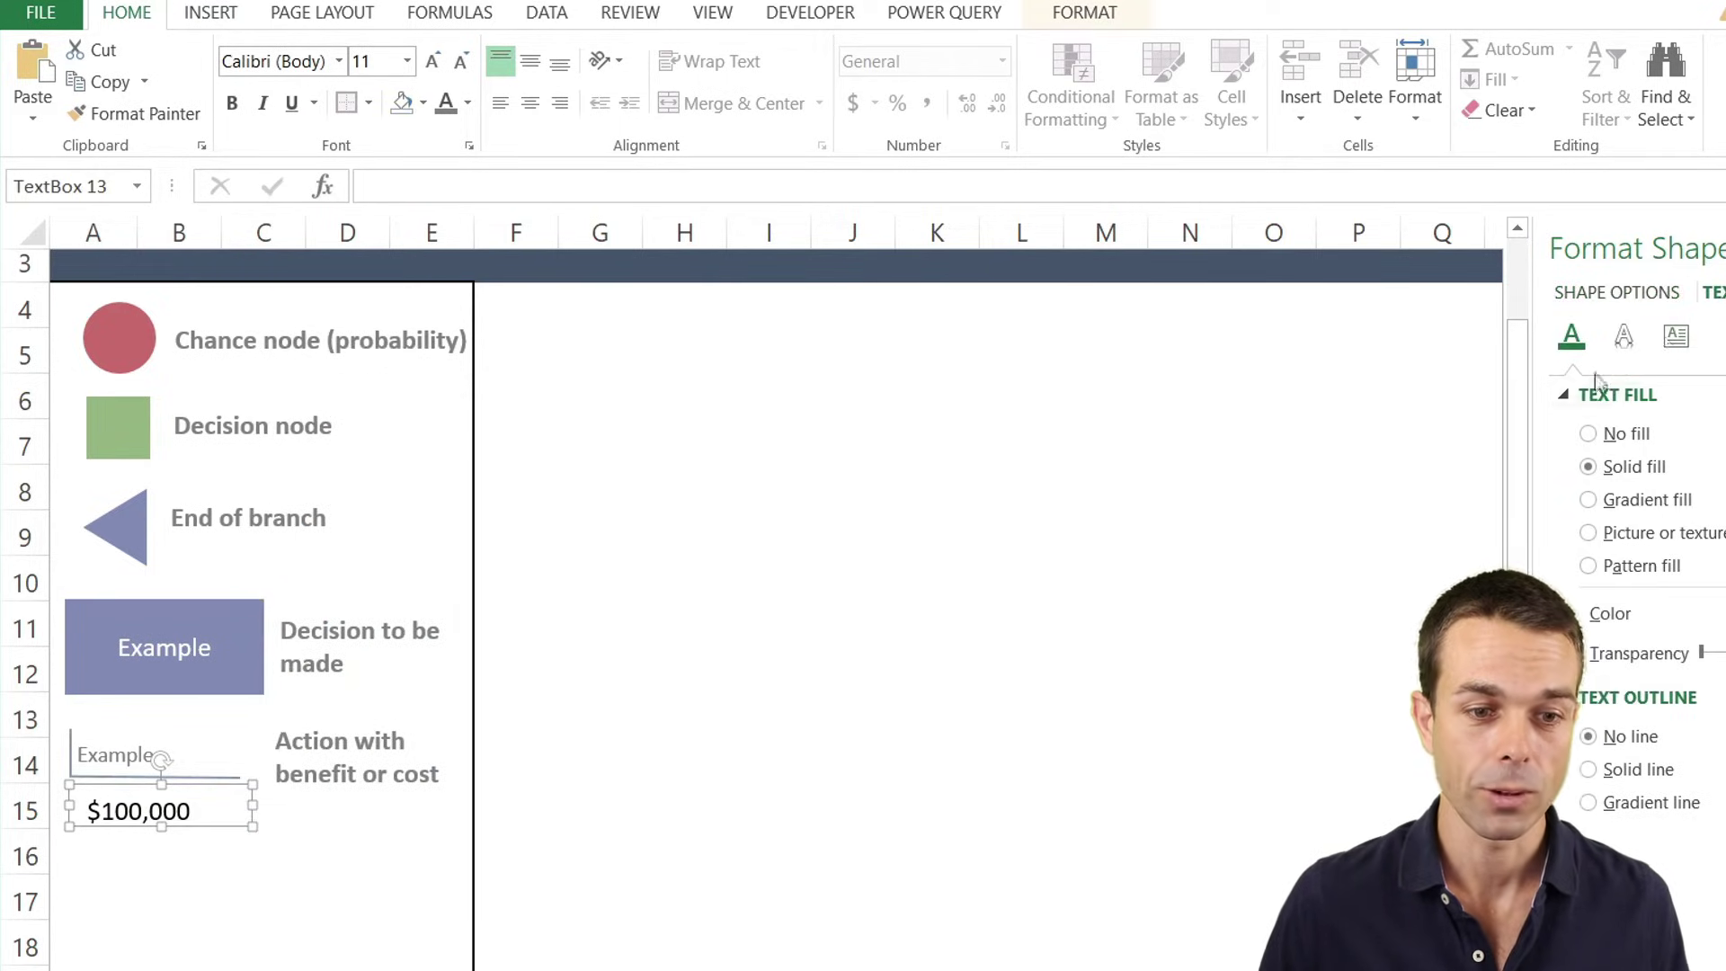
pyautogui.click(1584, 292)
pyautogui.click(1676, 337)
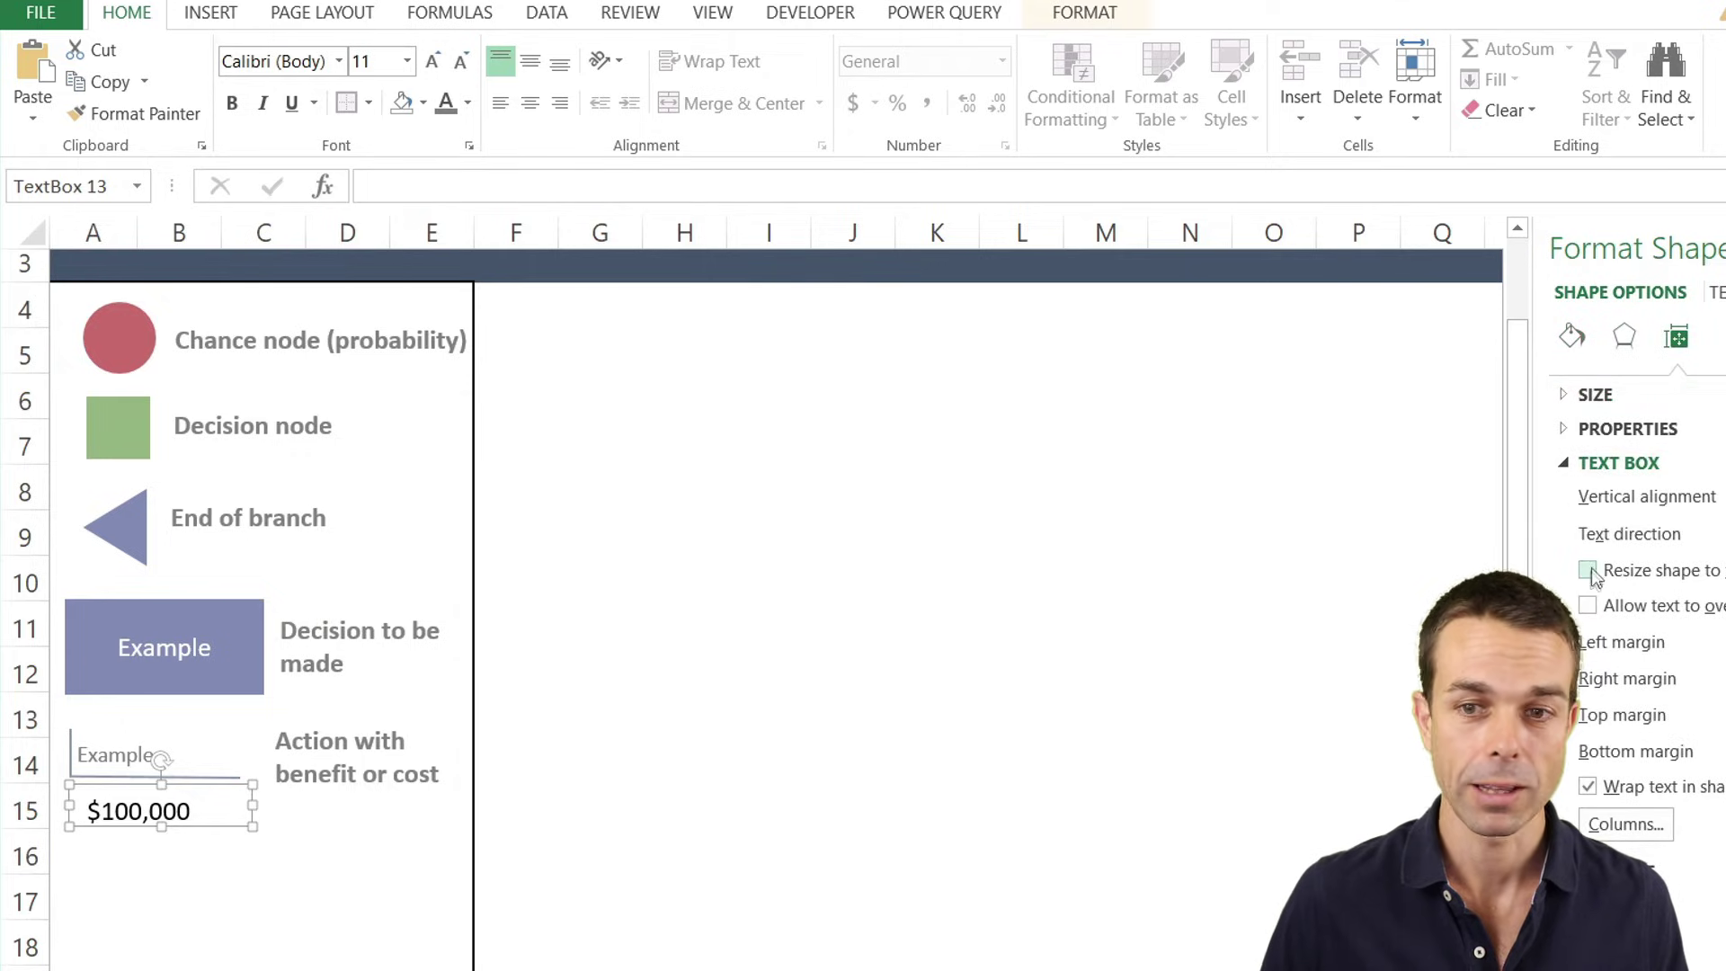
pyautogui.click(153, 762)
pyautogui.scroll(1, 153, 762)
pyautogui.click(135, 734)
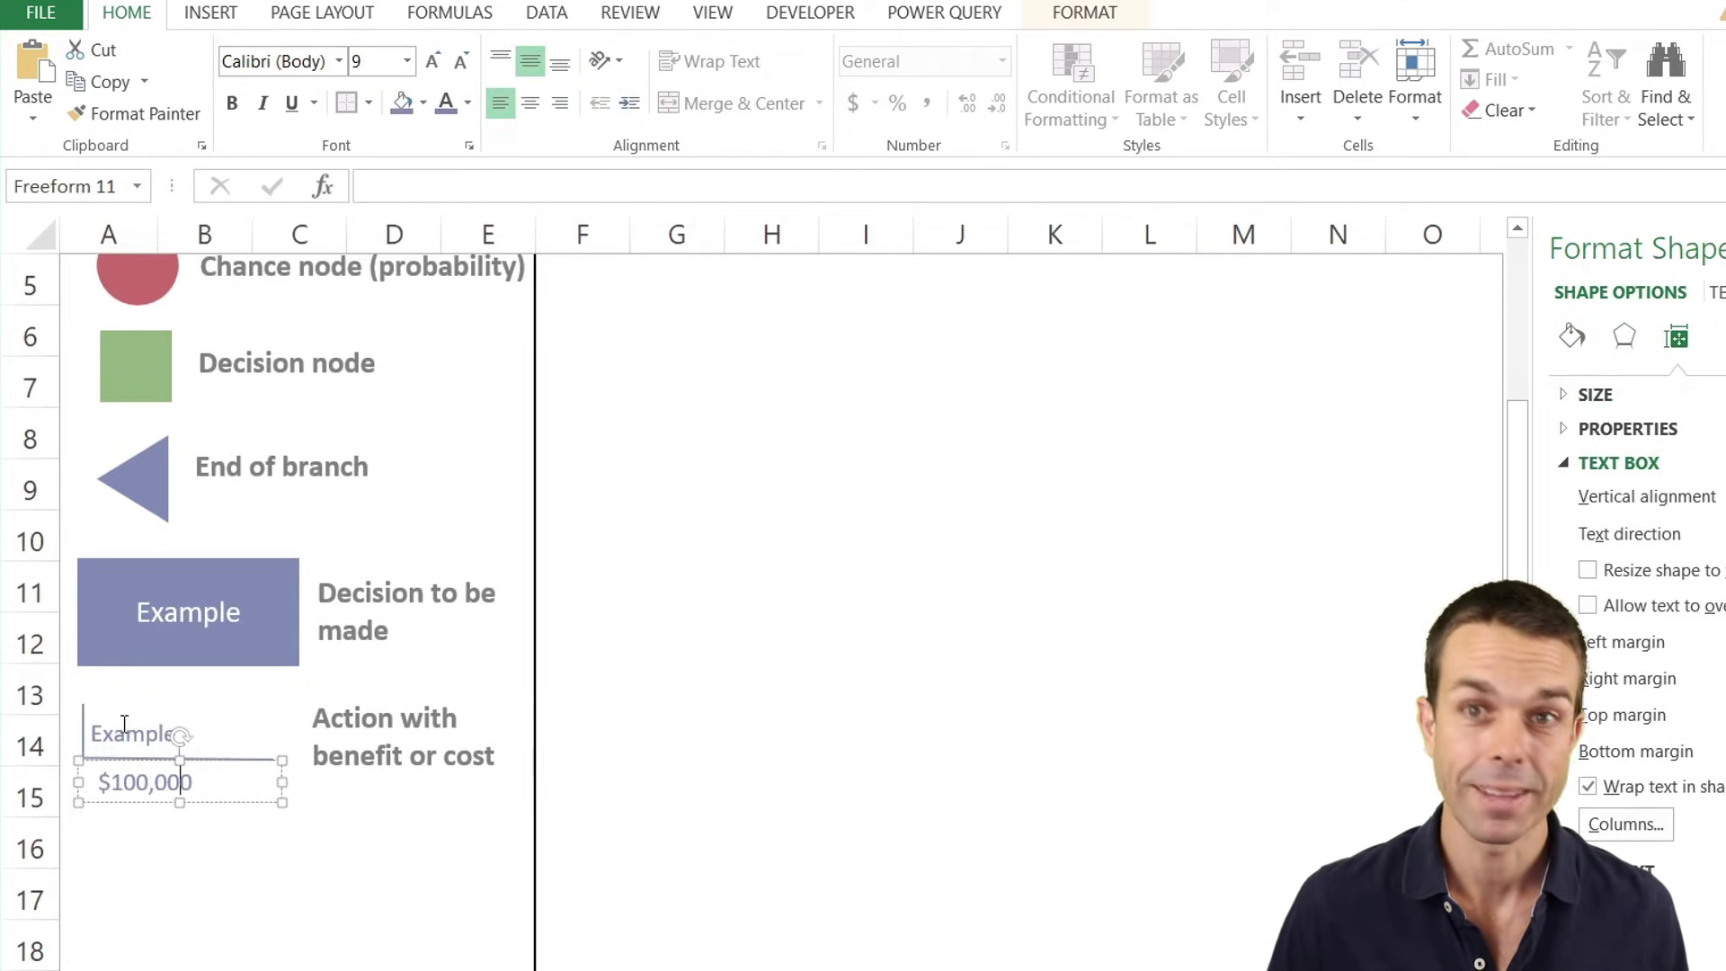
# Group the Example line with the $100,000 text box.
pyautogui.keyDown('shift'); pyautogui.click(142, 784); pyautogui.keyUp('shift')
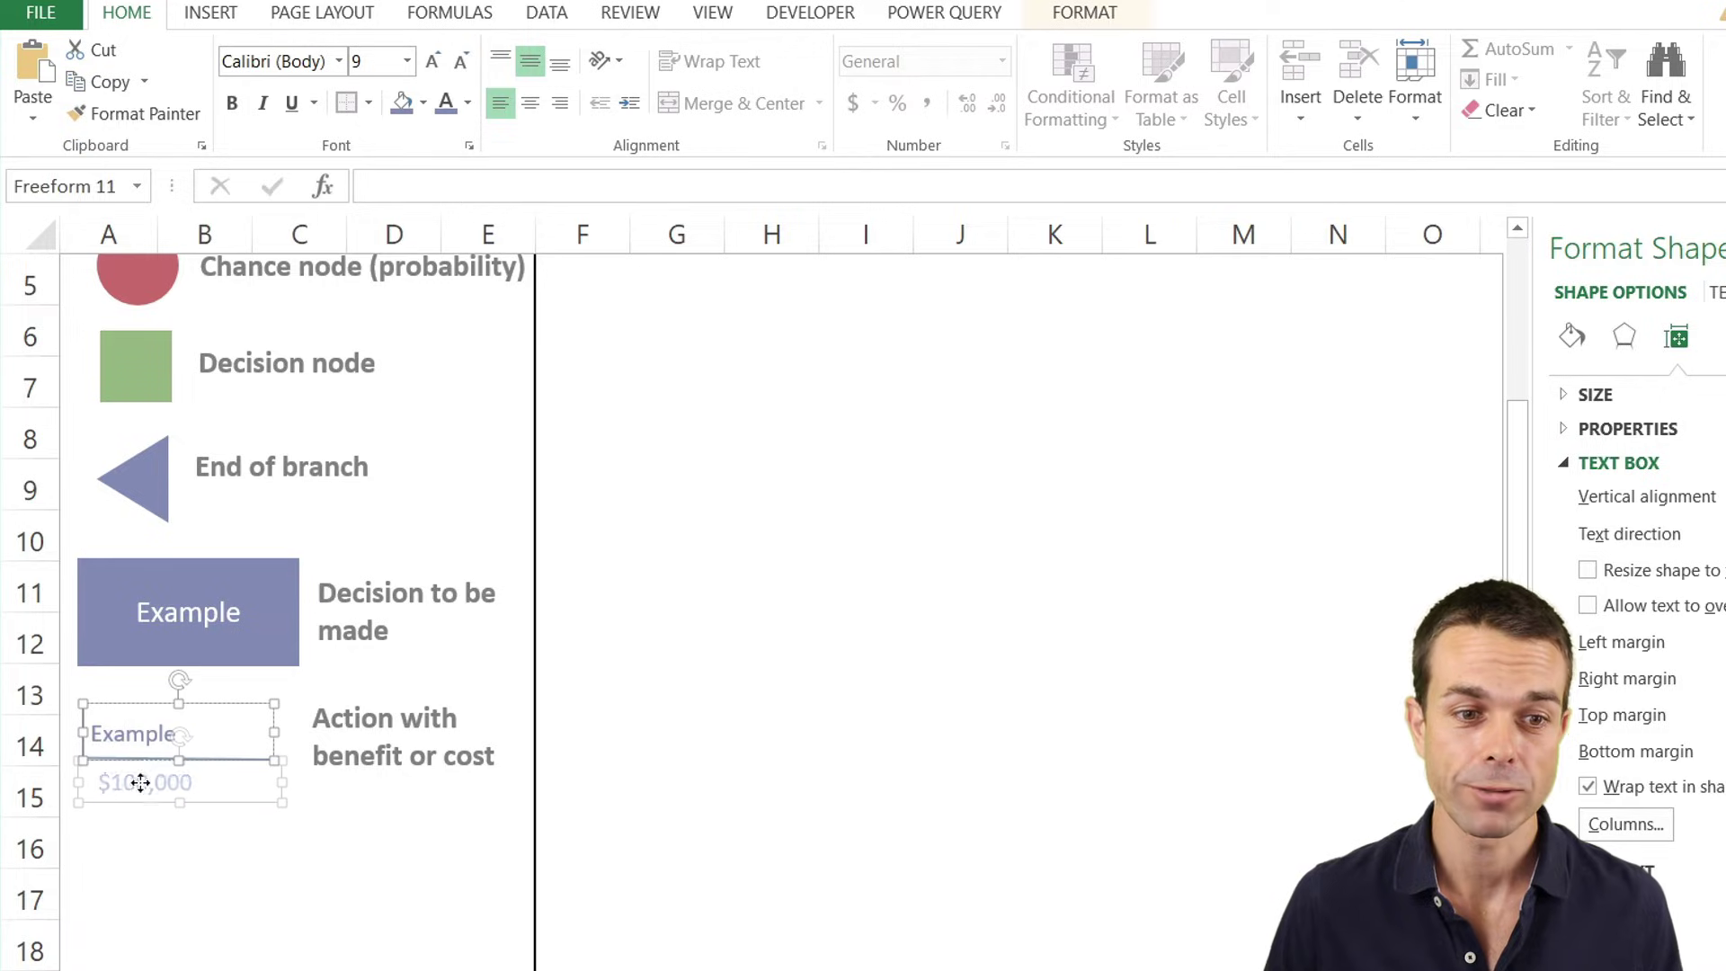
pyautogui.rightClick(147, 710)
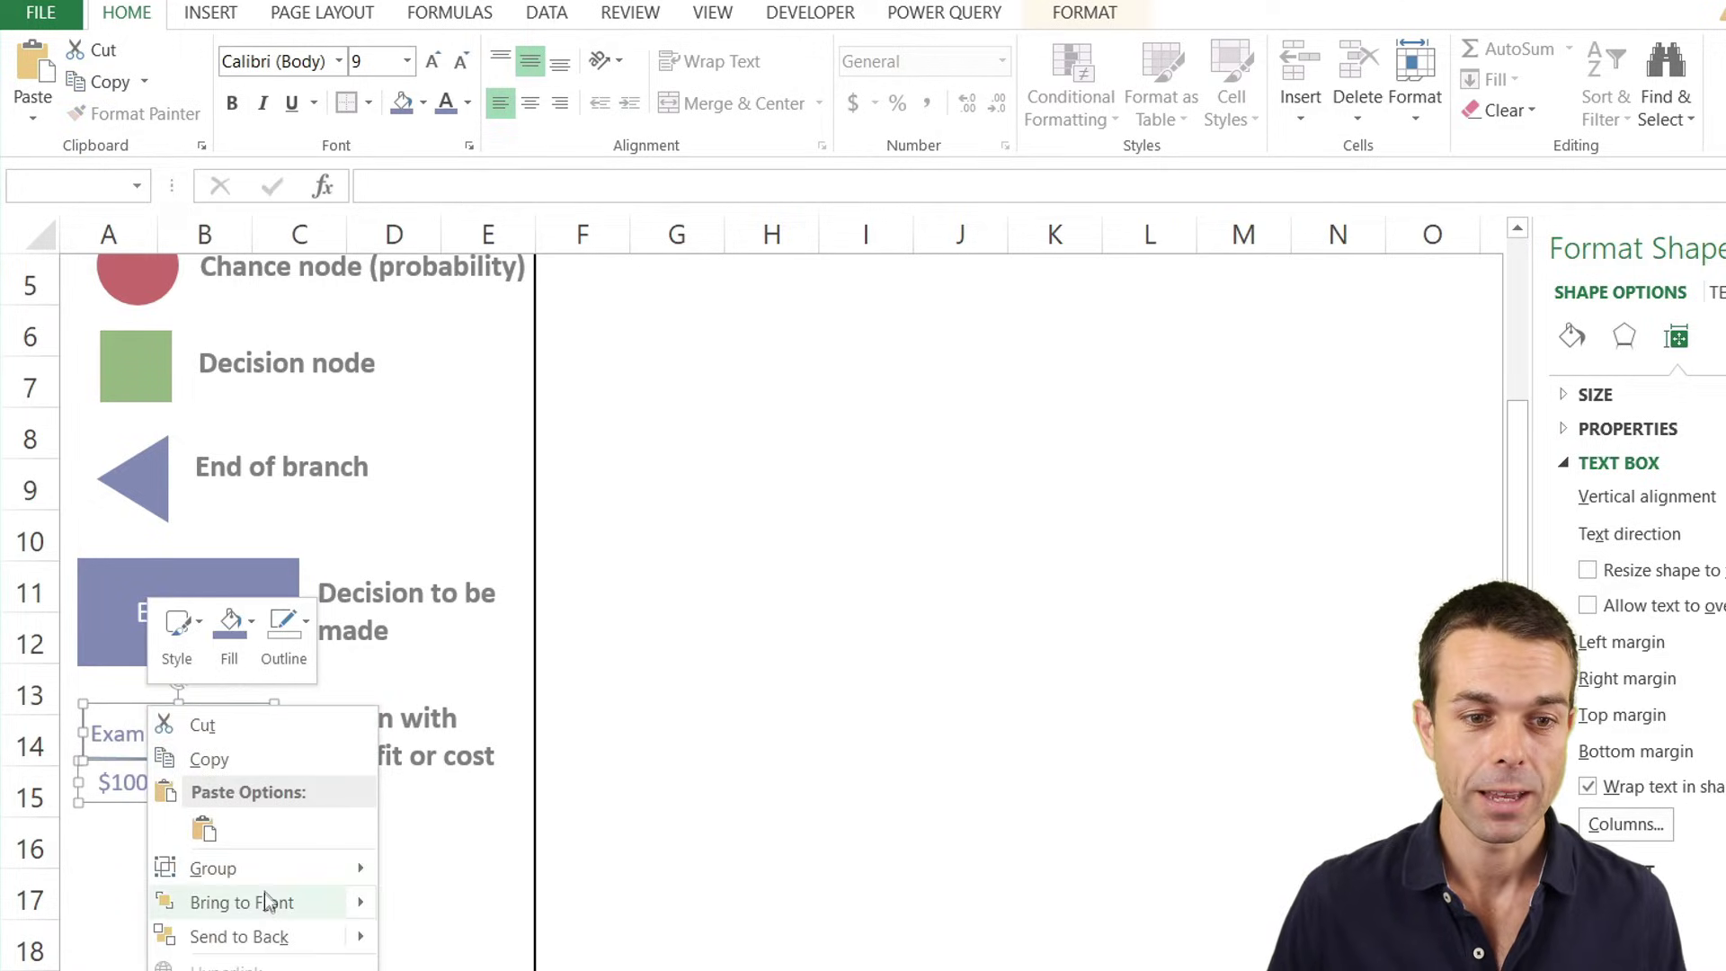
pyautogui.moveTo(270, 869)
pyautogui.click(449, 871)
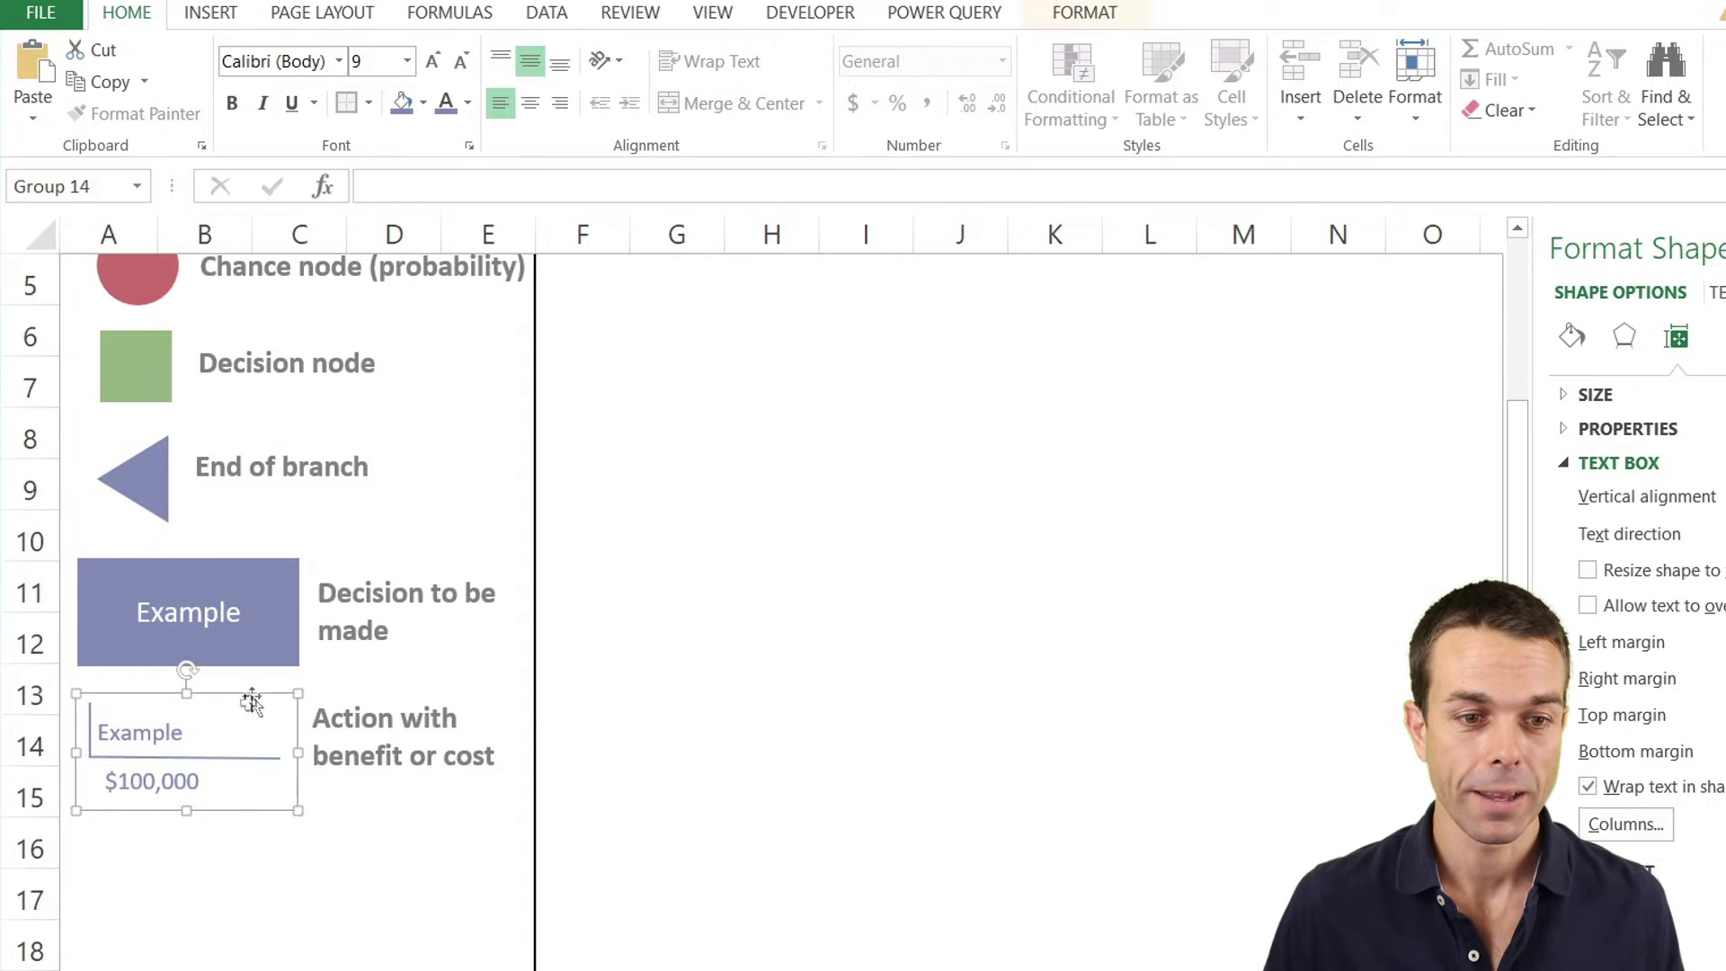
# Give the Example line inside the group a heavier outline weight.
pyautogui.click(234, 766)
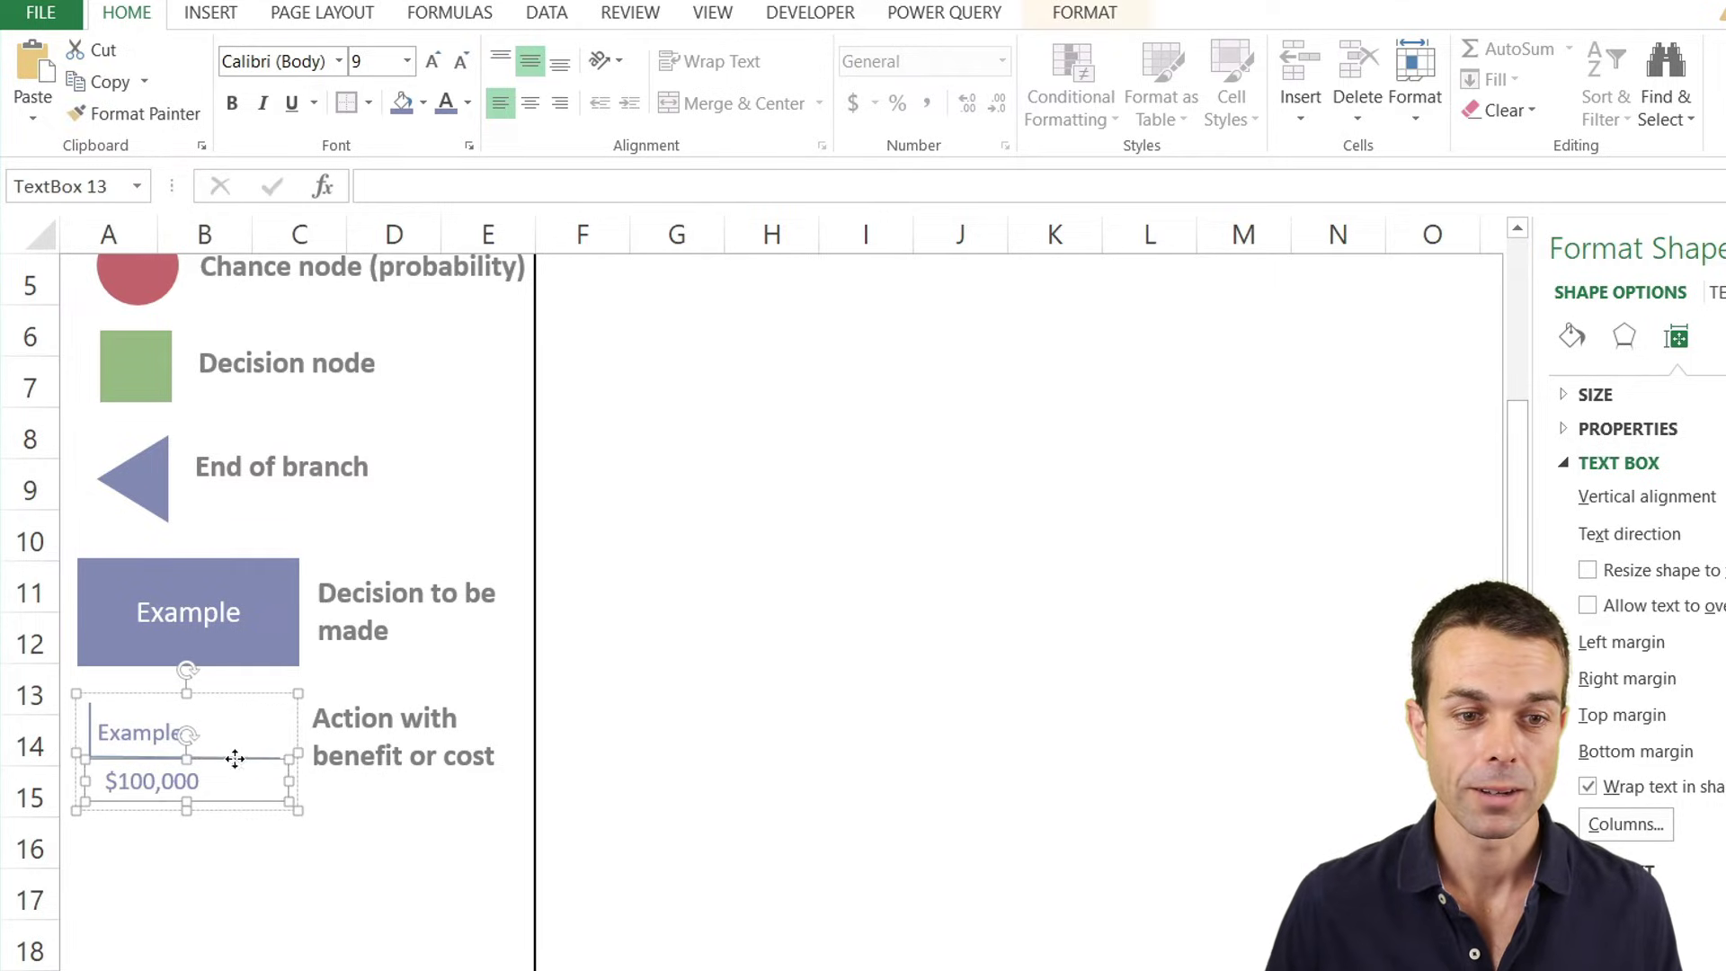
pyautogui.click(93, 728)
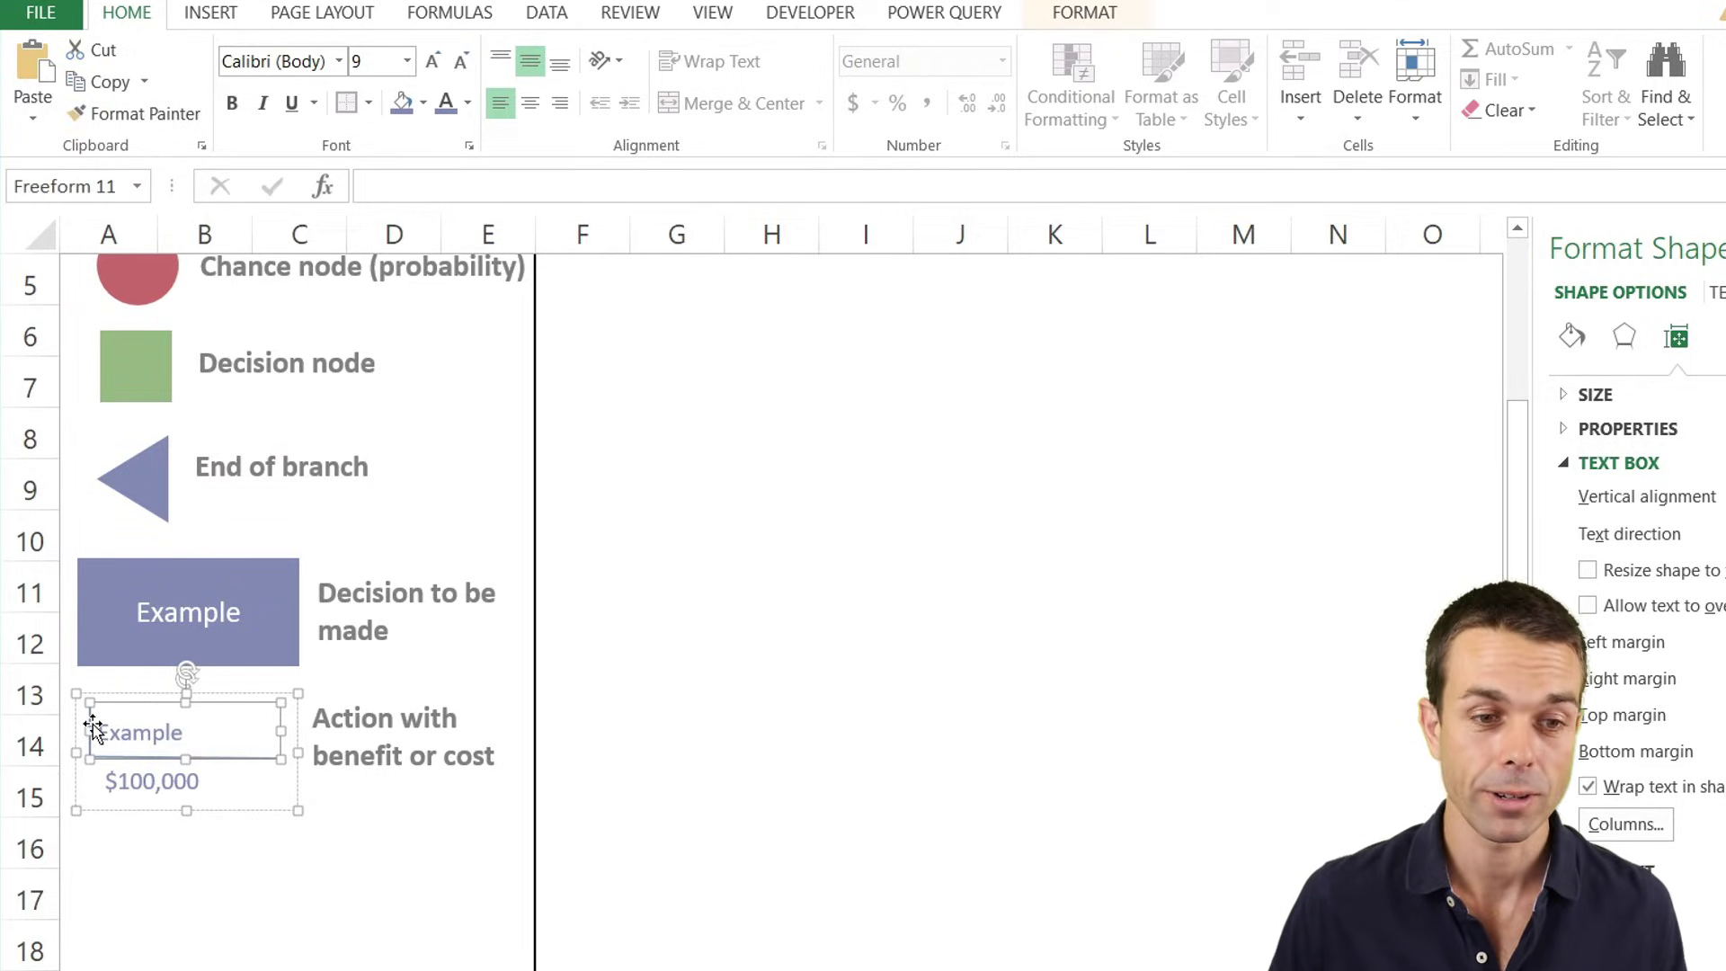
pyautogui.rightClick(93, 725)
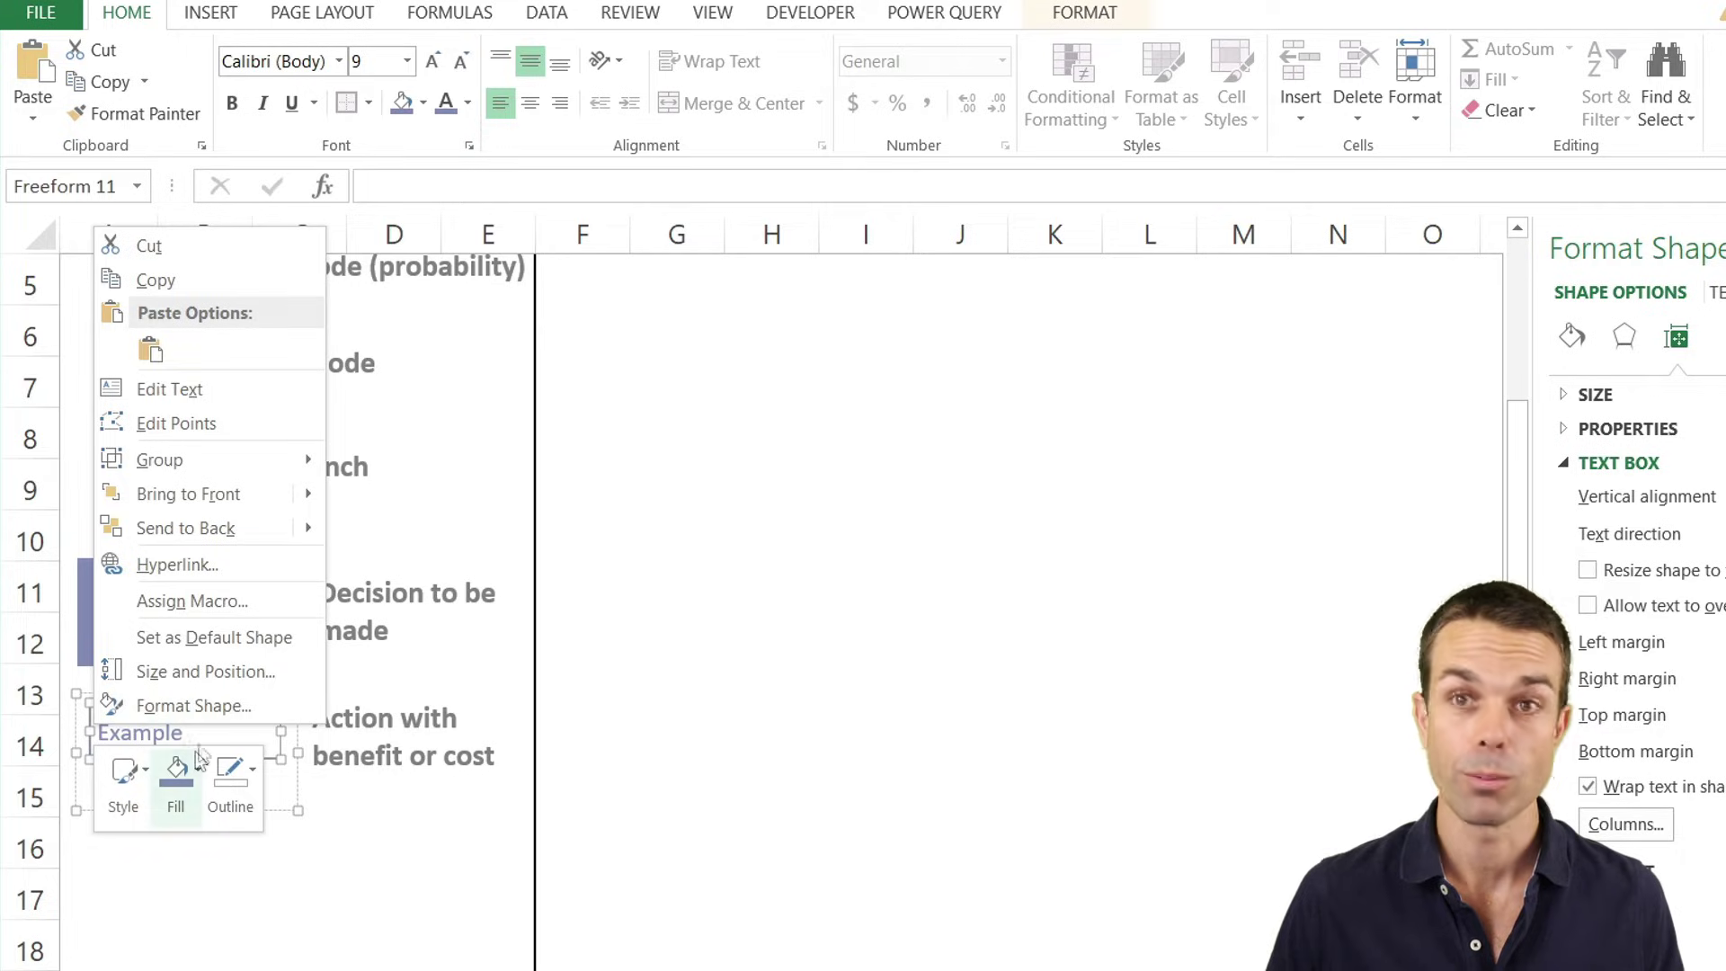
pyautogui.click(254, 772)
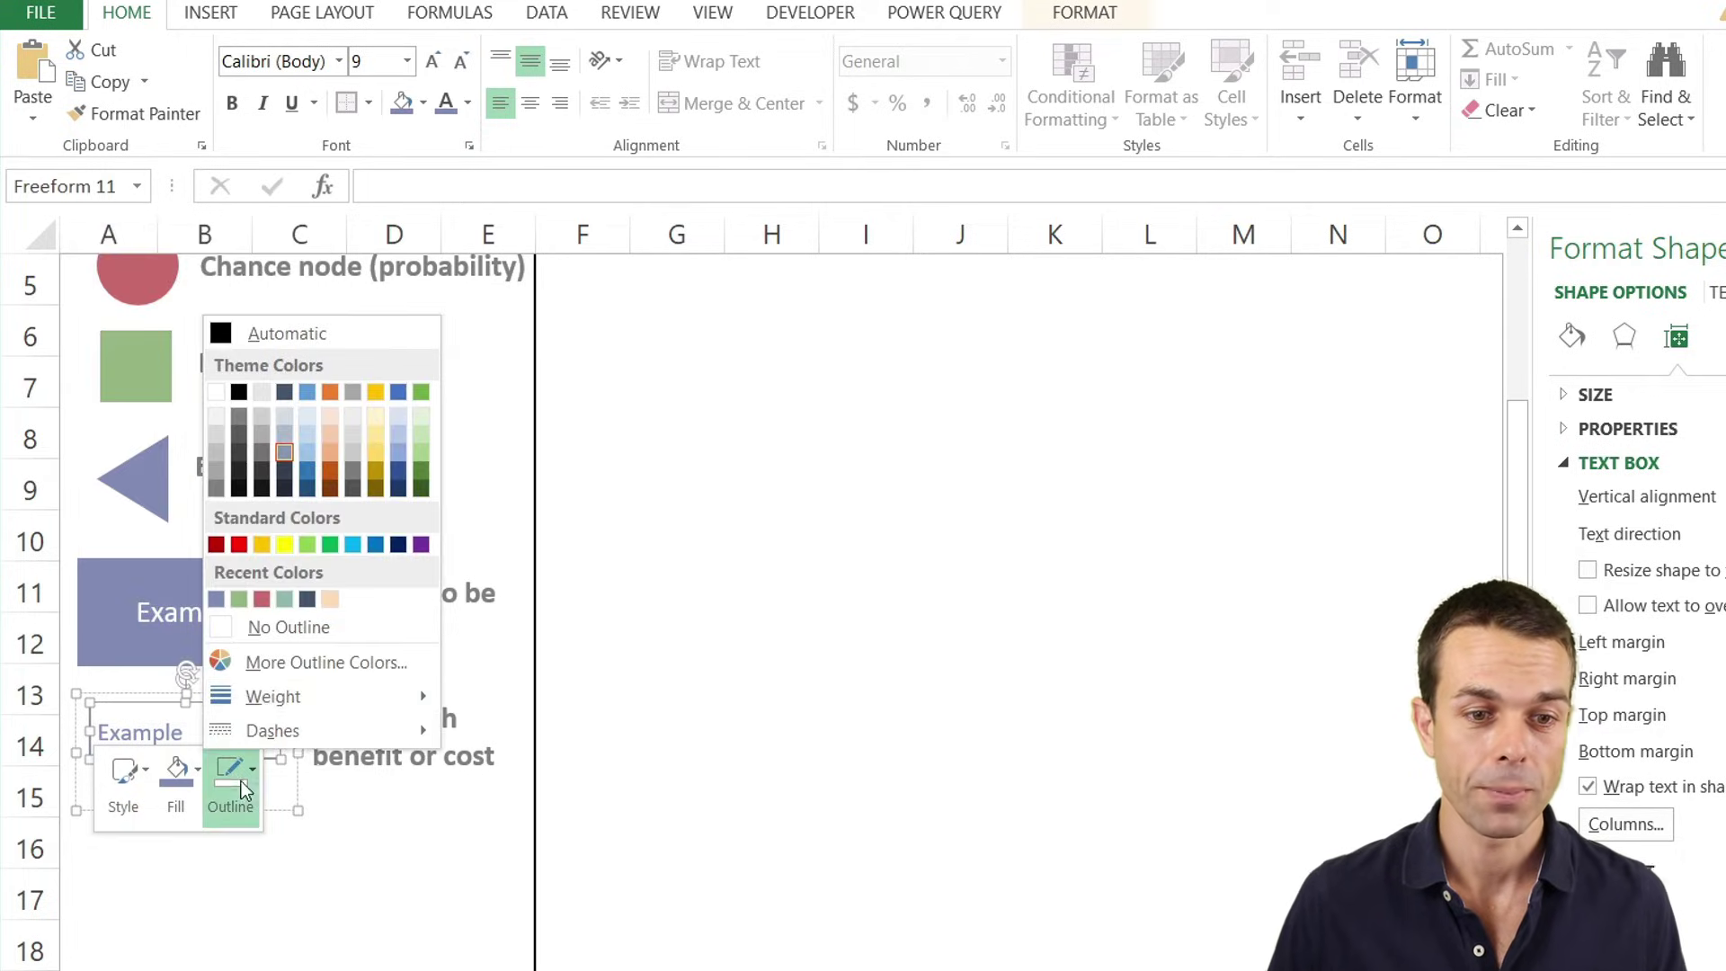
pyautogui.moveTo(315, 697)
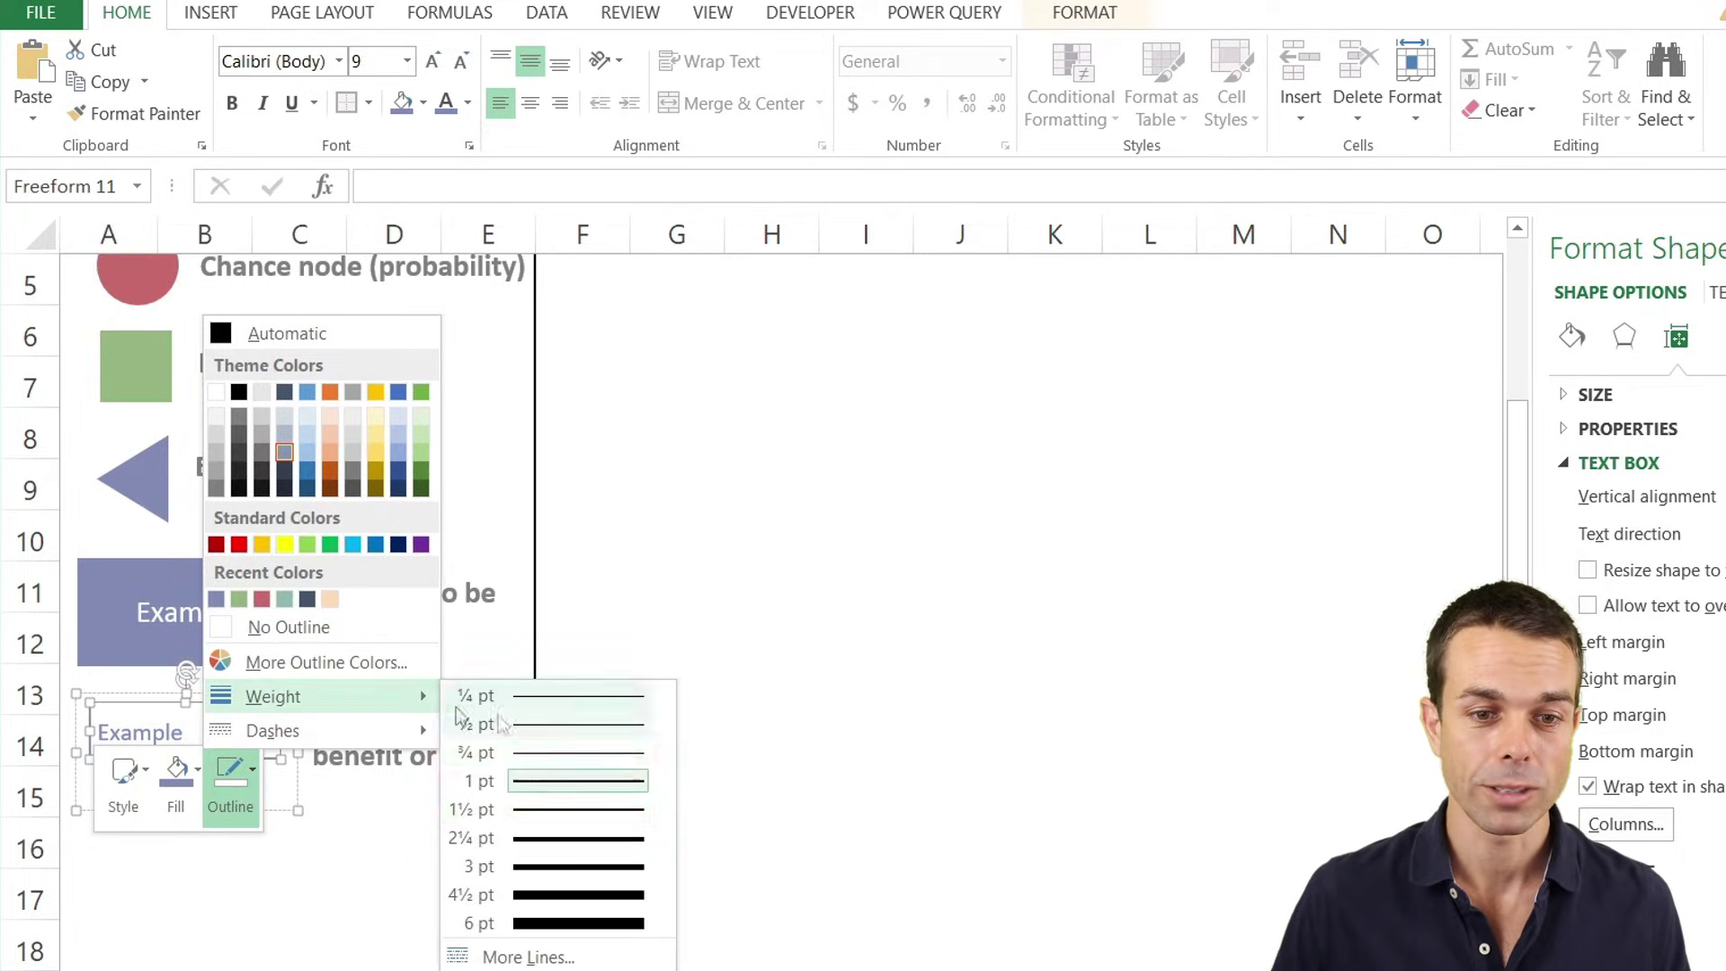
pyautogui.click(545, 808)
pyautogui.click(382, 823)
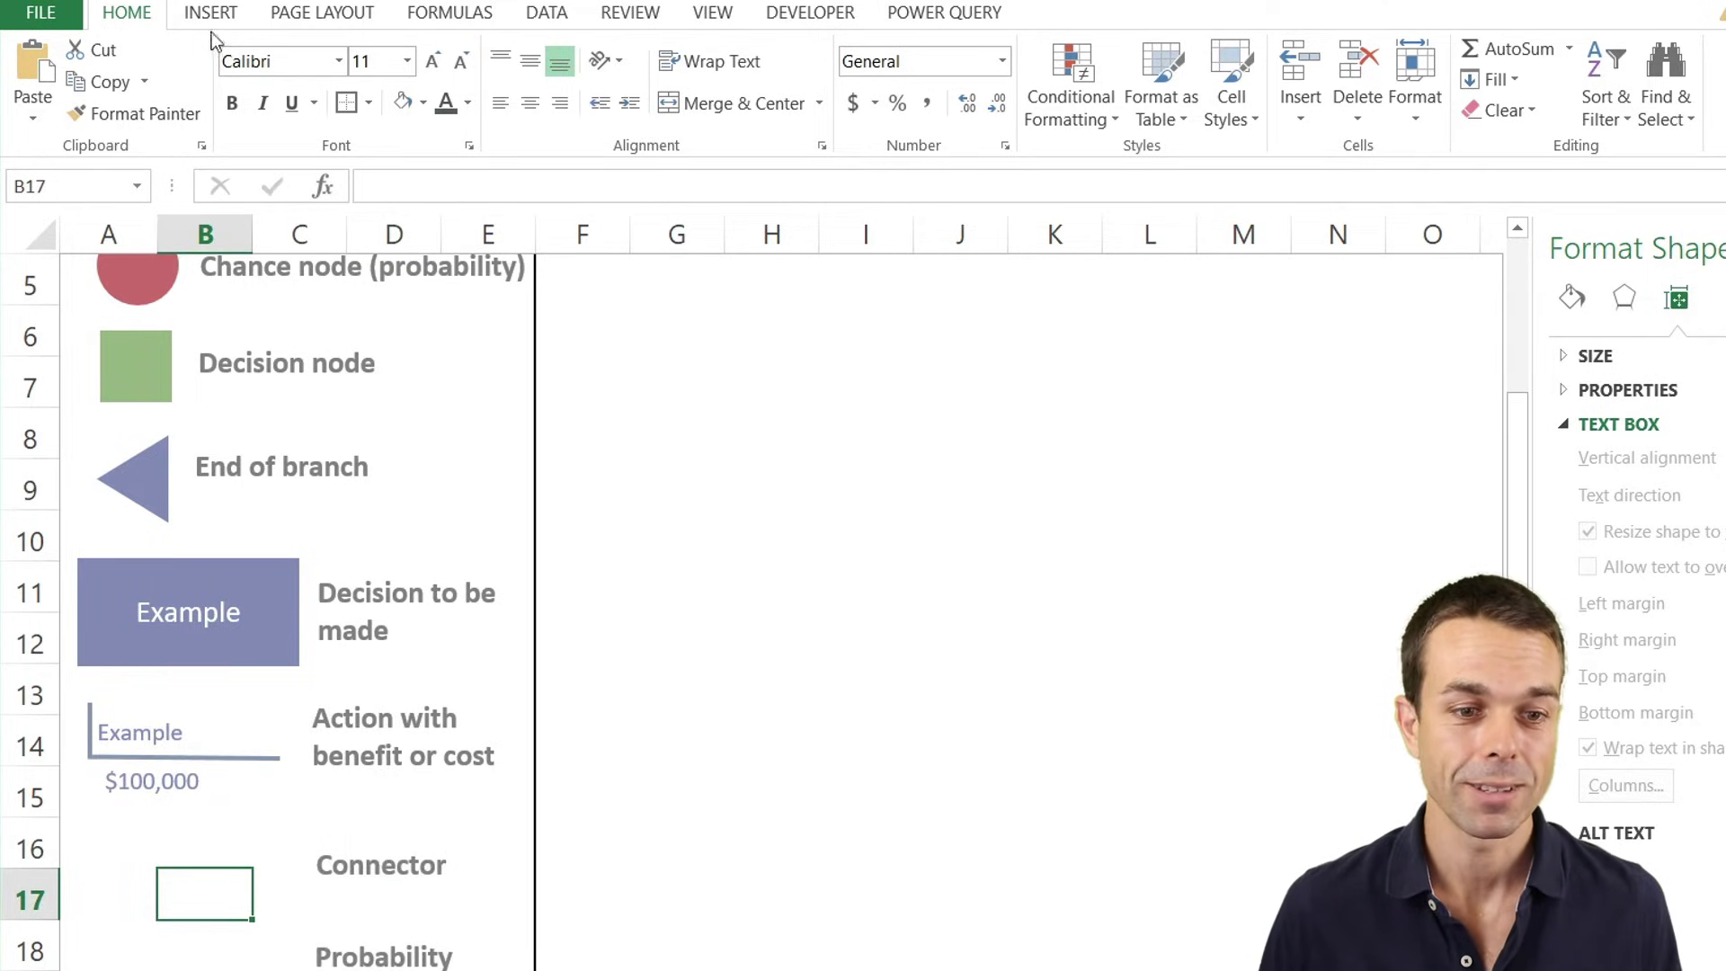
# Duplicate the $100,000 label beside Probability, change it to 100%, and narrow the box.
pyautogui.click(143, 781)
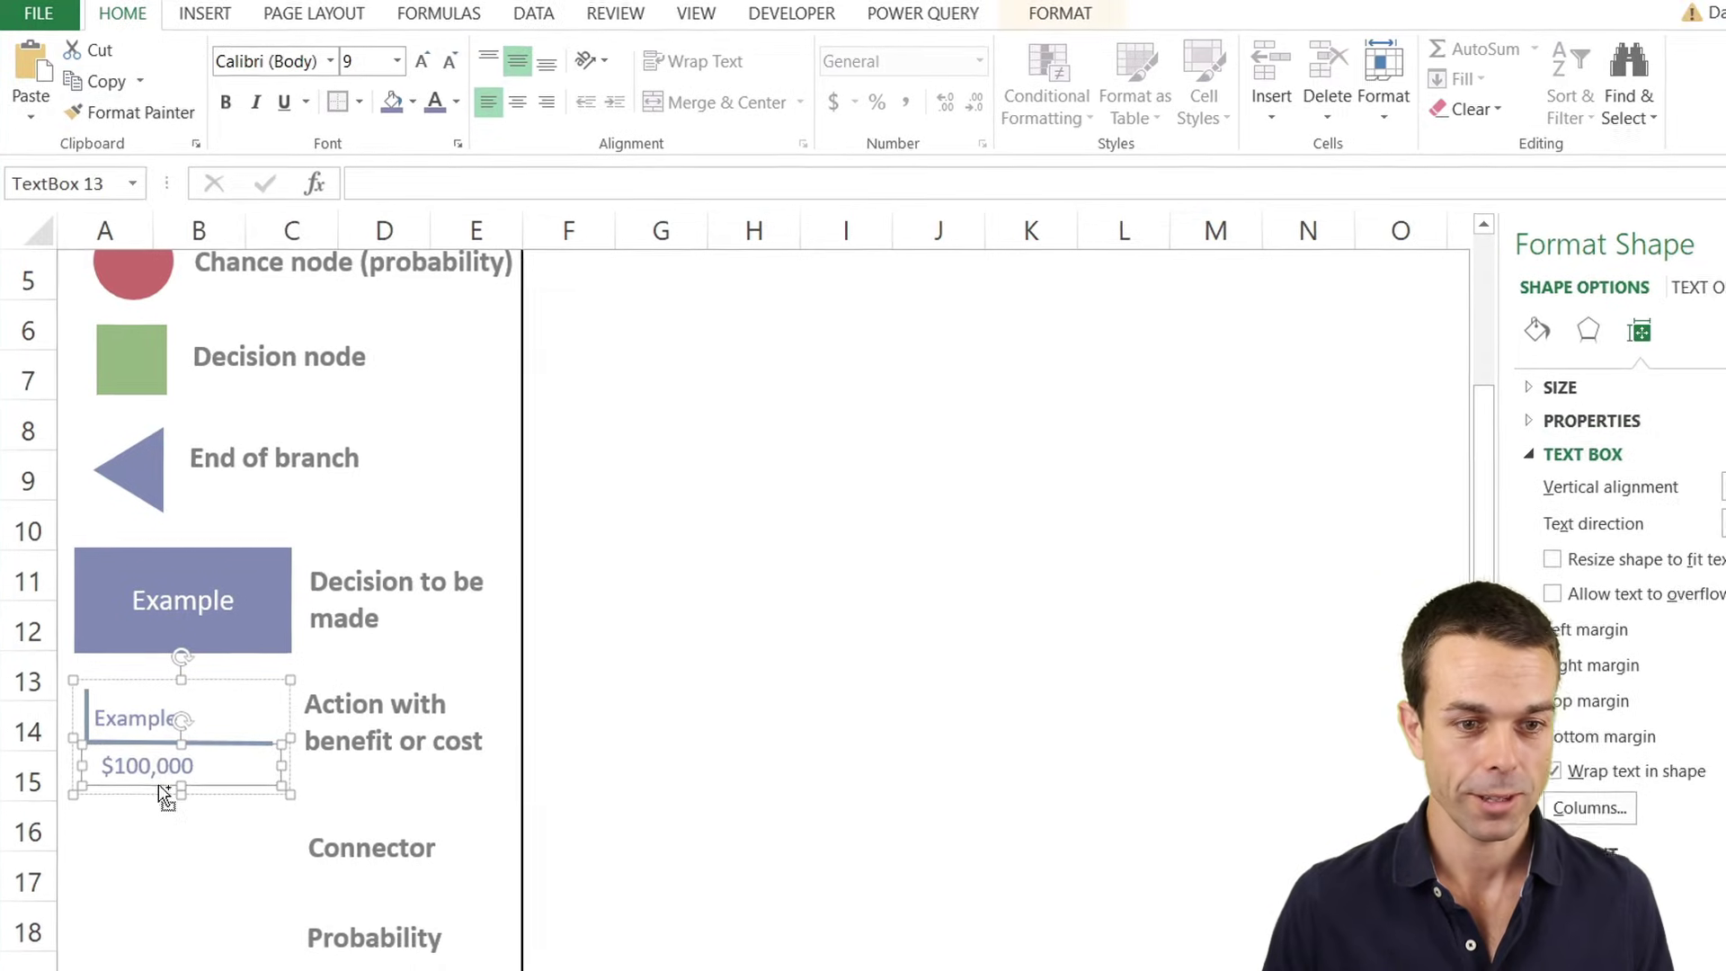
pyautogui.hotkey('ctrl', 'v')
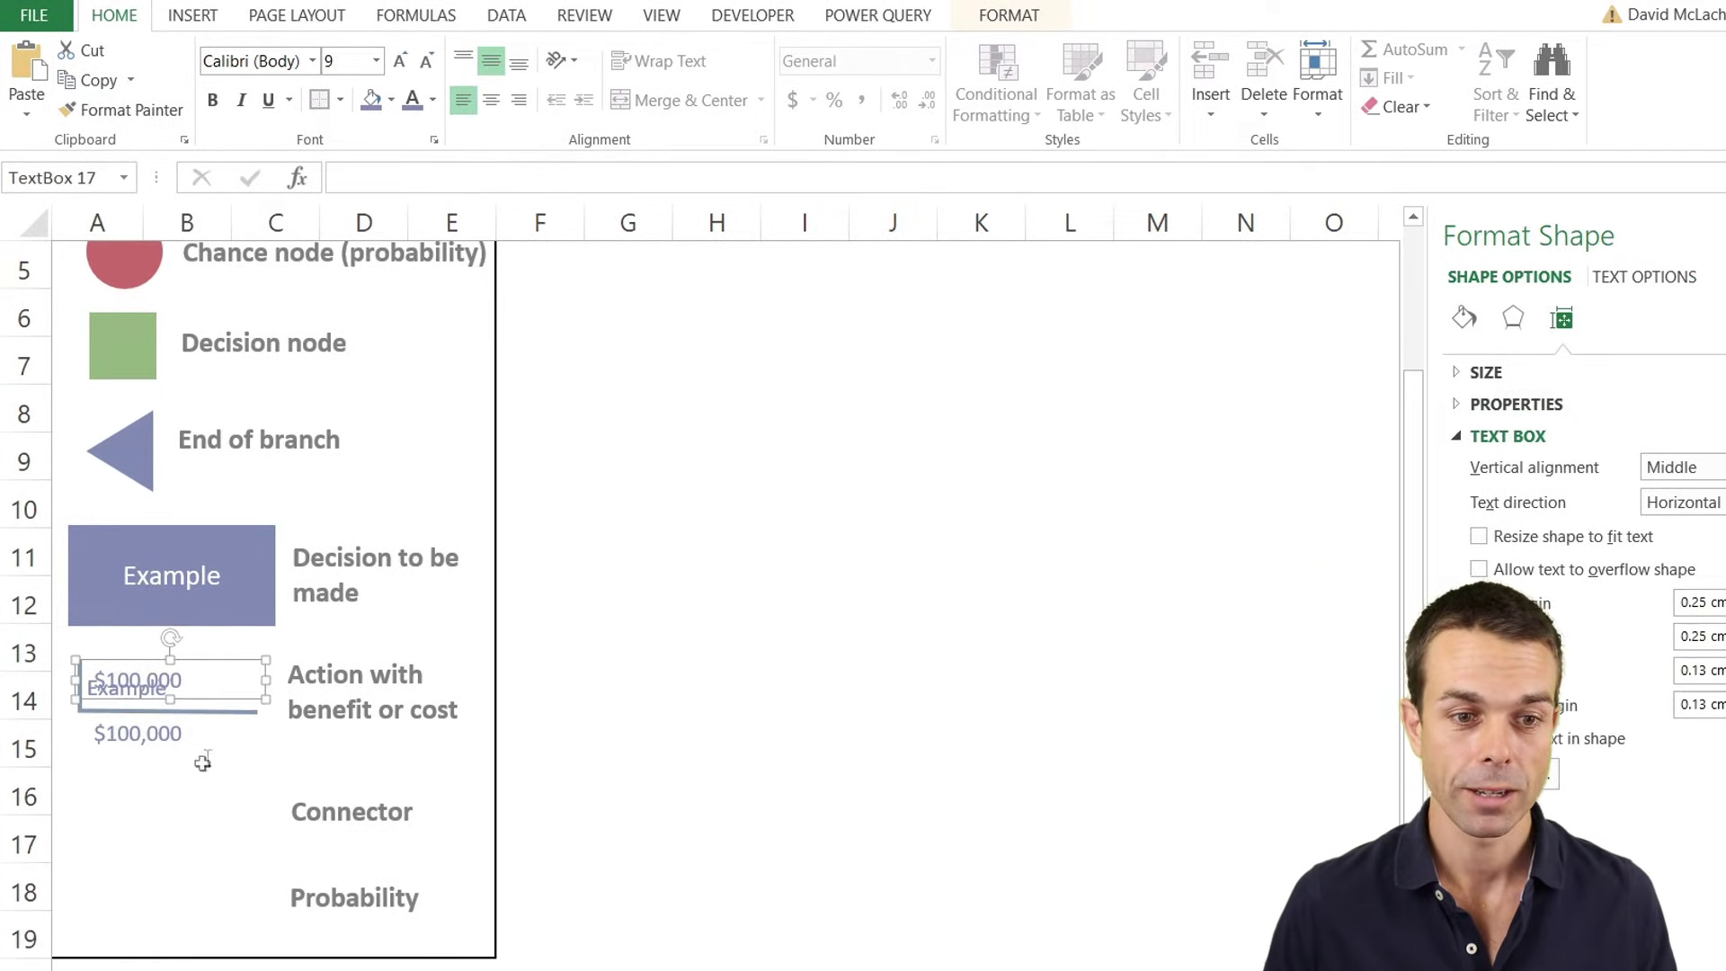
pyautogui.moveTo(201, 764); pyautogui.dragTo(214, 916)
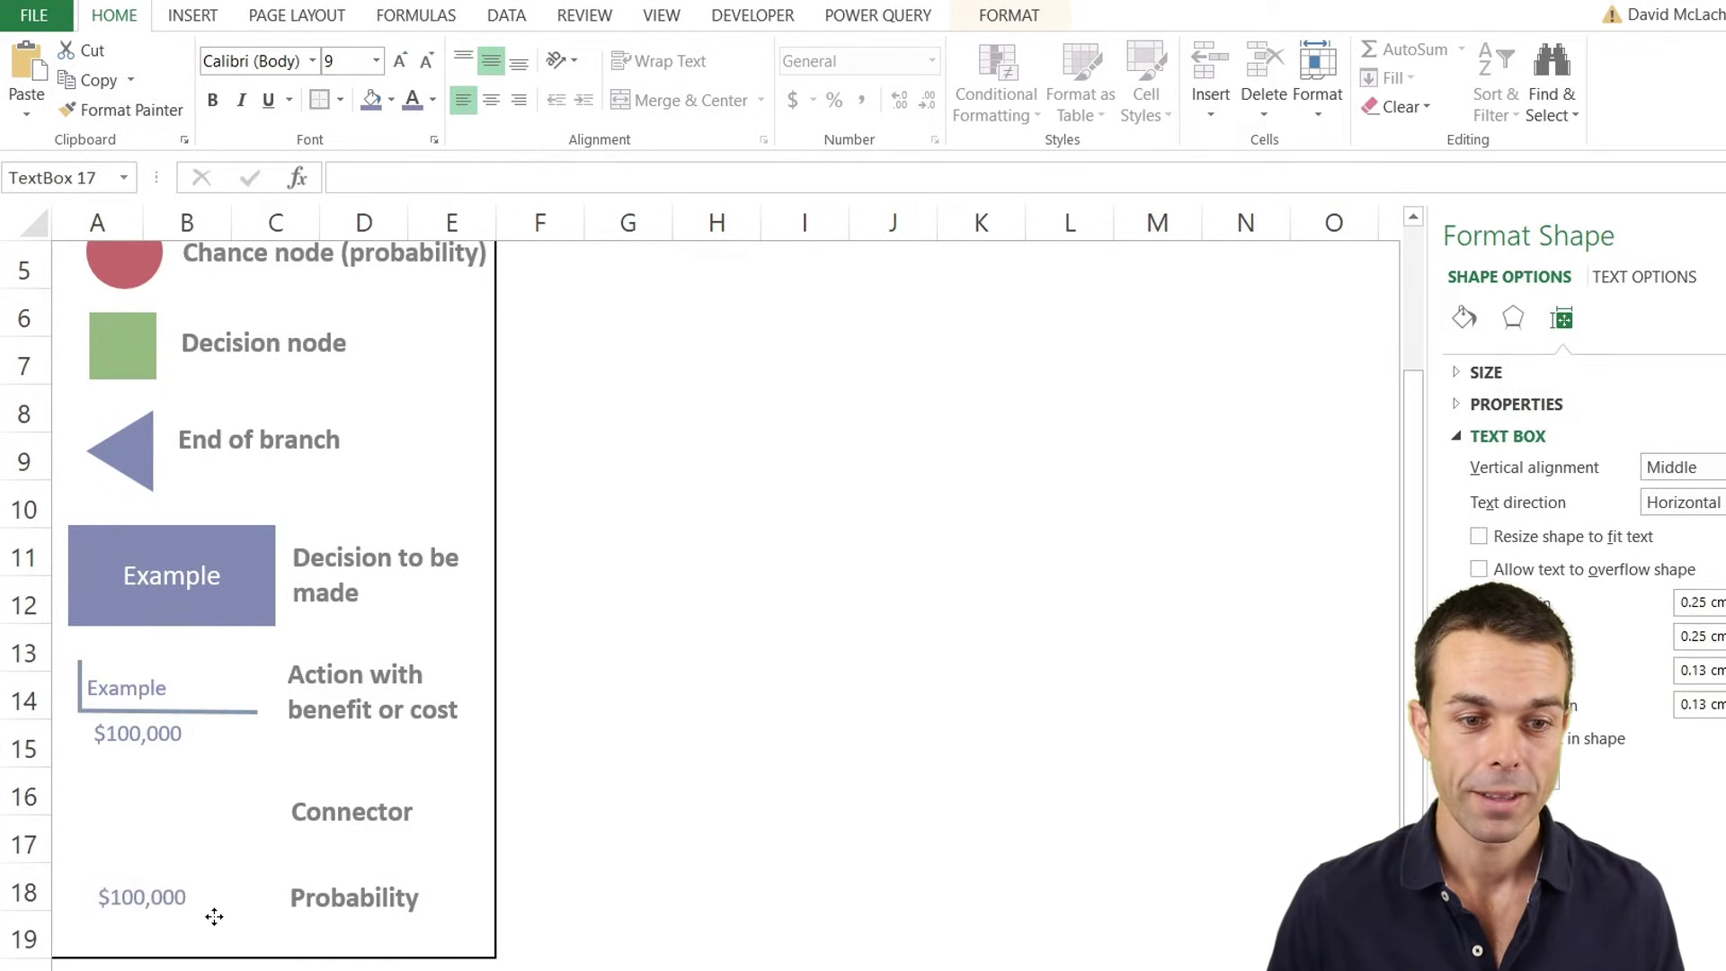
pyautogui.click(135, 897)
pyautogui.doubleClick(140, 899)
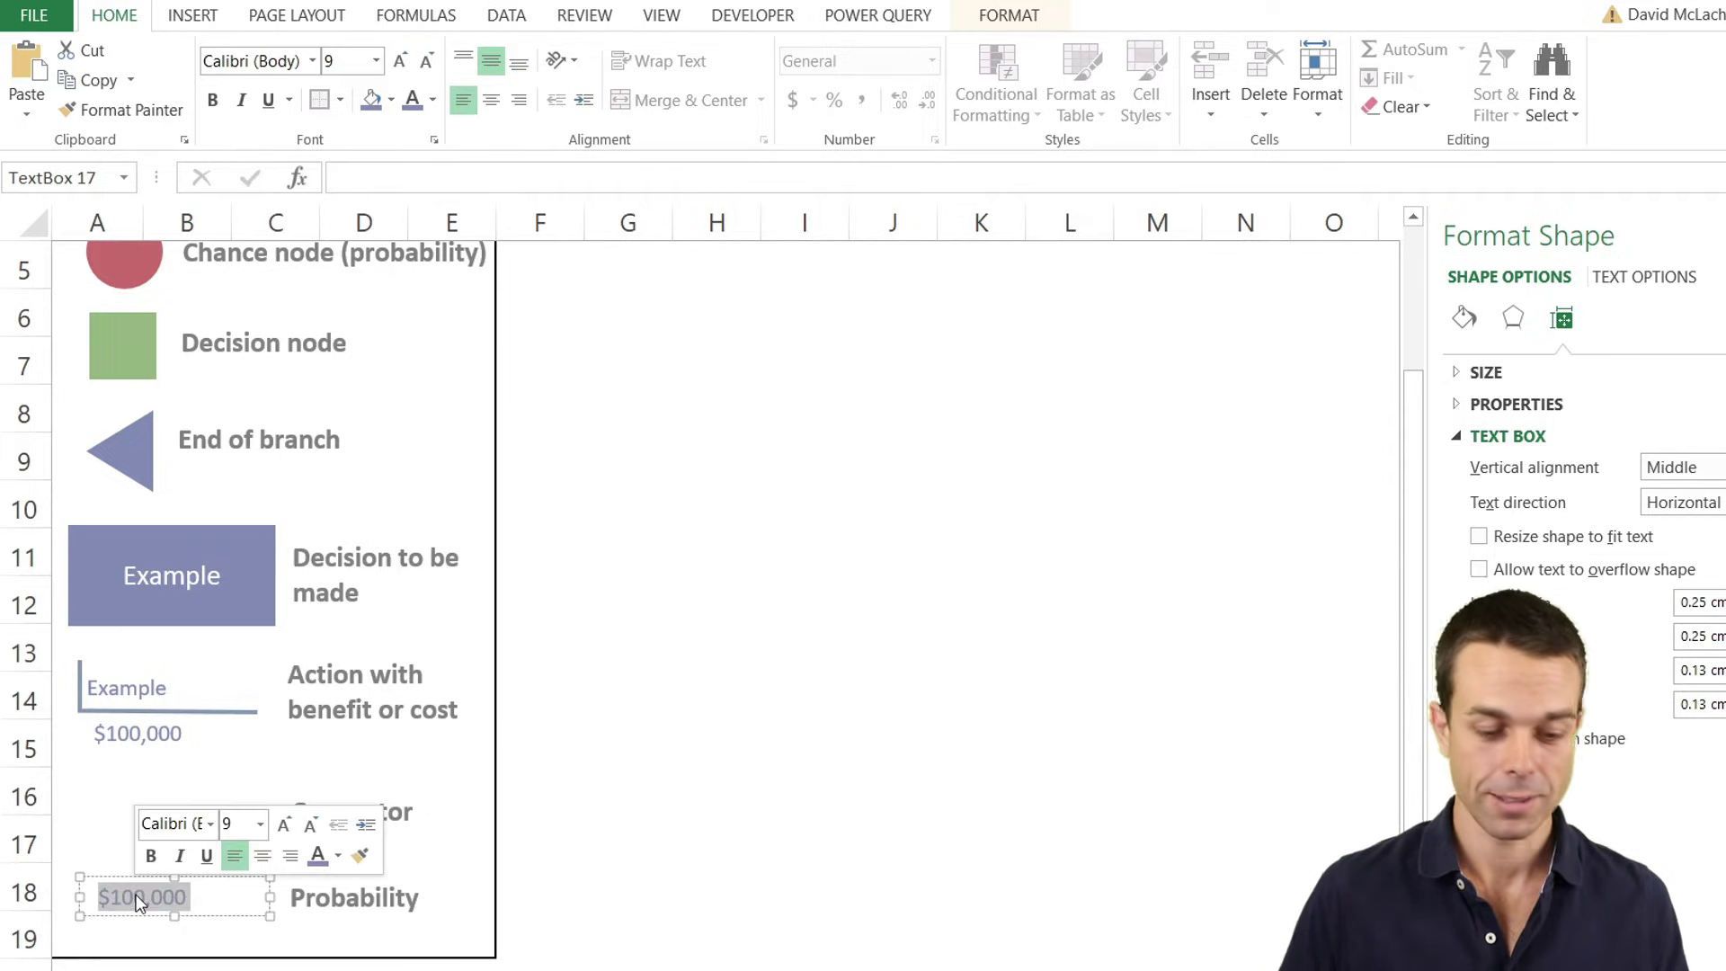
pyautogui.write('100')
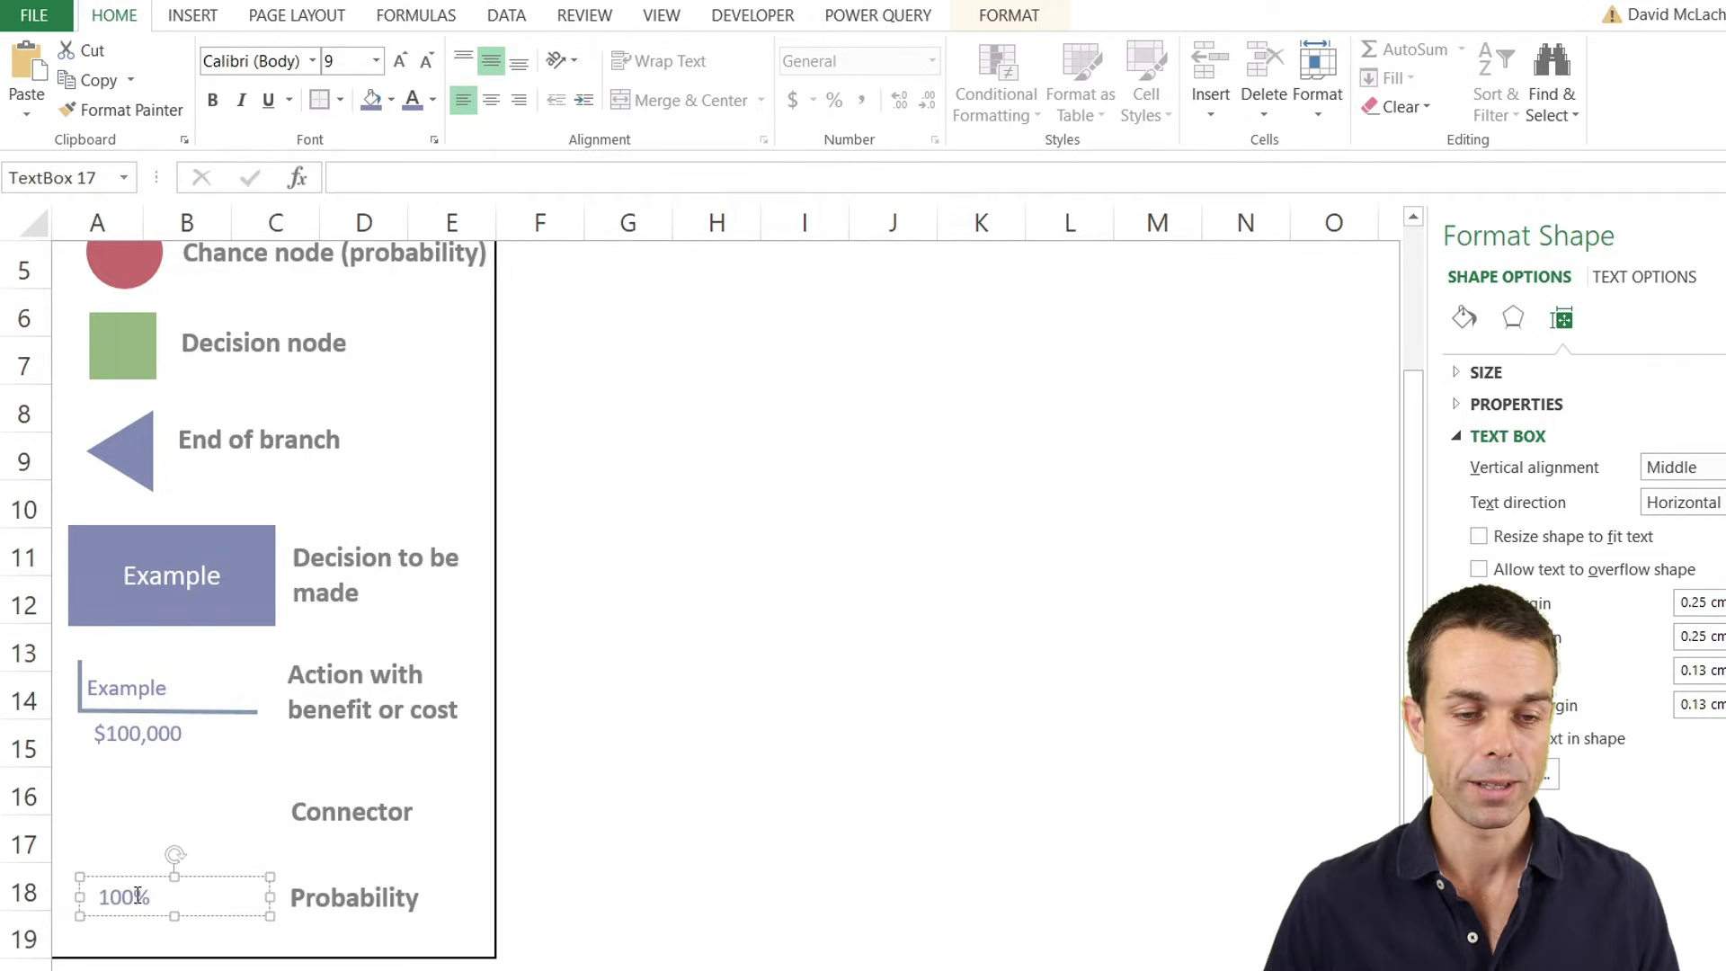
pyautogui.moveTo(270, 897); pyautogui.dragTo(182, 880)
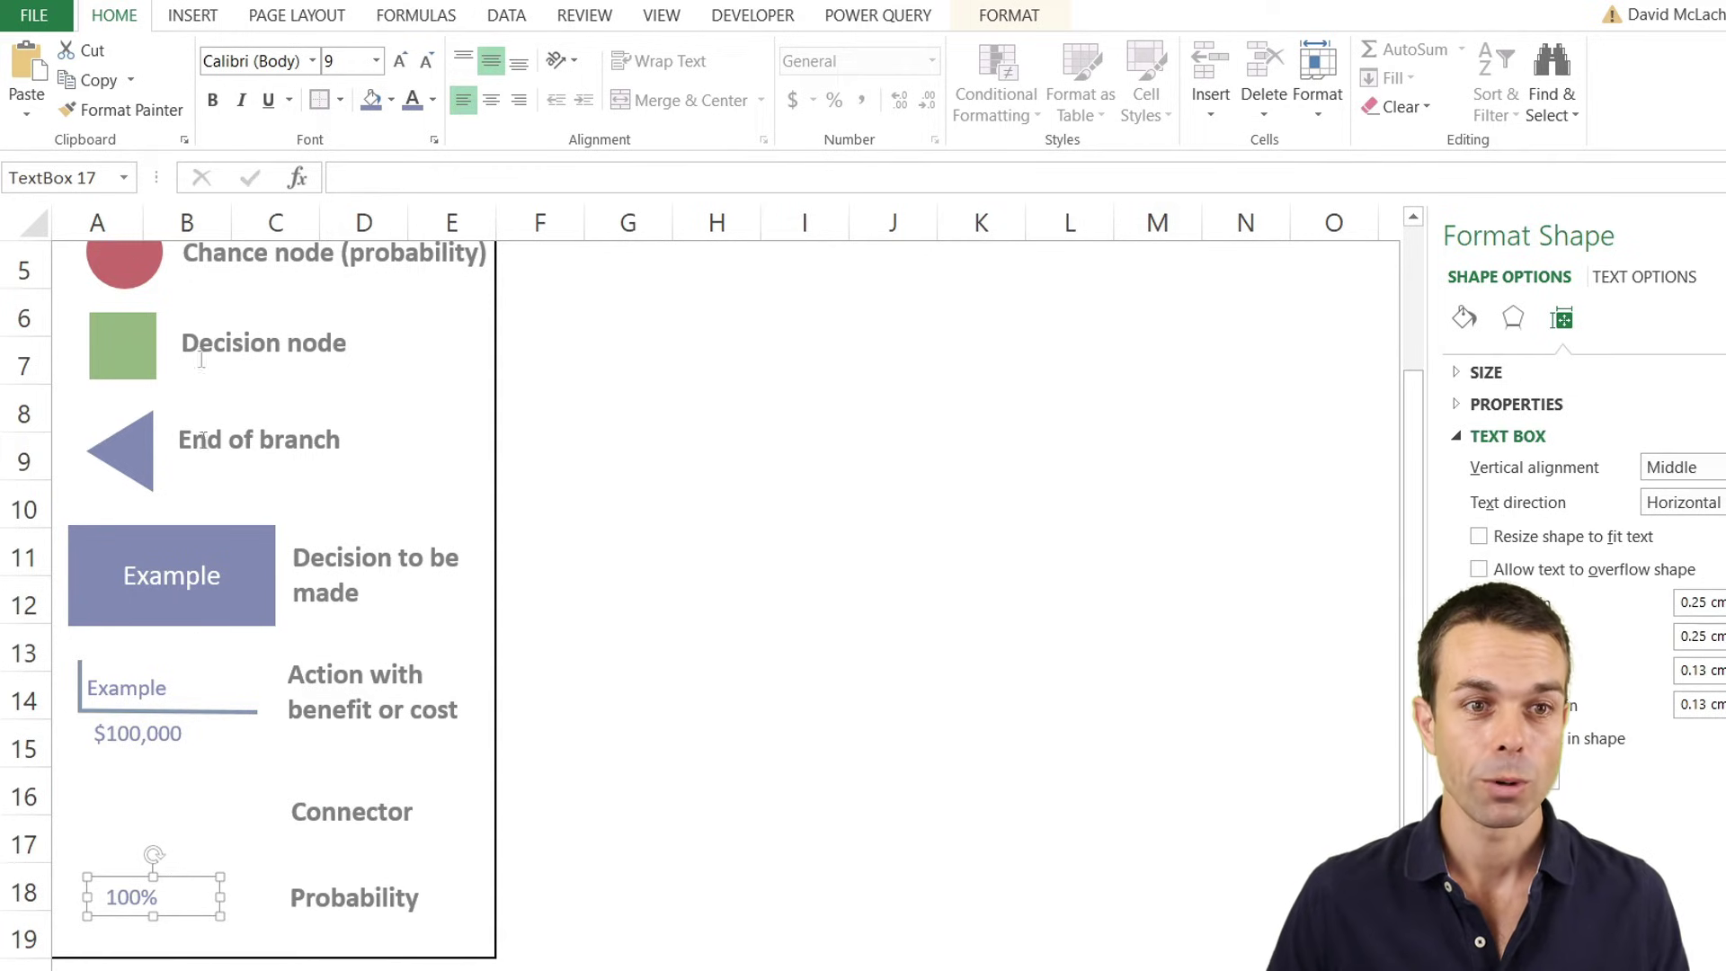
# Draw a straight line beside Connector and give it a 1½ pt outline weight.
pyautogui.click(191, 17)
pyautogui.click(419, 49)
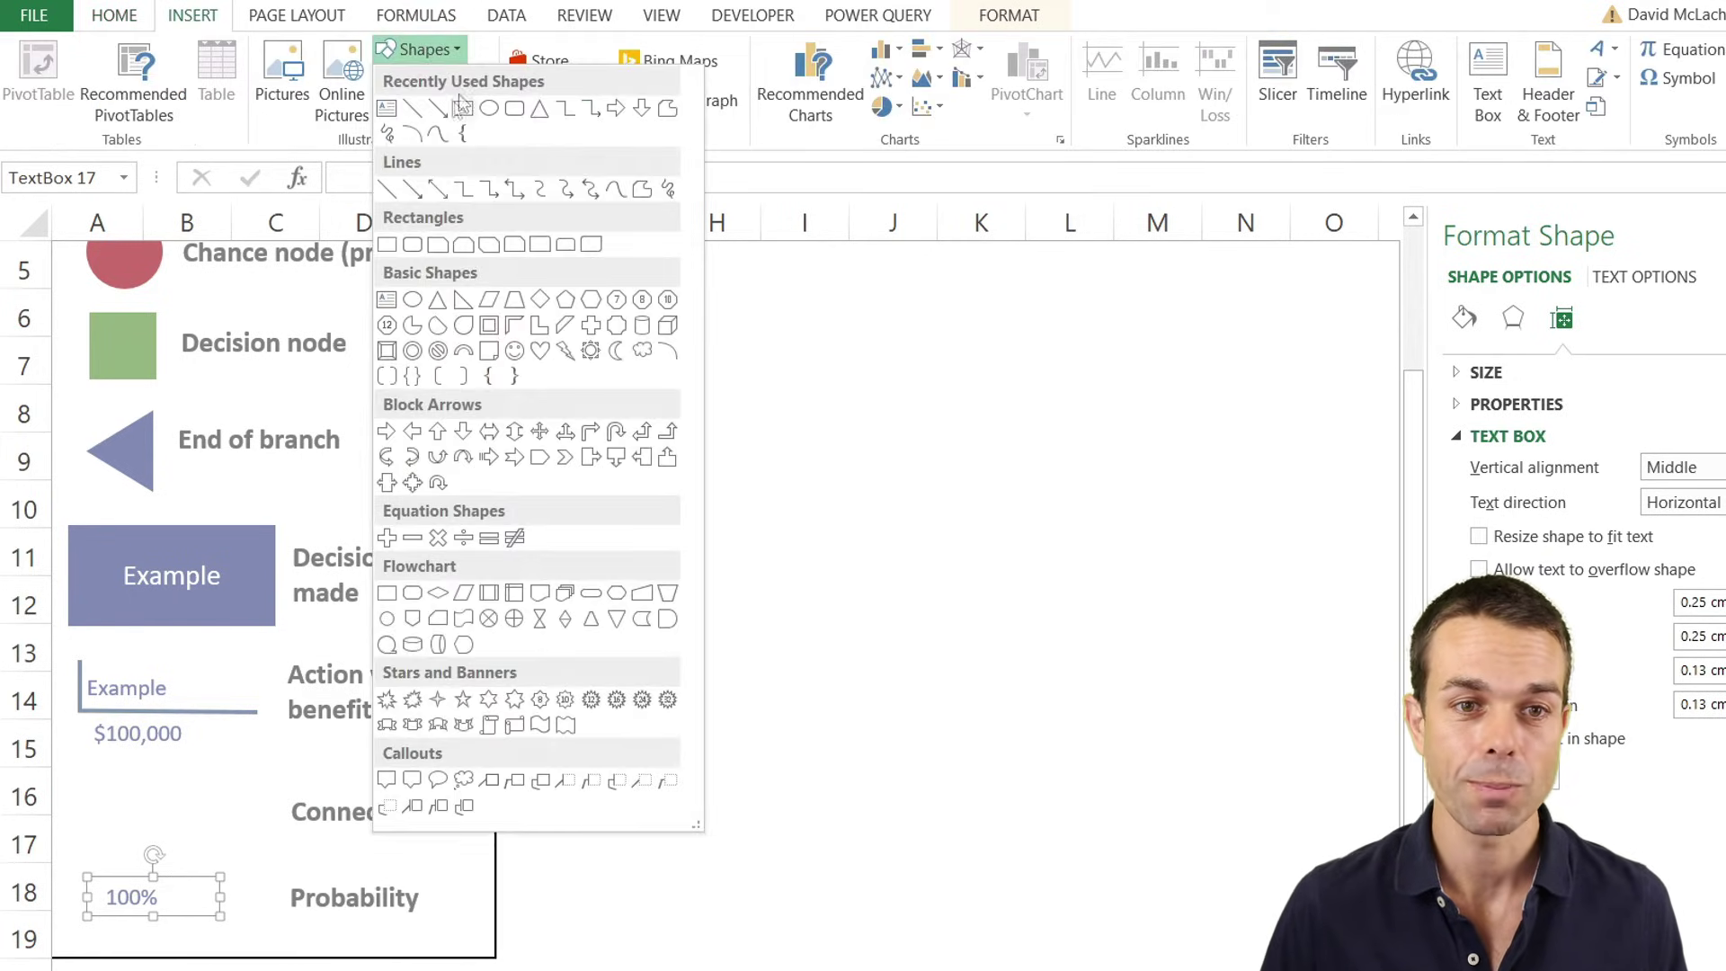
pyautogui.click(415, 112)
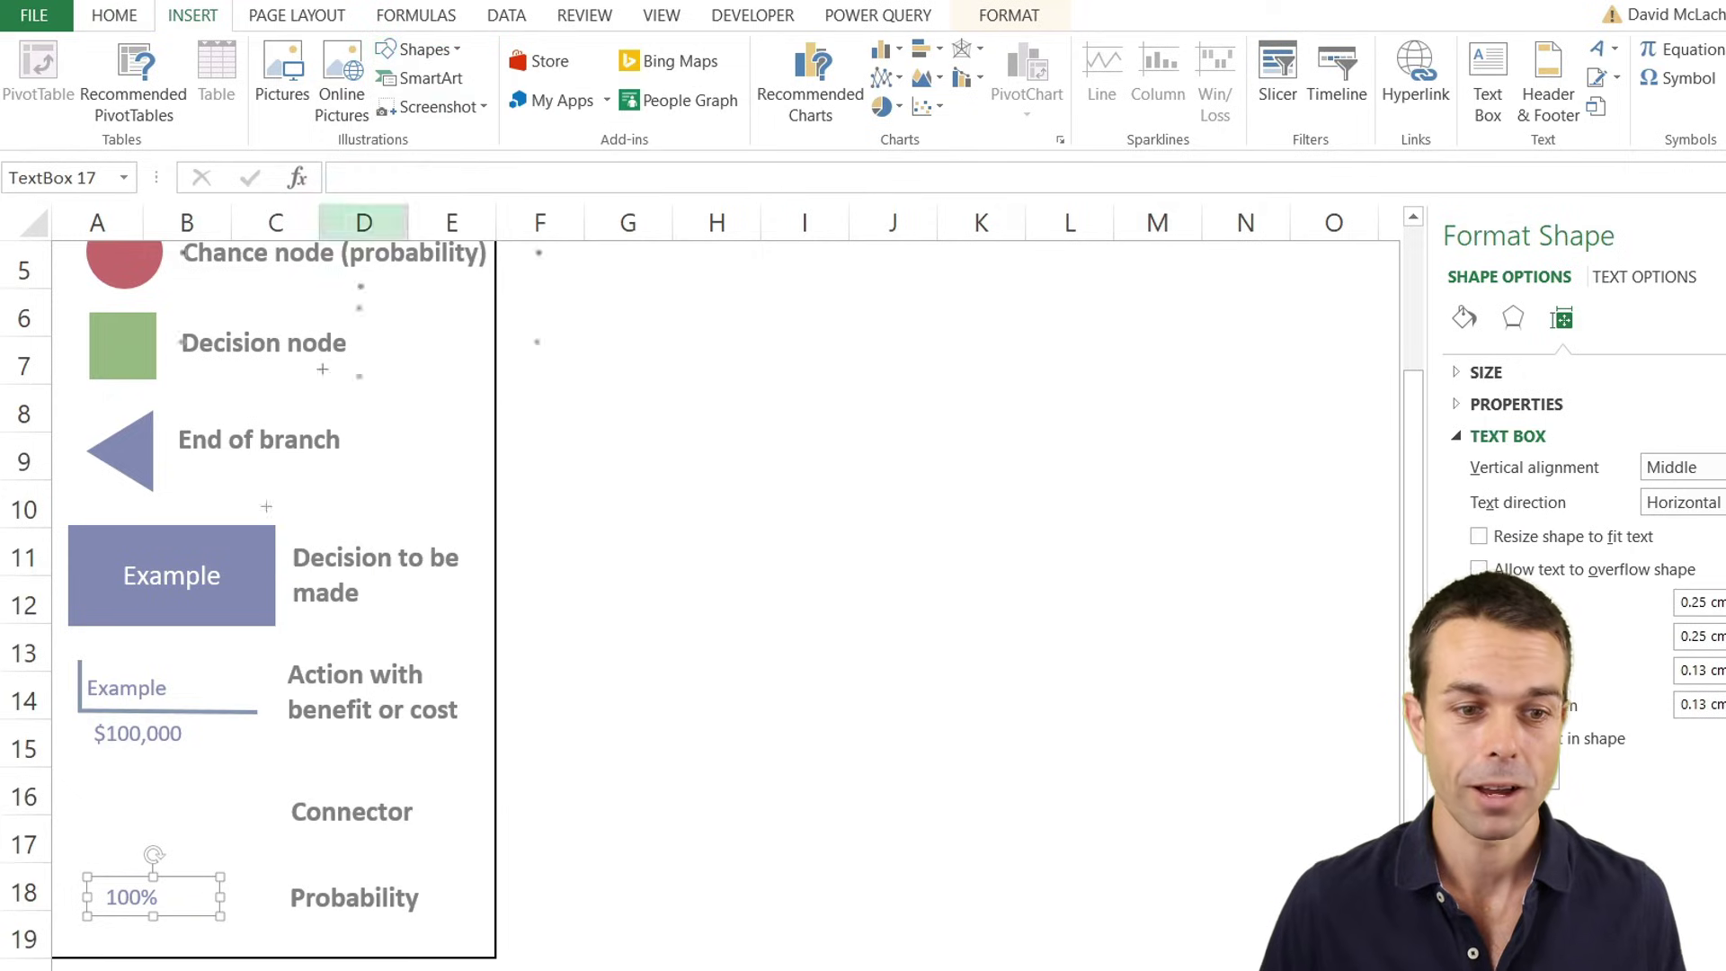
pyautogui.moveTo(90, 837); pyautogui.dragTo(240, 807)
pyautogui.rightClick(212, 820)
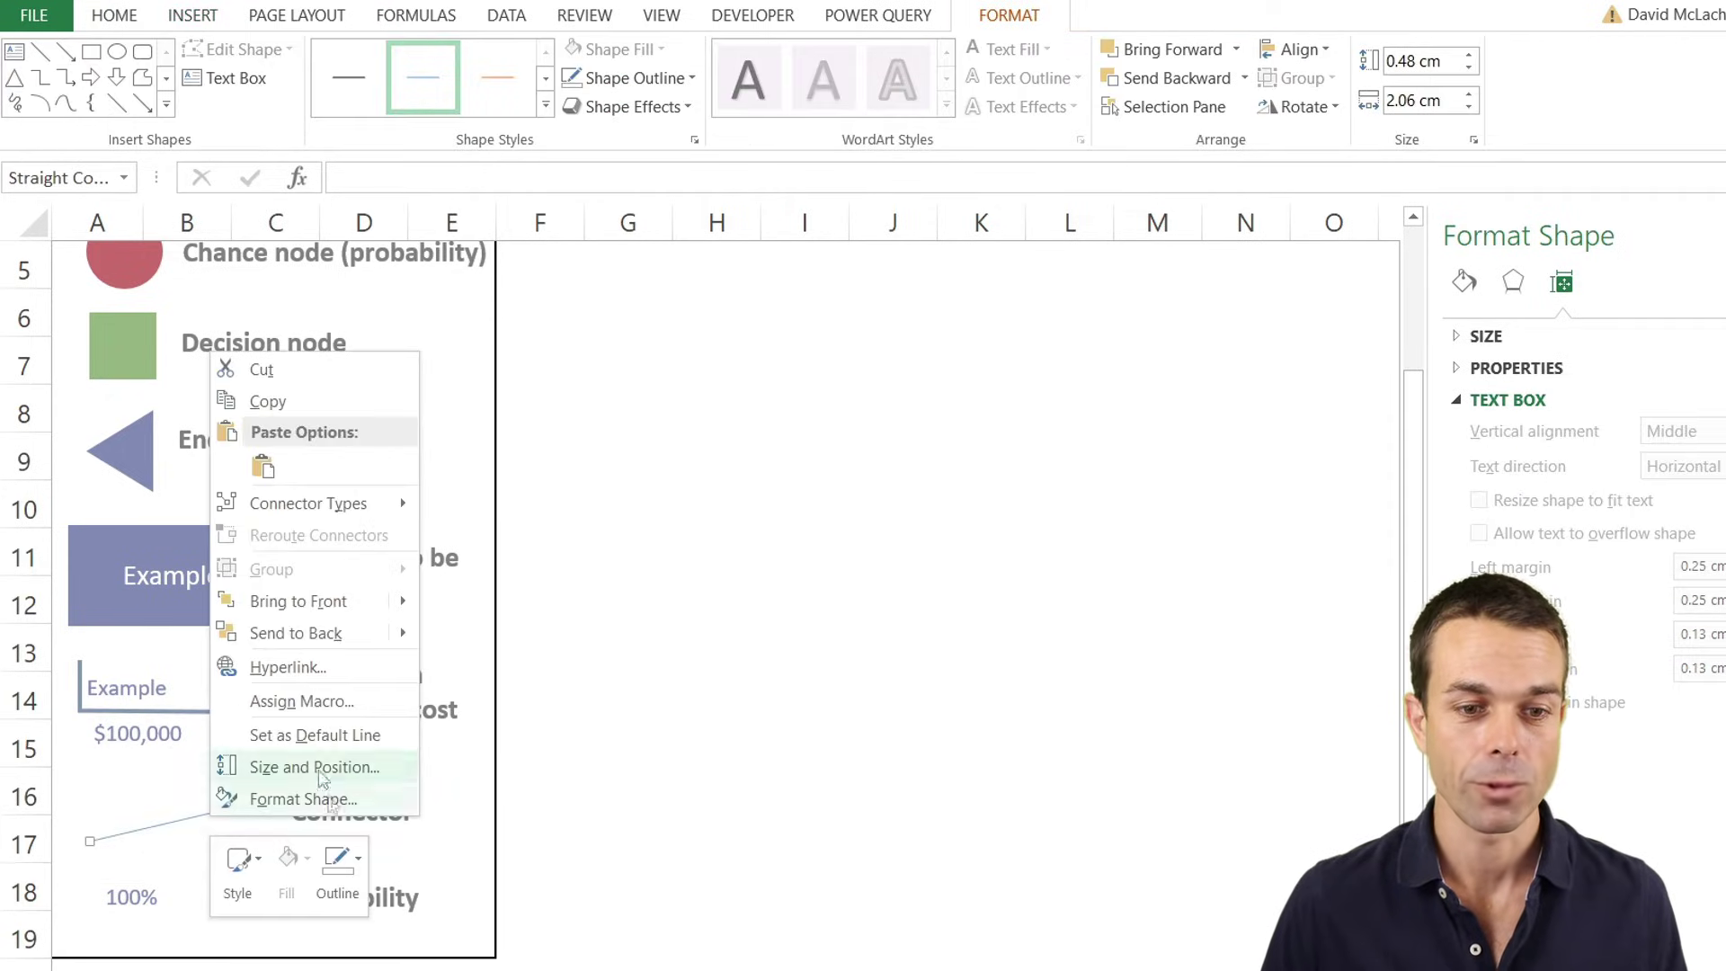
pyautogui.click(337, 865)
pyautogui.moveTo(454, 805)
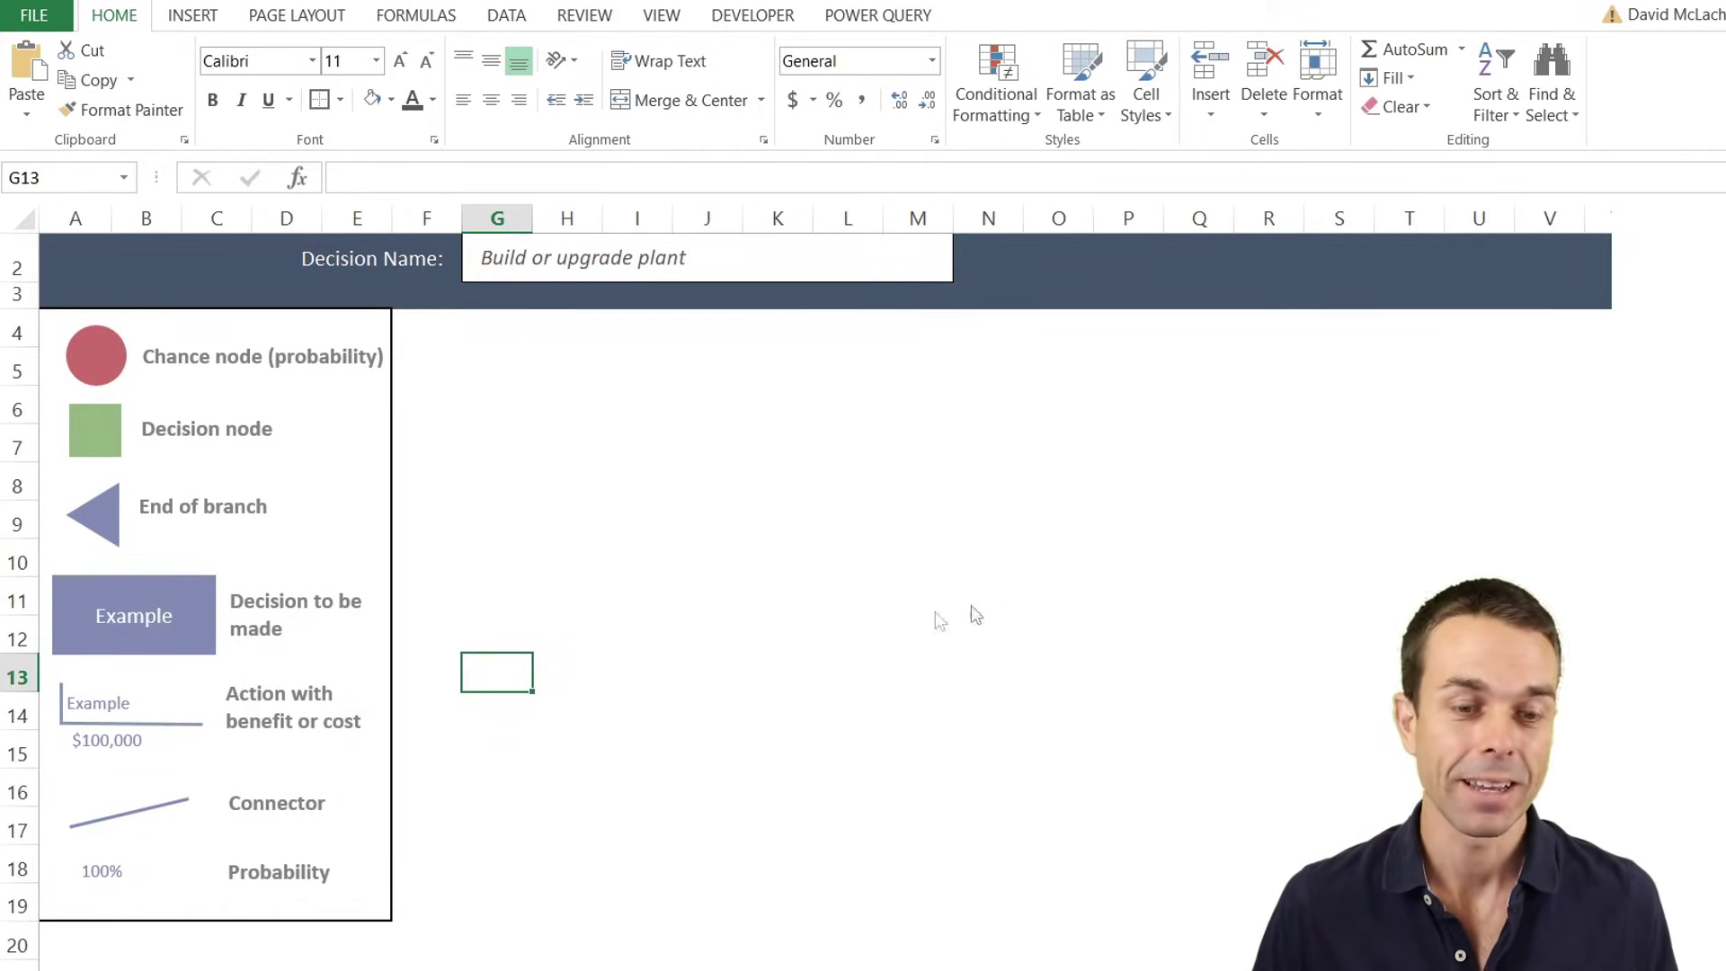
pyautogui.click(499, 967)
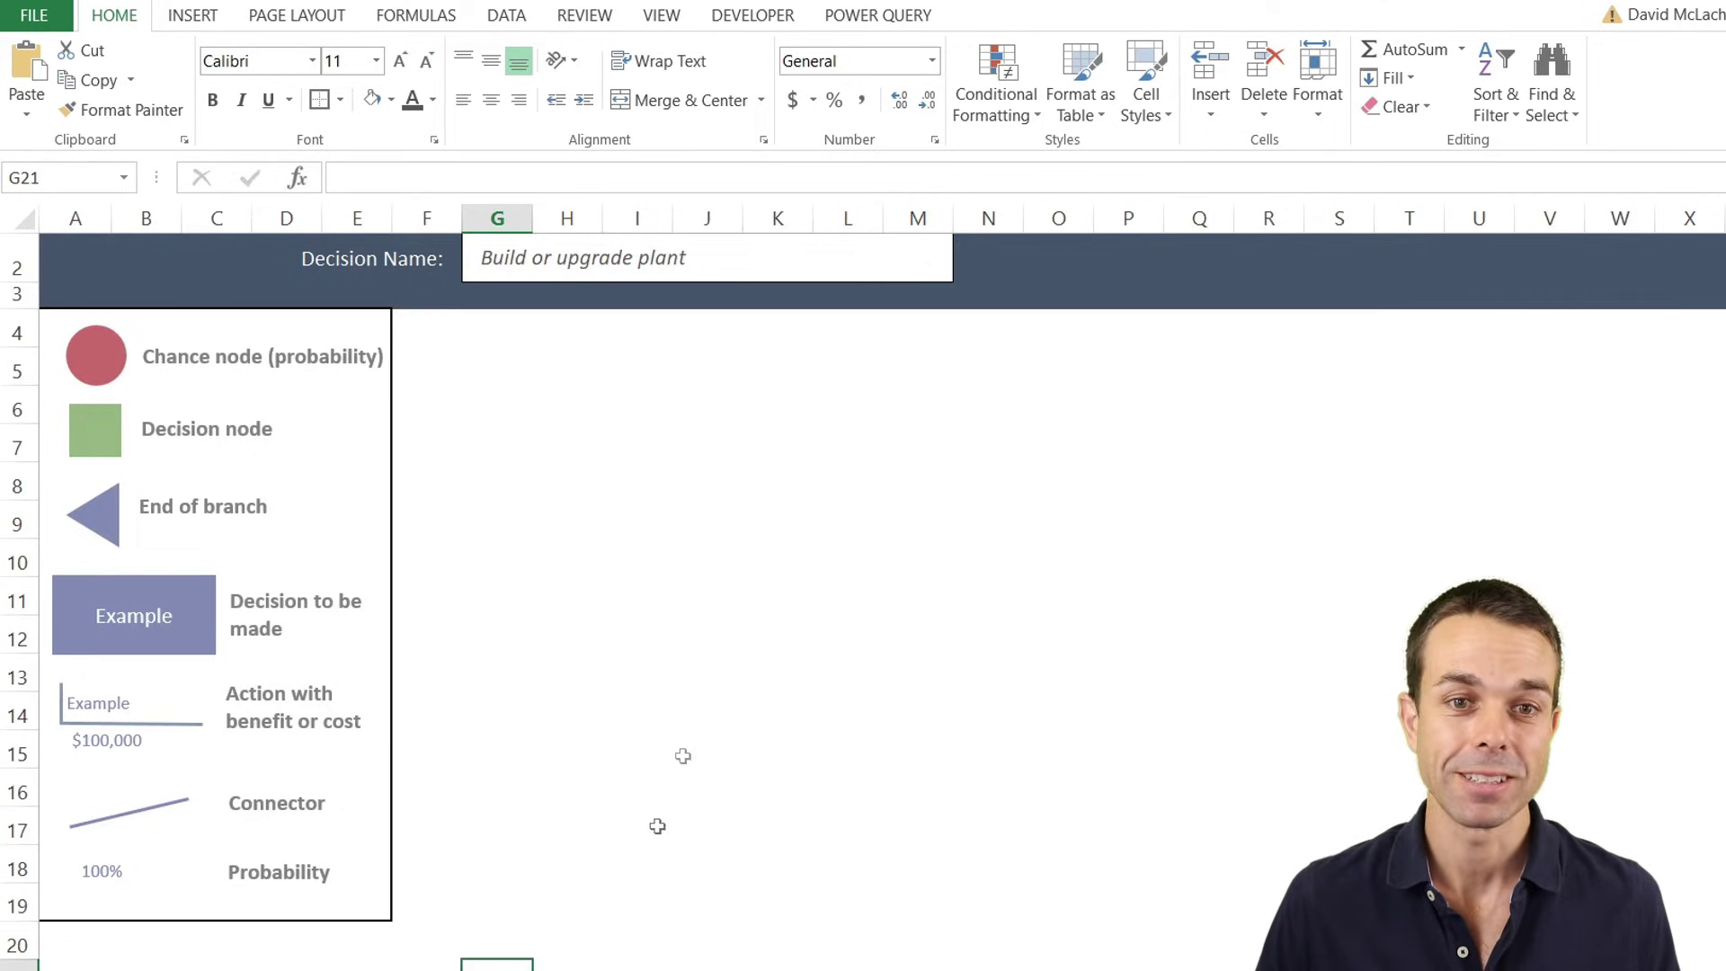
# Copy the blue Example decision box to near G11 and relabel it 'Buy or Upgrade?'.
pyautogui.scroll(1, 683, 719)
pyautogui.scroll(-1, 684, 700)
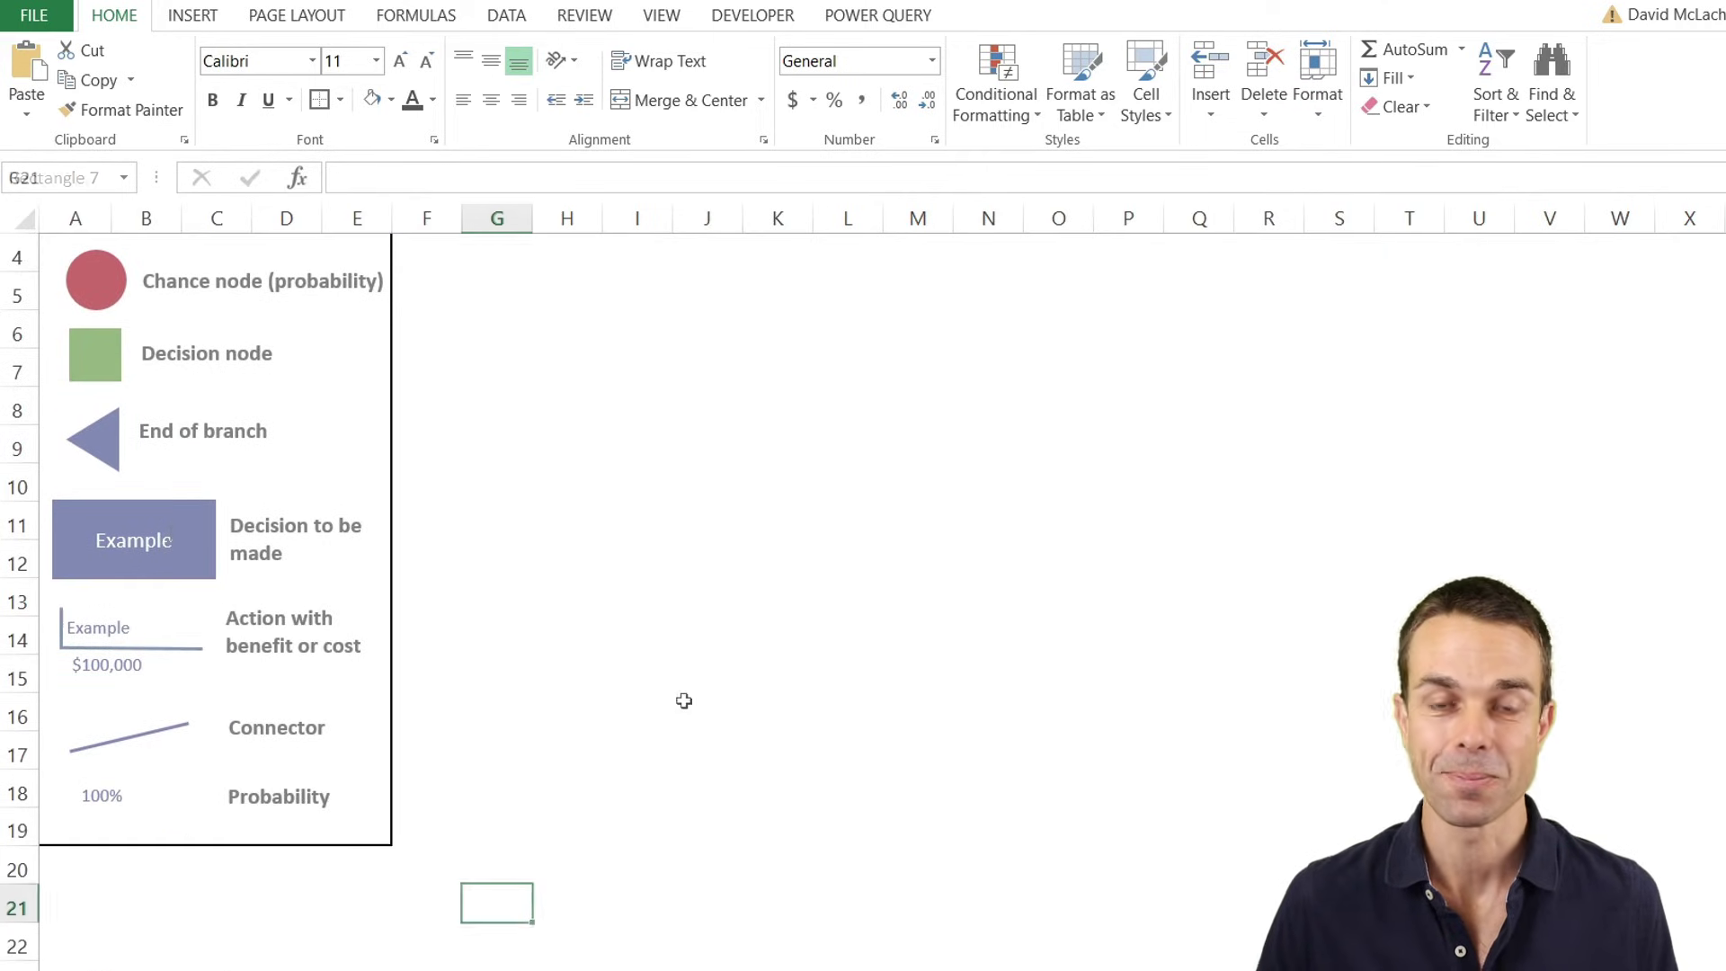
pyautogui.click(197, 505)
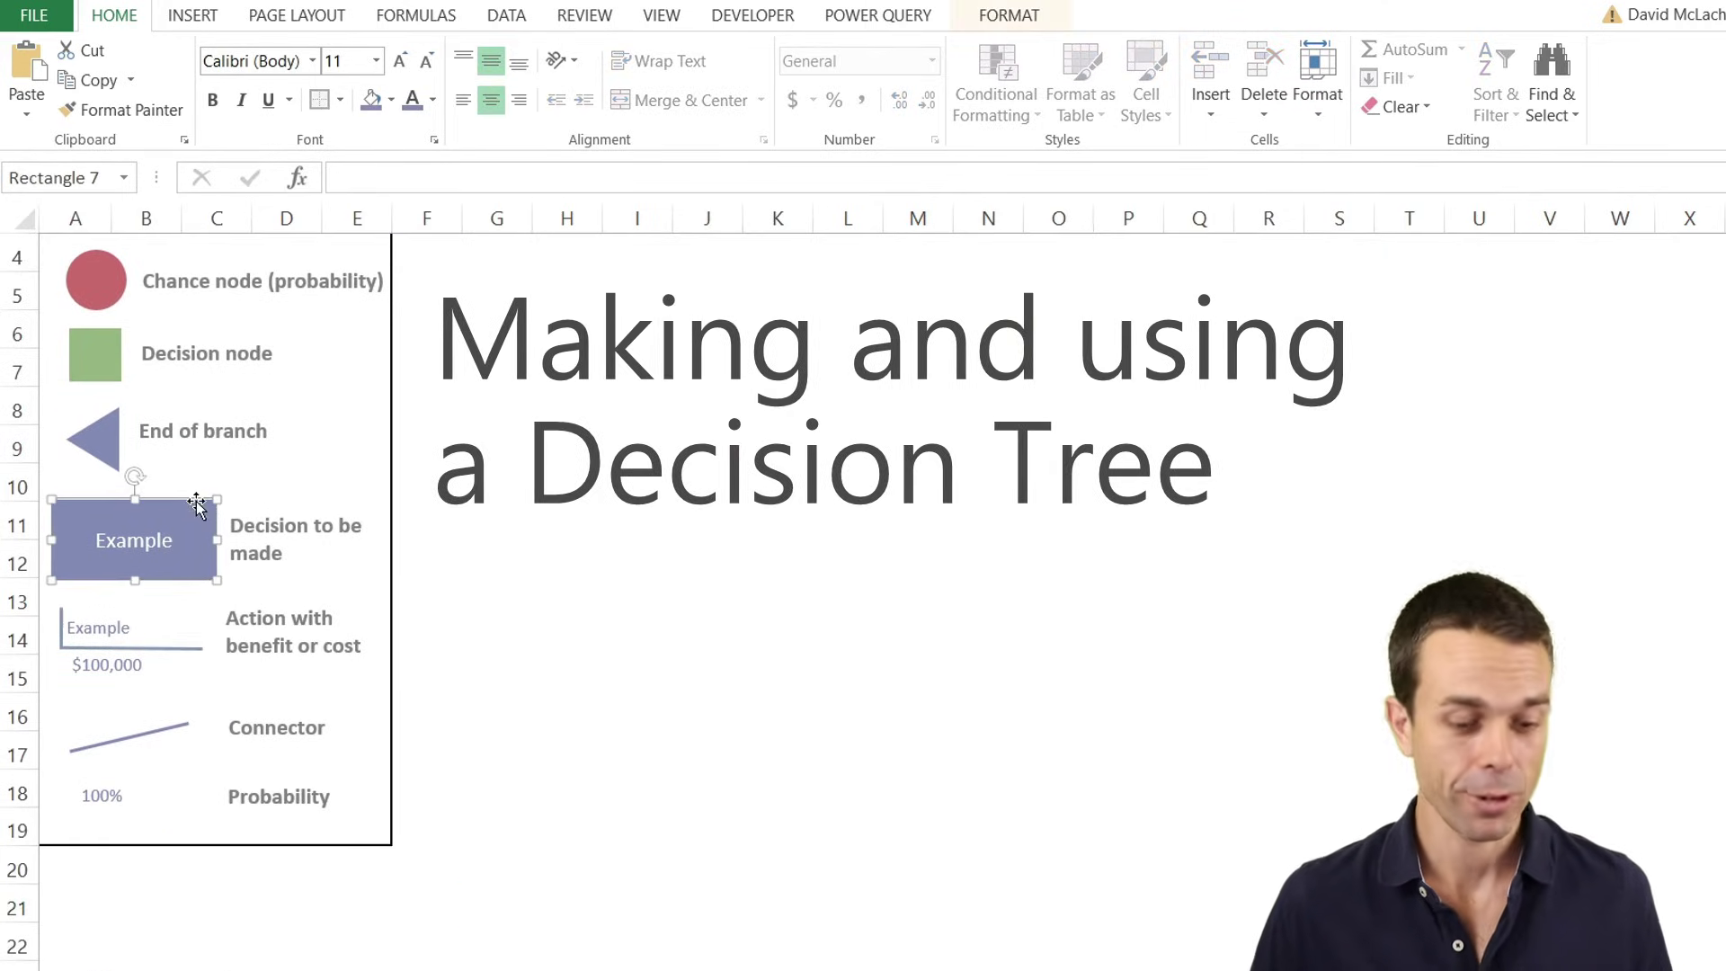
pyautogui.moveTo(201, 508); pyautogui.dragTo(601, 497)
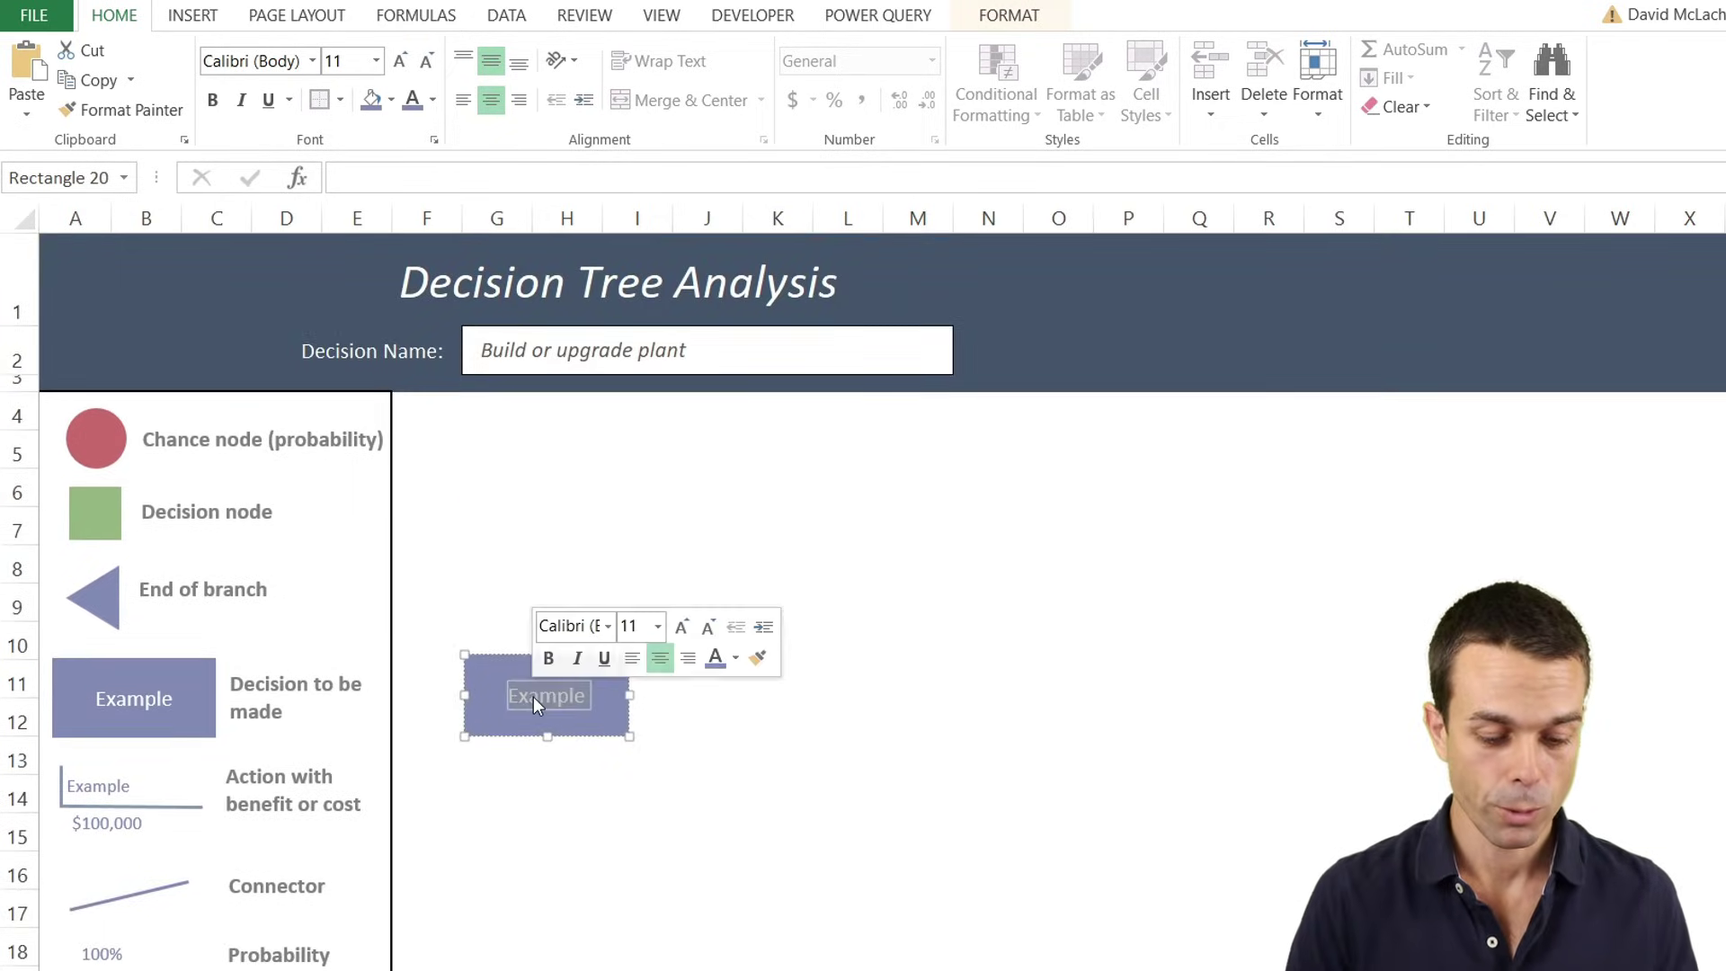
pyautogui.write('Buy or Upgrade?')
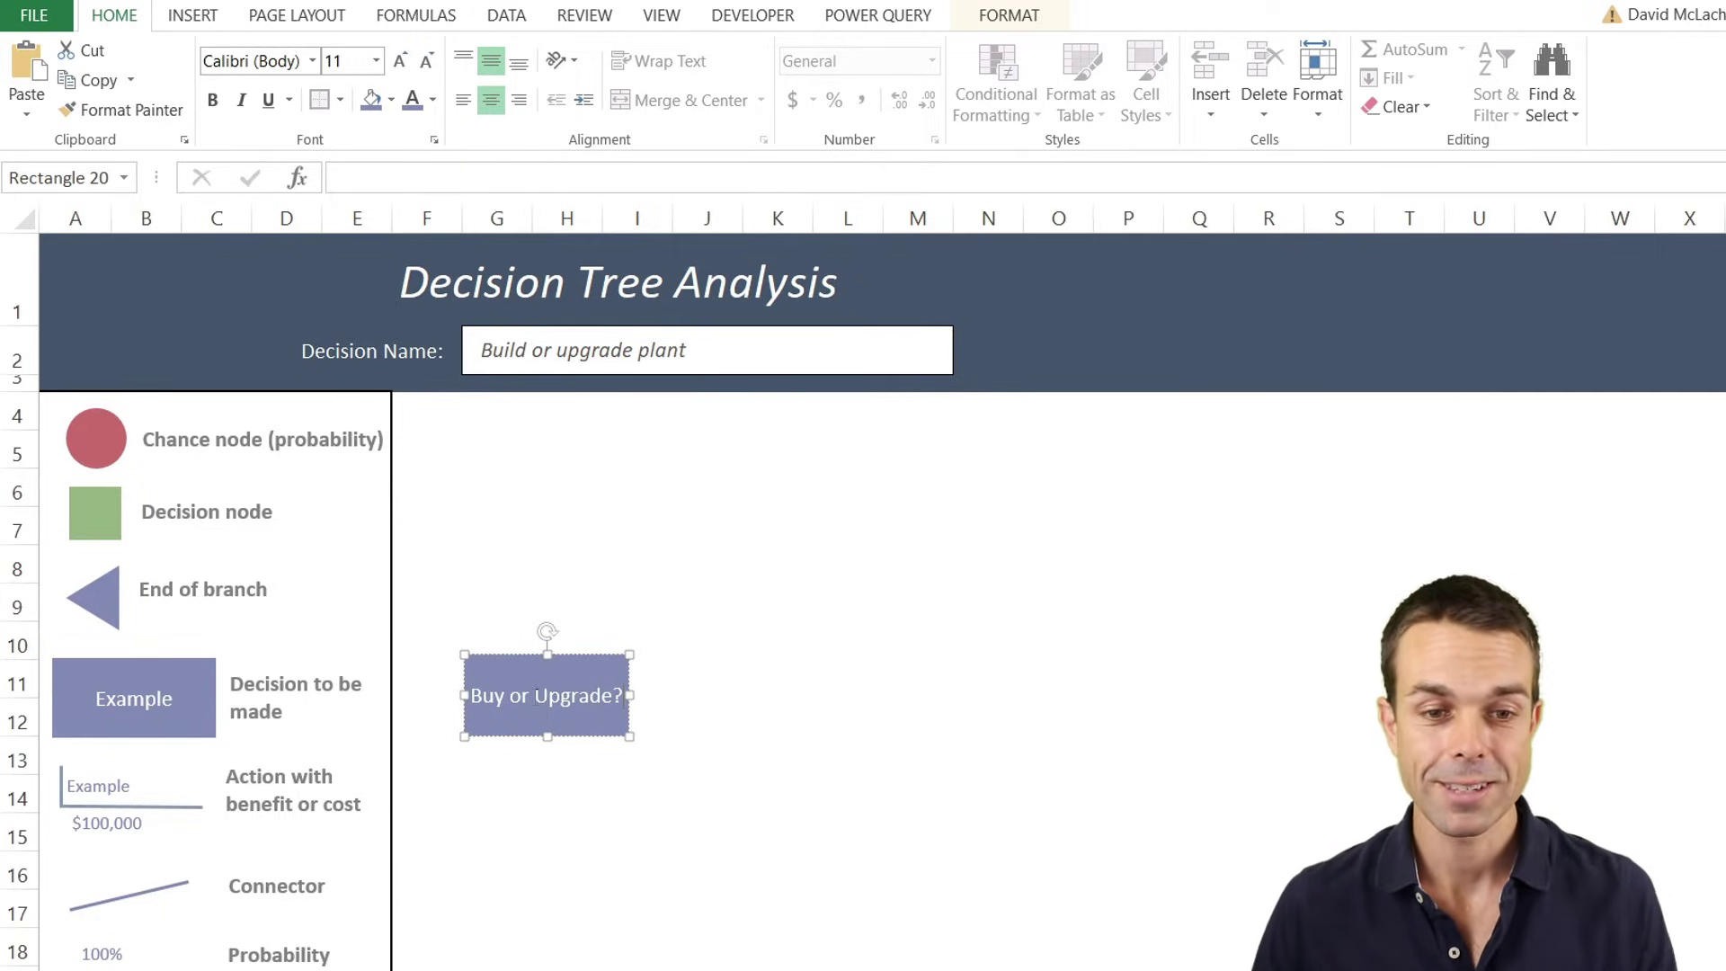
pyautogui.click(710, 688)
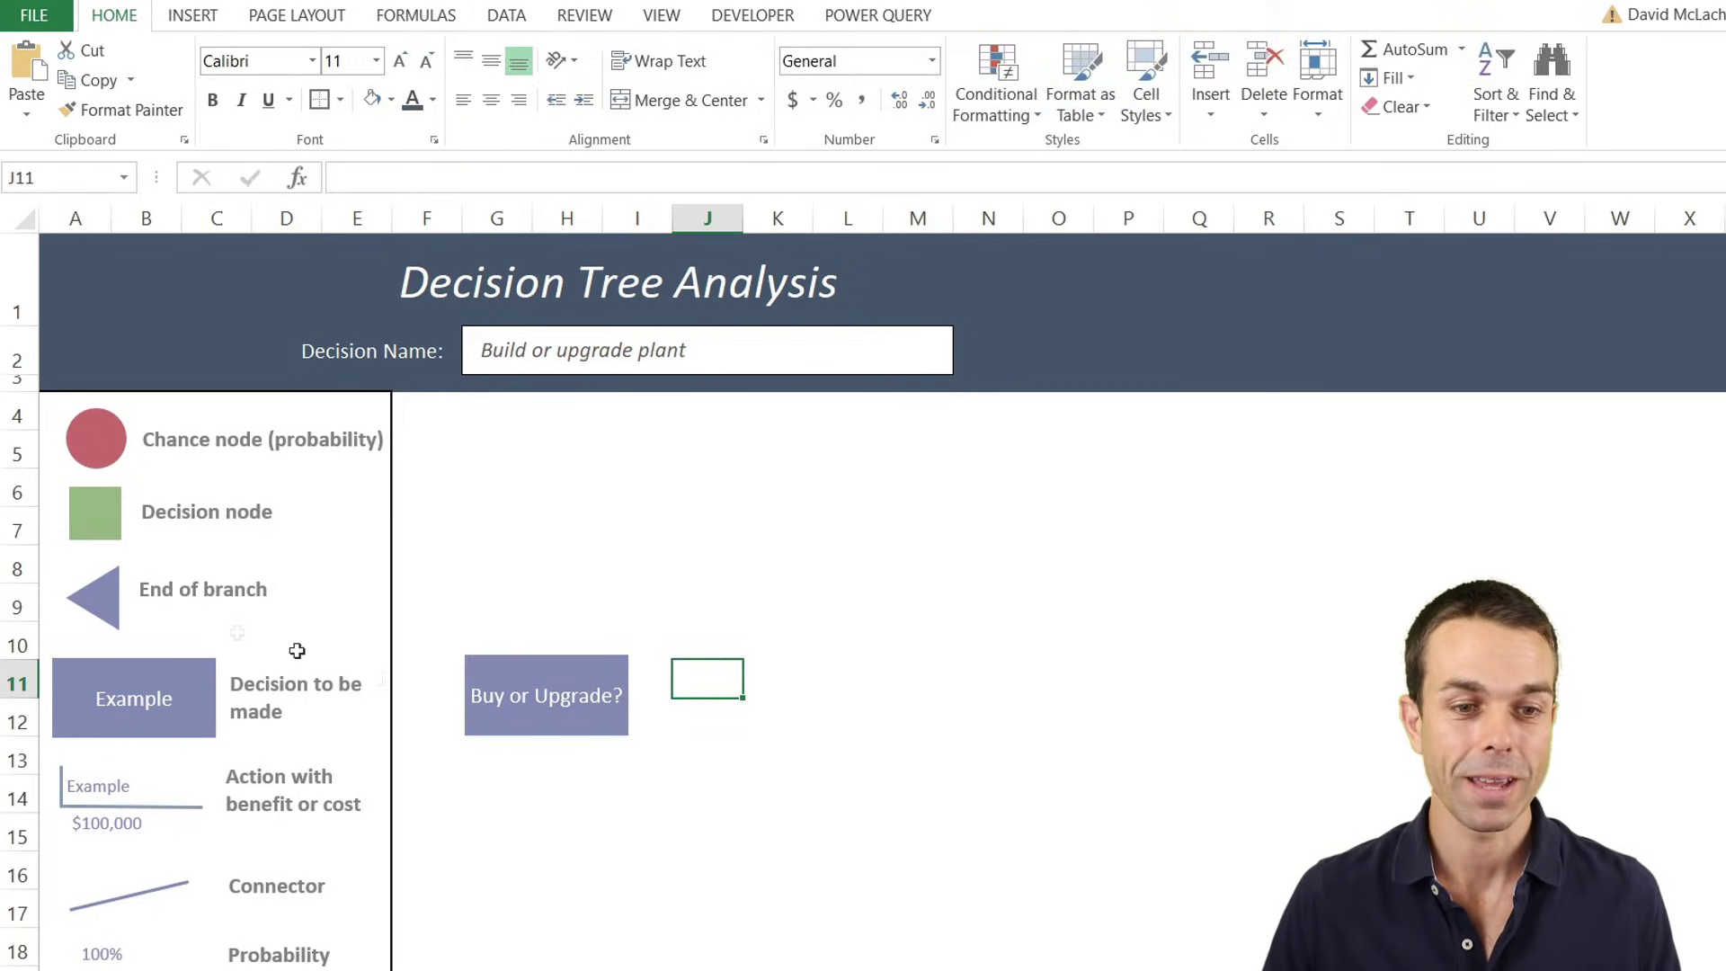
# Copy a connector line out from the Buy or Upgrade? box and a green decision node at its end.
pyautogui.click(126, 896)
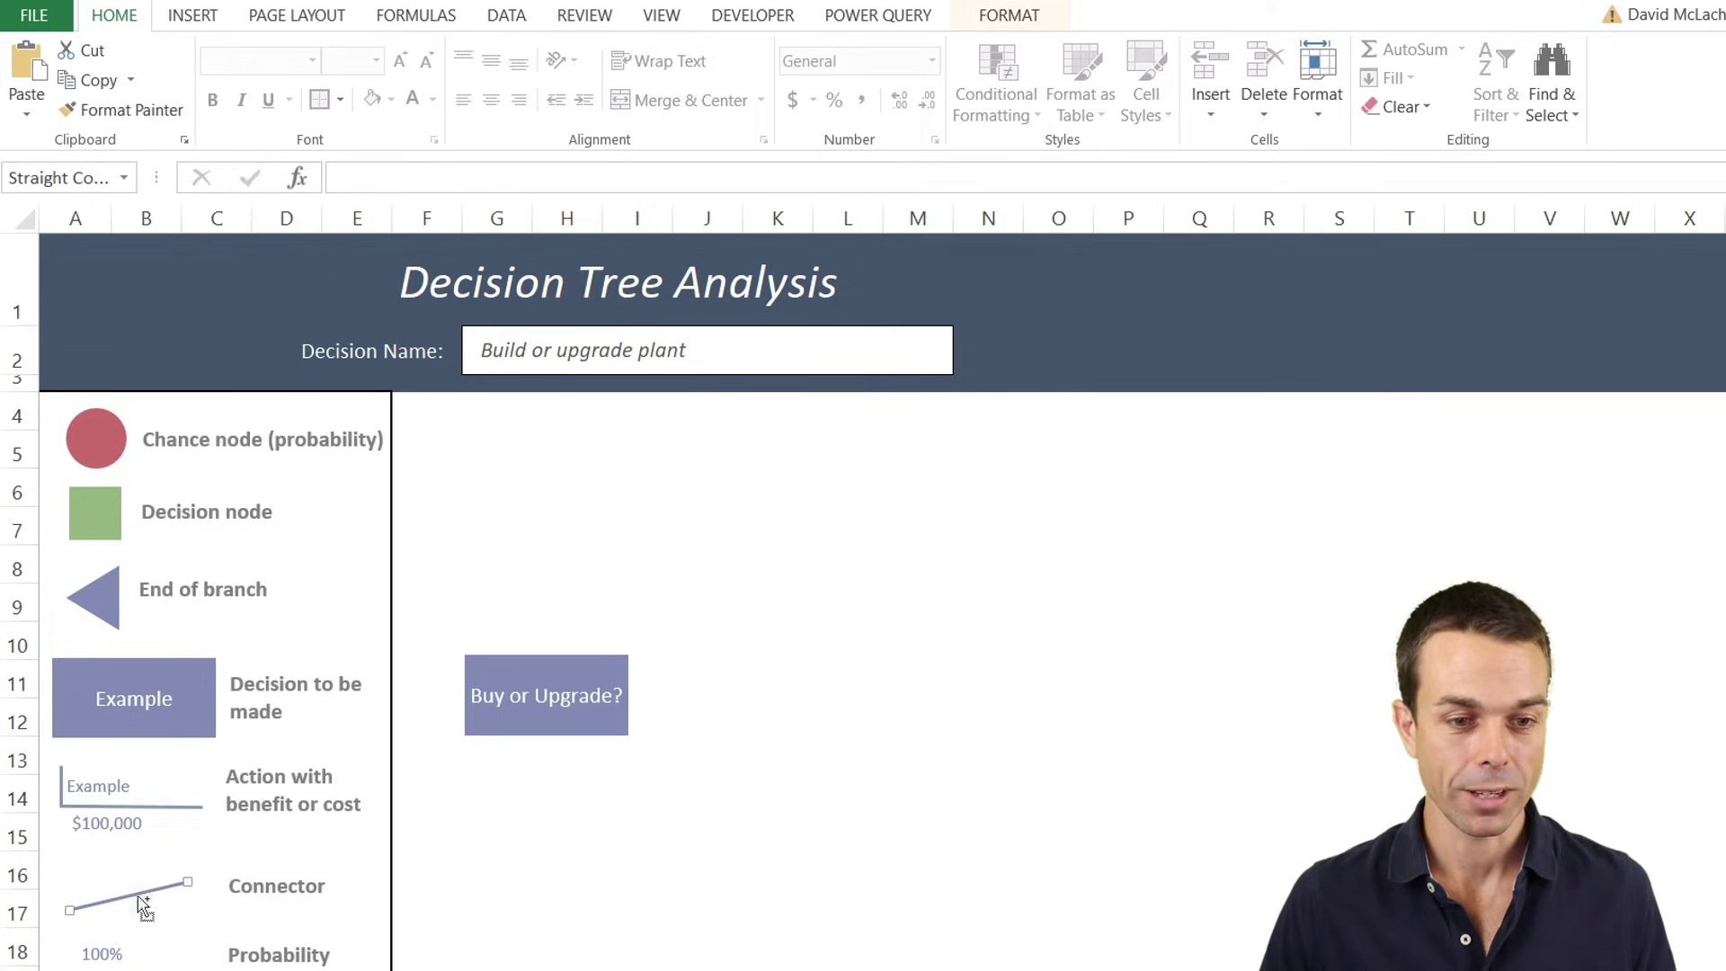
pyautogui.moveTo(174, 906); pyautogui.dragTo(701, 680)
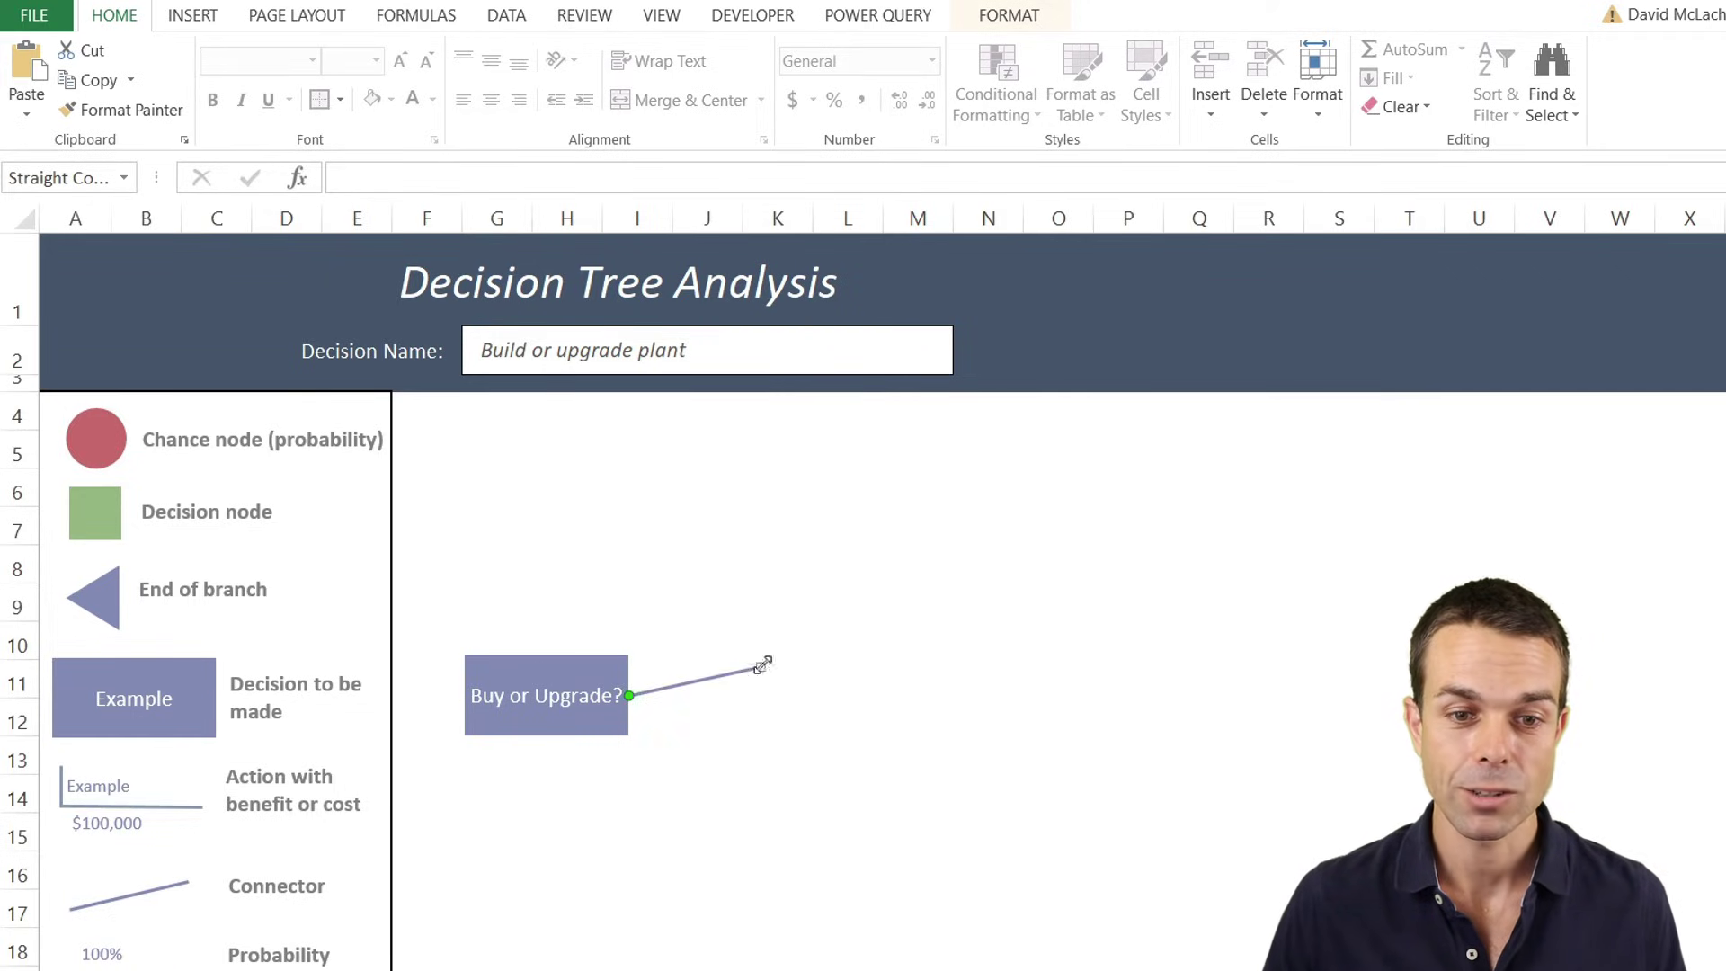
pyautogui.moveTo(760, 667); pyautogui.dragTo(694, 695)
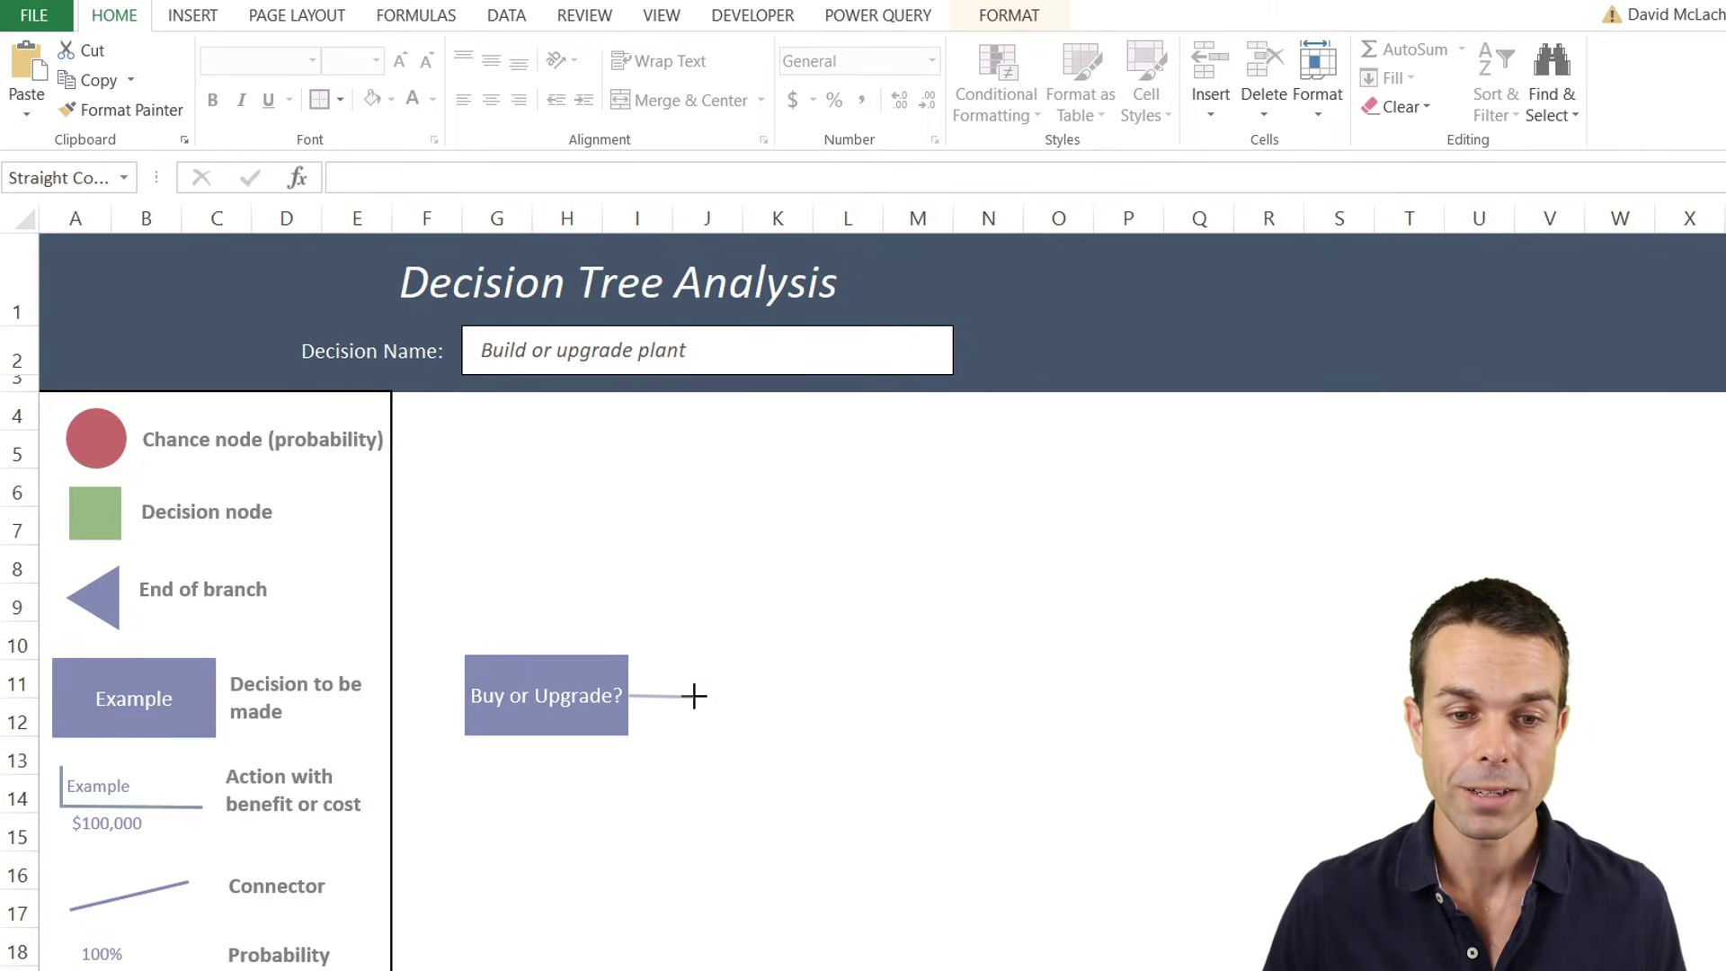
pyautogui.click(104, 512)
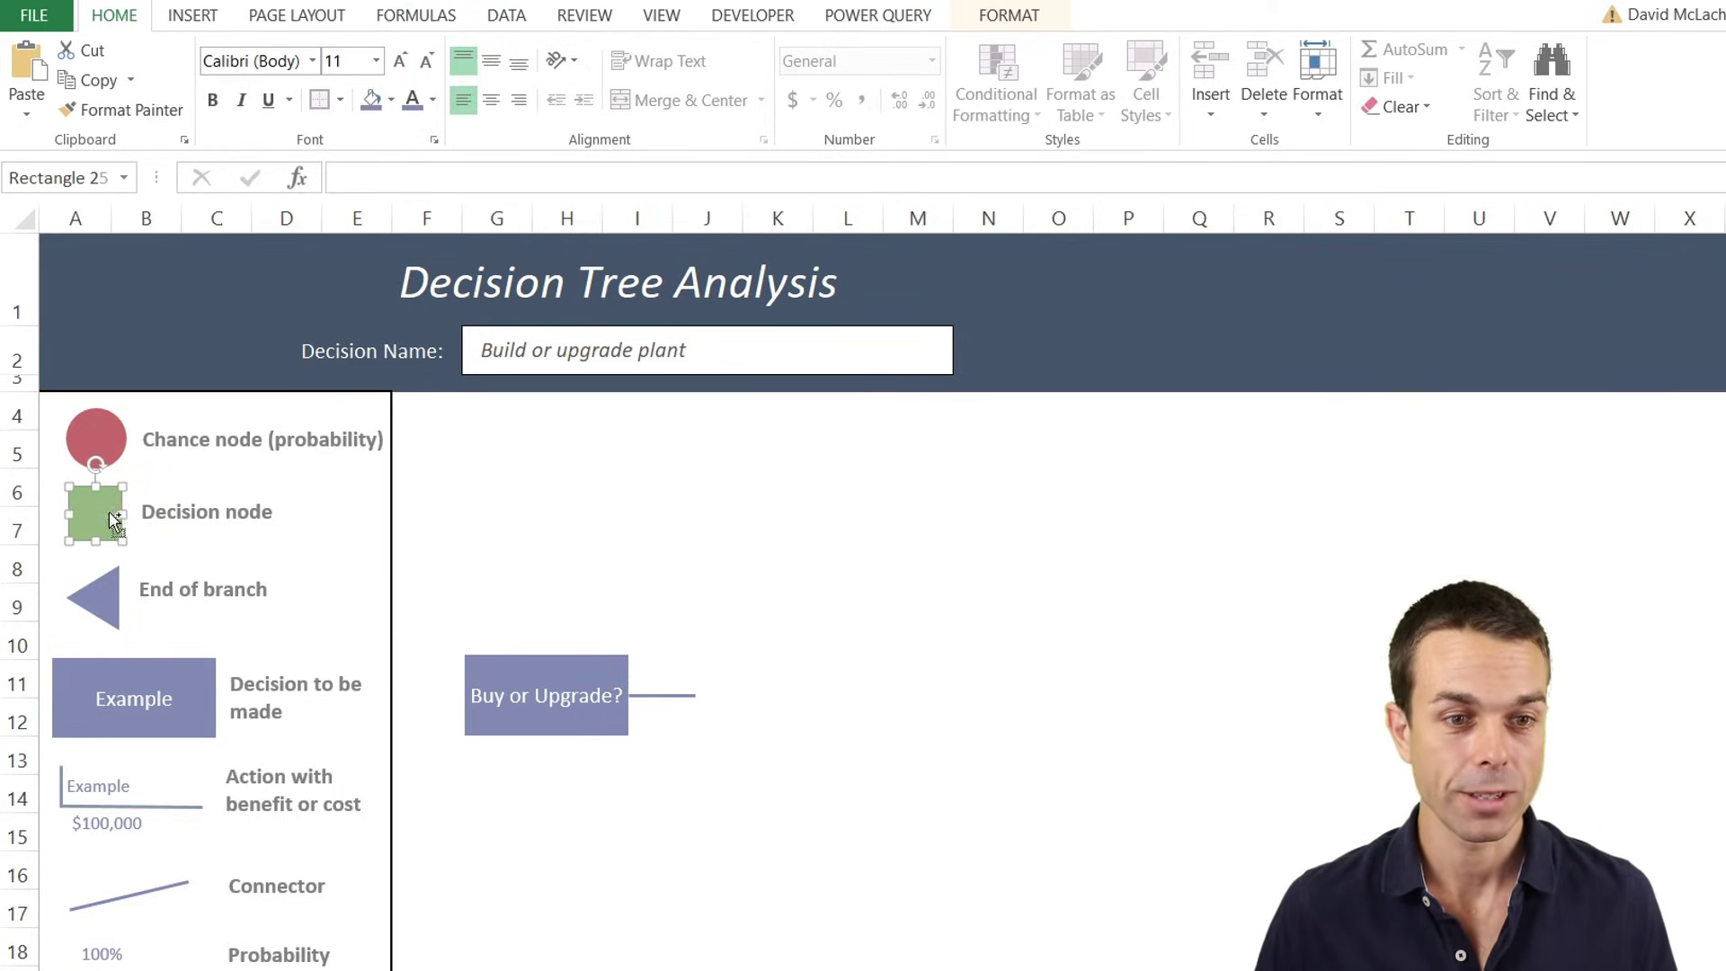
pyautogui.moveTo(114, 519); pyautogui.dragTo(700, 686)
pyautogui.click(679, 697)
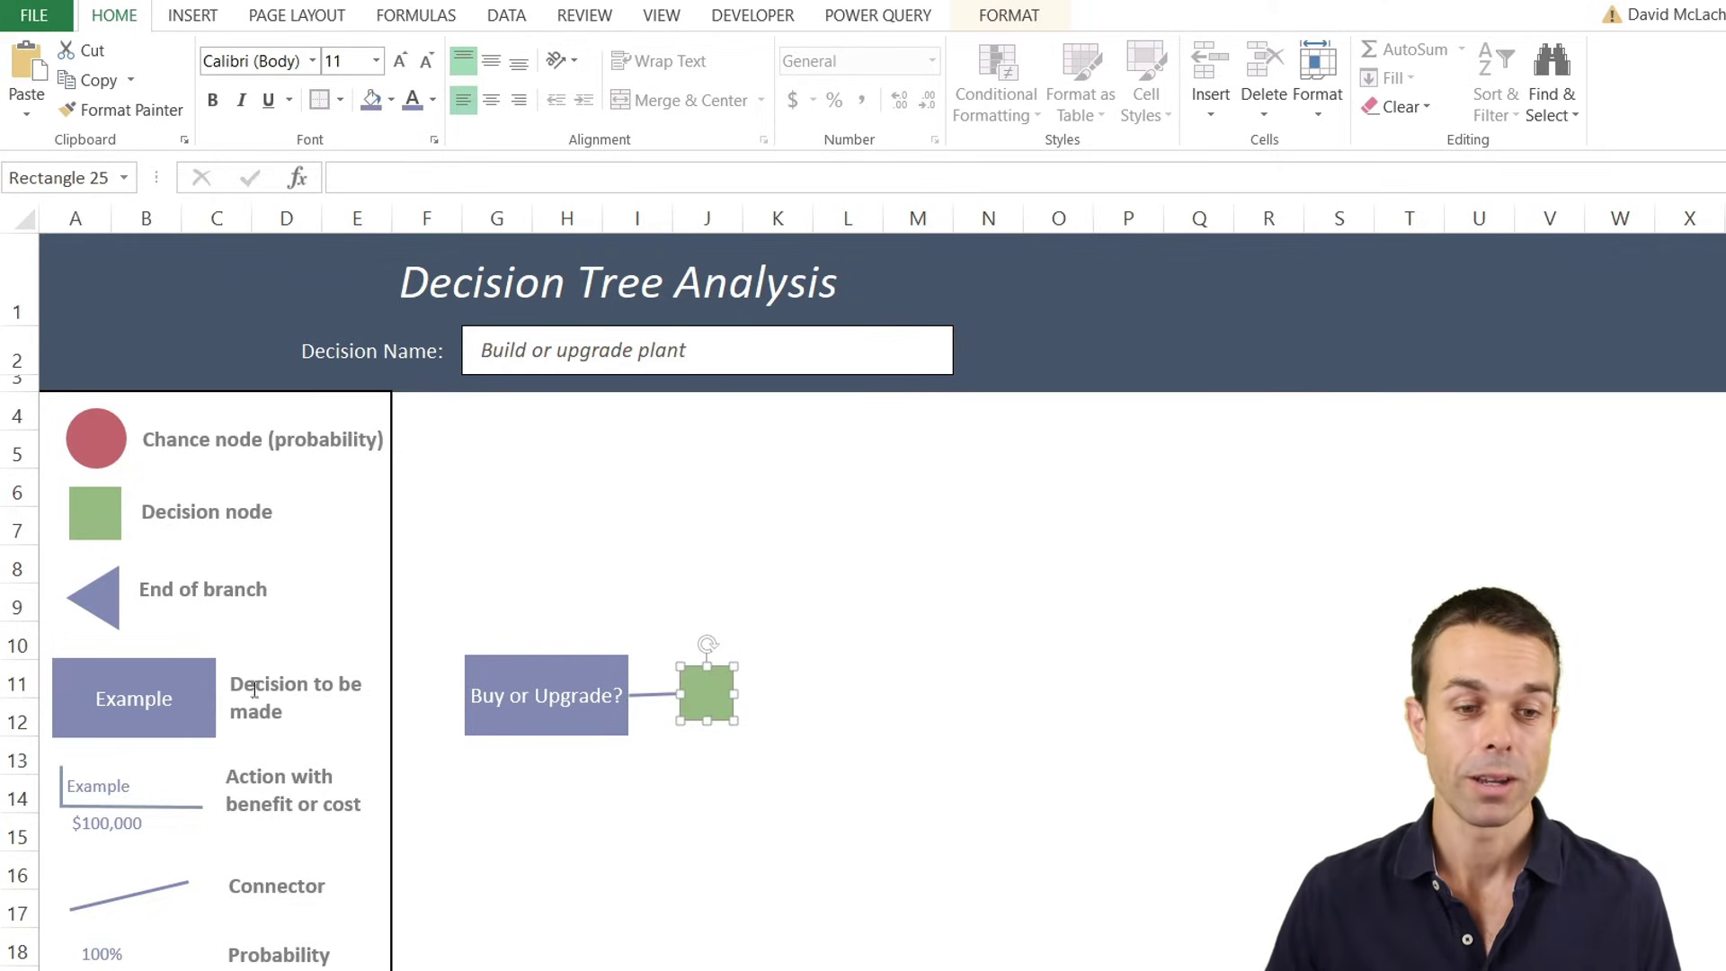
# Copy the Example action label group to the upper right and lower right of the green node.
pyautogui.click(135, 823)
pyautogui.click(157, 769)
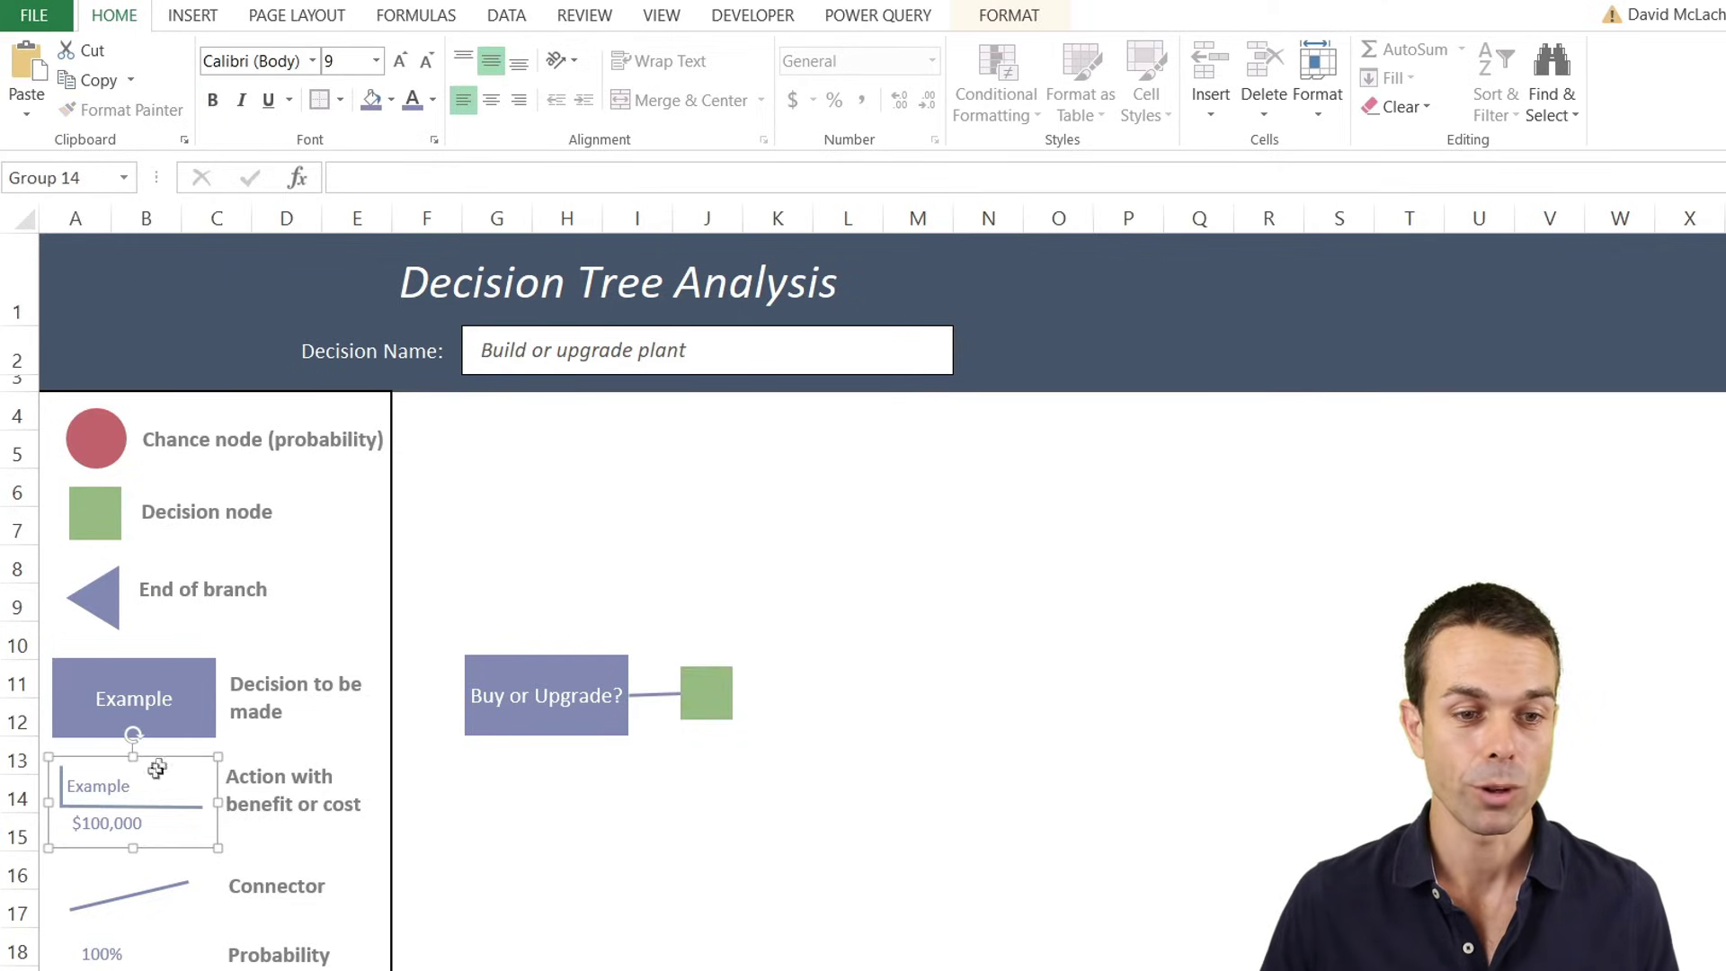
pyautogui.moveTo(173, 764); pyautogui.dragTo(936, 512)
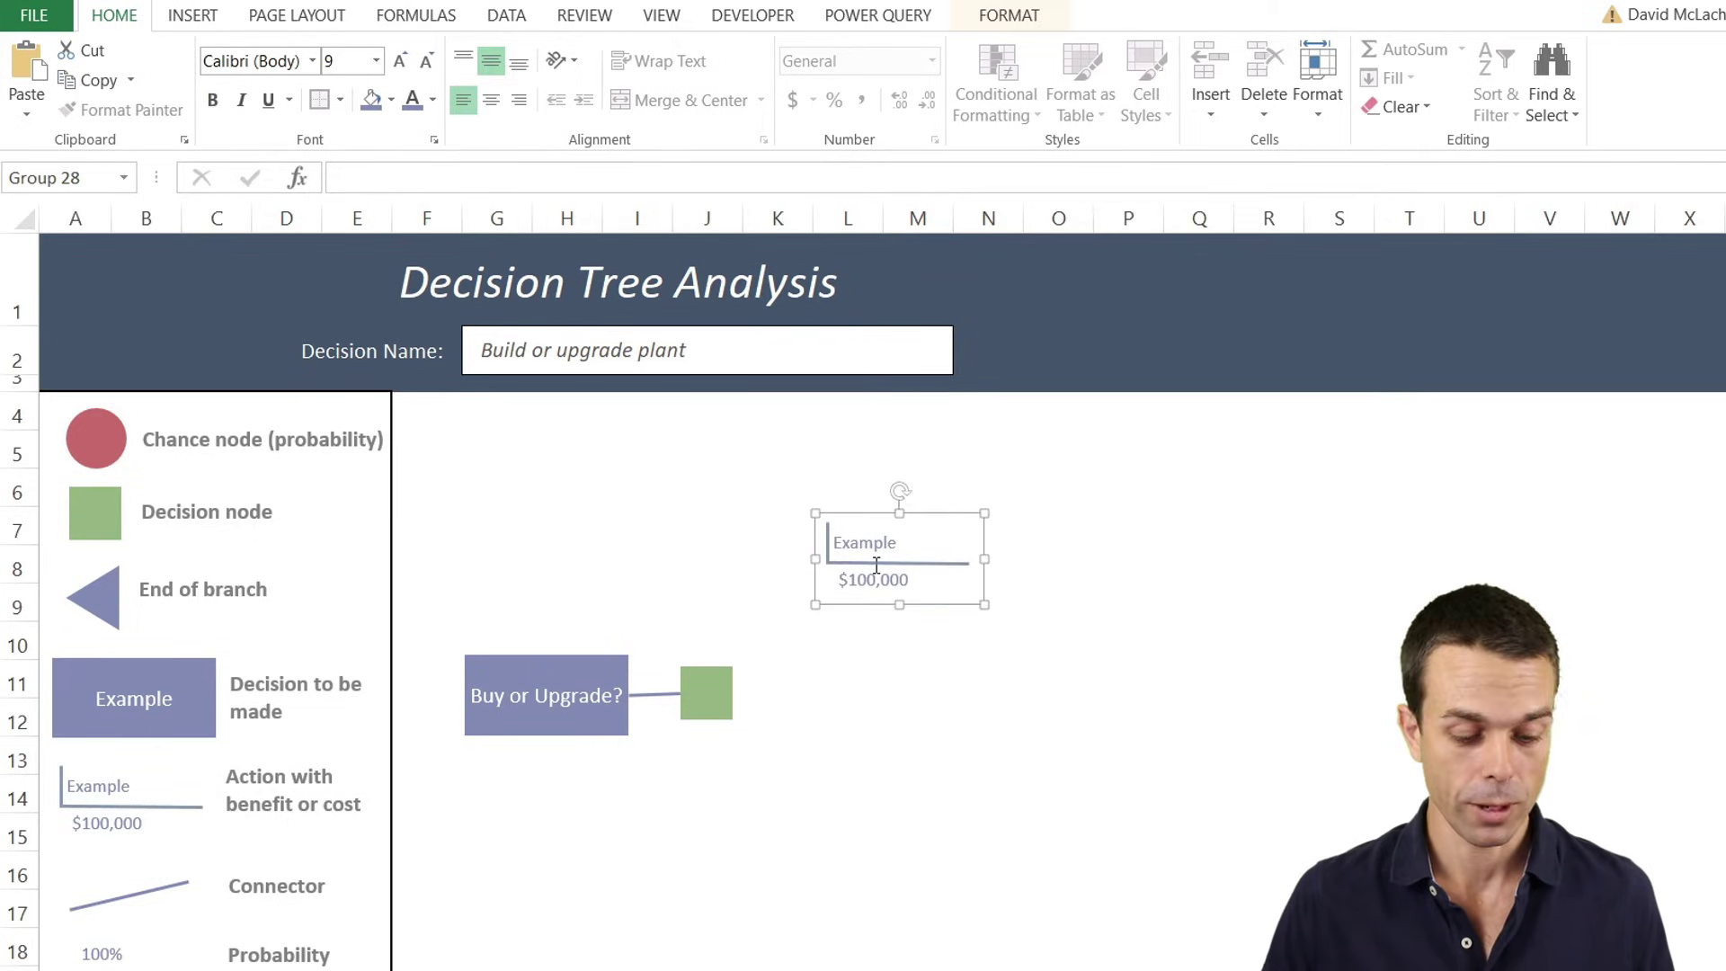
pyautogui.hotkey('ctrl', 'd')
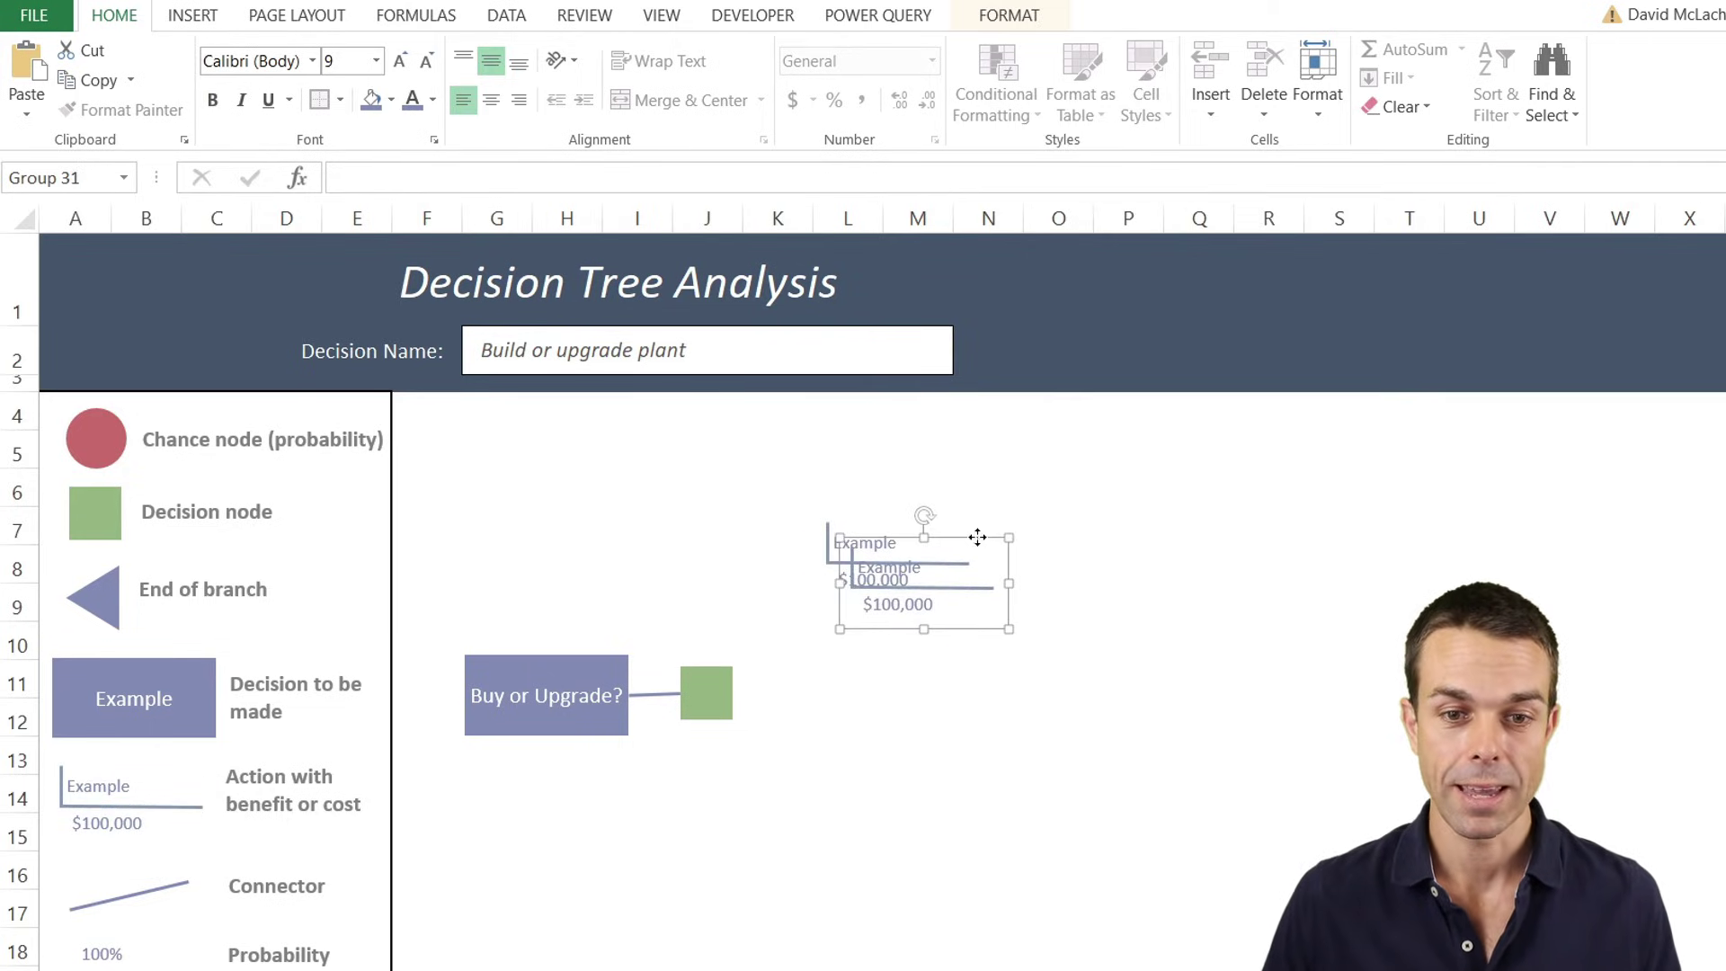
pyautogui.moveTo(974, 540); pyautogui.dragTo(948, 787)
# Join the green node to both action labels with copied connector lines.
pyautogui.click(135, 895)
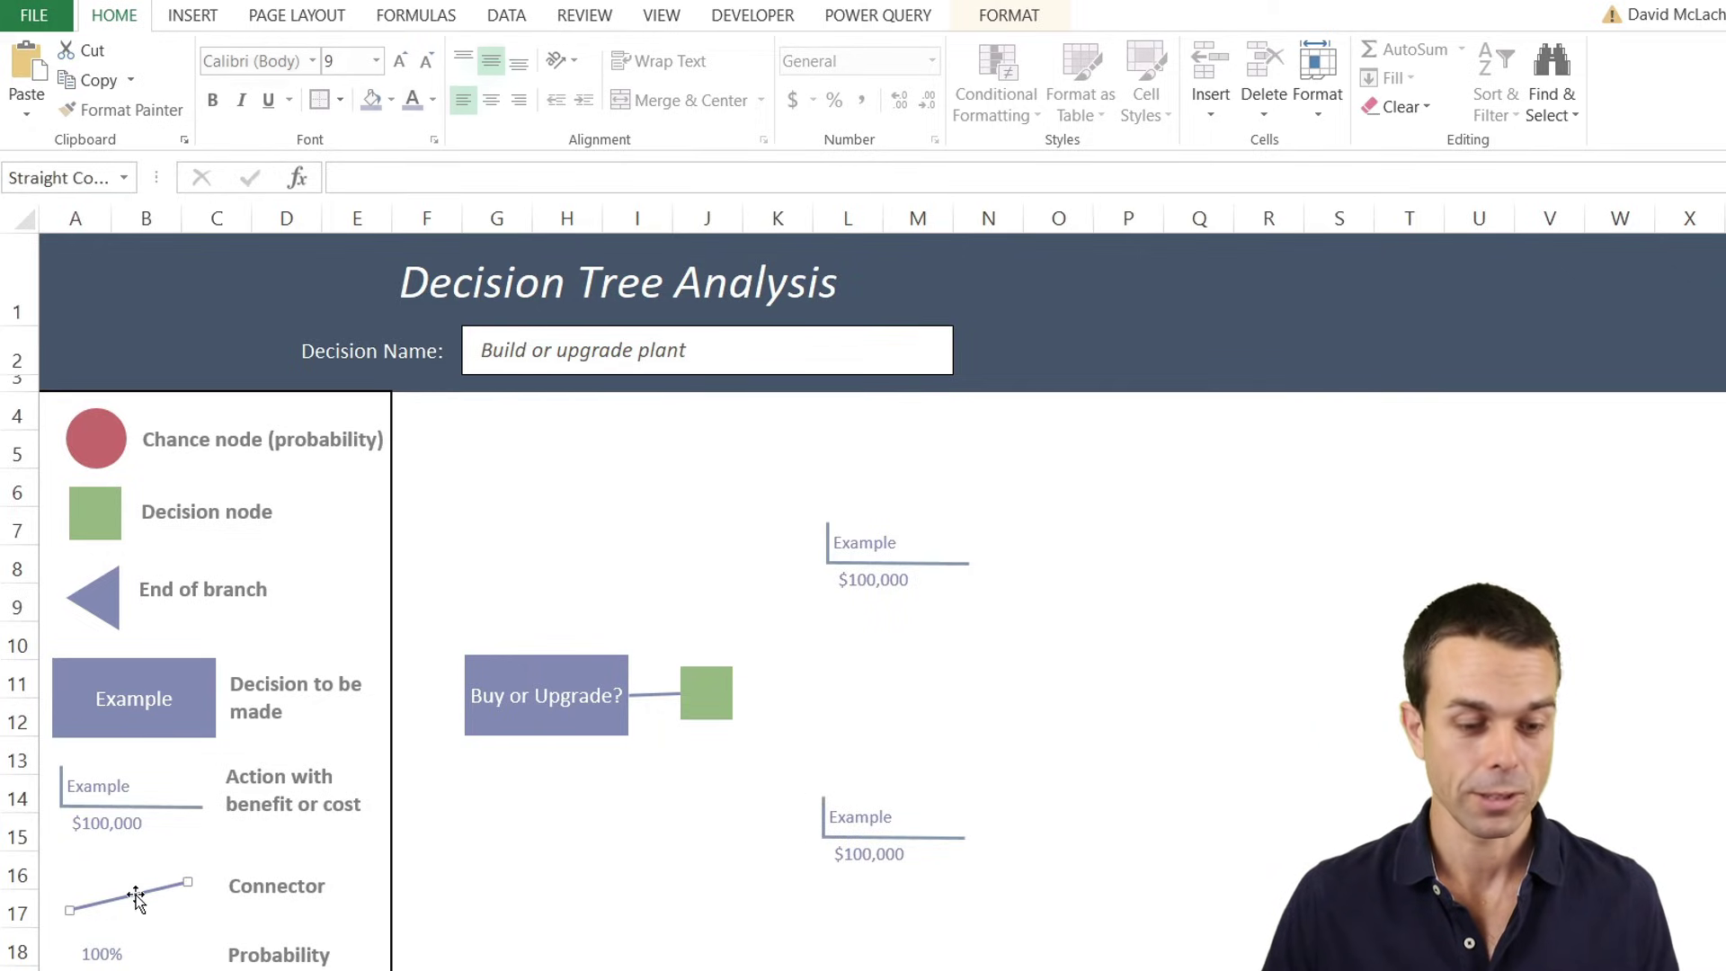
pyautogui.moveTo(139, 892); pyautogui.dragTo(868, 660)
pyautogui.moveTo(755, 688); pyautogui.dragTo(734, 694)
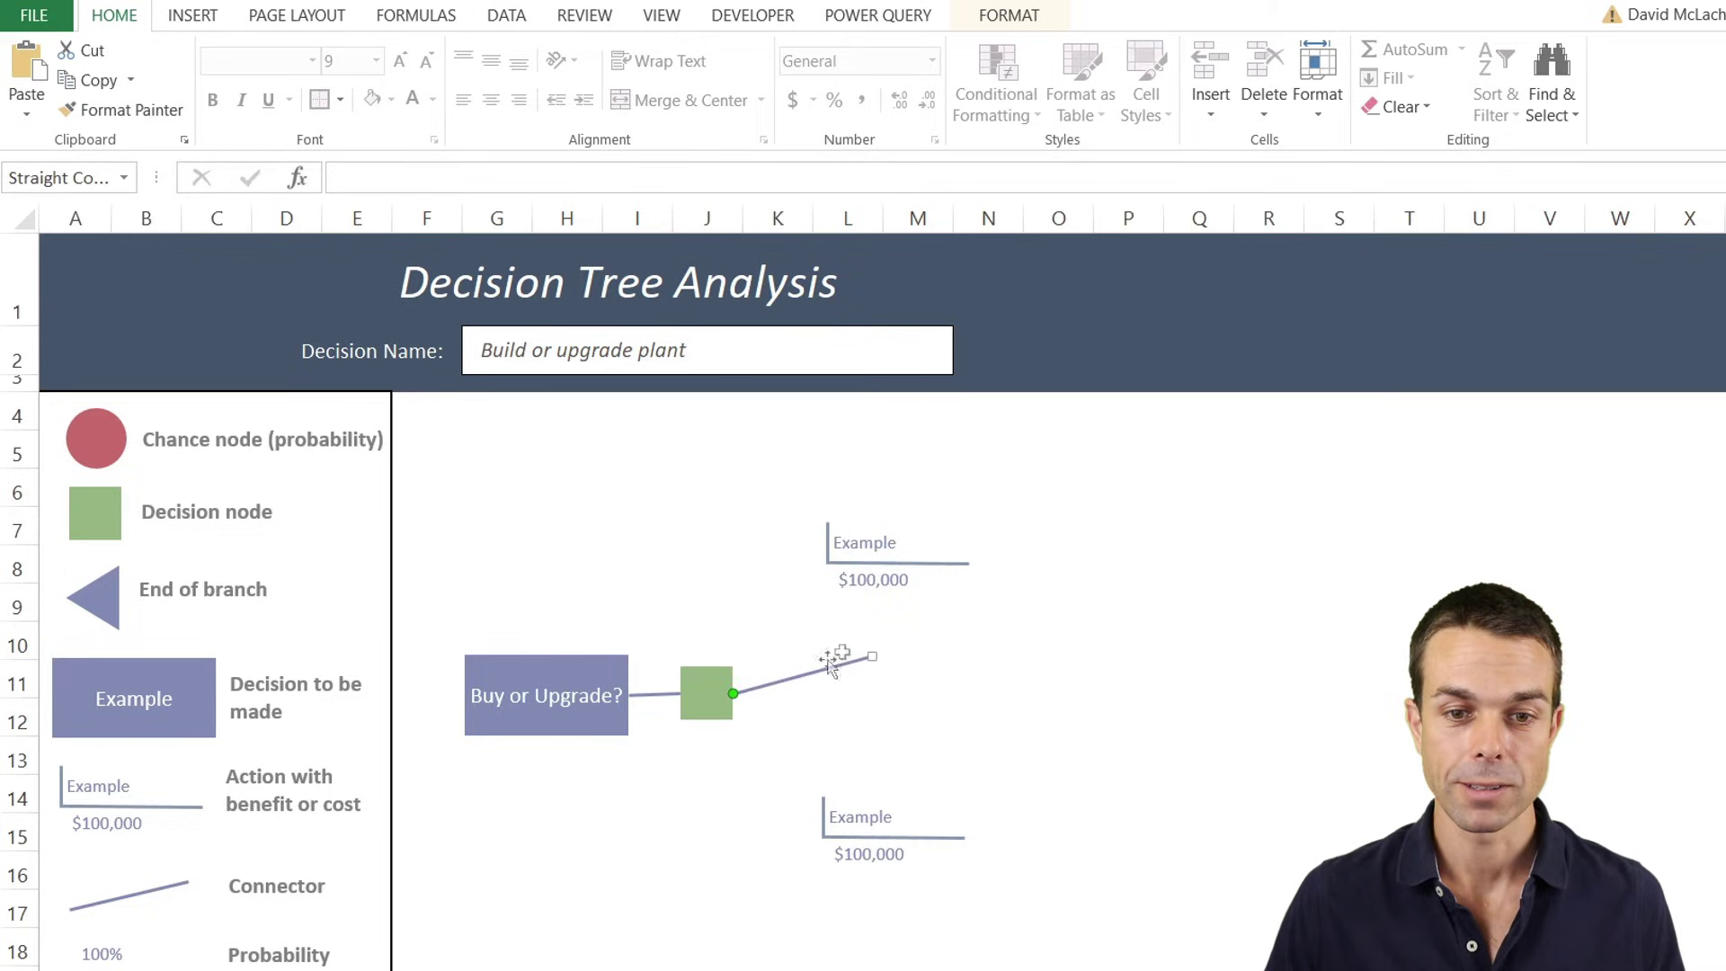
pyautogui.moveTo(872, 657); pyautogui.dragTo(824, 836)
# Relabel the upper branch 'Build a new plant' with a -$120,000 cost.
pyautogui.doubleClick(861, 543)
pyautogui.write('Build a new plant')
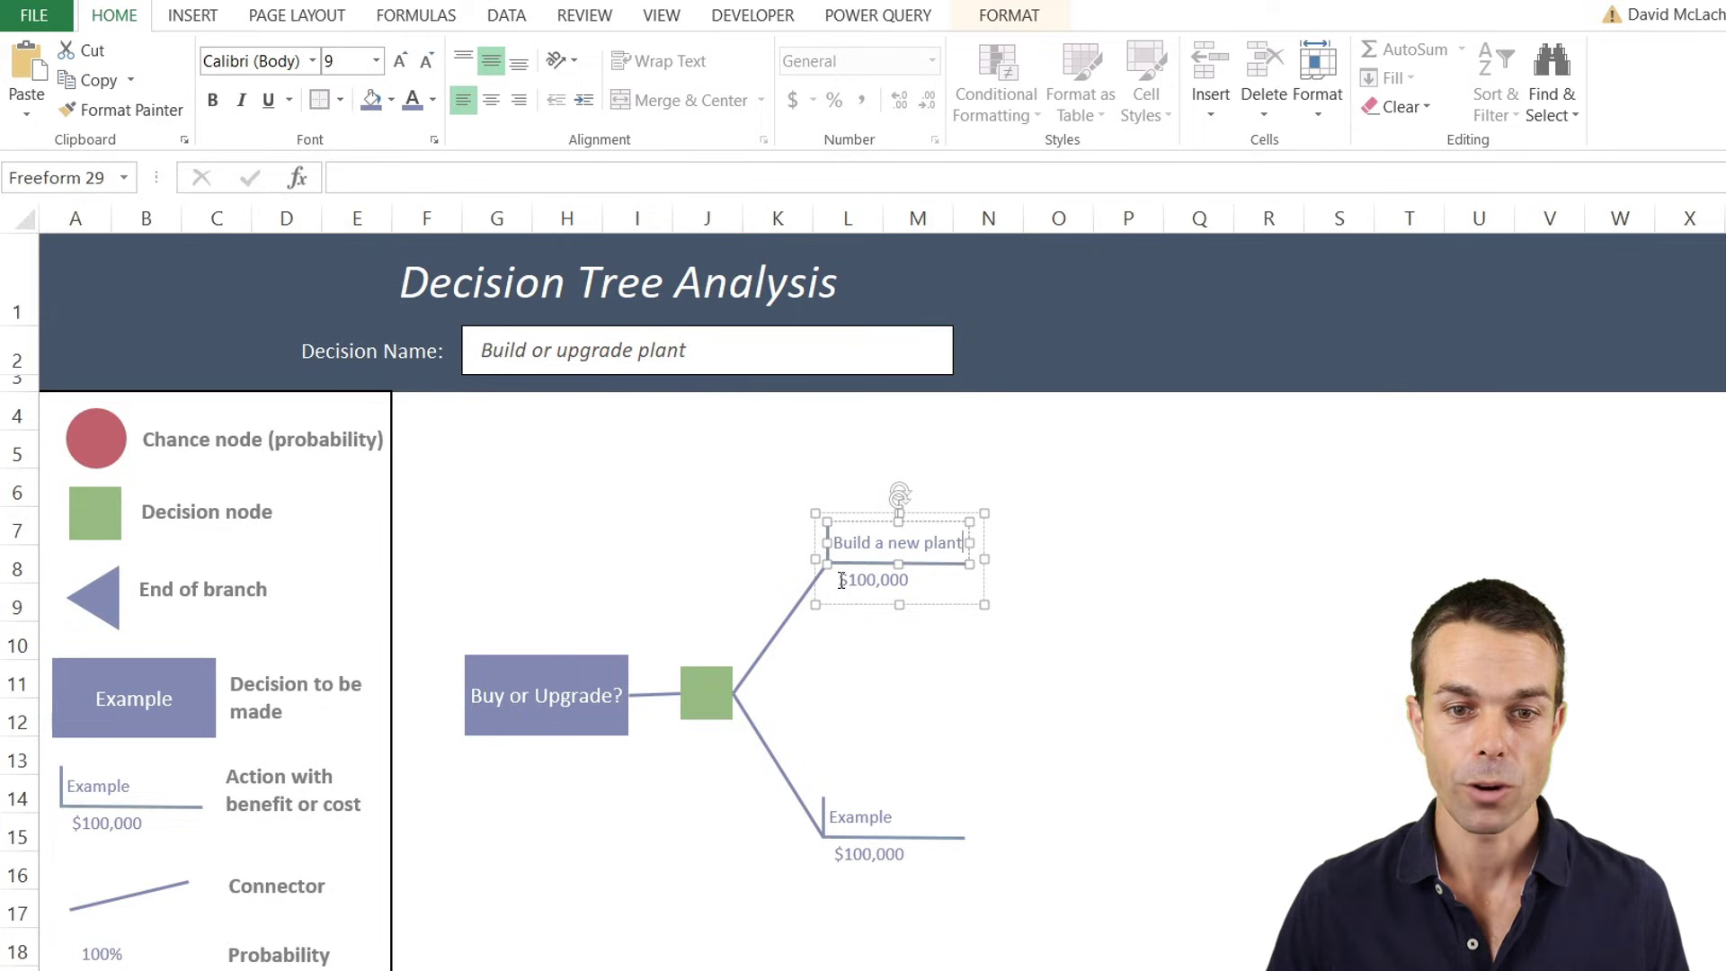
pyautogui.click(842, 580)
pyautogui.write('-')
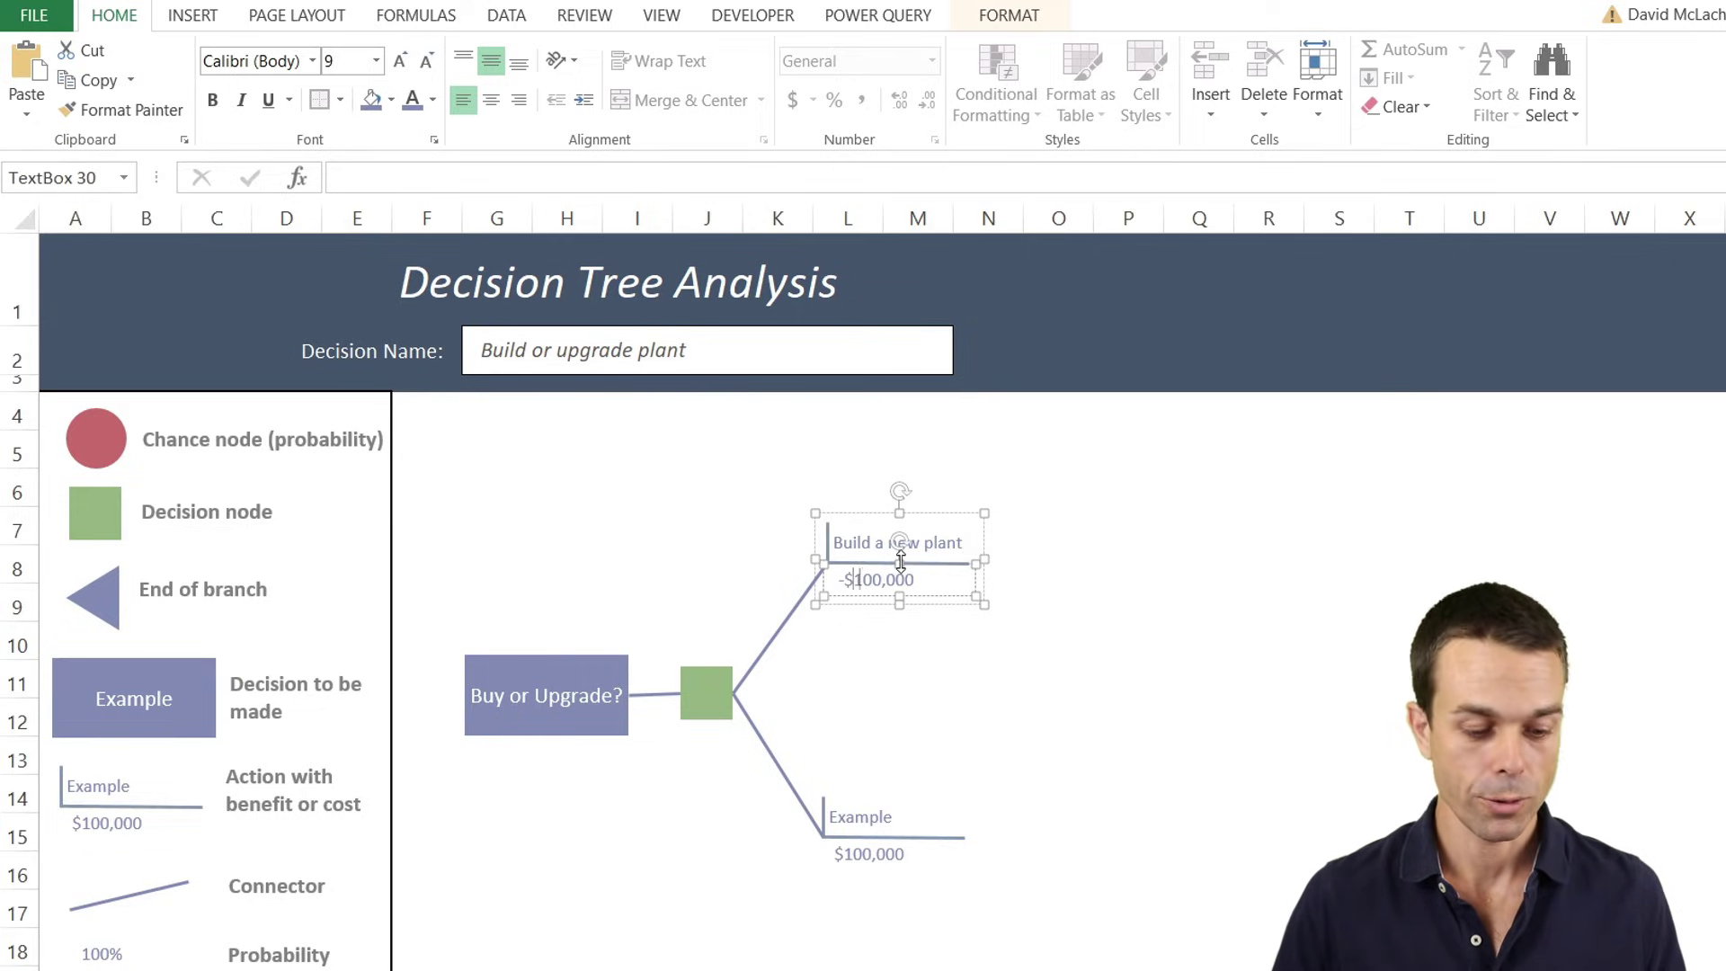
pyautogui.click(1125, 562)
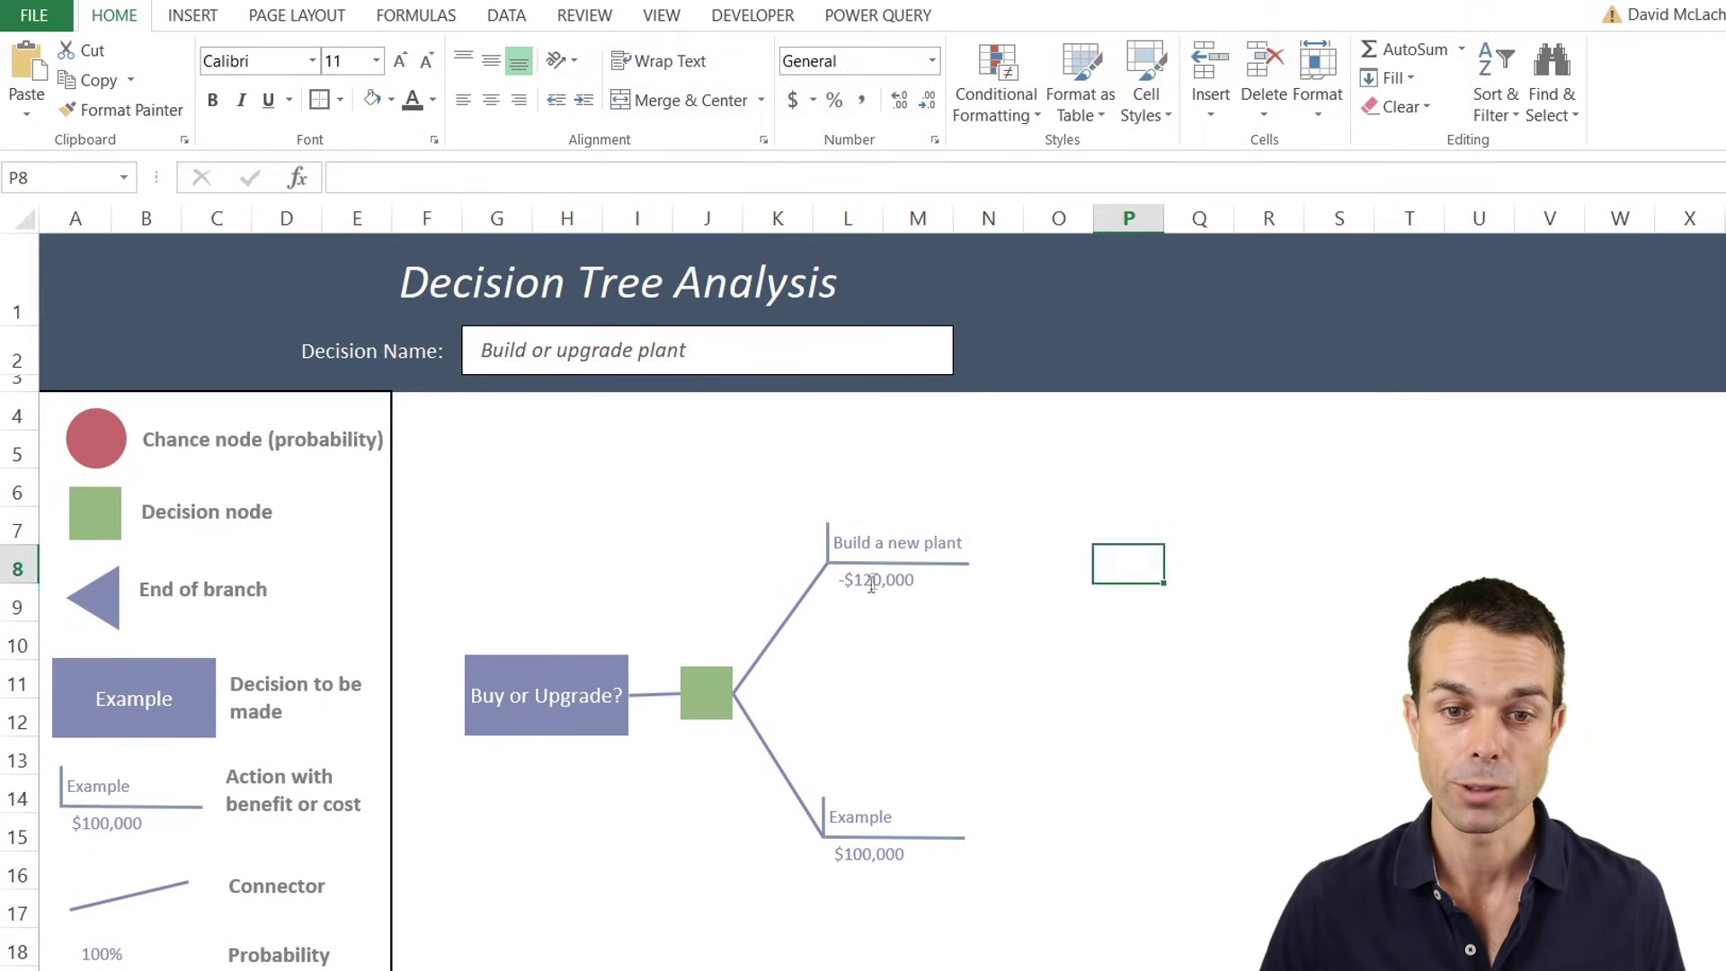
# Color -$120,000 red, relabel the lower branch 'Upgrade plant', -$50,000, and add chance nodes.
pyautogui.moveTo(841, 580); pyautogui.dragTo(926, 580)
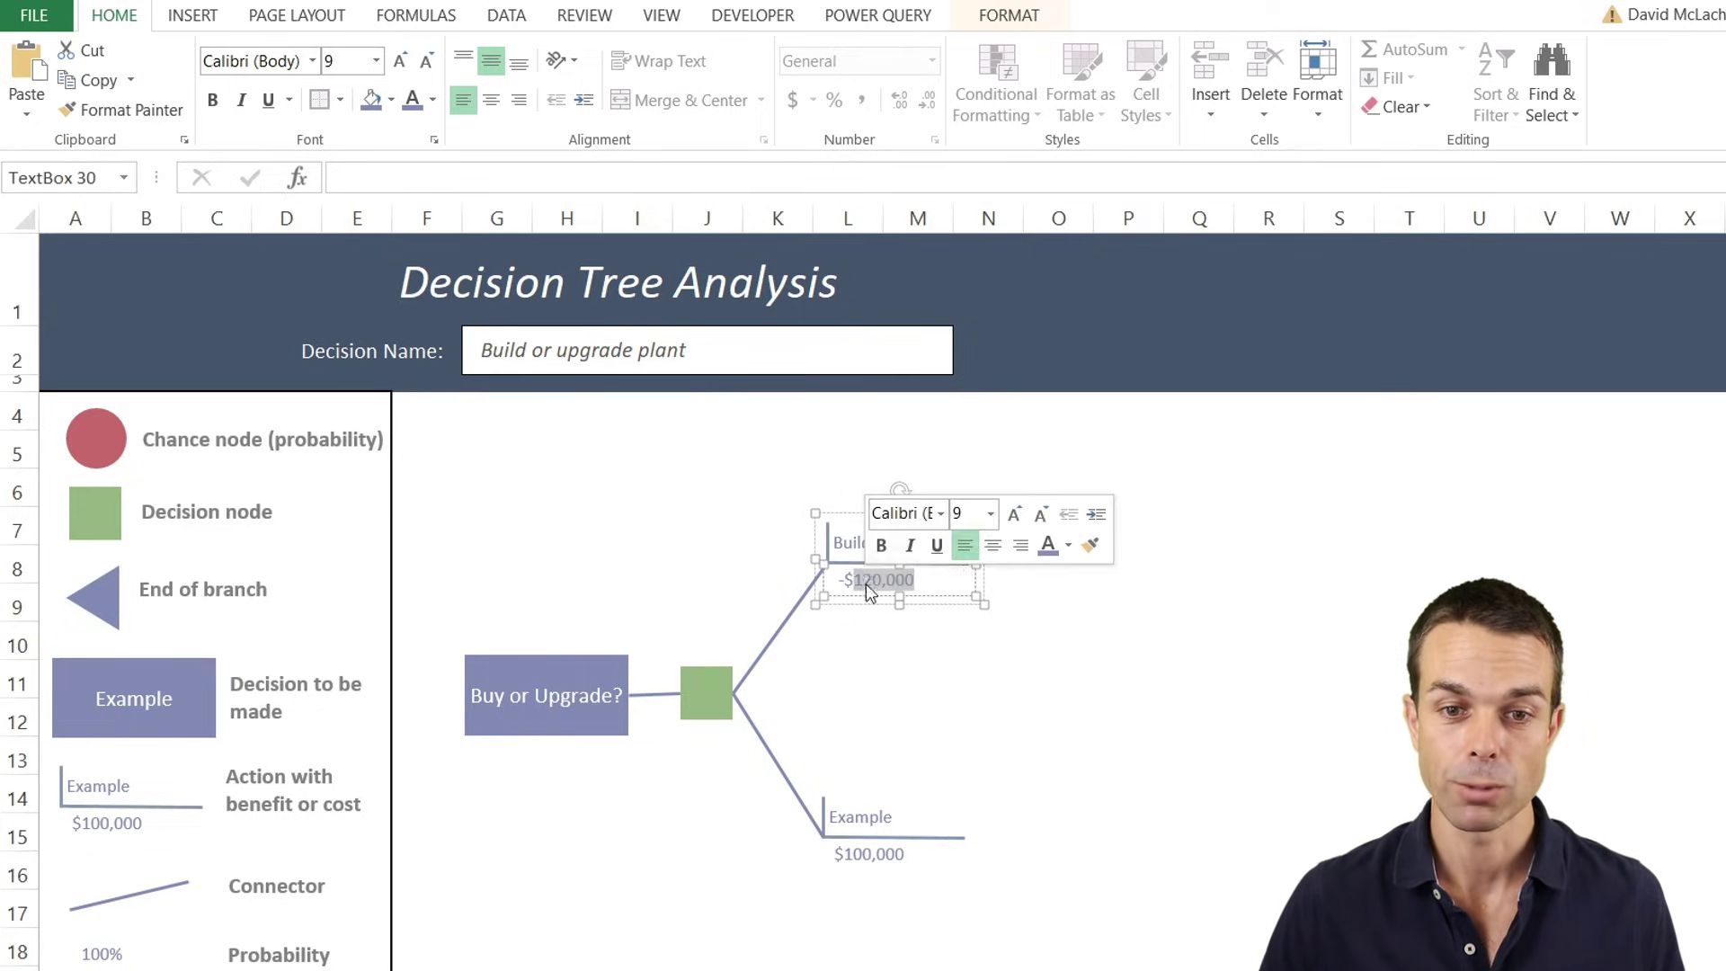
pyautogui.click(1069, 544)
pyautogui.click(1089, 826)
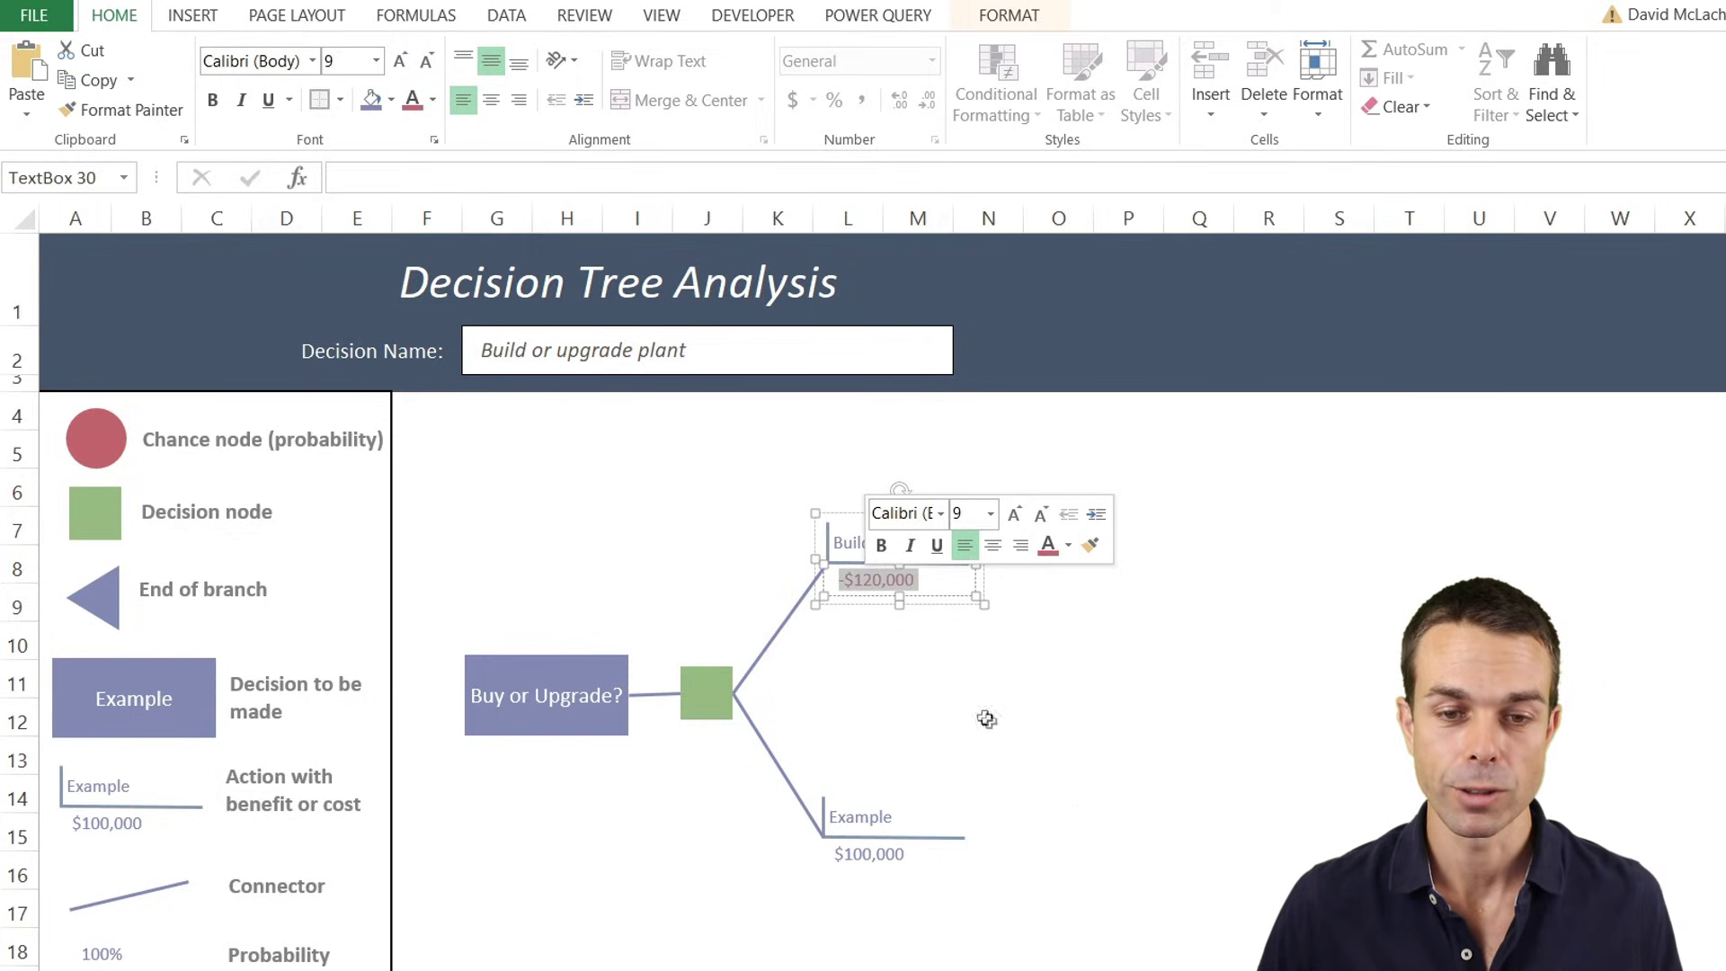
pyautogui.click(924, 689)
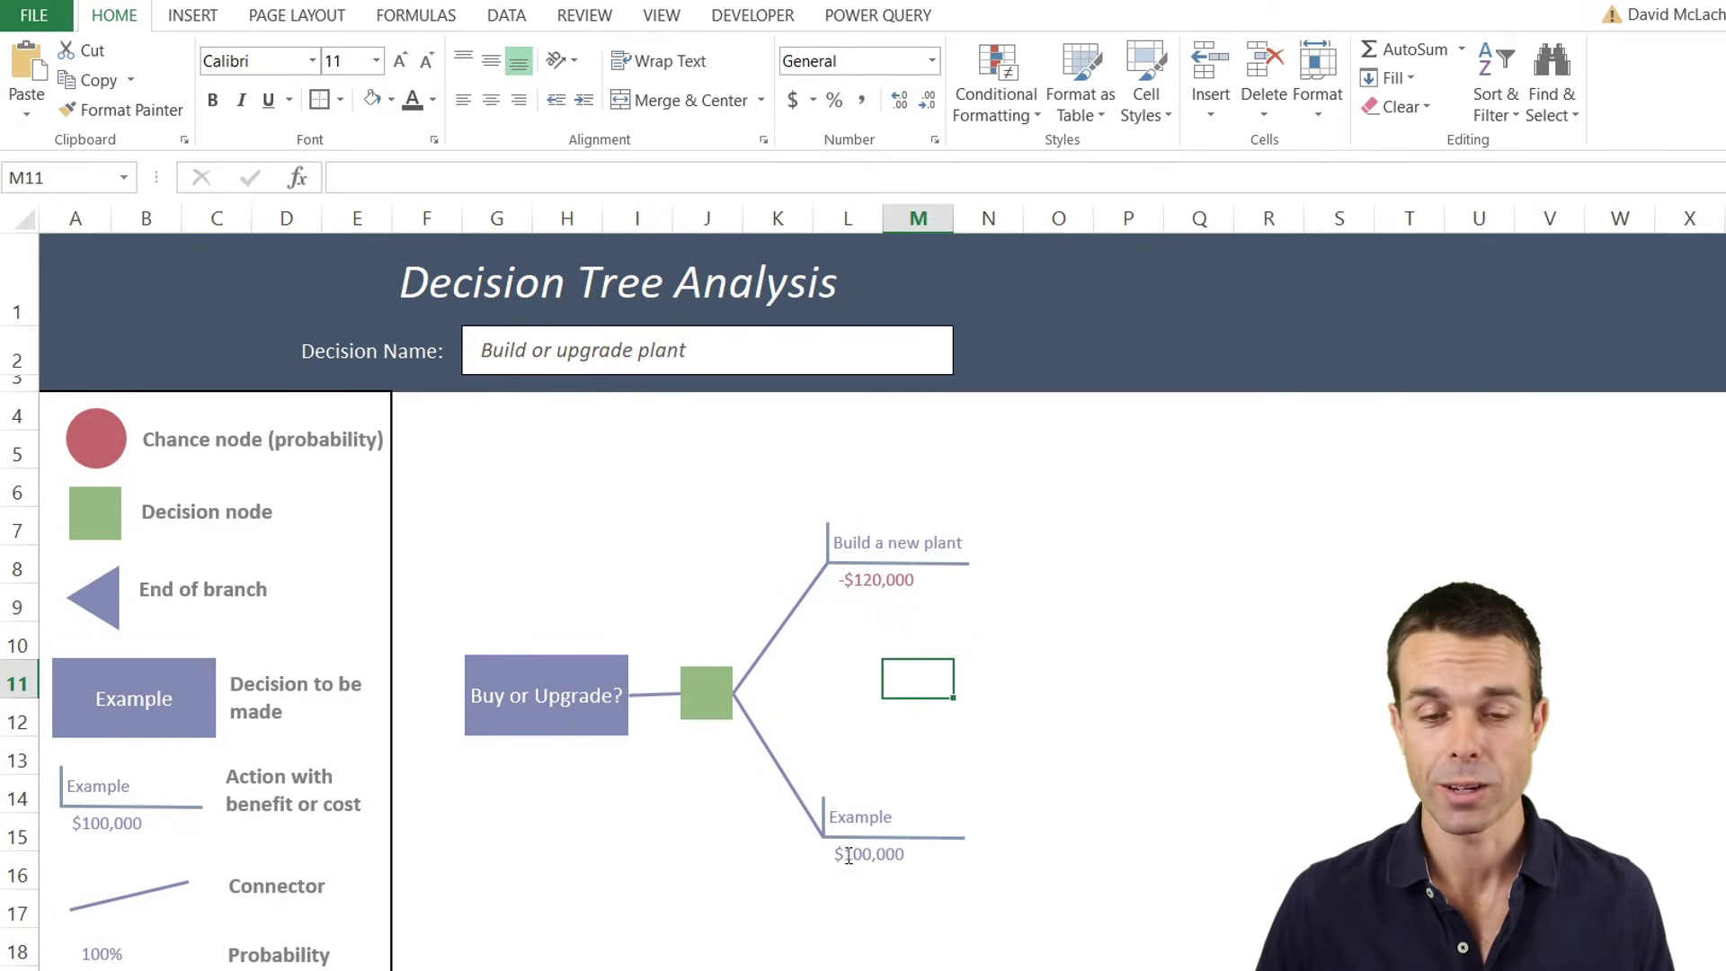
pyautogui.doubleClick(868, 809)
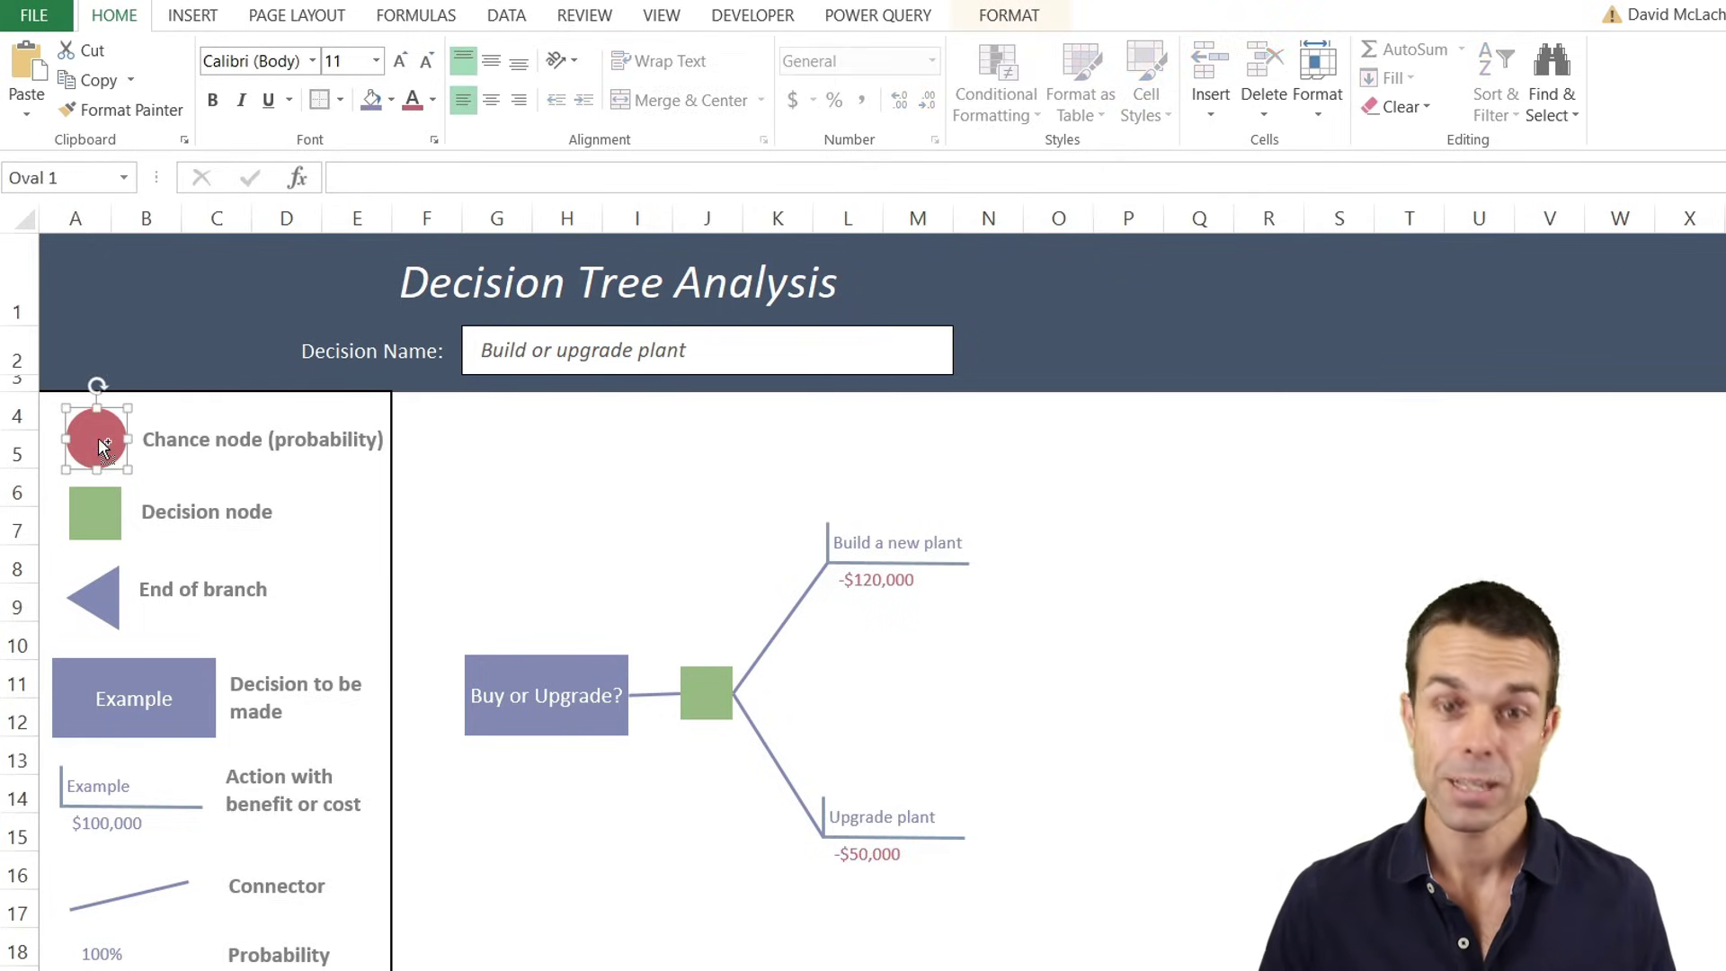
pyautogui.moveTo(116, 449); pyautogui.dragTo(1019, 841)
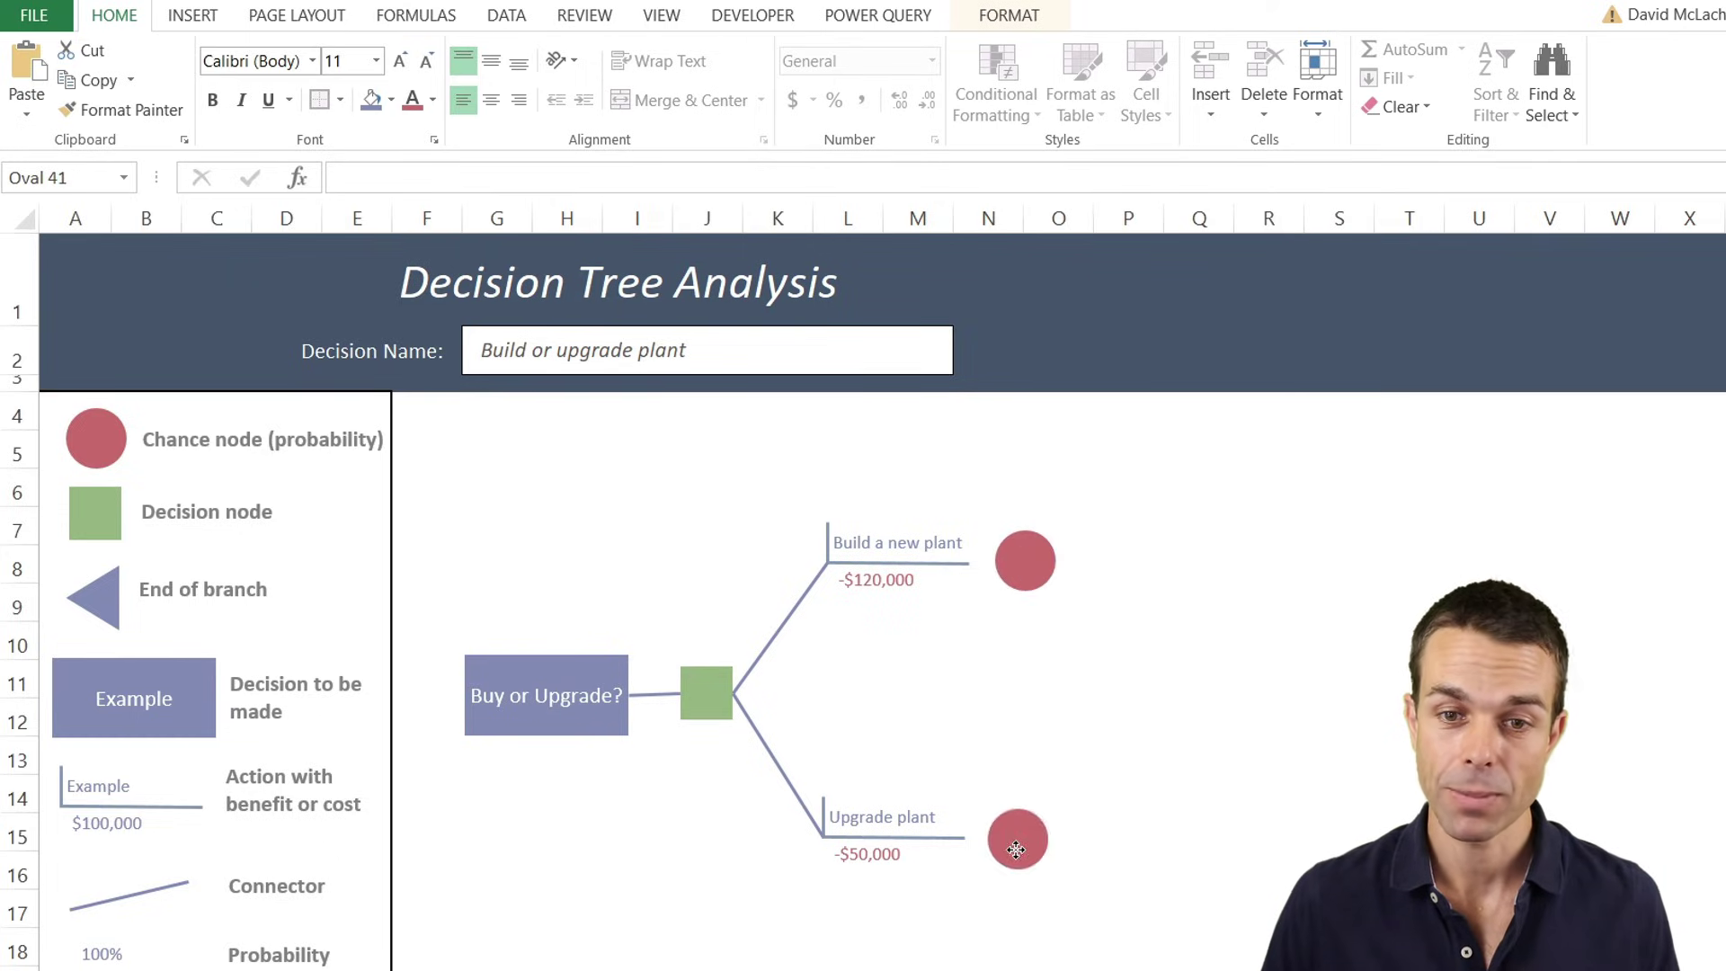
# Add two outcome branches off the top chance node and label the upper one Strong demand $200,000.
pyautogui.click(770, 643)
pyautogui.moveTo(771, 643); pyautogui.dragTo(1156, 634)
pyautogui.moveTo(1151, 503); pyautogui.dragTo(1149, 778)
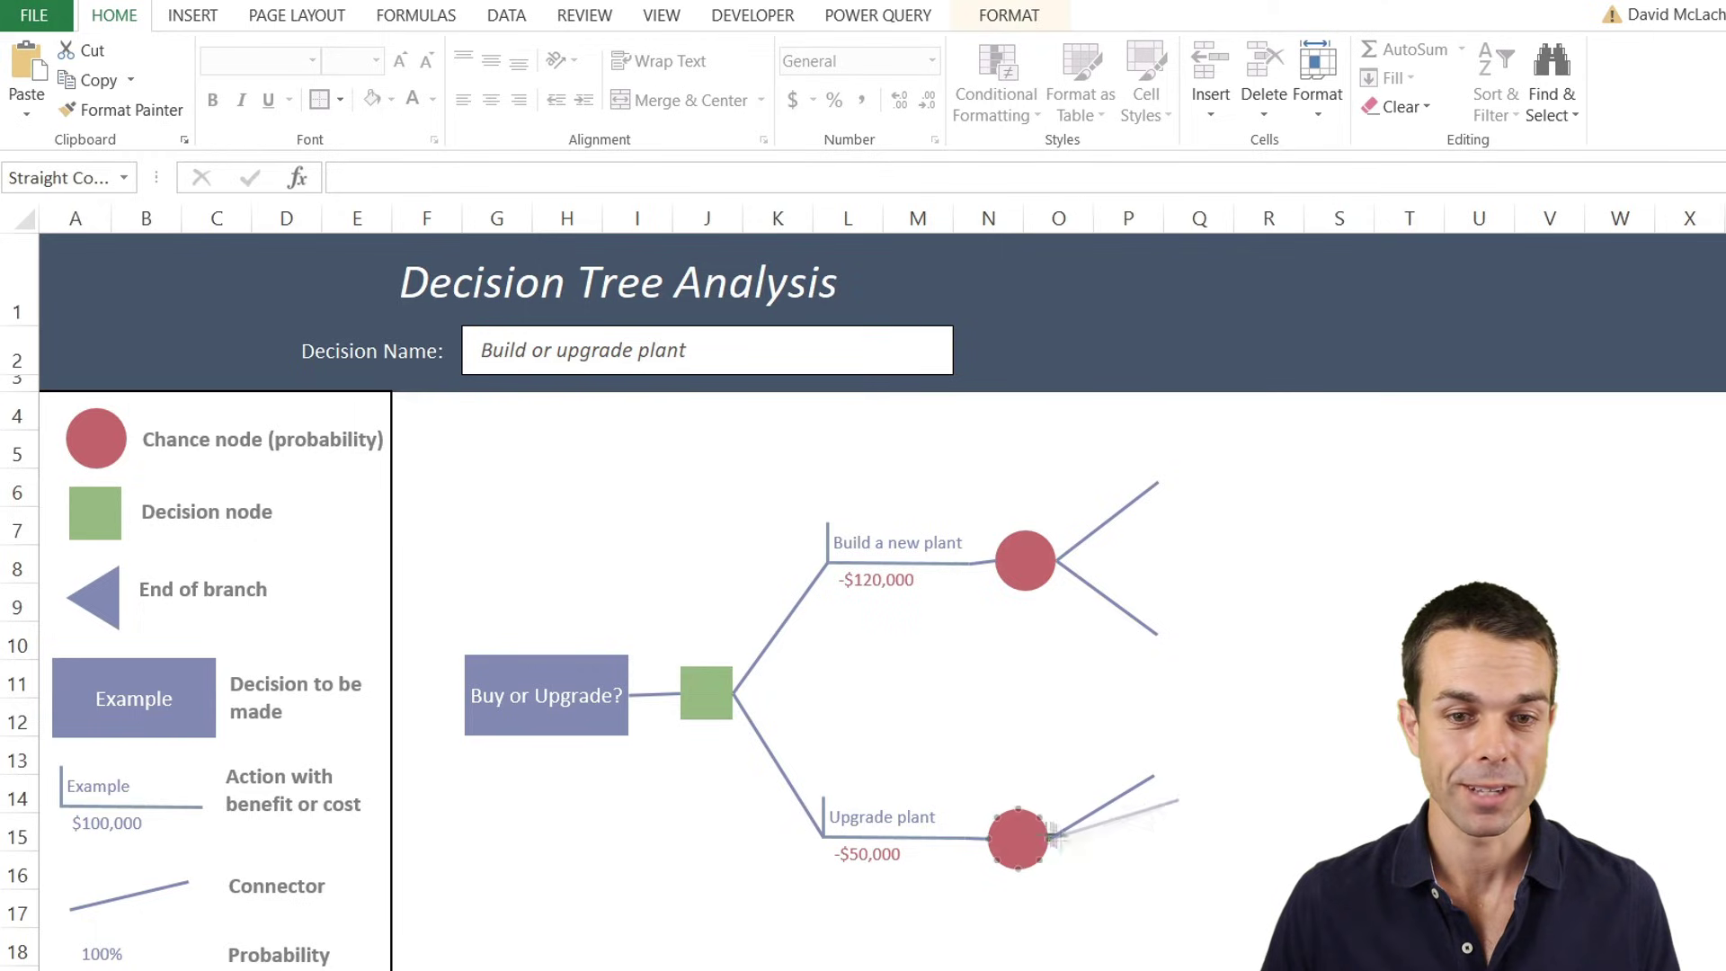
pyautogui.click(831, 559)
pyautogui.moveTo(831, 559); pyautogui.dragTo(1187, 376)
pyautogui.tripleClick(1210, 347)
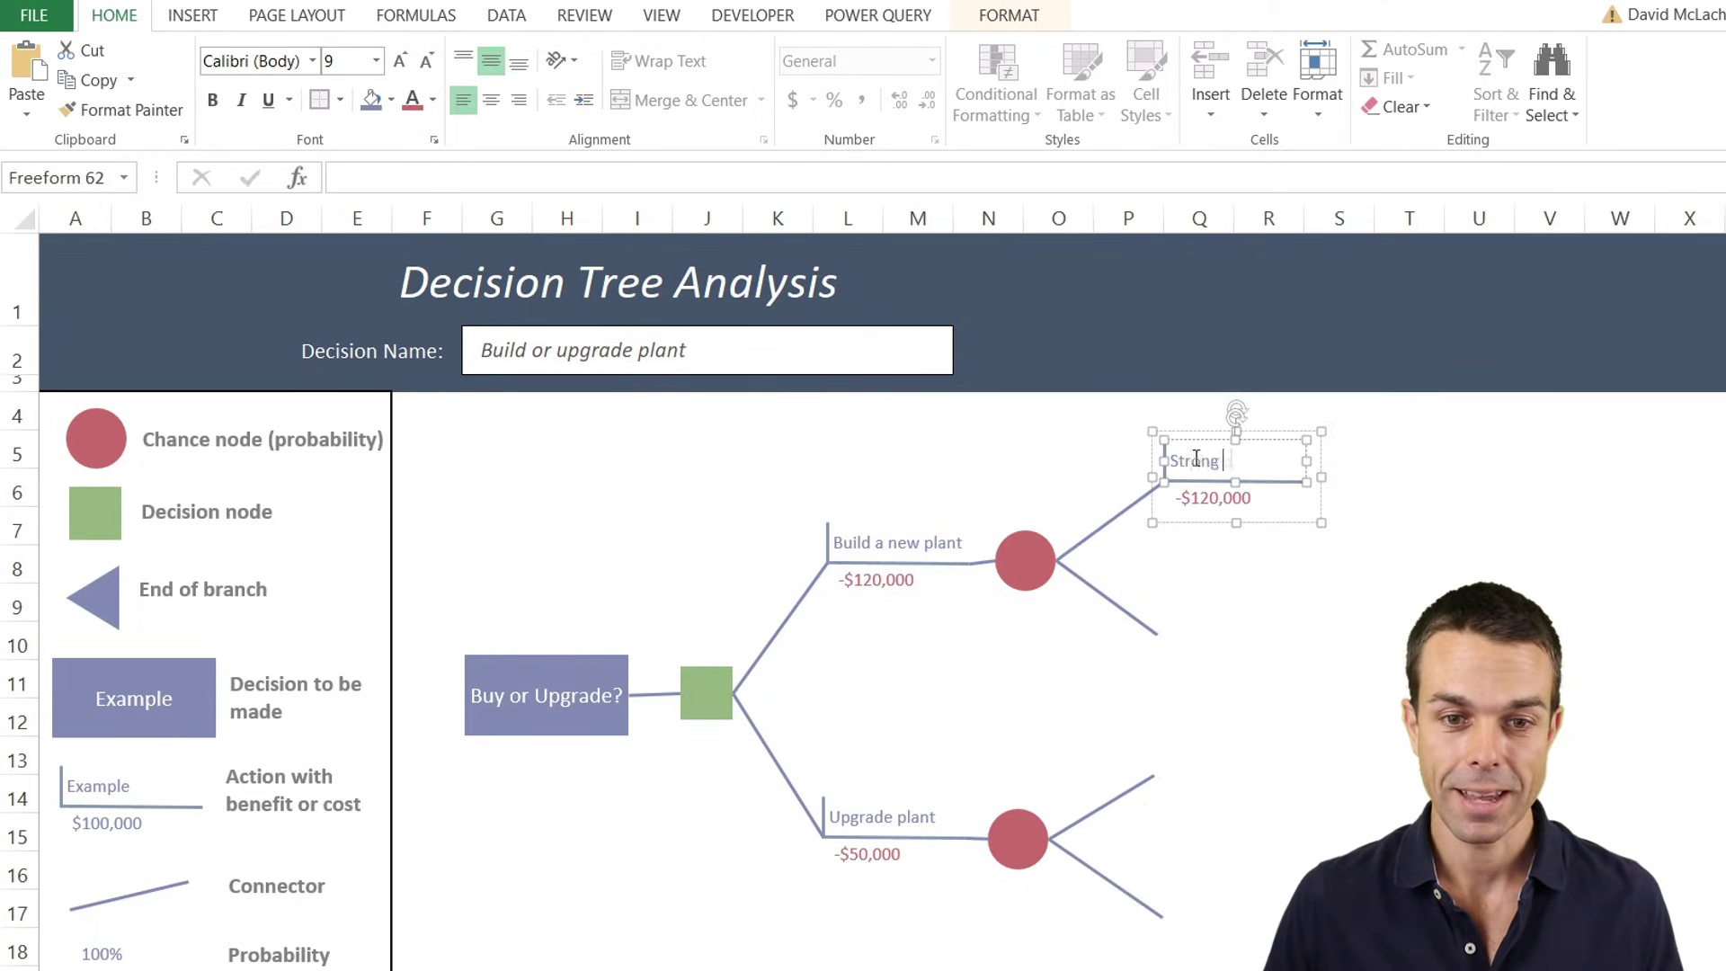
pyautogui.write('Strong demand')
pyautogui.doubleClick(1195, 497)
pyautogui.write('$200,000')
pyautogui.tripleClick(1199, 498)
pyautogui.click(1350, 360)
# Copy that label onto the lower branch as Weak demand $90,000.
pyautogui.click(1528, 423)
pyautogui.moveTo(1220, 429); pyautogui.dragTo(1188, 875)
pyautogui.doubleClick(1191, 614)
pyautogui.write('Weak demand')
pyautogui.click(1271, 636)
pyautogui.doubleClick(1228, 651)
pyautogui.write('90')
# Set the lower chance node's outcome amounts to $120,000 and $60,000.
pyautogui.doubleClick(1205, 789)
pyautogui.write('120')
pyautogui.doubleClick(1201, 933)
pyautogui.write('60')
pyautogui.click(1402, 640)
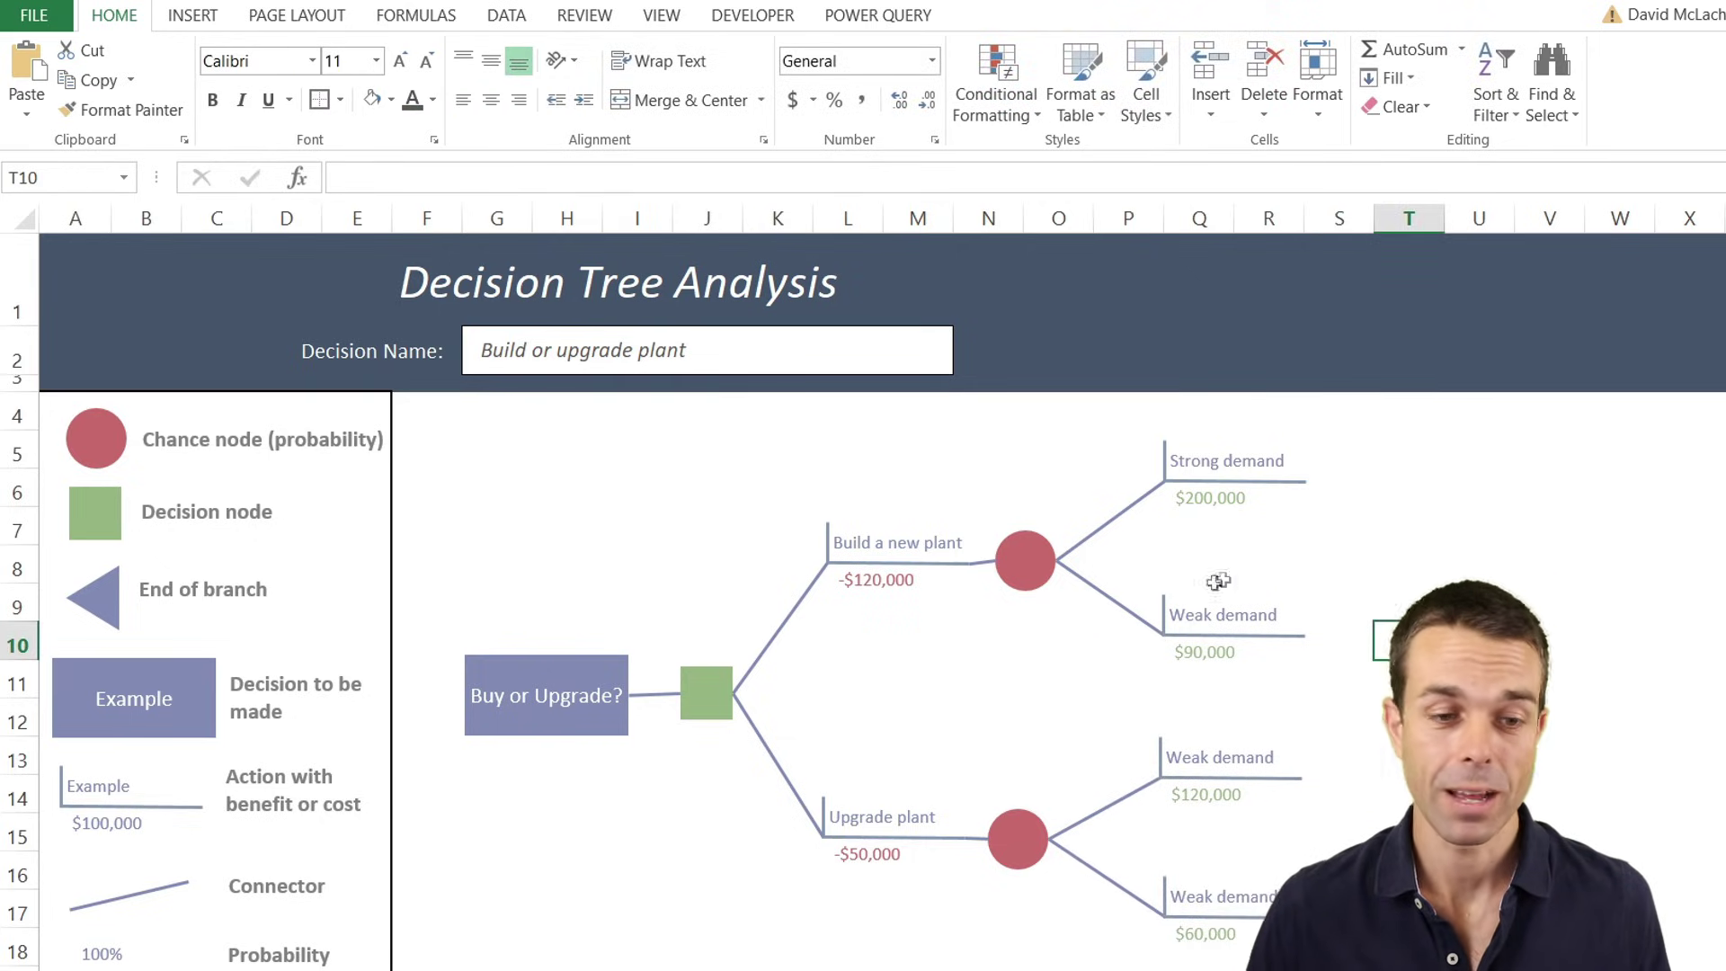
# Paste a copy of the legend's 100% box beside the Strong demand branch.
pyautogui.click(103, 949)
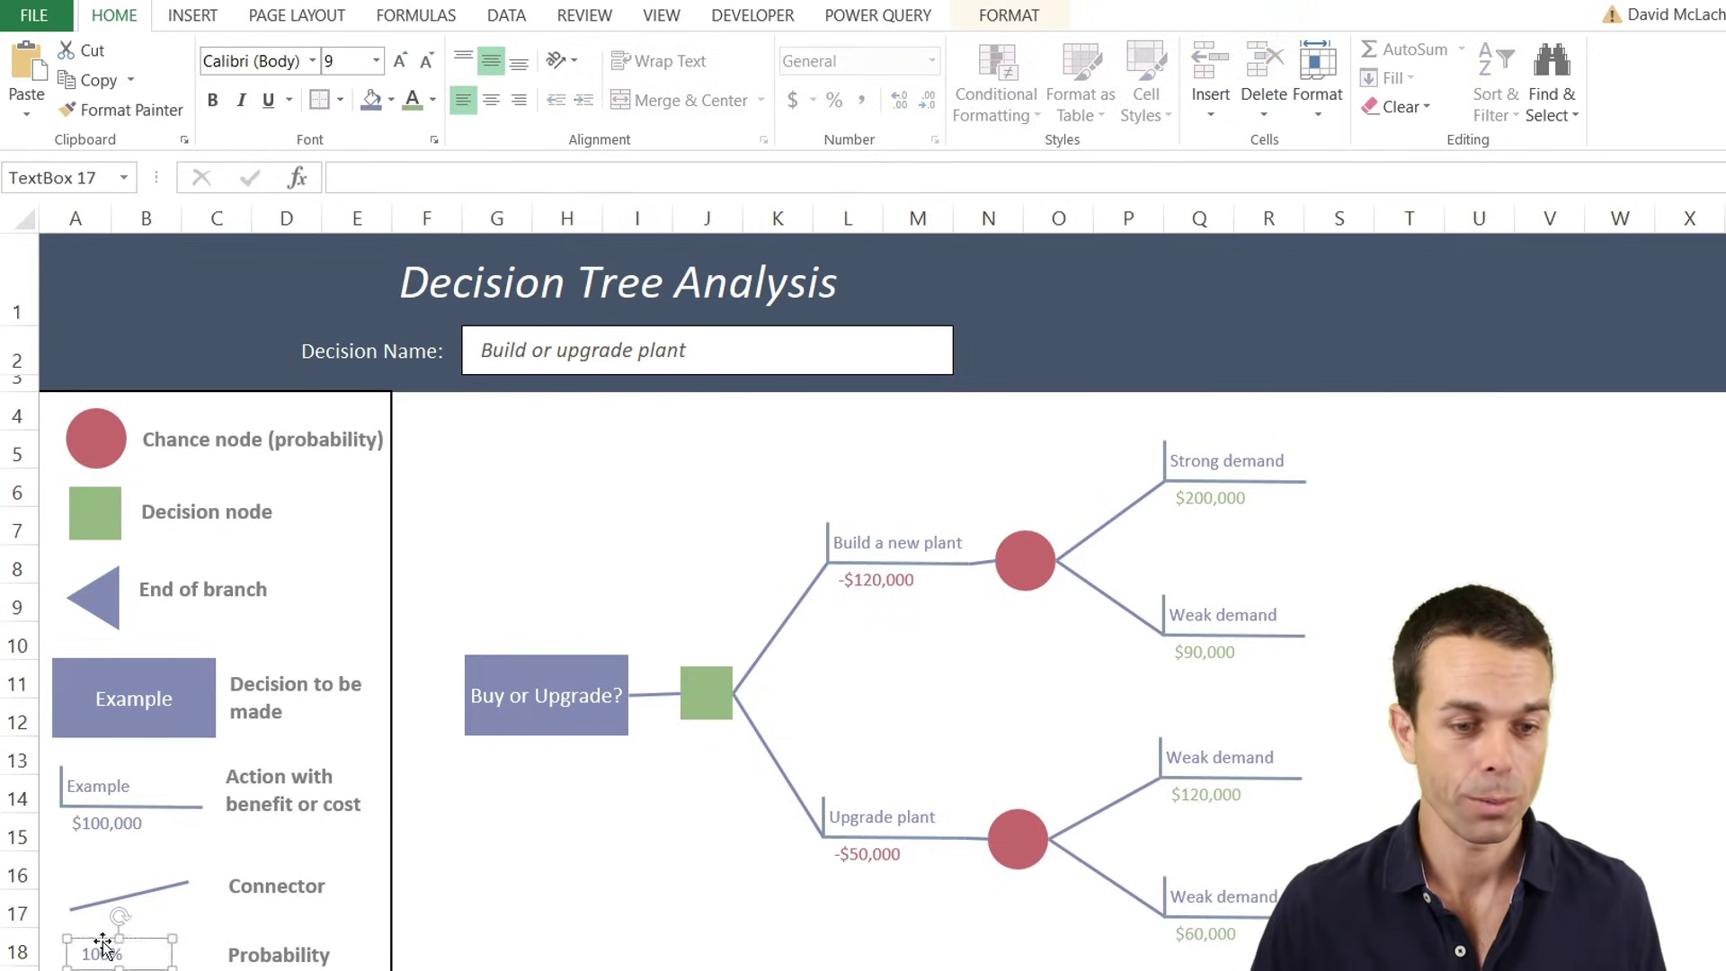
pyautogui.hotkey('ctrl', 'c')
pyautogui.click(766, 569)
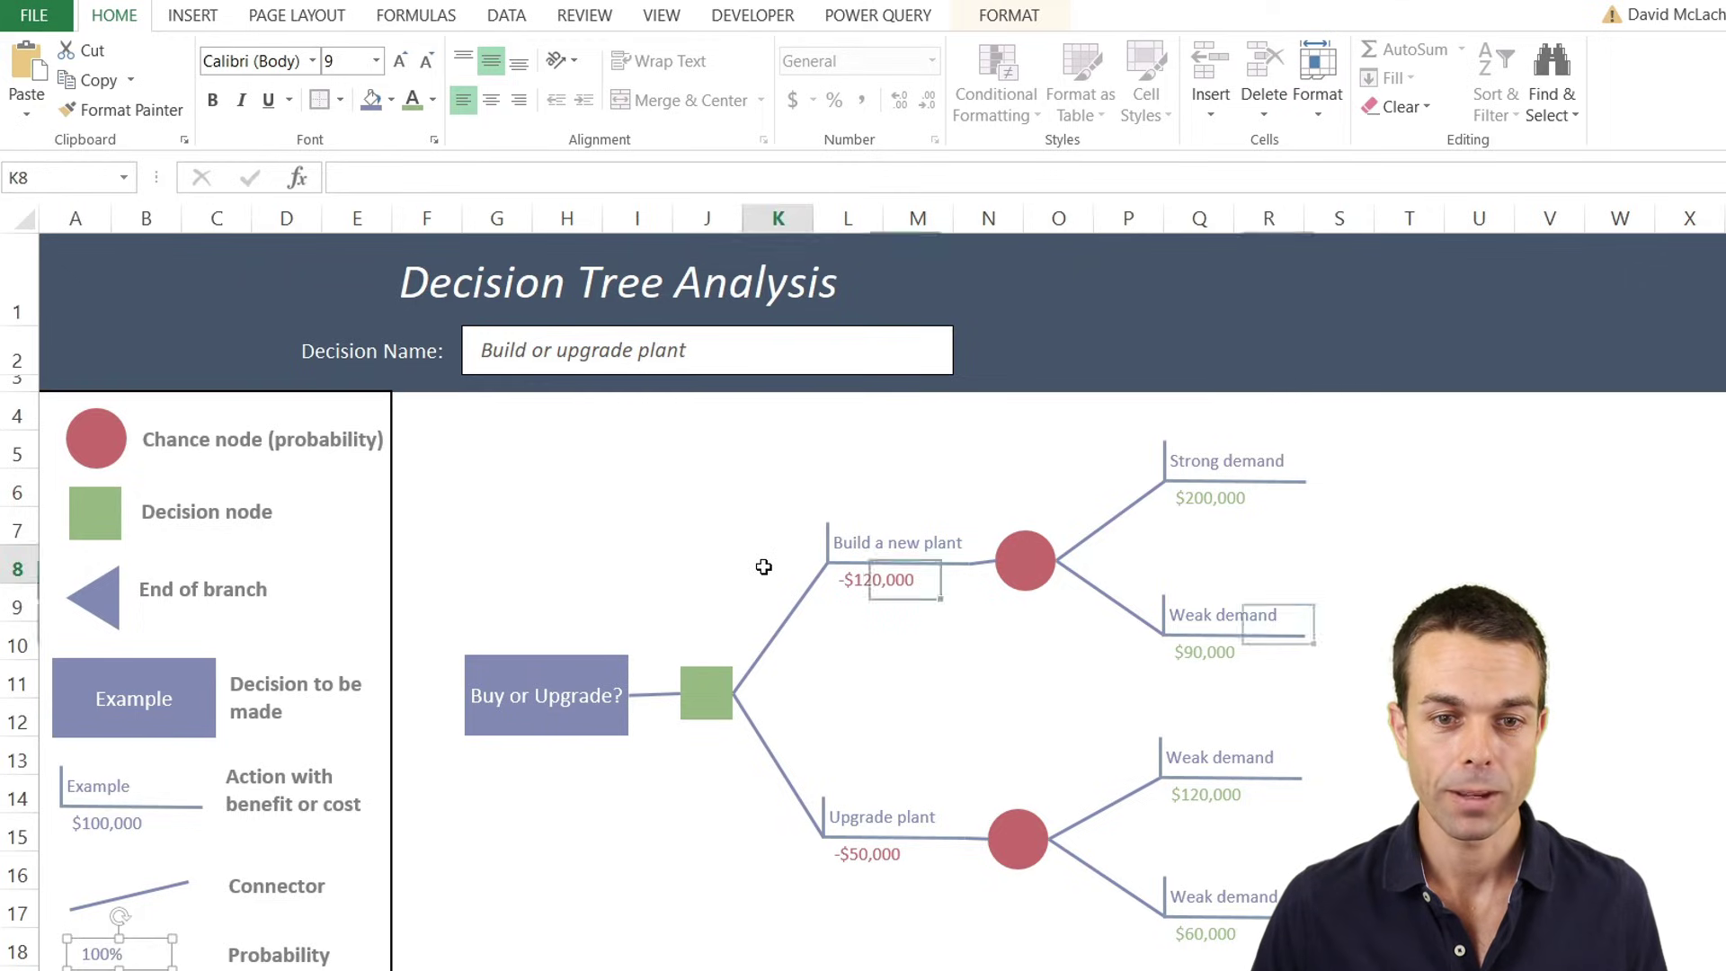
pyautogui.hotkey('ctrl', 'v')
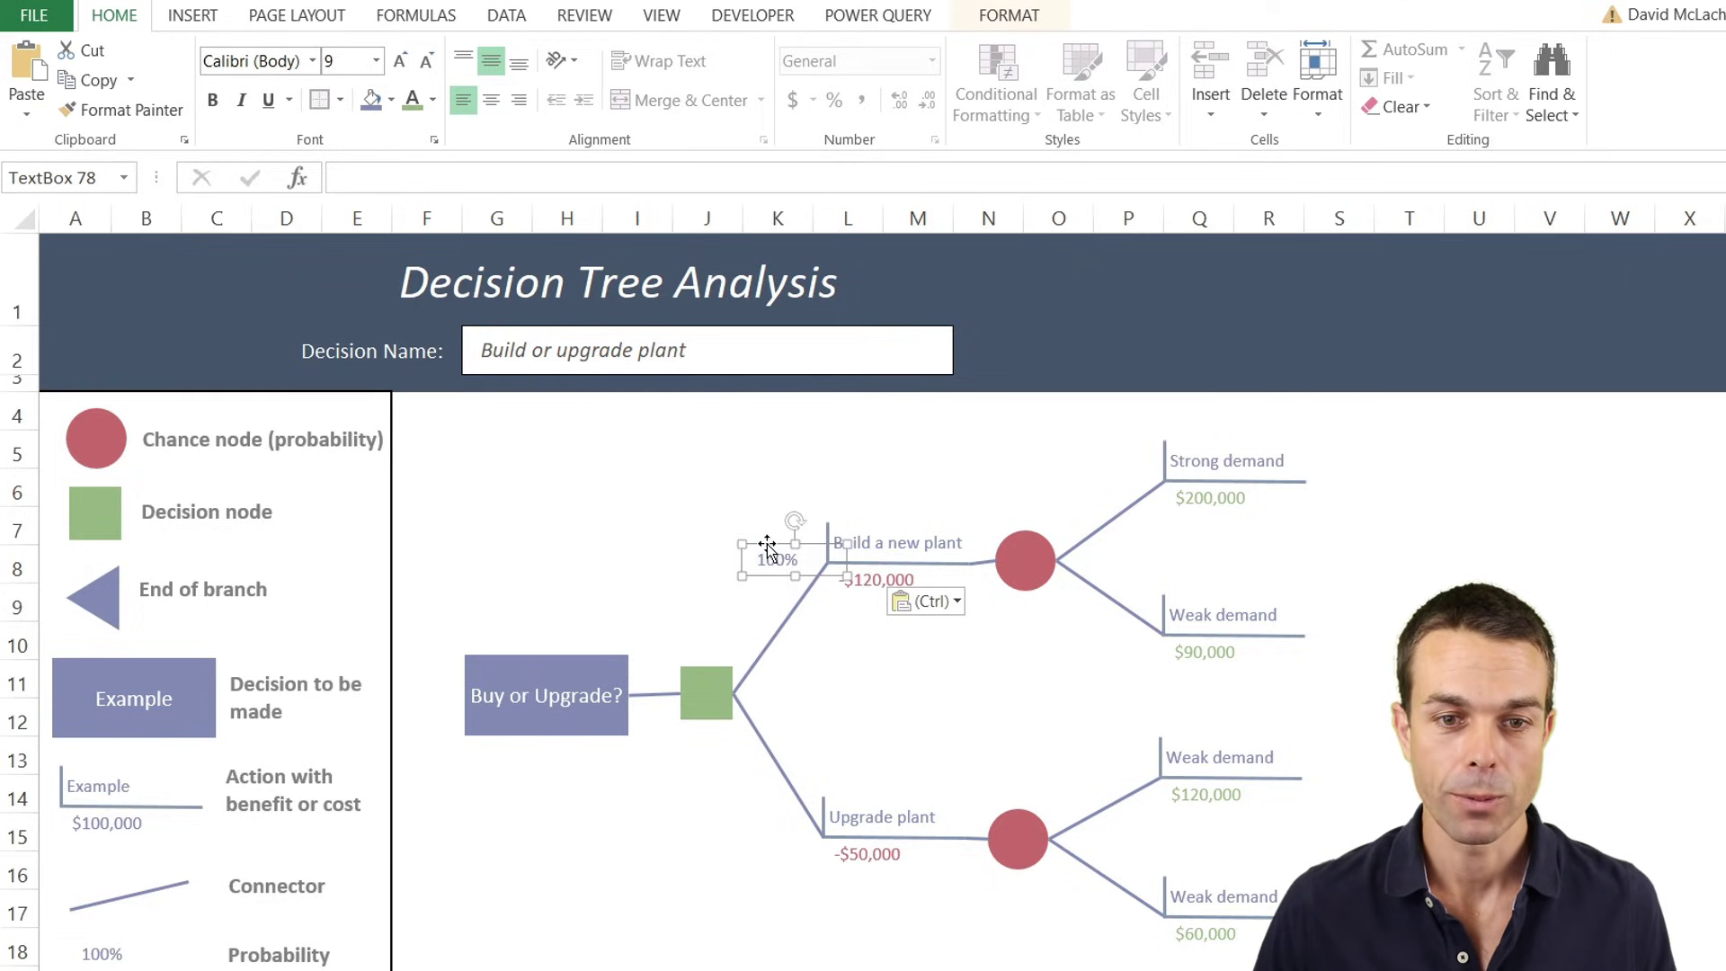
pyautogui.moveTo(767, 546); pyautogui.dragTo(1063, 478)
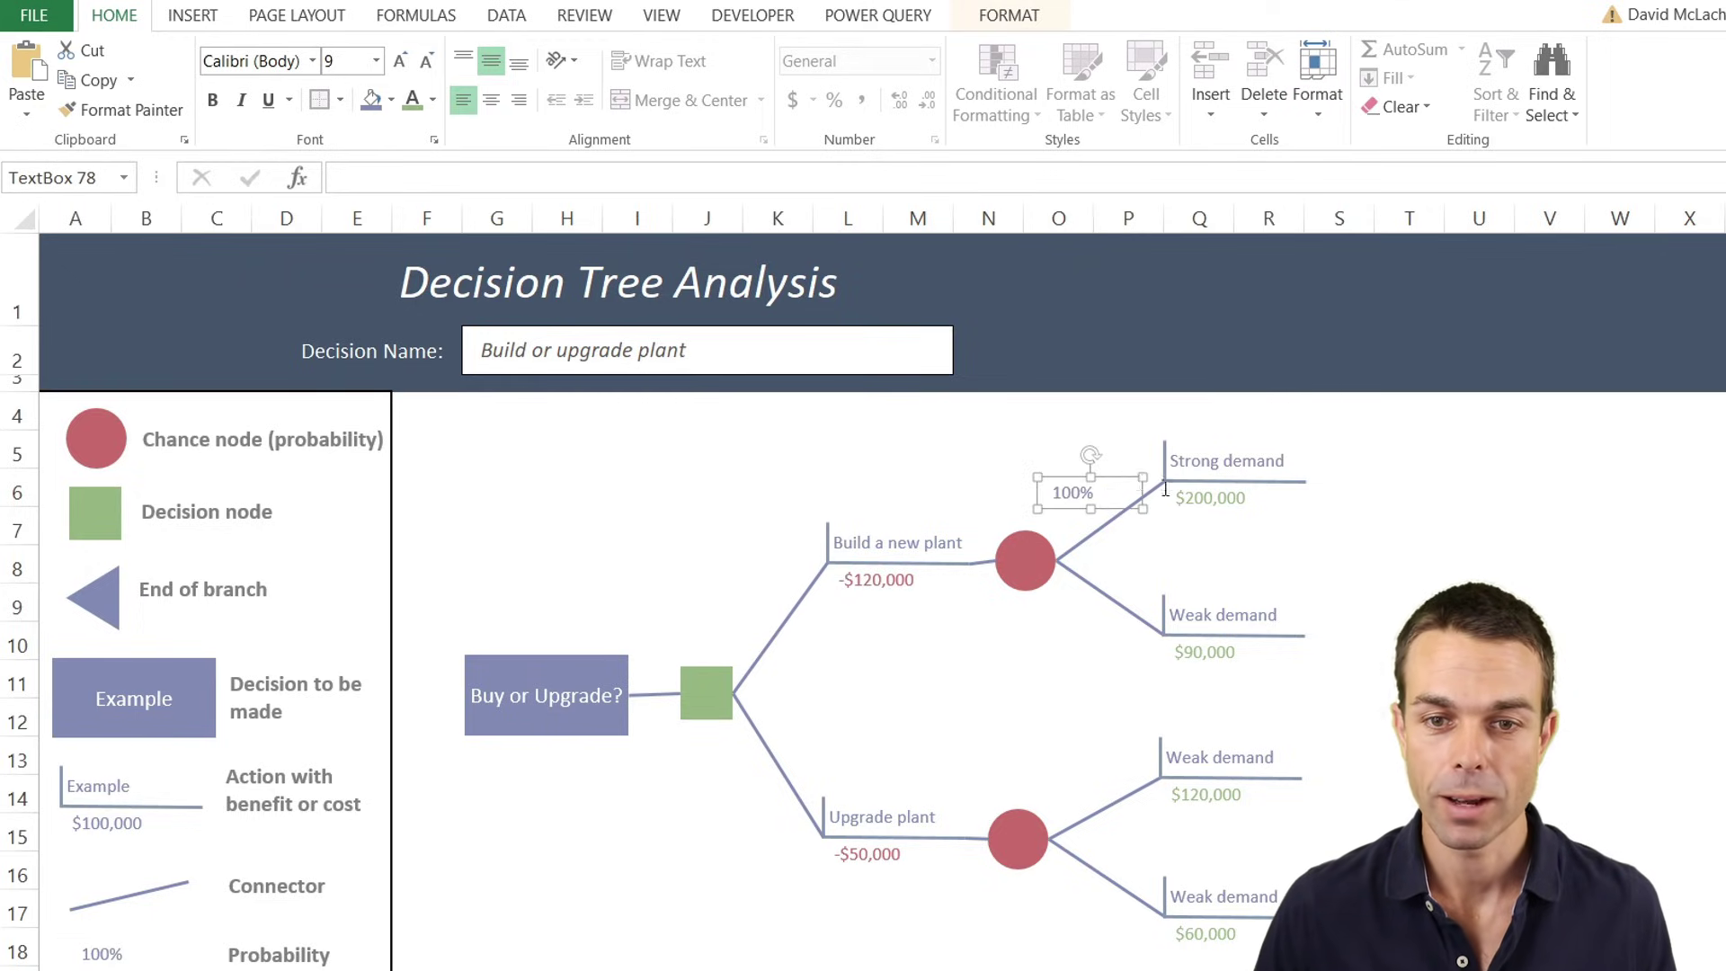
pyautogui.press('Escape')
pyautogui.click(1116, 492)
pyautogui.scroll(4, 1160, 473)
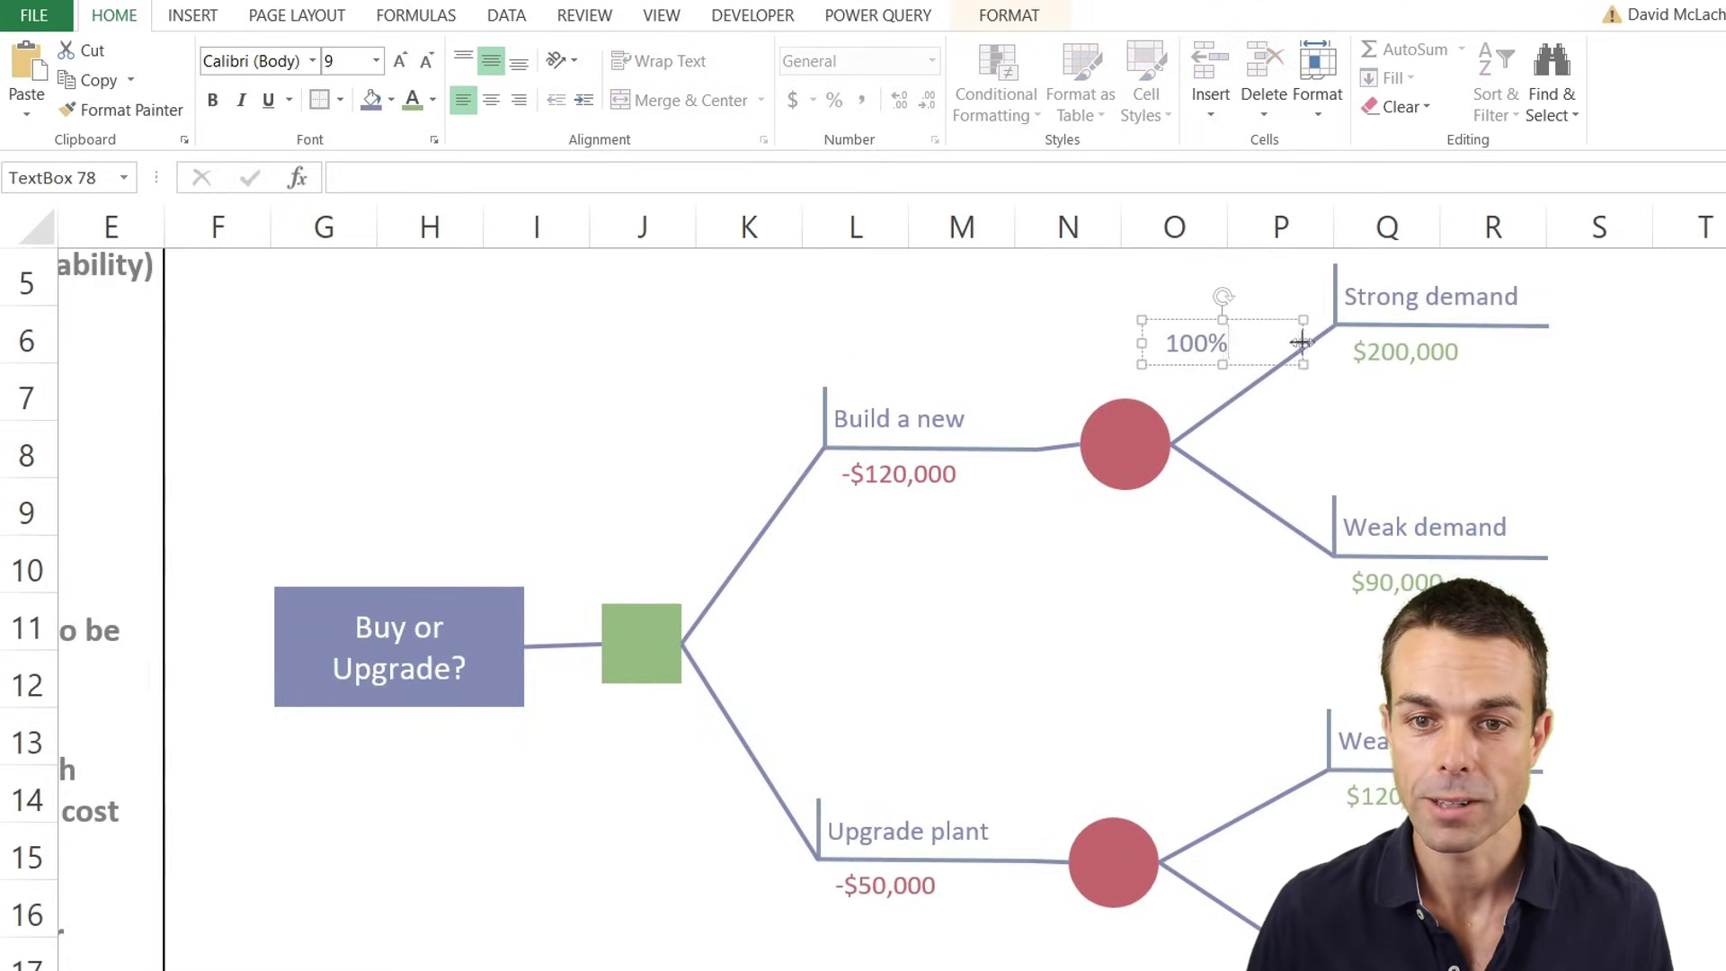
pyautogui.moveTo(1245, 347); pyautogui.dragTo(1269, 352)
# Give the probability box a white fill and change it to 60%.
pyautogui.rightClick(1269, 353)
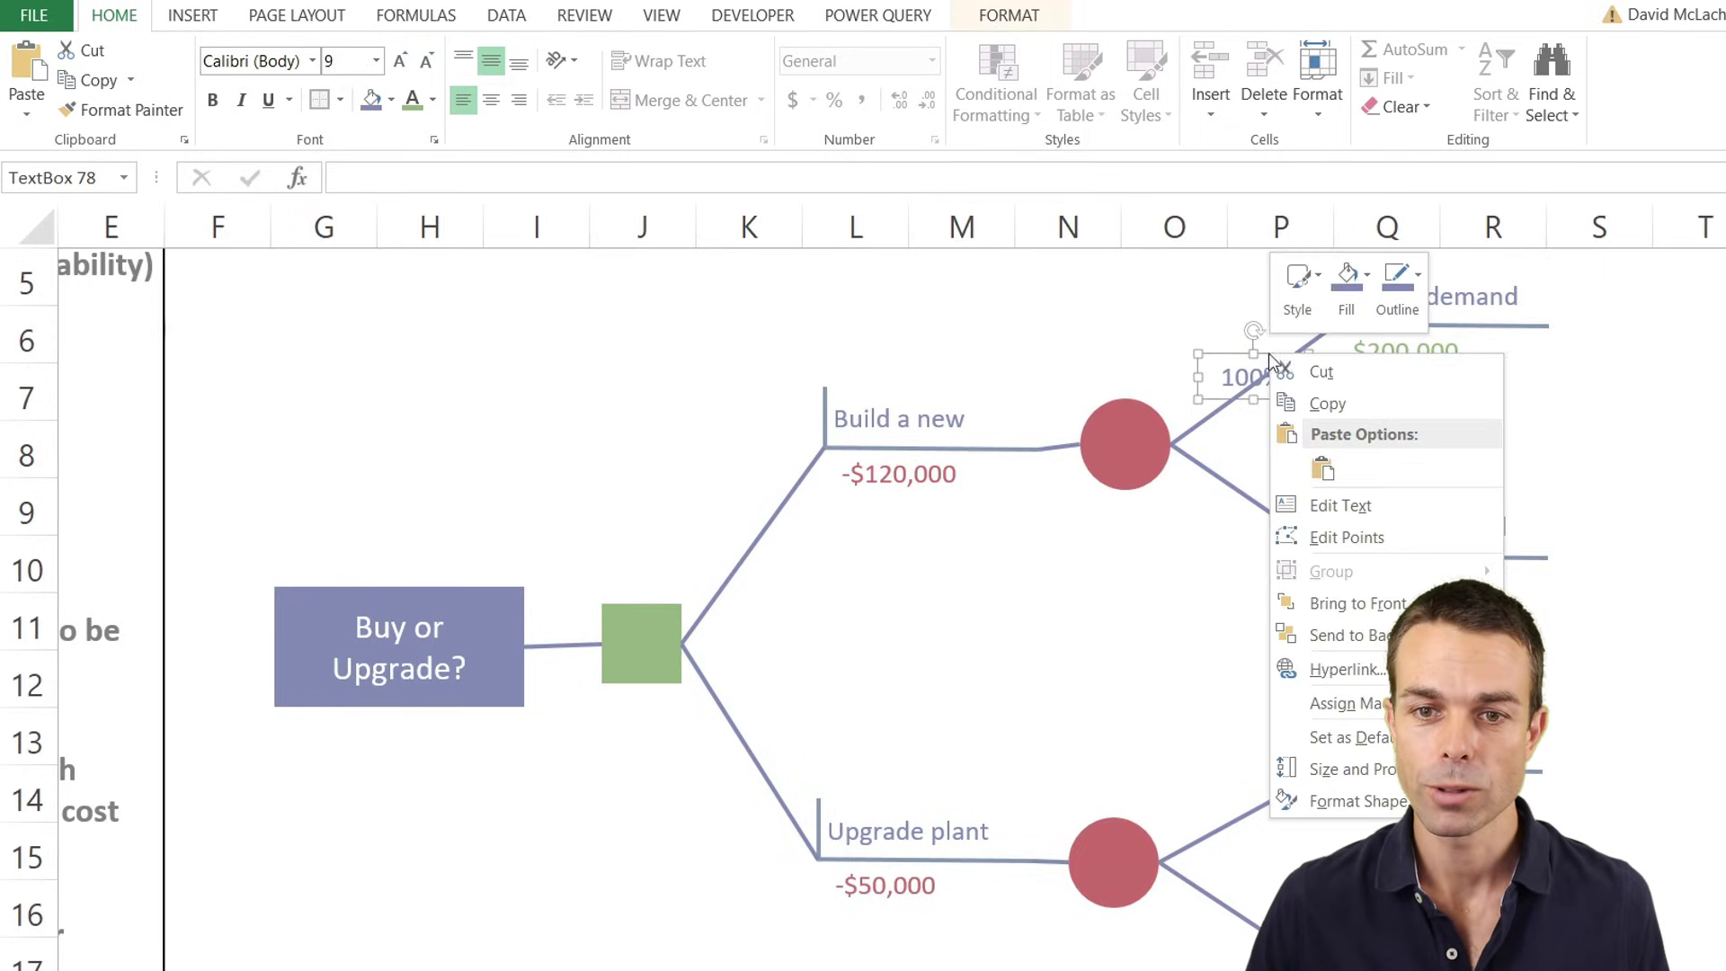
pyautogui.click(1346, 306)
pyautogui.click(1337, 401)
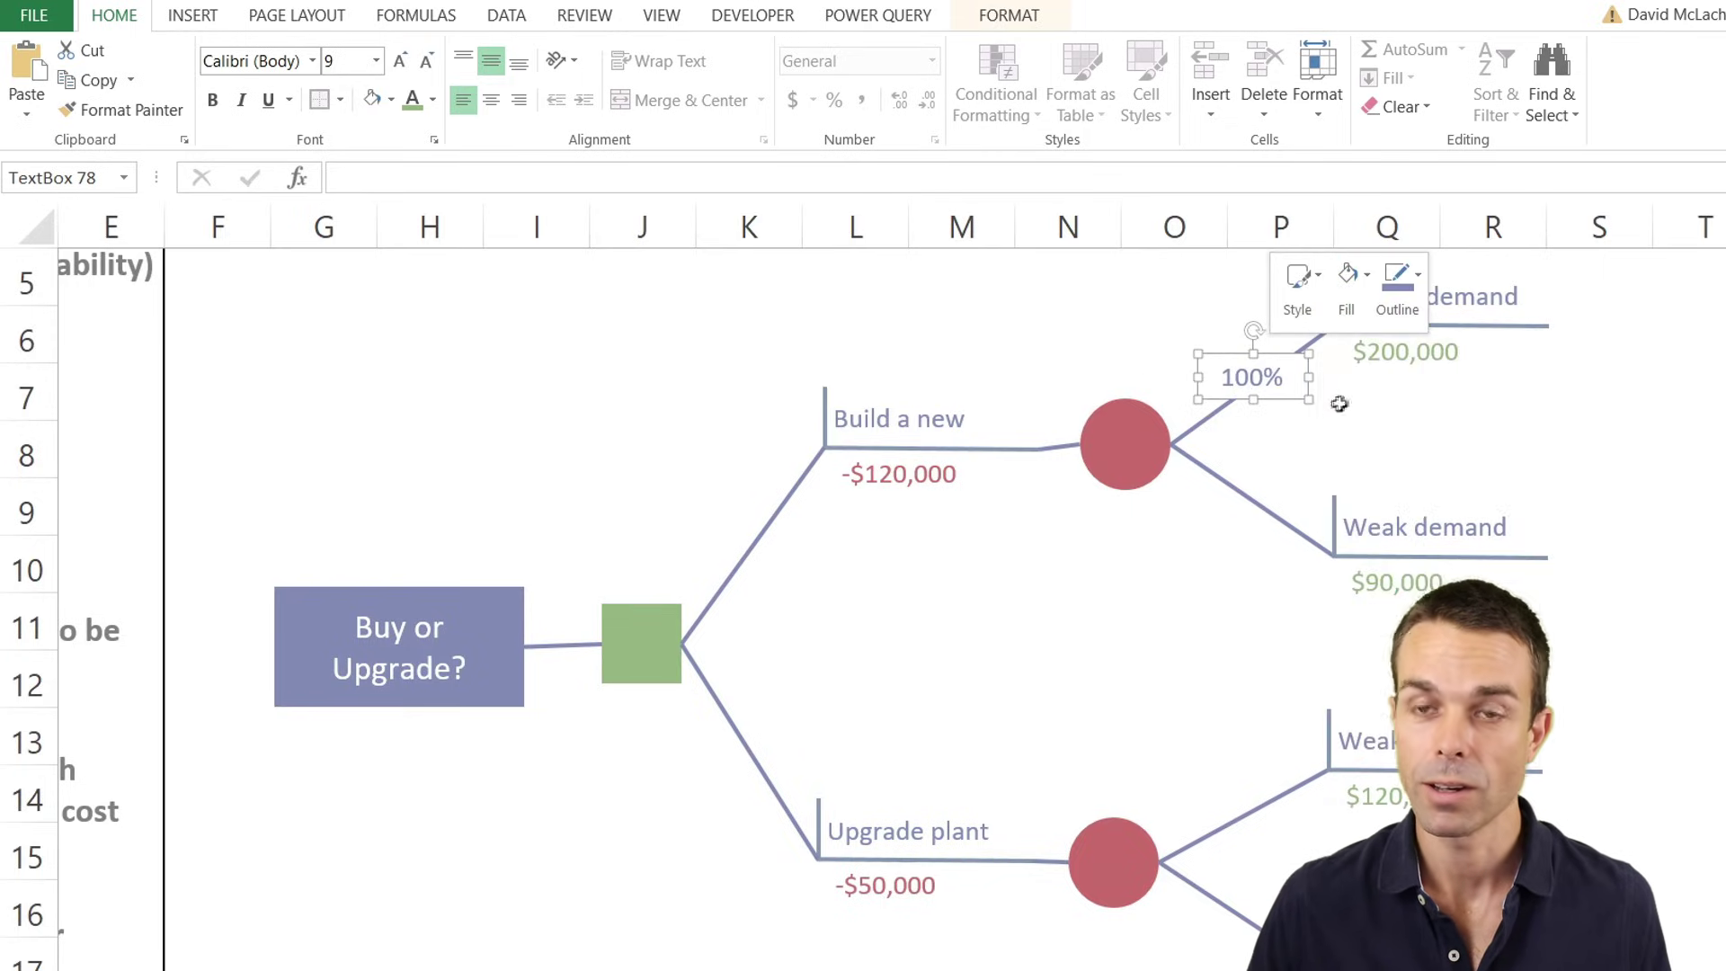
pyautogui.moveTo(1273, 353); pyautogui.dragTo(1289, 360)
pyautogui.doubleClick(1255, 383)
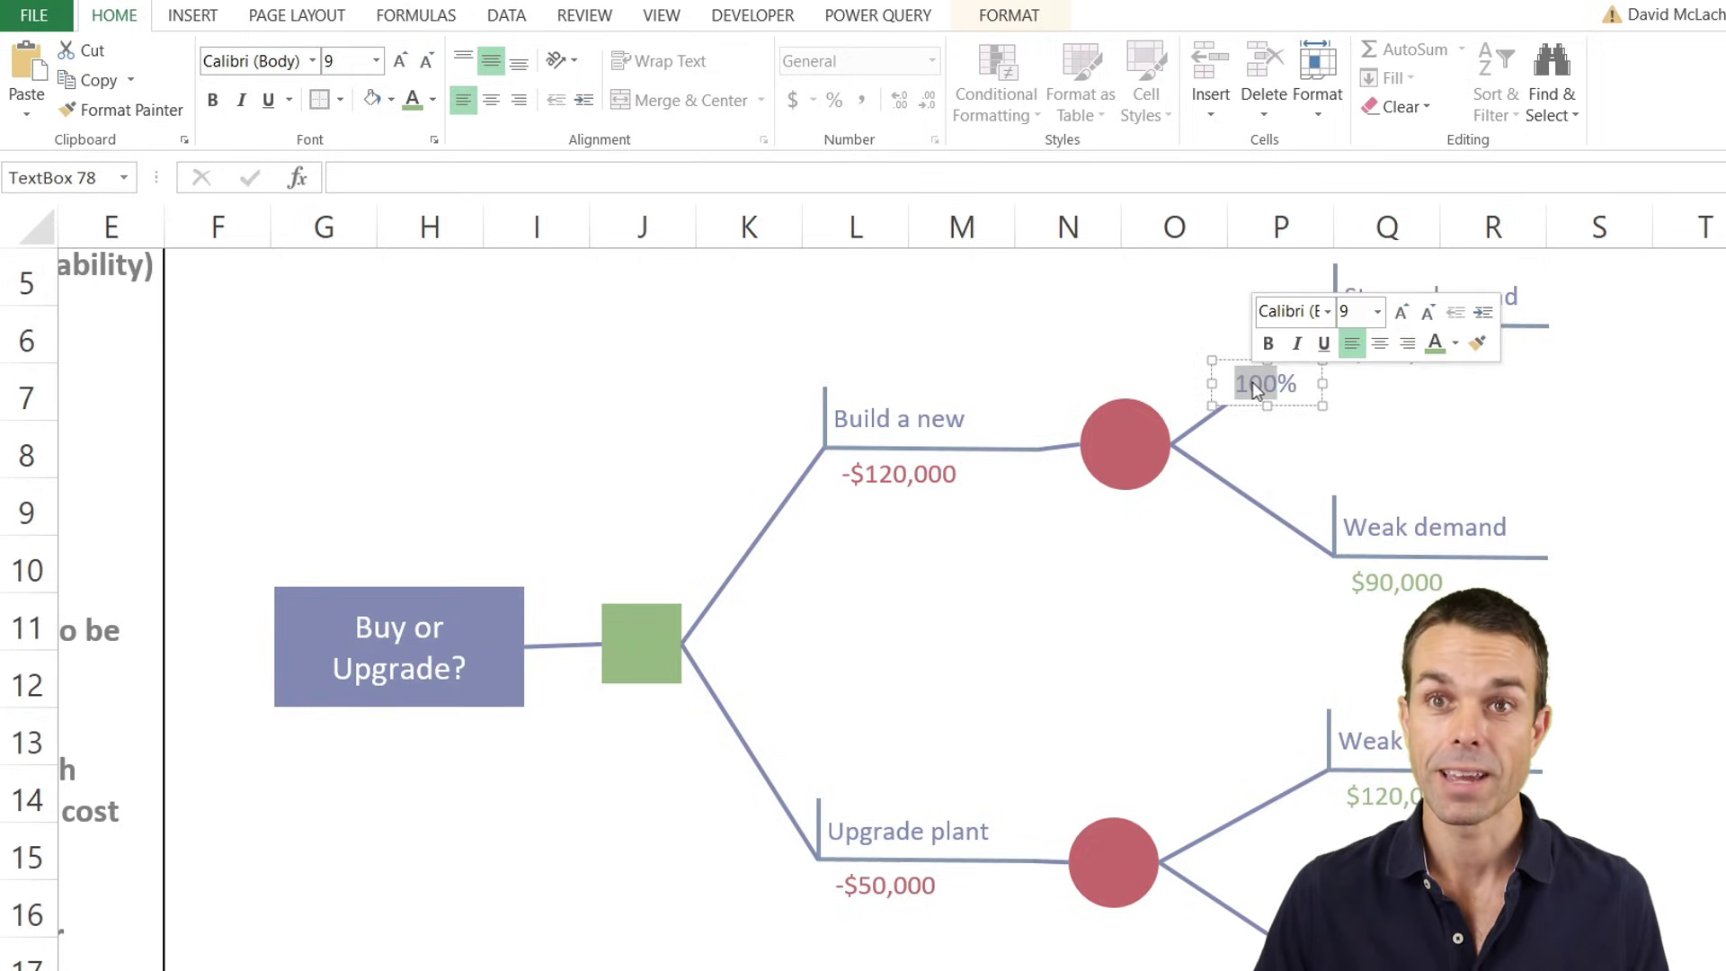
pyautogui.write('60')
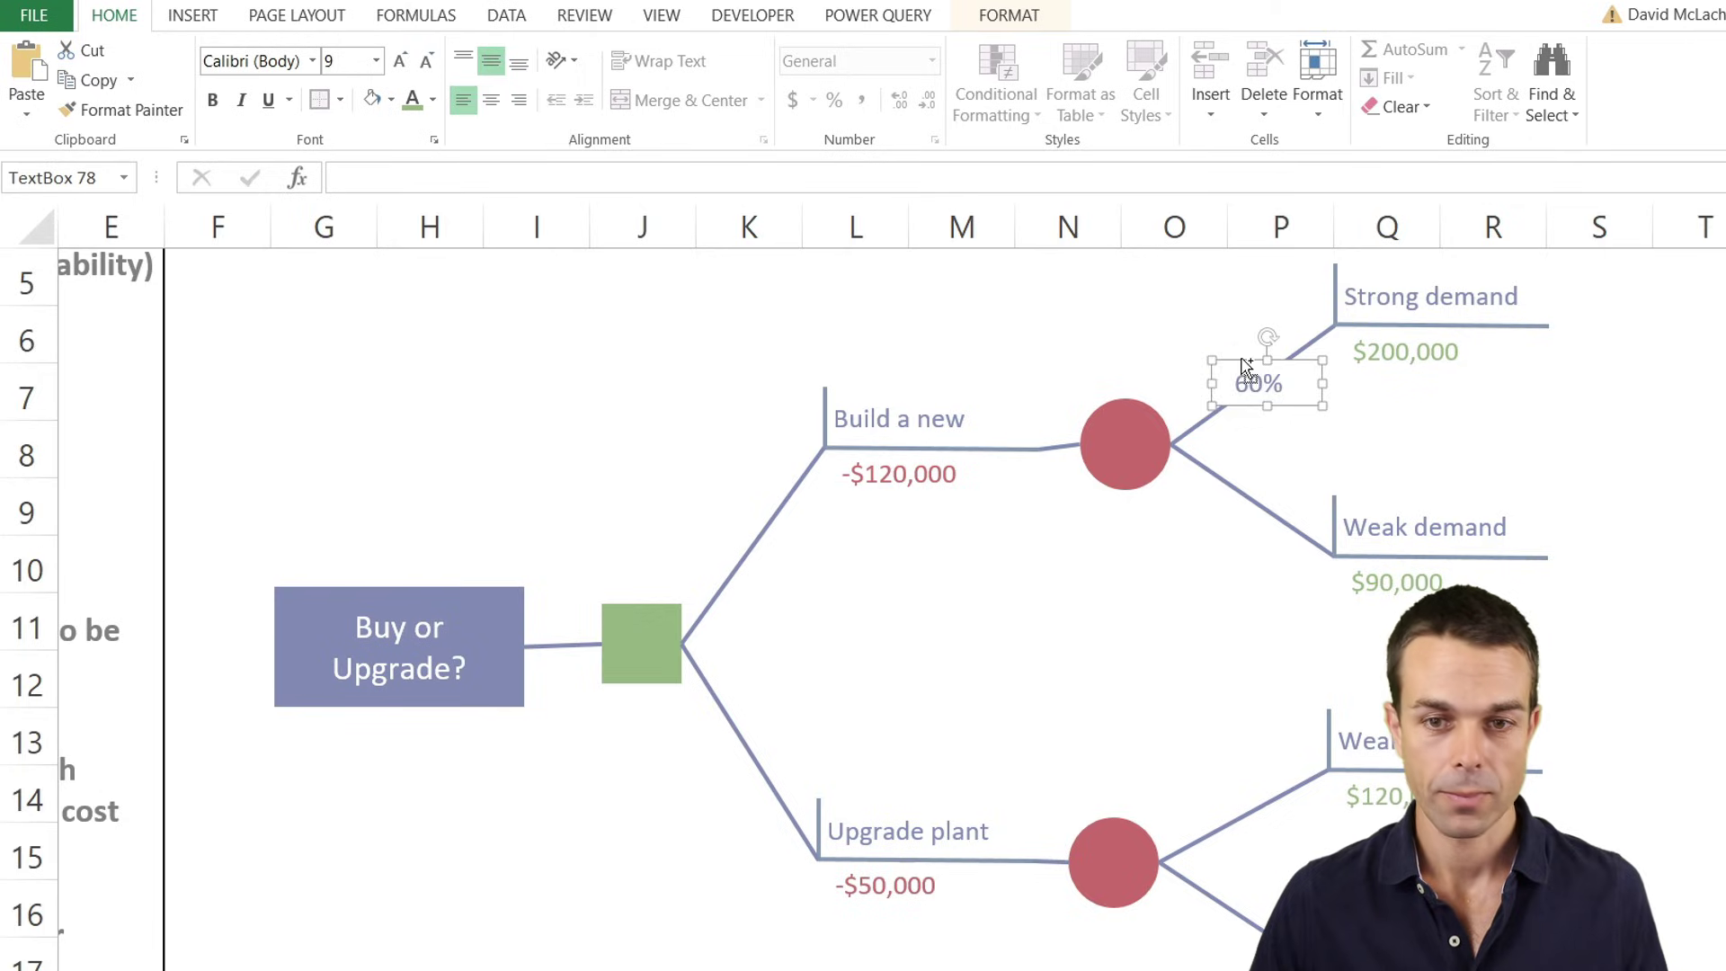
# Add a 40% copy on Weak demand, then duplicate both onto the Upgrade plant branches.
pyautogui.hotkey('ctrl', 'd')
pyautogui.moveTo(1283, 439); pyautogui.dragTo(1250, 508)
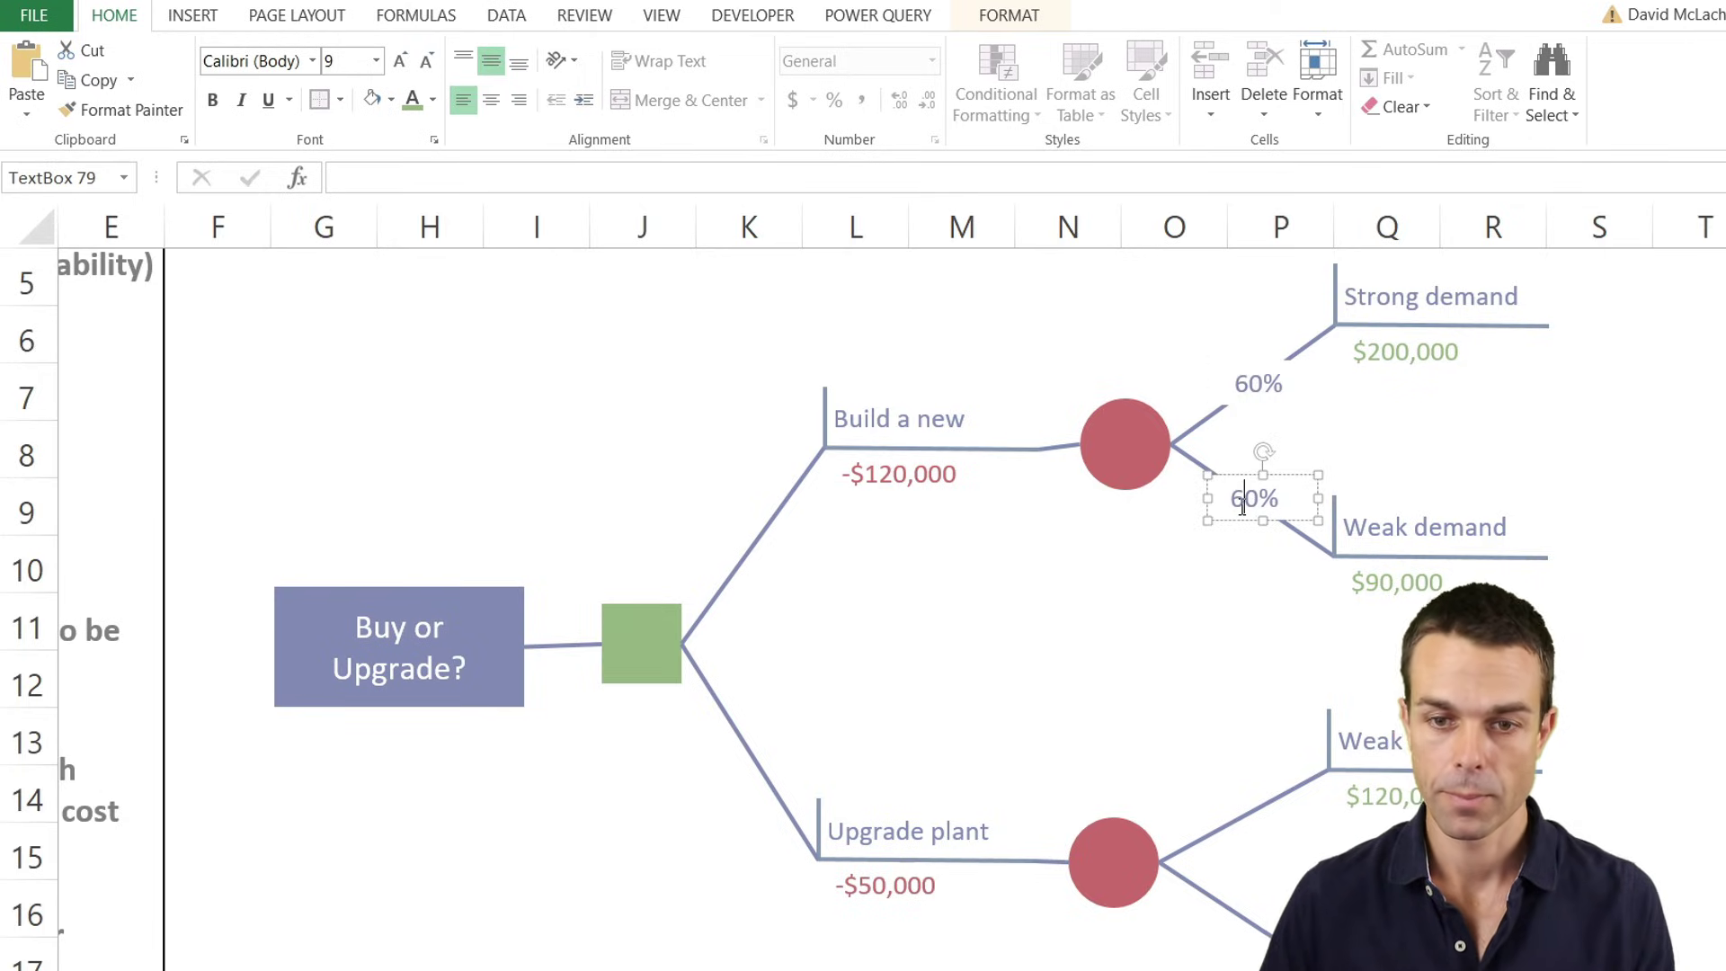
pyautogui.press('BackSpace')
pyautogui.write('4')
pyautogui.keyDown('shift'); pyautogui.click(1259, 384); pyautogui.keyUp('shift')
pyautogui.hotkey('ctrl', 'd')
pyautogui.moveTo(1275, 440); pyautogui.dragTo(1227, 835)
pyautogui.click(1071, 657)
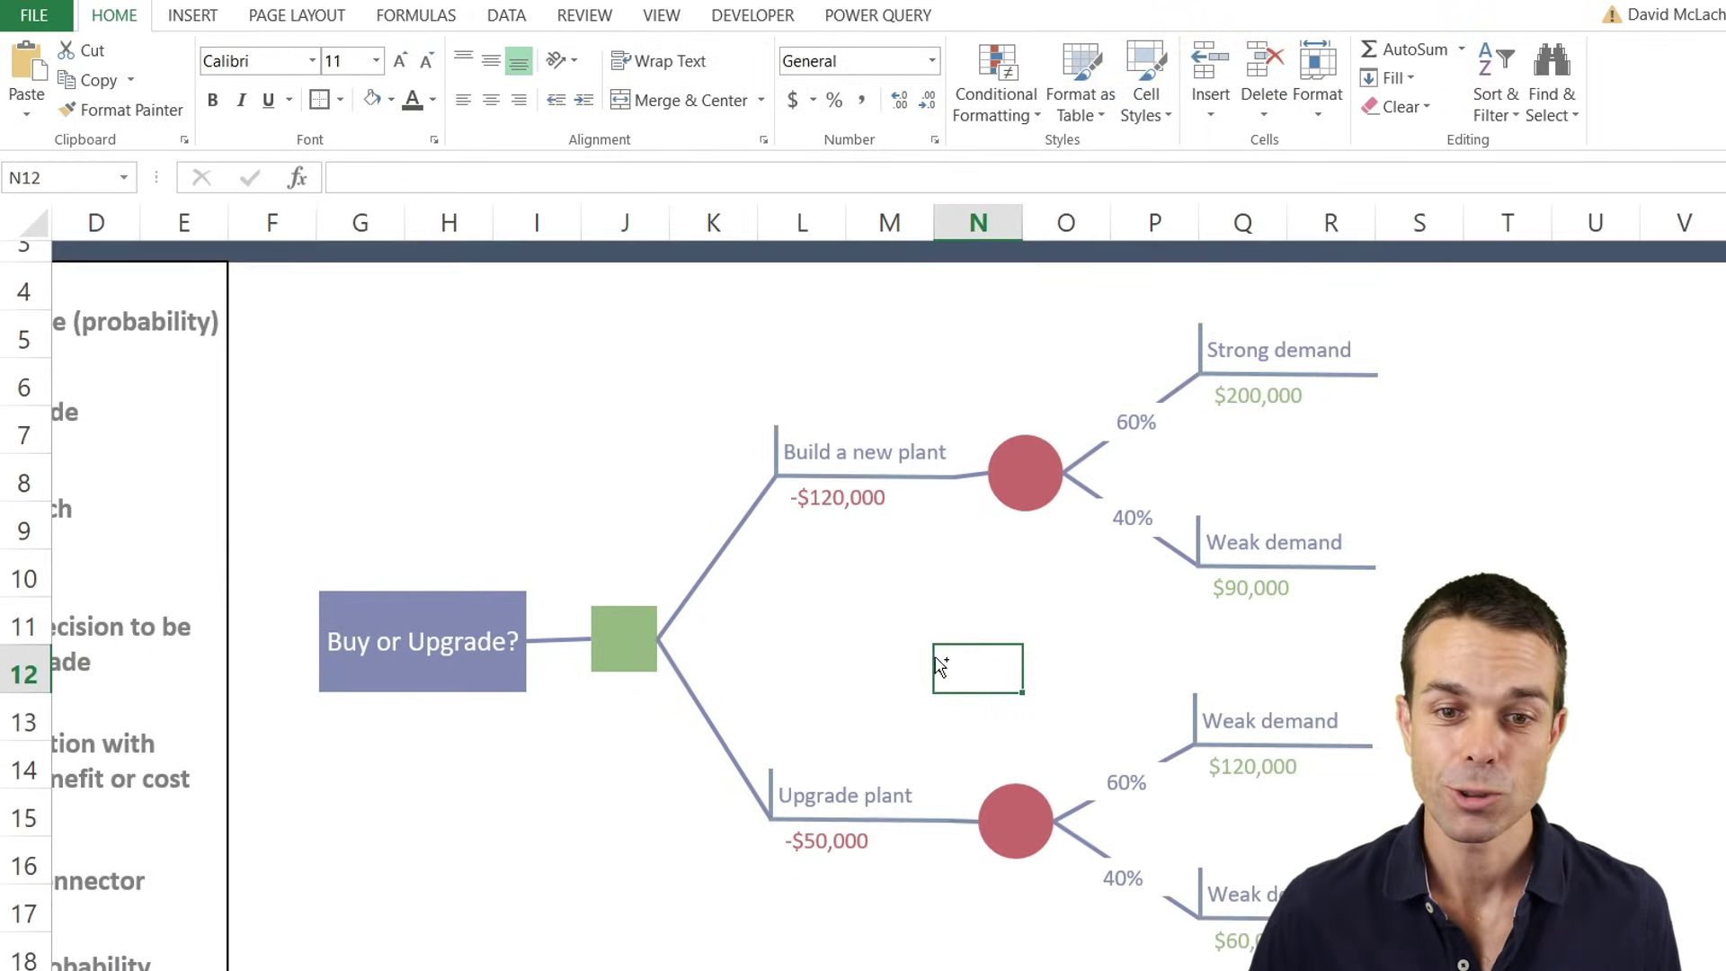
# Copy the legend's end-of-branch triangle to cap the Strong demand $200,000 outcome of the new-plant option.
pyautogui.press('ctrl')
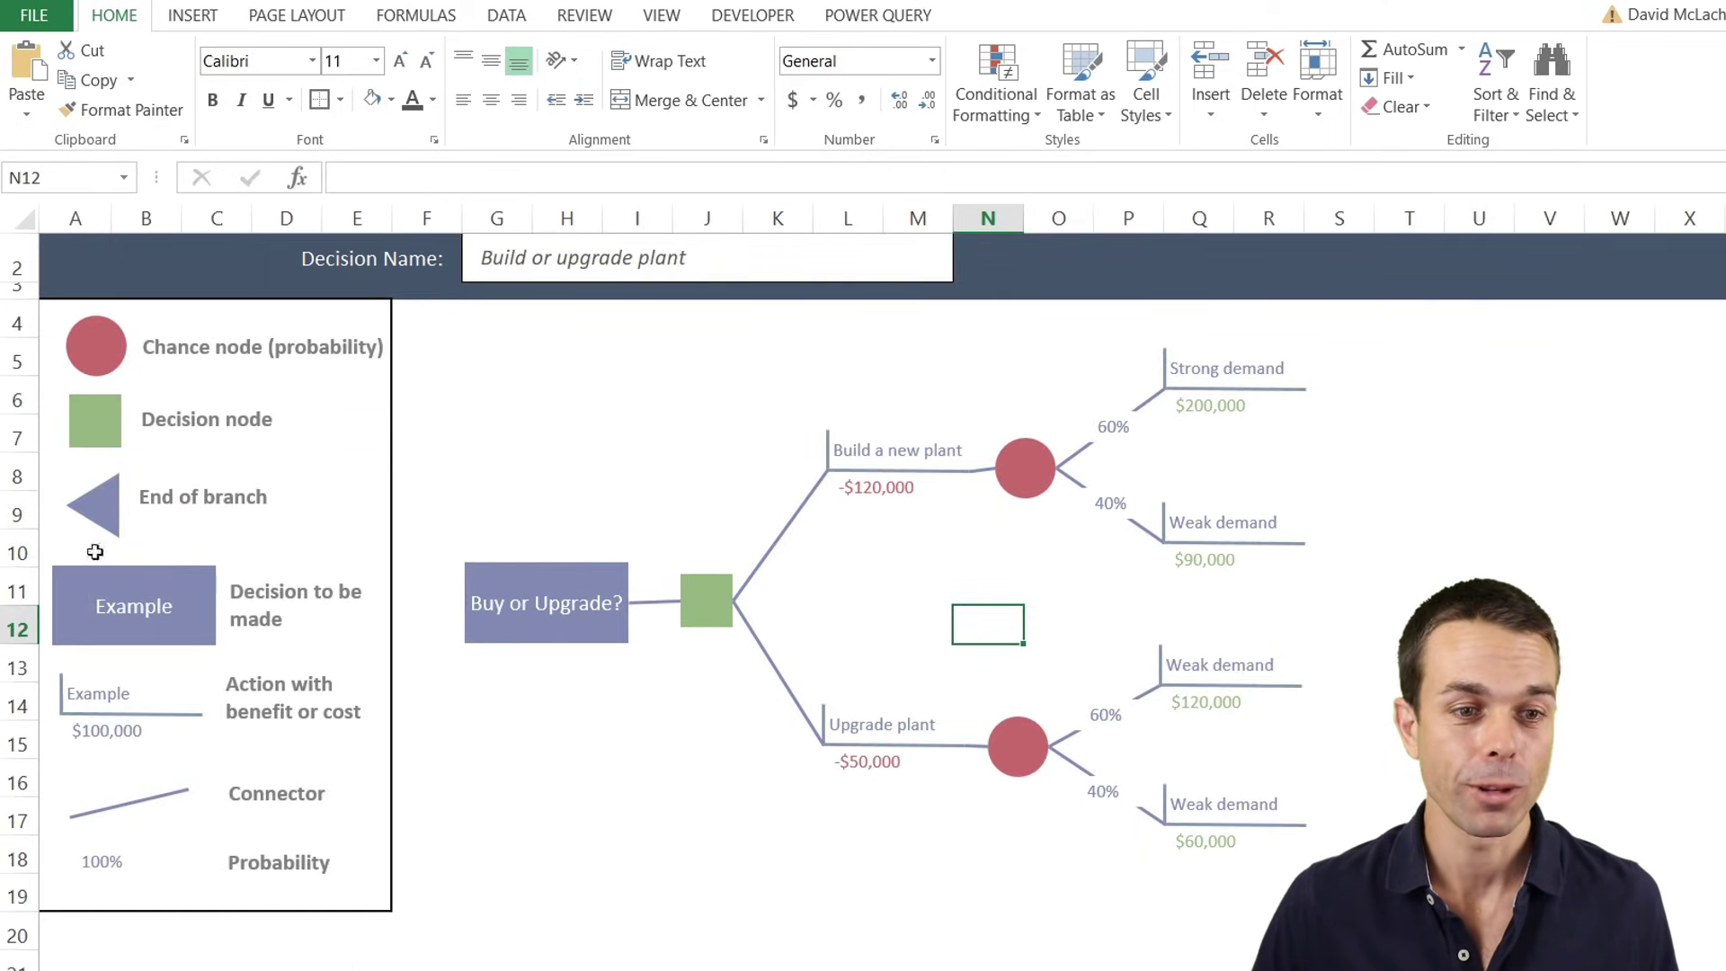
pyautogui.click(100, 503)
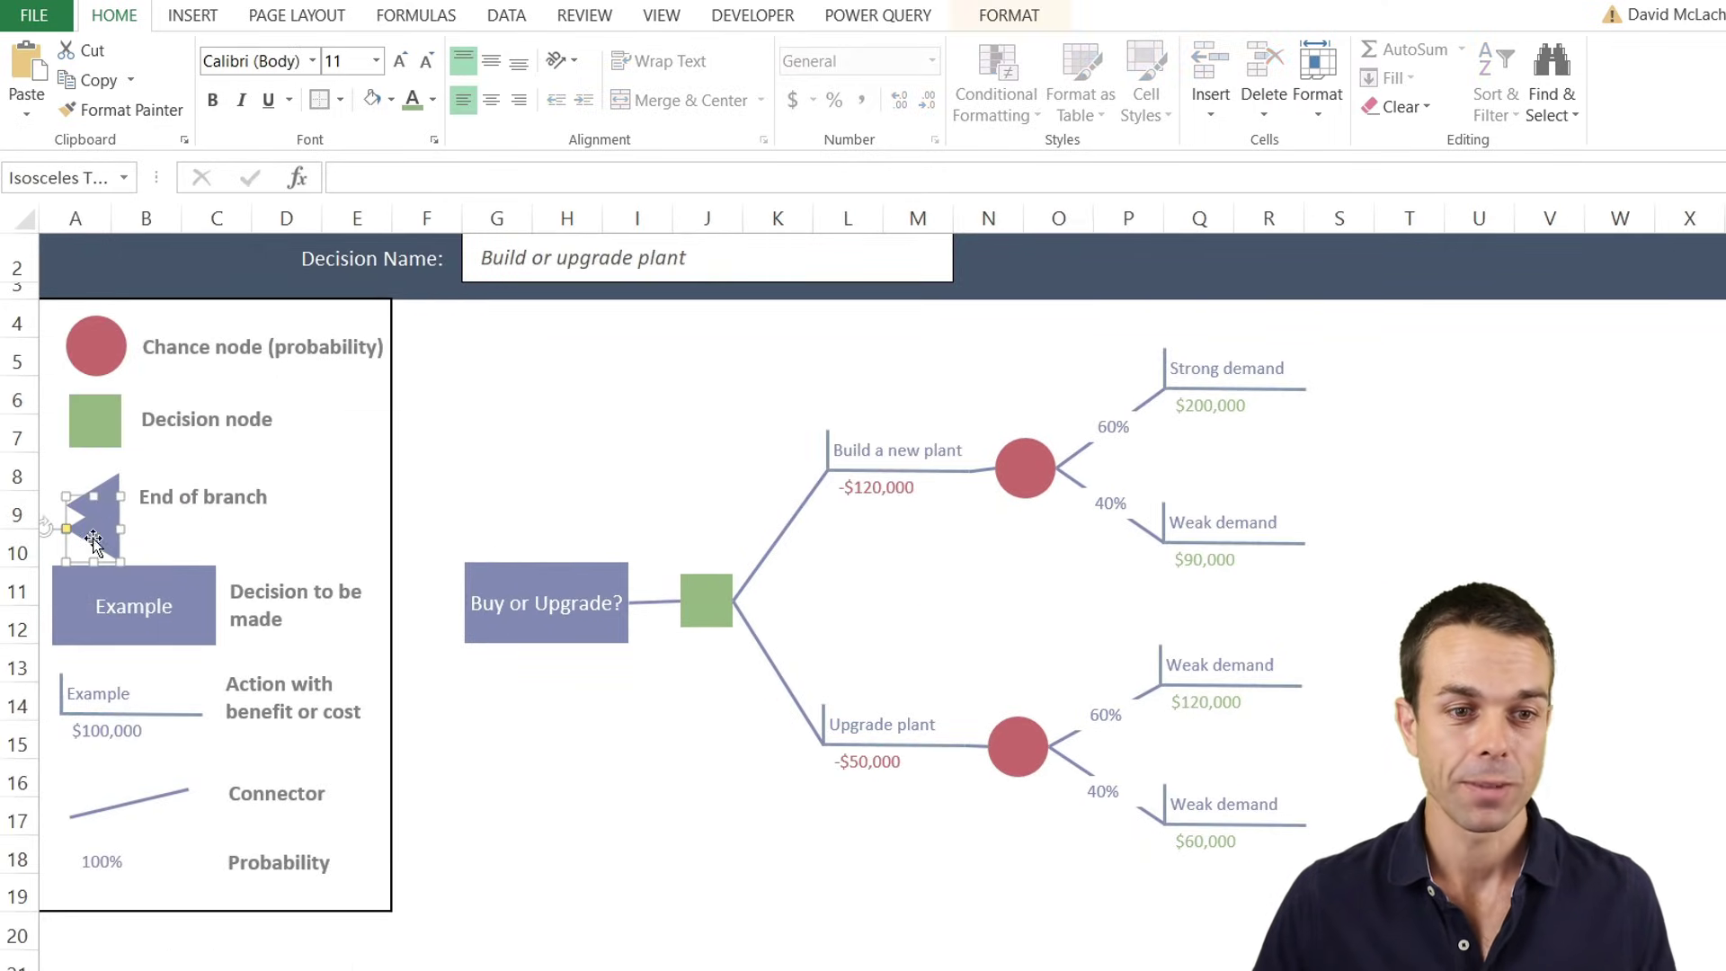
pyautogui.moveTo(95, 530); pyautogui.dragTo(1331, 397)
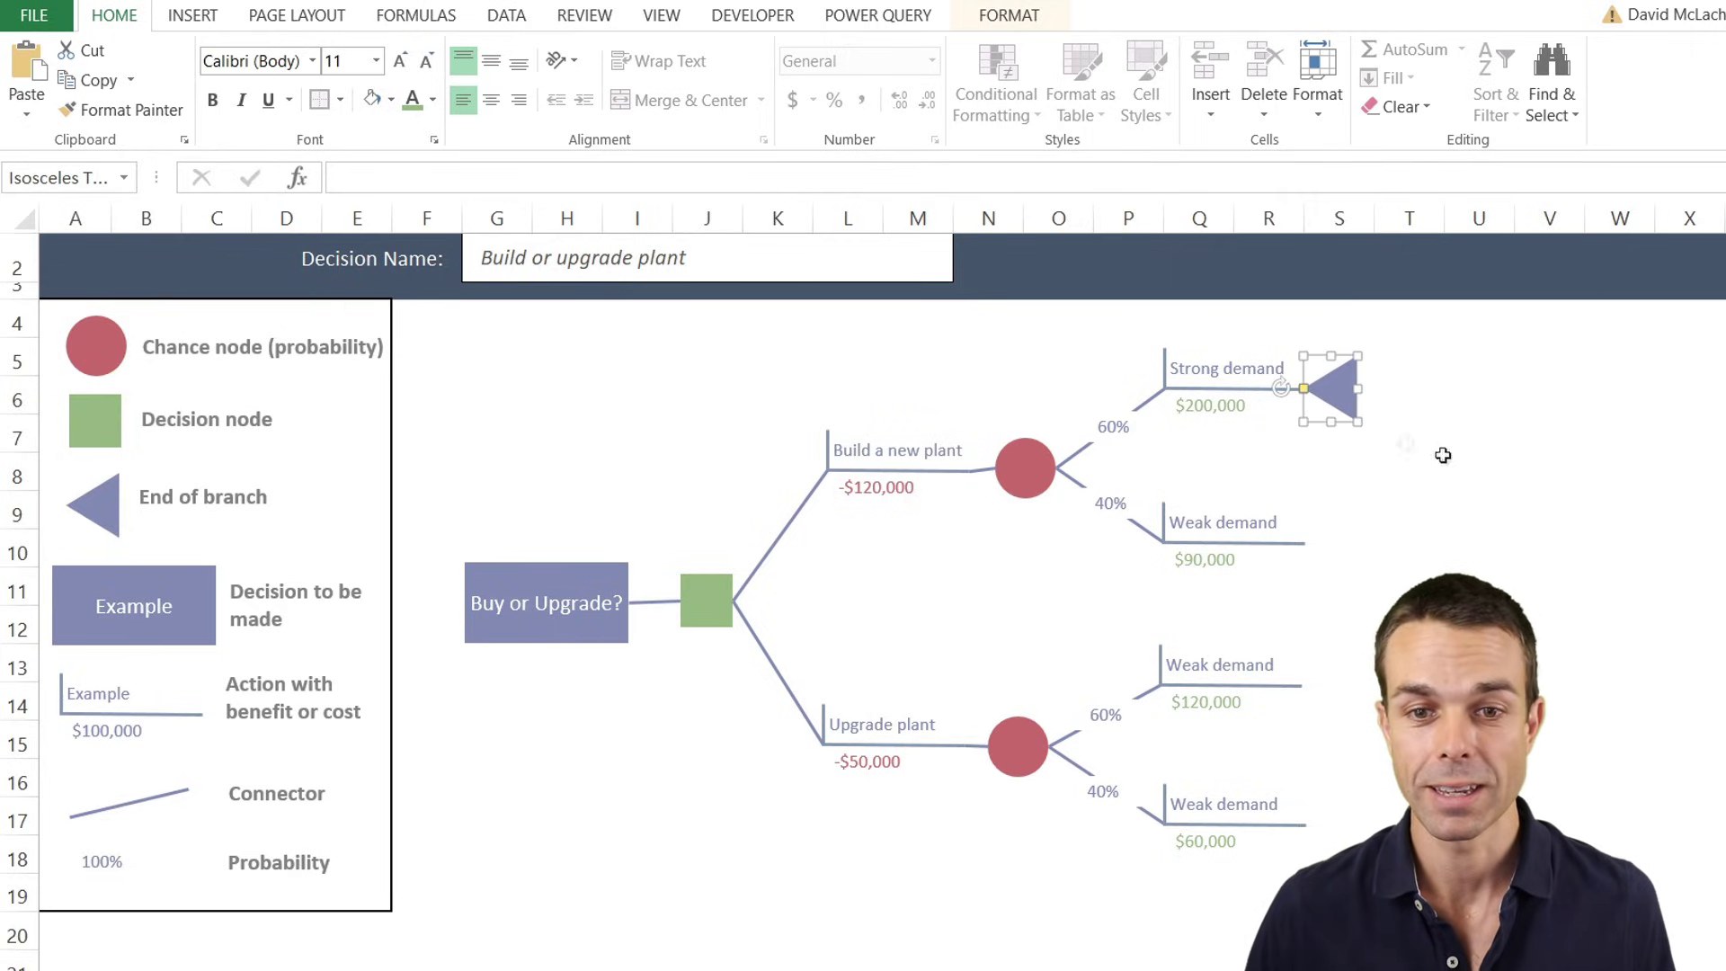
pyautogui.click(586, 580)
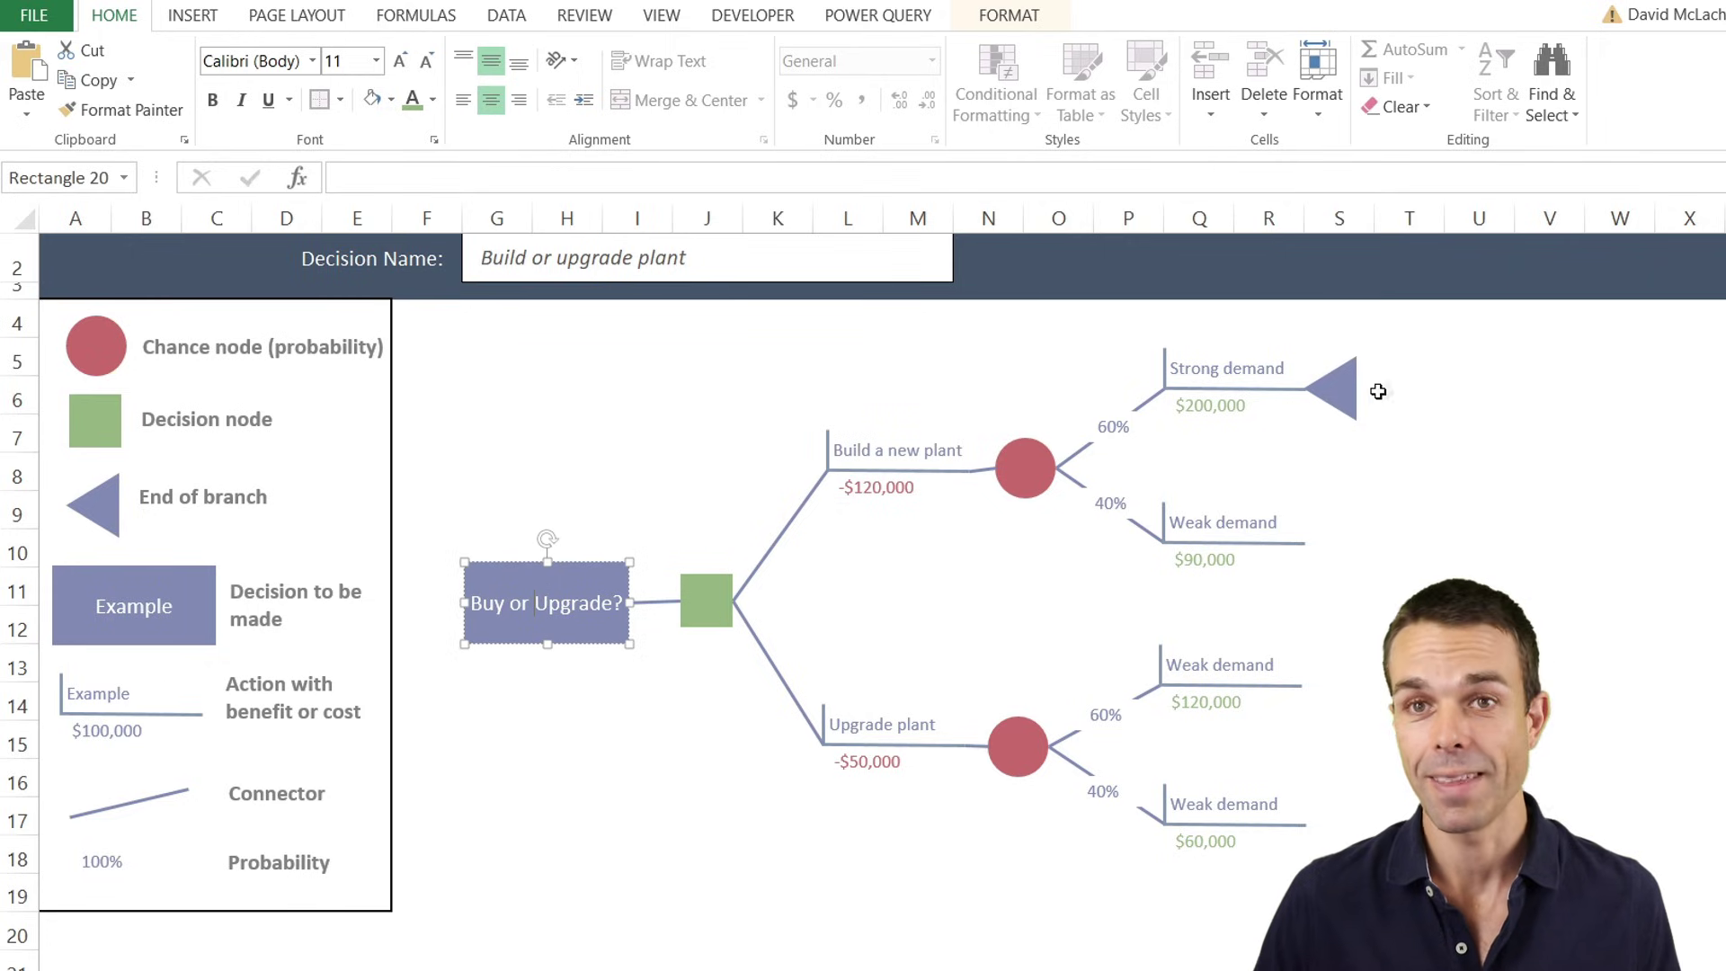
pyautogui.click(1433, 431)
pyautogui.scroll(1, 1389, 477)
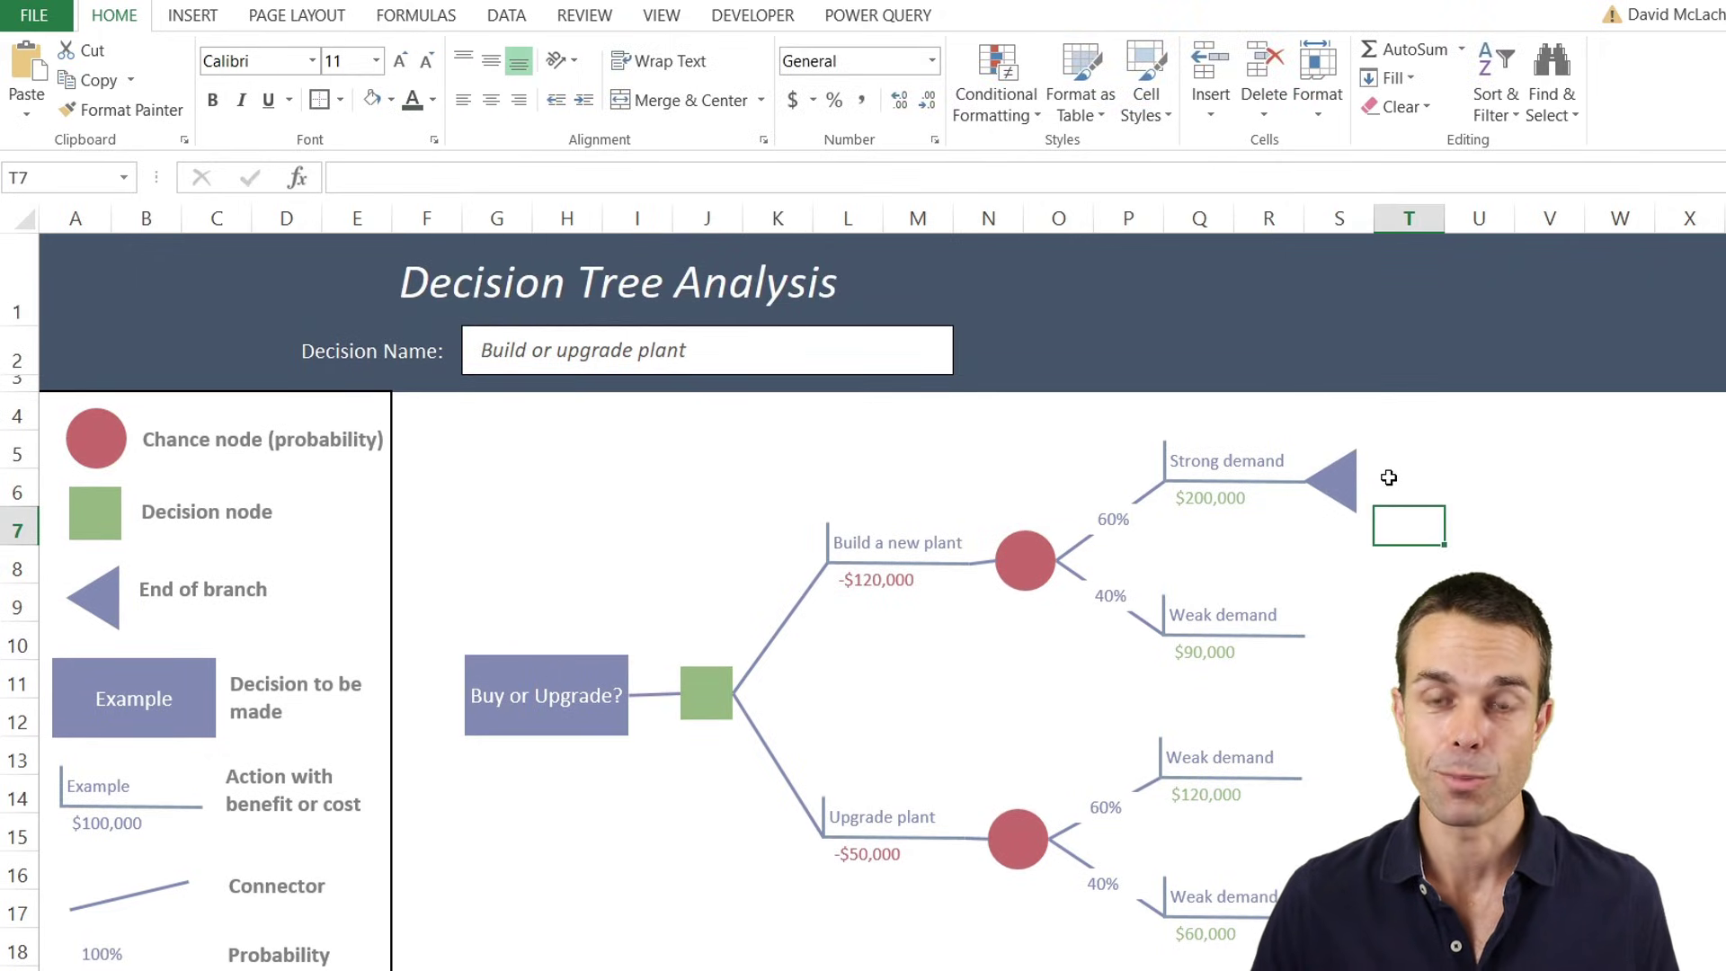